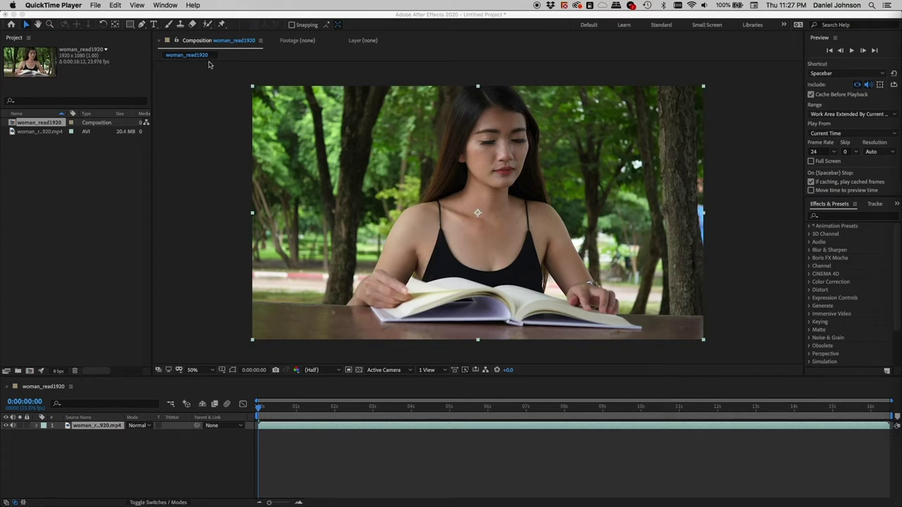
Apply Track in Boris FX Mocha from the Animation menu to the woman_read1920.mp4 layer.
{"action": "left_click", "coordinate": [204, 111]}
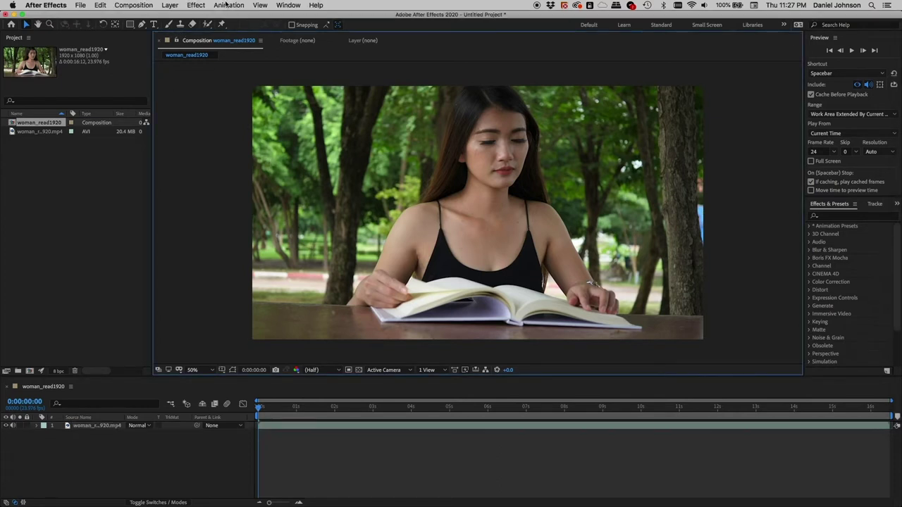
{"action": "left_click", "coordinate": [208, 459]}
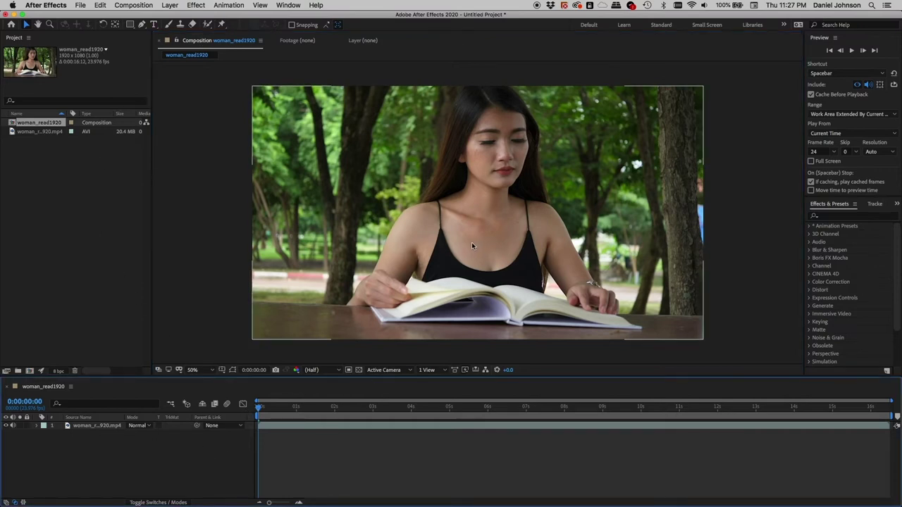
{"action": "left_click", "coordinate": [226, 6]}
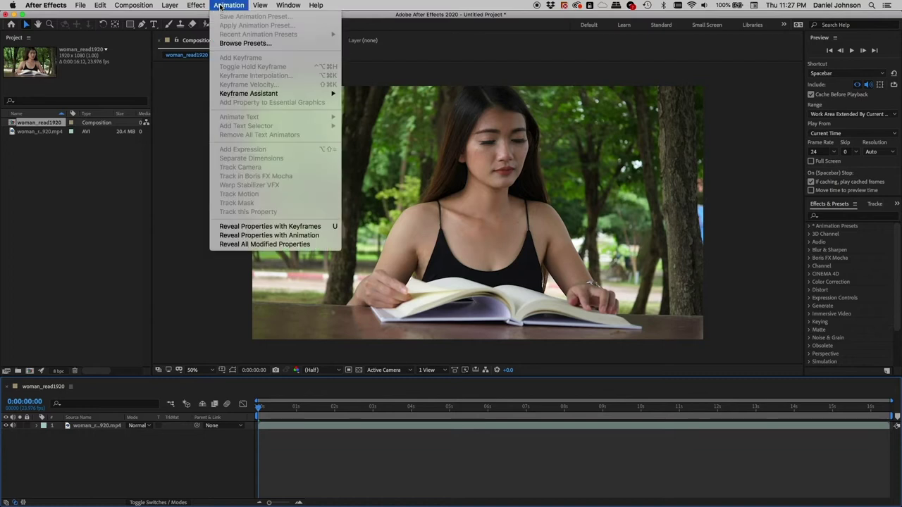
{"action": "left_click", "coordinate": [175, 258]}
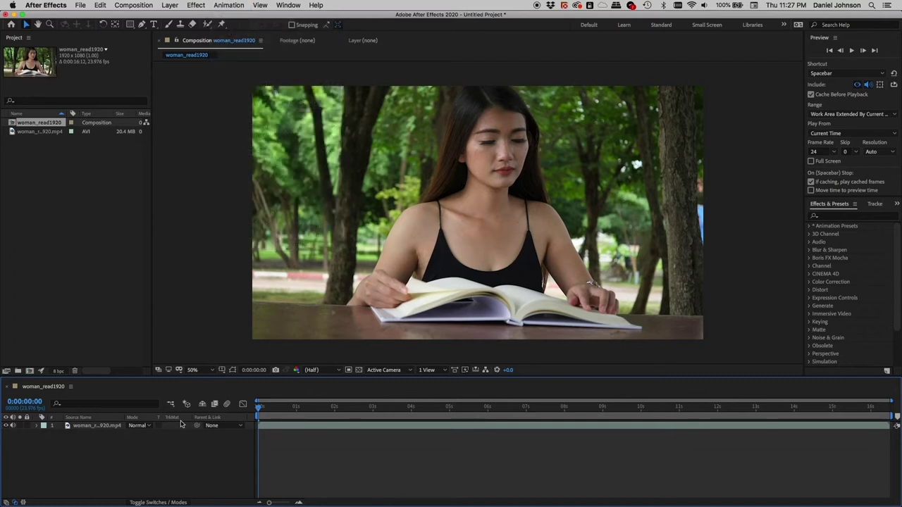
{"action": "left_click", "coordinate": [101, 426]}
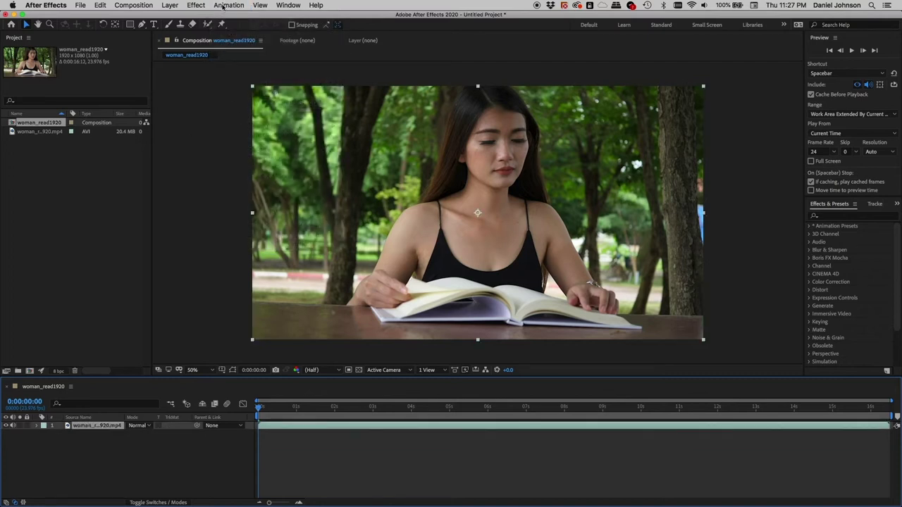
{"action": "left_click", "coordinate": [224, 5]}
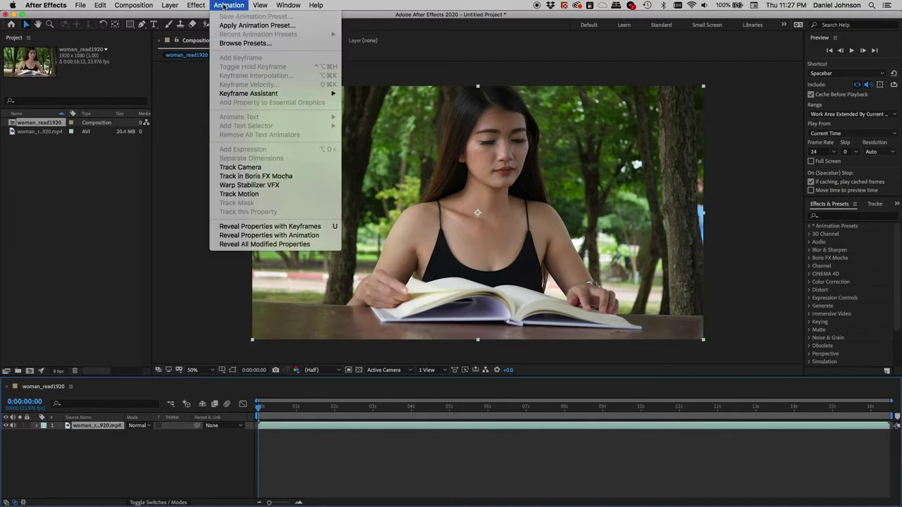
{"action": "left_click", "coordinate": [287, 180]}
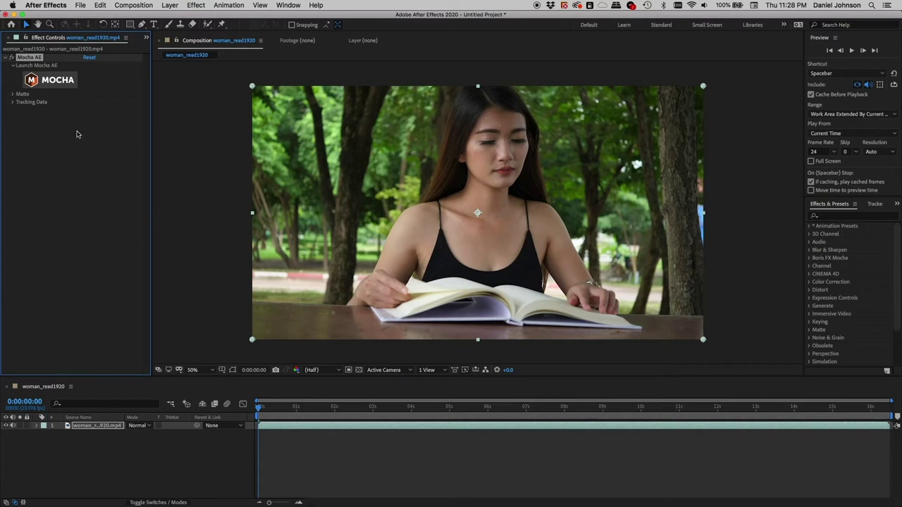
Launch the Mocha AE editor, untick Show Next Time on the splash, start, and reposition the window.
{"action": "left_click", "coordinate": [31, 80]}
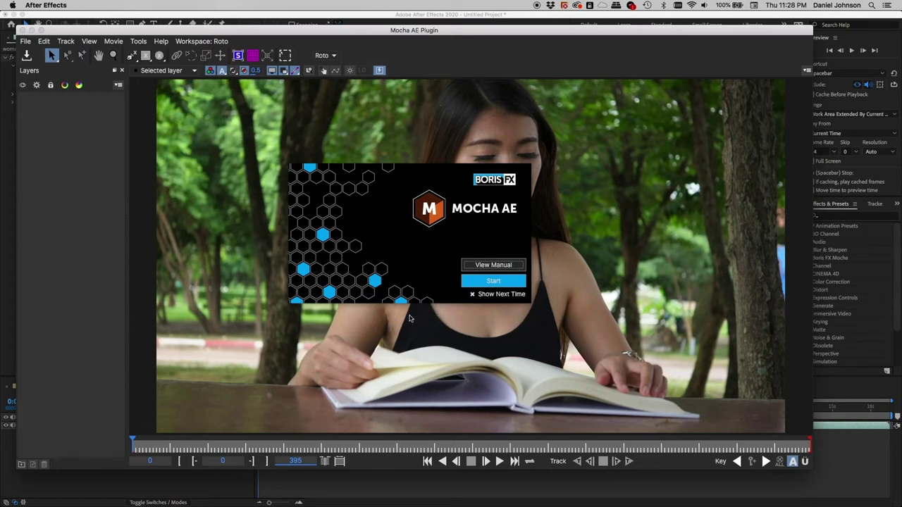
{"action": "left_click", "coordinate": [473, 296]}
{"action": "left_click", "coordinate": [493, 281]}
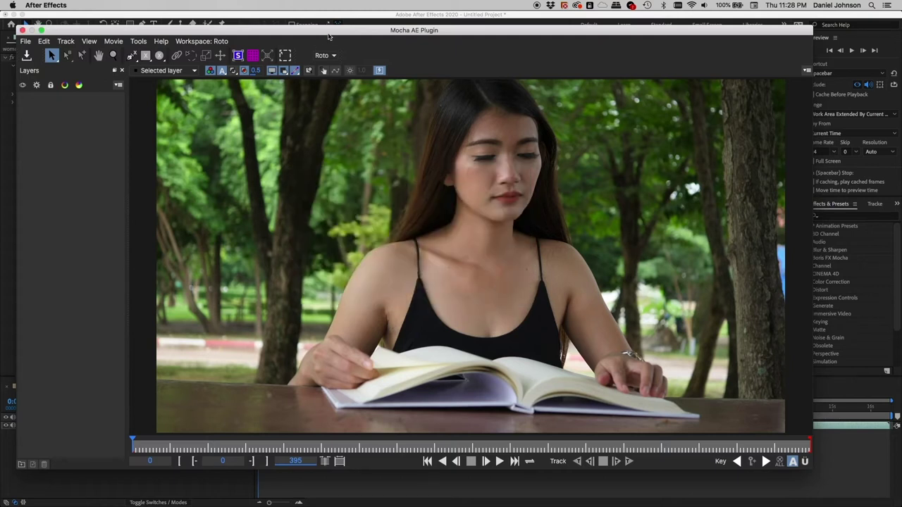
{"action": "mouse_move", "coordinate": [327, 35]}
{"action": "left_mouse_down"}
{"action": "mouse_move", "coordinate": [423, 96]}
{"action": "mouse_move", "coordinate": [345, 36]}
{"action": "left_mouse_up"}
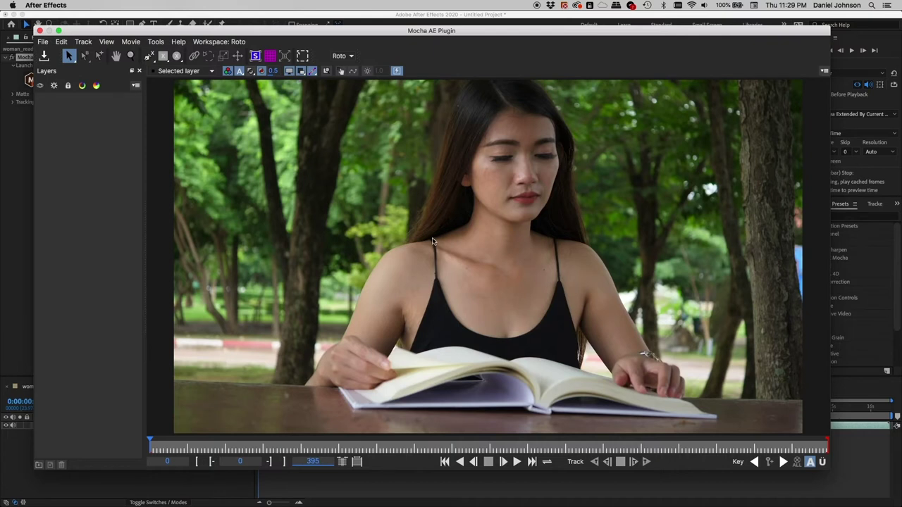
Choose the Essentials workspace layout, then reopen the list and close it unchanged.
{"action": "left_click", "coordinate": [350, 56]}
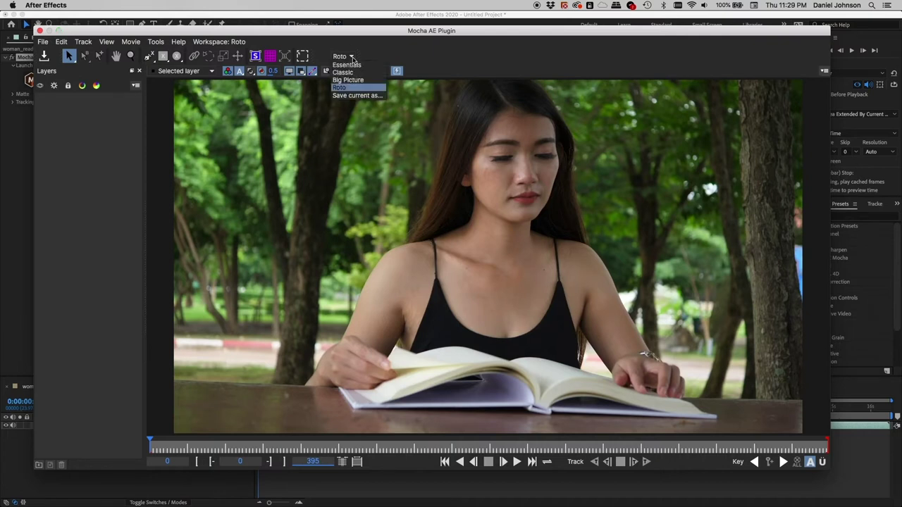
{"action": "left_click", "coordinate": [348, 65]}
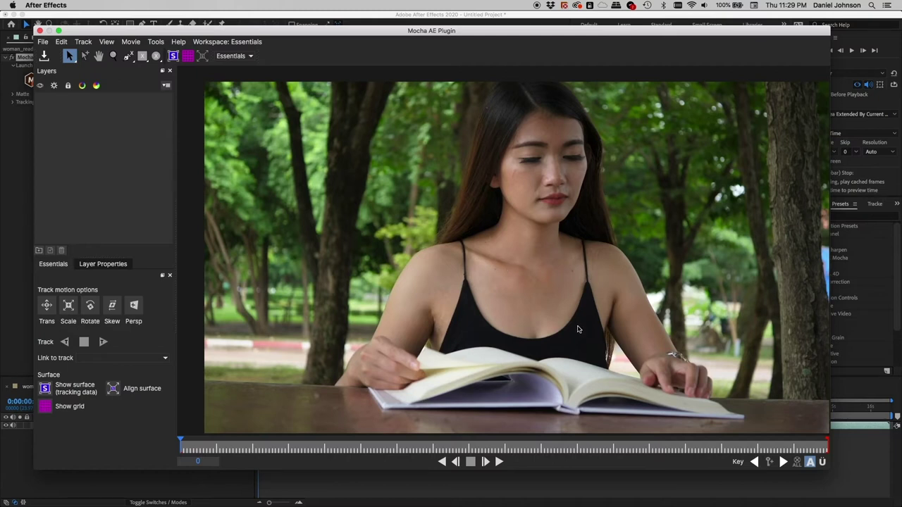
{"action": "left_click", "coordinate": [251, 57]}
{"action": "key", "text": "Down"}
{"action": "key", "text": "Down"}
{"action": "key", "text": "Down"}
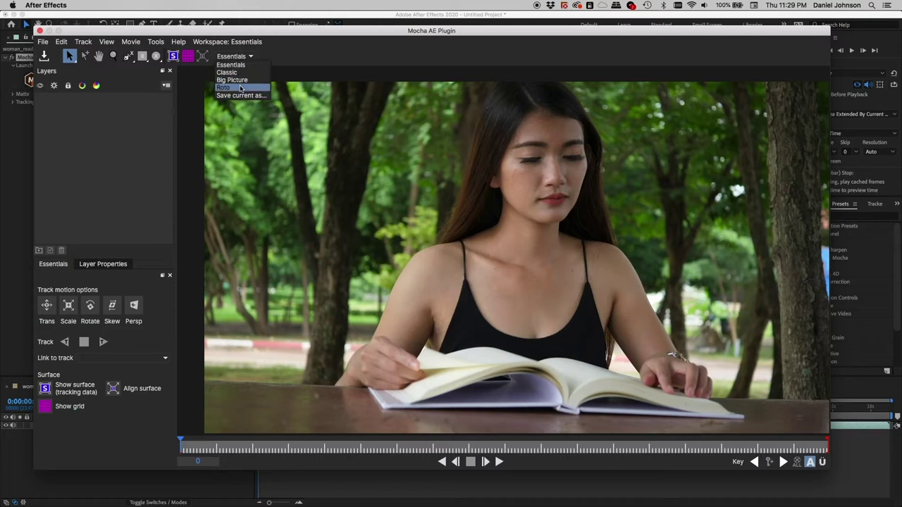
{"action": "key", "text": "Up"}
{"action": "key", "text": "Up"}
{"action": "key", "text": "Escape"}
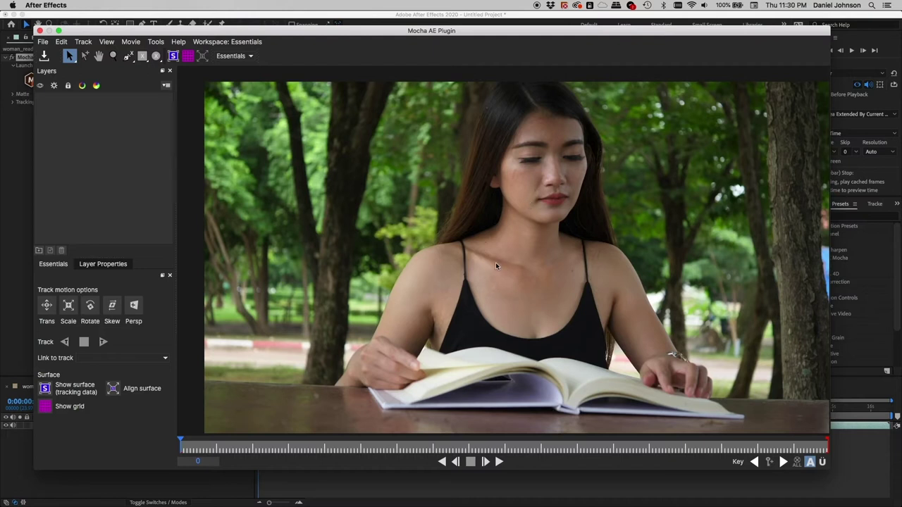
{"action": "key", "text": "z"}
{"action": "scroll", "coordinate": [471, 293], "scroll_direction": "up", "scroll_amount": 10}
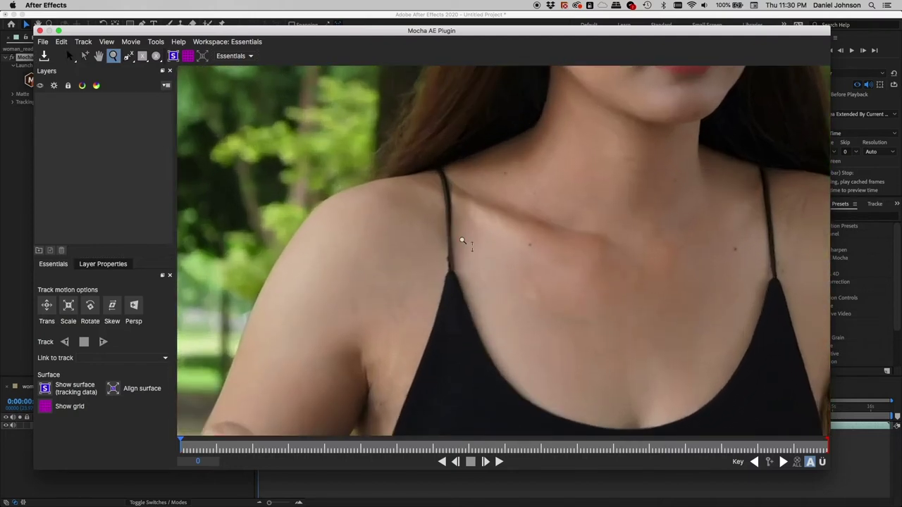
{"action": "scroll", "coordinate": [408, 240], "scroll_direction": "up", "scroll_amount": 2}
{"action": "key", "text": "s"}
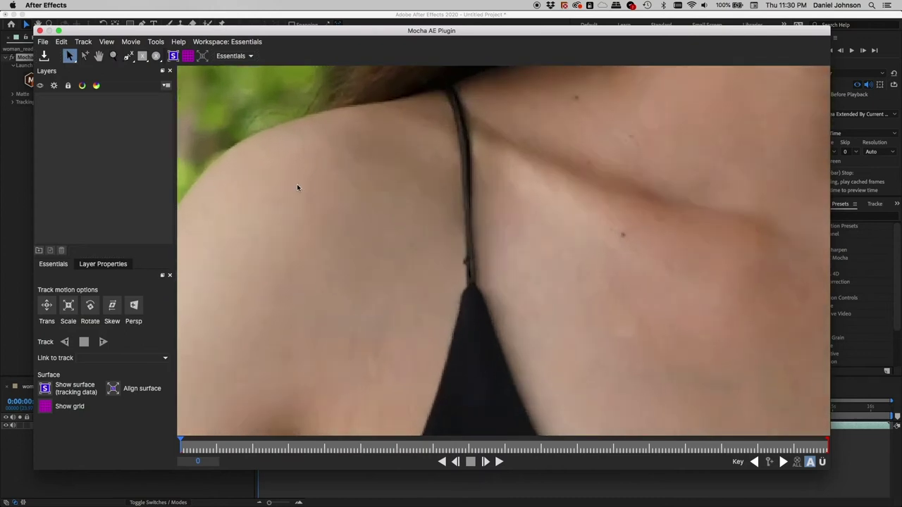
{"action": "key", "text": "x"}
{"action": "left_click_drag", "start_coordinate": [254, 167], "coordinate": [404, 279]}
{"action": "key", "text": "s"}
{"action": "key", "text": "z"}
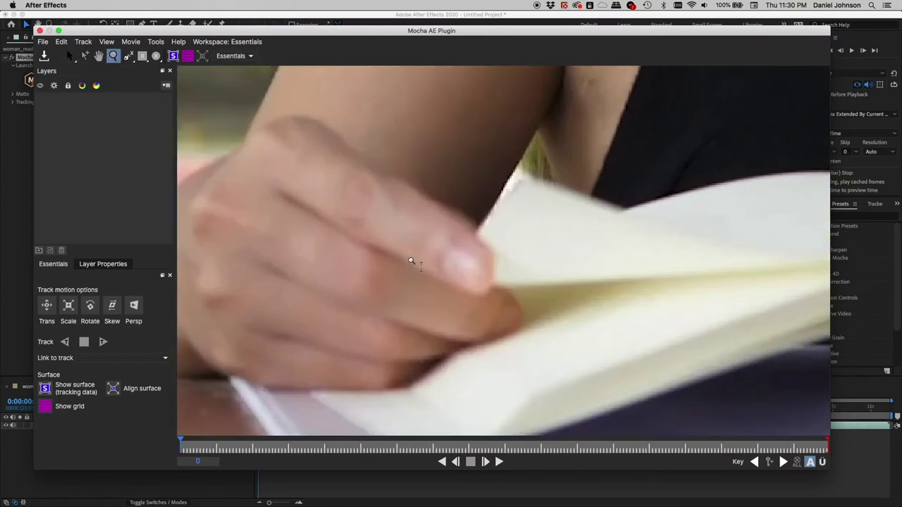
{"action": "left_click_drag", "start_coordinate": [420, 198], "coordinate": [423, 261]}
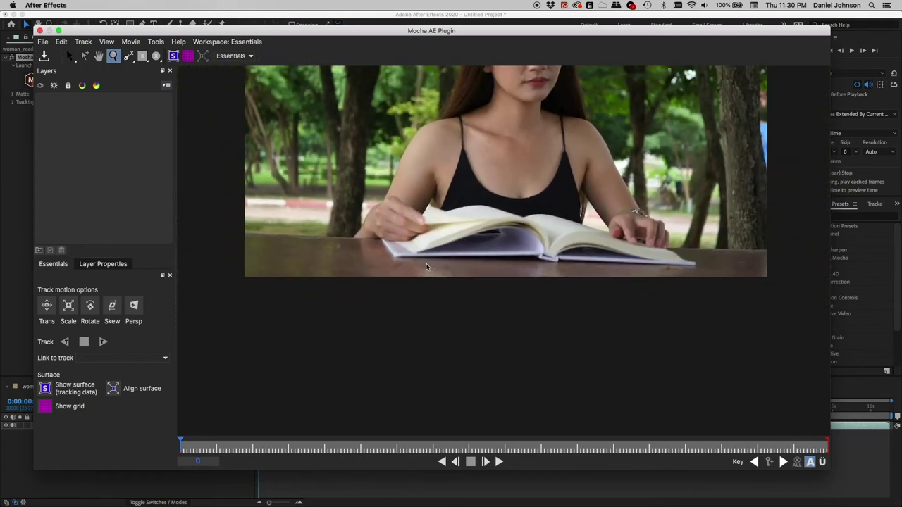
{"action": "key", "text": "s"}
{"action": "key", "text": "x"}
{"action": "left_click_drag", "start_coordinate": [442, 204], "coordinate": [434, 311]}
{"action": "key", "text": "s"}
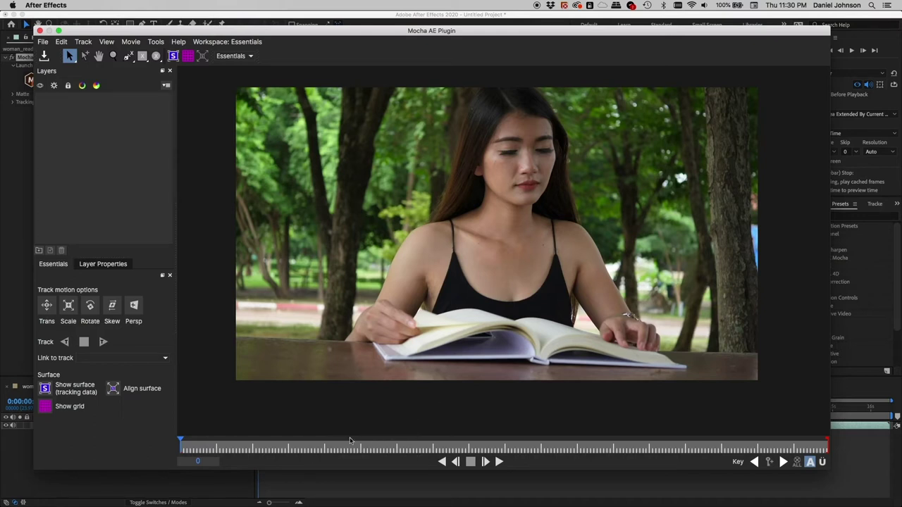
Play the clip forward and in reverse to review the shot.
{"action": "key", "text": "space"}
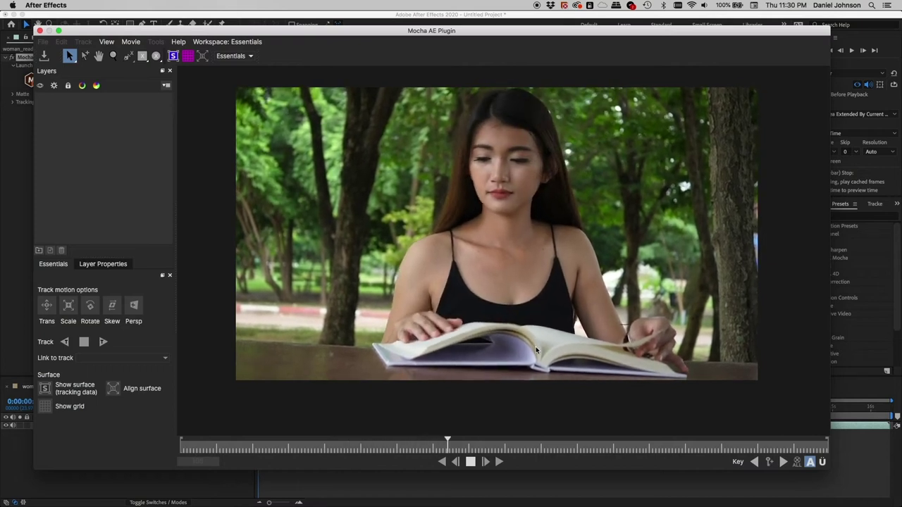
{"action": "key", "text": "space"}
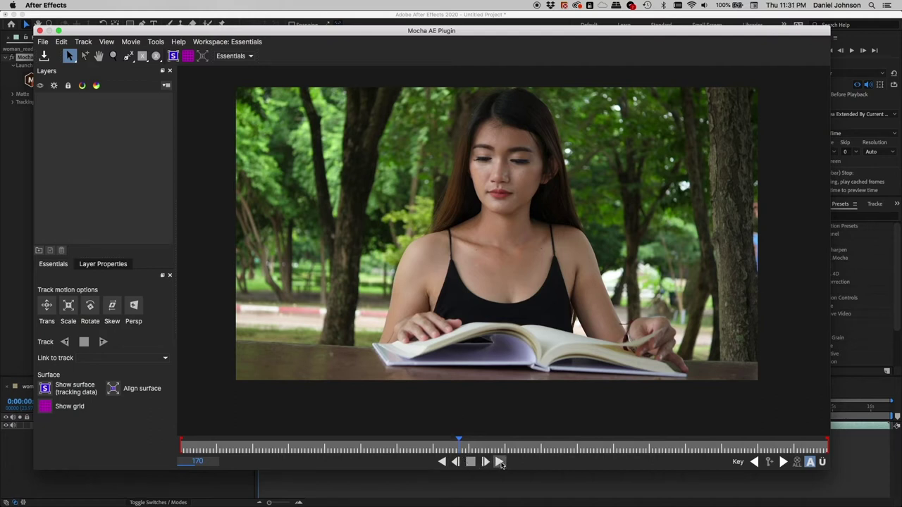
{"action": "left_click", "coordinate": [499, 462]}
{"action": "left_click", "coordinate": [470, 463]}
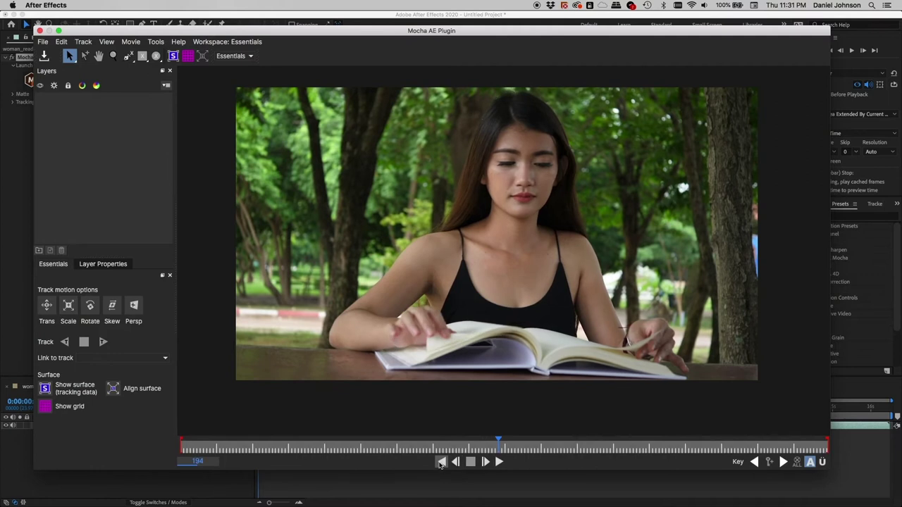
{"action": "left_click", "coordinate": [441, 462]}
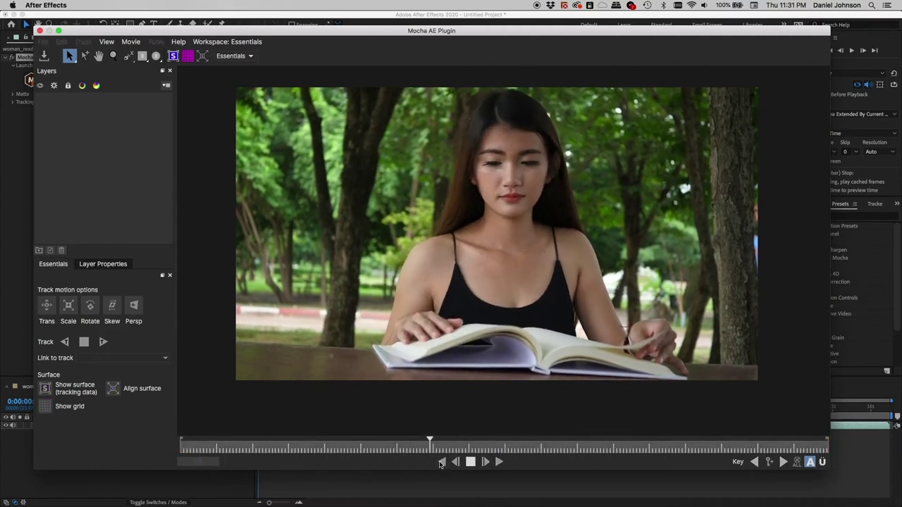
{"action": "left_click", "coordinate": [469, 462]}
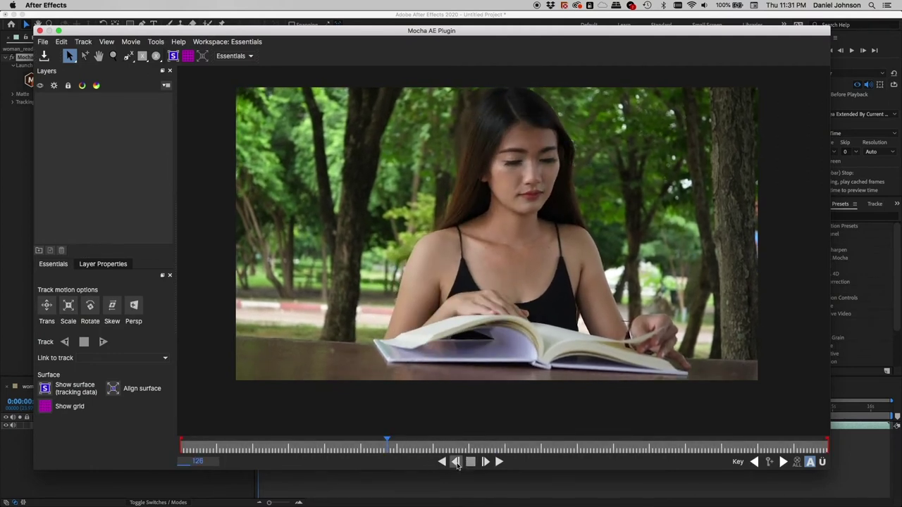
Step through frames and scrub forward to park the clip at frame 146.
{"action": "left_click", "coordinate": [456, 463]}
{"action": "left_click", "coordinate": [485, 463]}
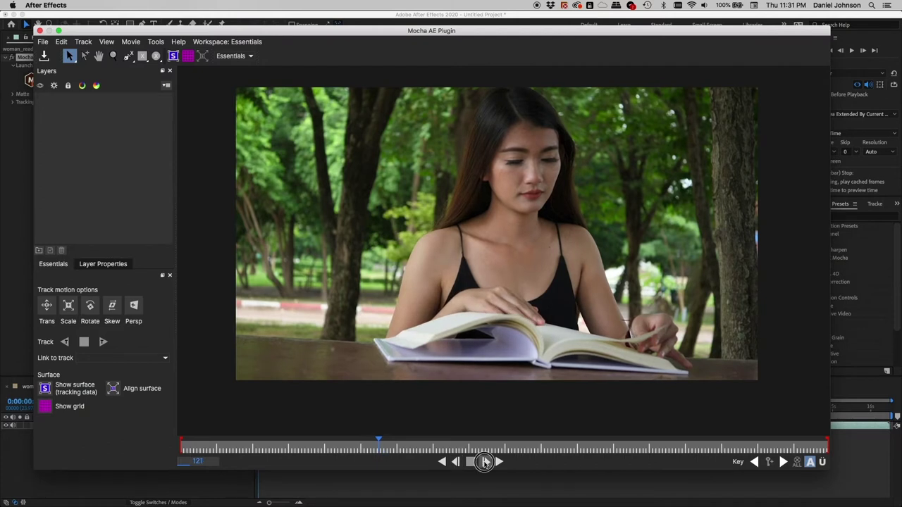
{"action": "left_click", "coordinate": [485, 463]}
{"action": "left_click", "coordinate": [485, 462]}
{"action": "left_click", "coordinate": [485, 462]}
{"action": "left_click", "coordinate": [485, 462]}
{"action": "left_click", "coordinate": [485, 462]}
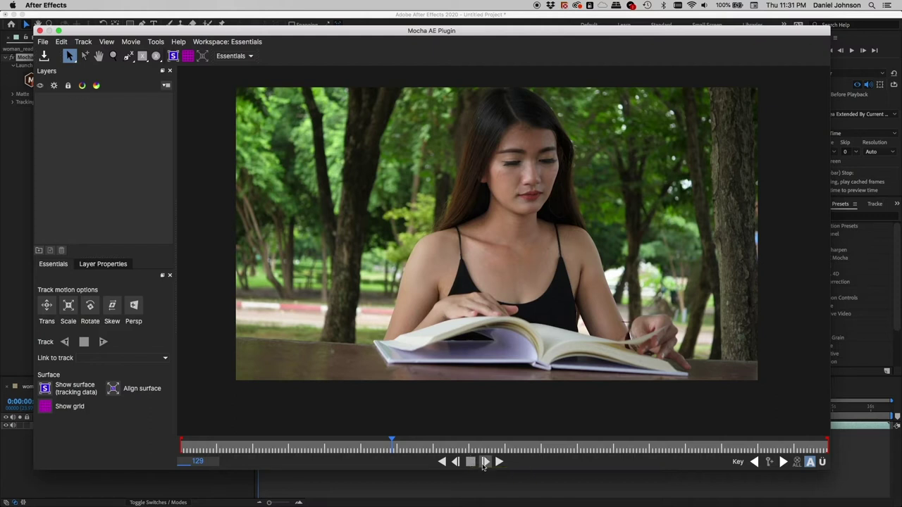
{"action": "key", "text": "space"}
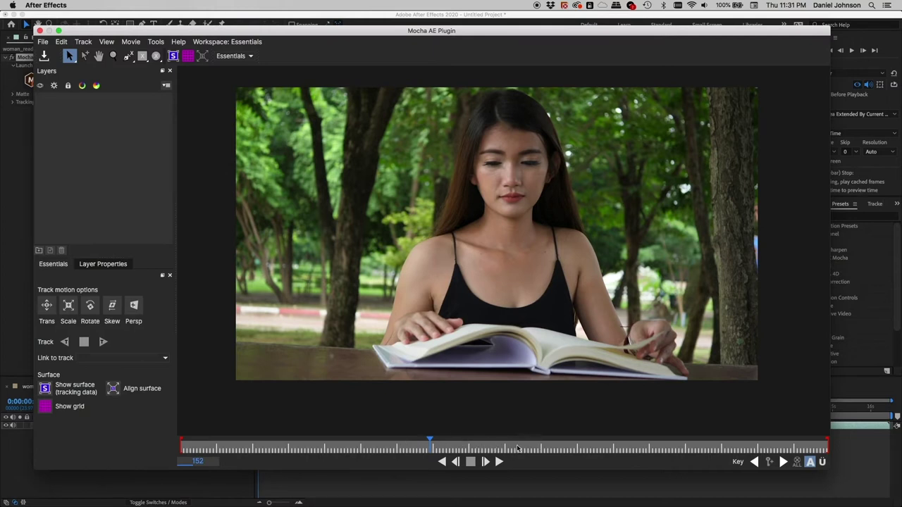
{"action": "key", "text": "z"}
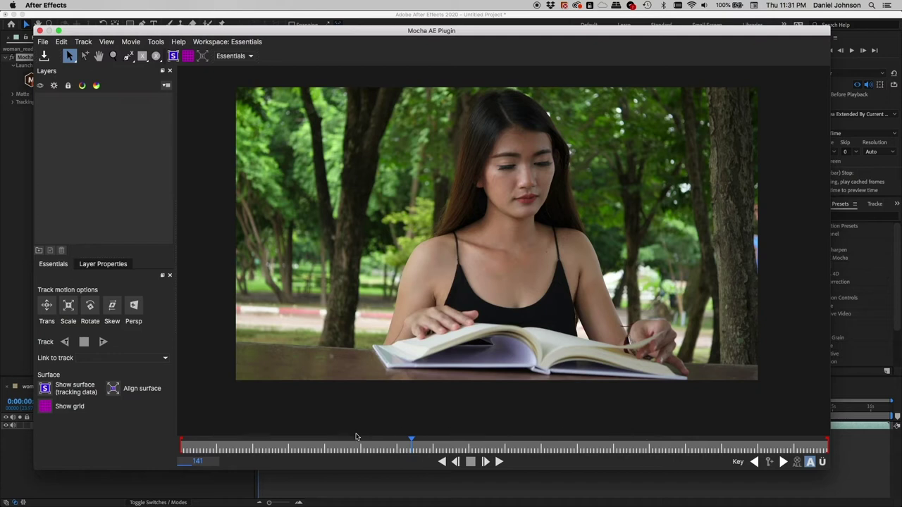
{"action": "left_click_drag", "start_coordinate": [427, 430], "coordinate": [432, 430]}
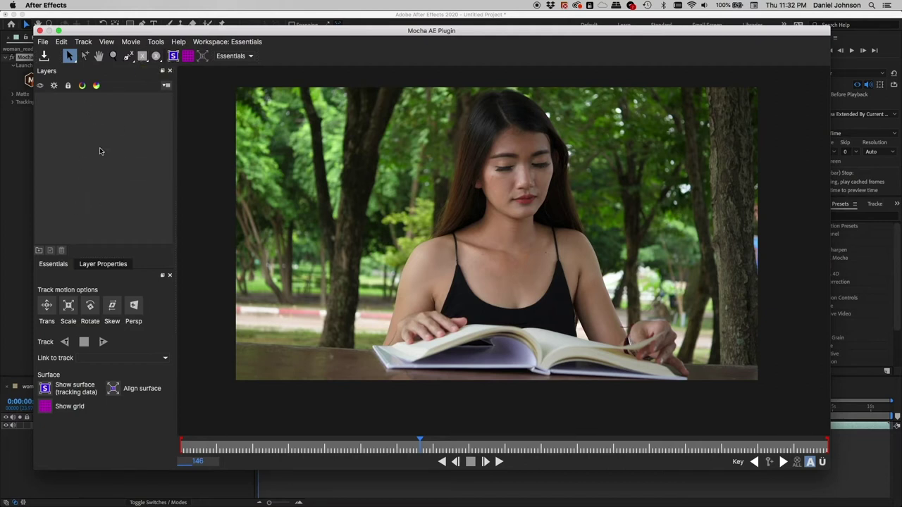
Draw a closed X-Spline around the tabletop's front edge beneath the open book.
{"action": "left_click", "coordinate": [128, 60]}
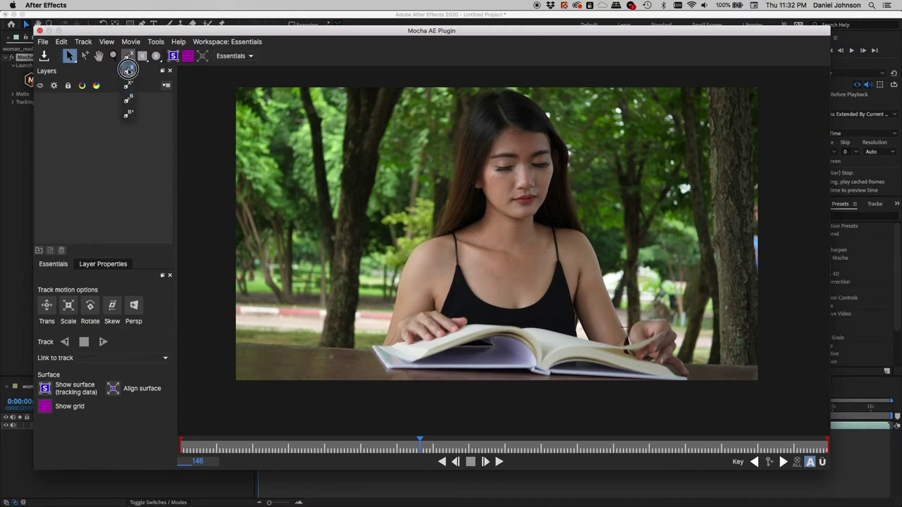
{"action": "left_click", "coordinate": [128, 70]}
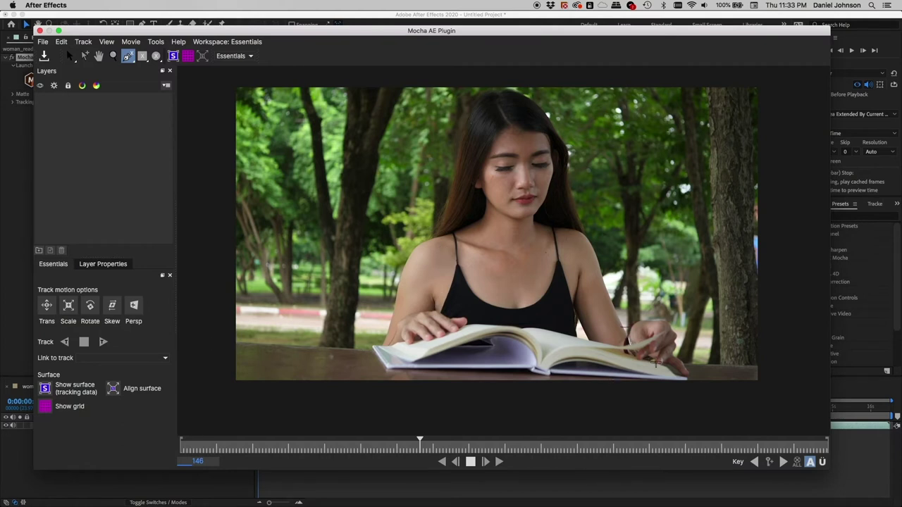
{"action": "left_click", "coordinate": [205, 342]}
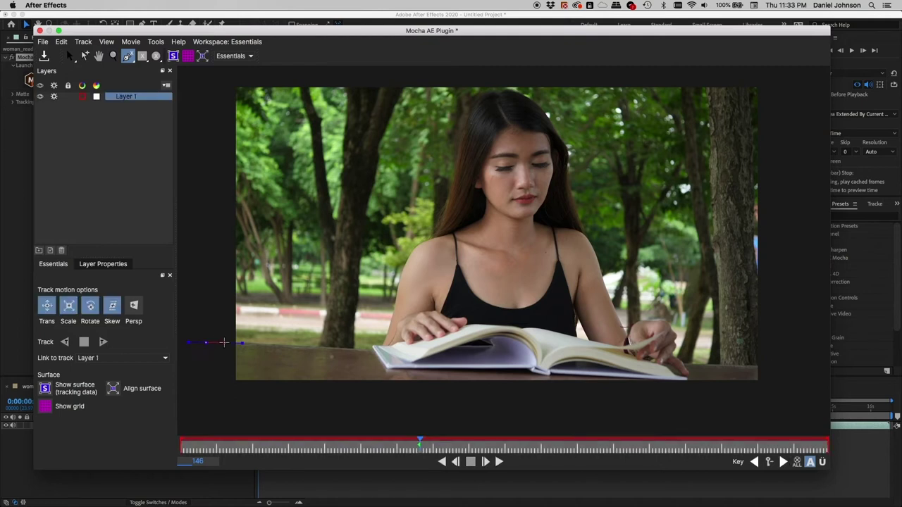
{"action": "left_click", "coordinate": [341, 348]}
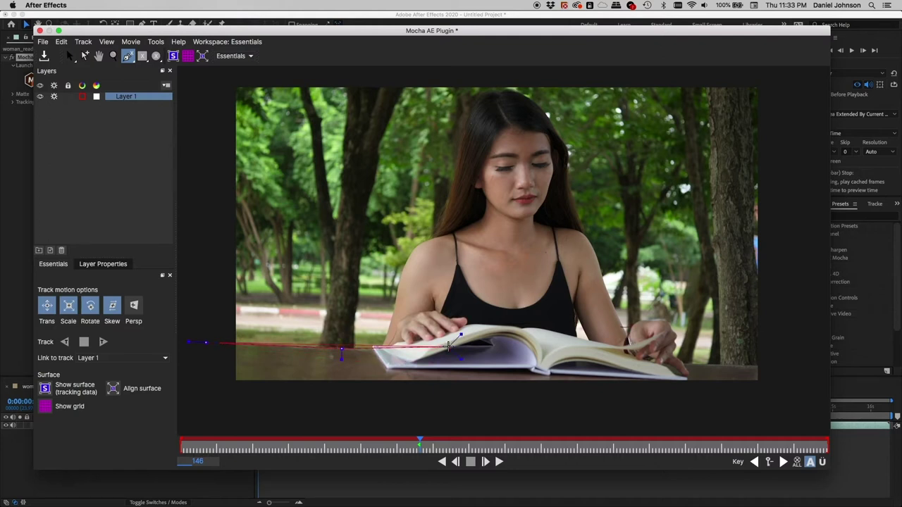
{"action": "left_click", "coordinate": [448, 345]}
{"action": "left_click", "coordinate": [603, 354]}
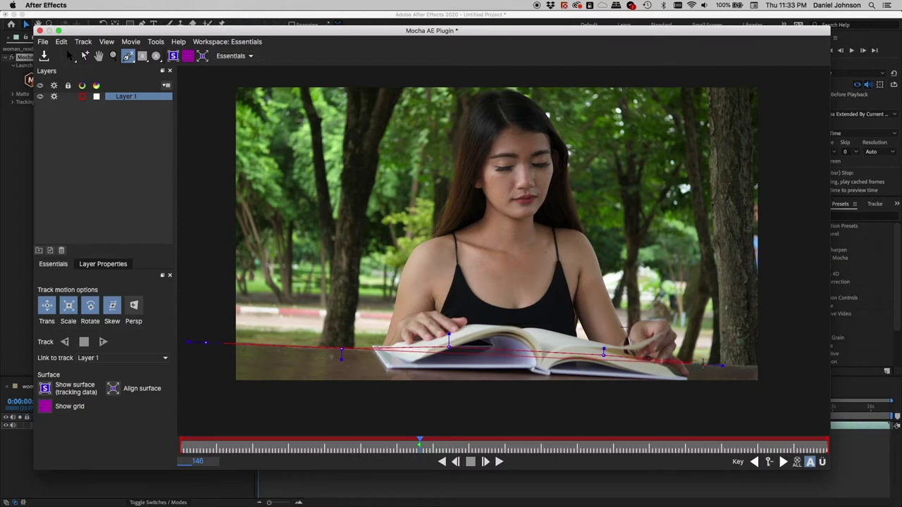
{"action": "left_click", "coordinate": [707, 367]}
{"action": "left_click", "coordinate": [788, 367]}
{"action": "left_click", "coordinate": [783, 413]}
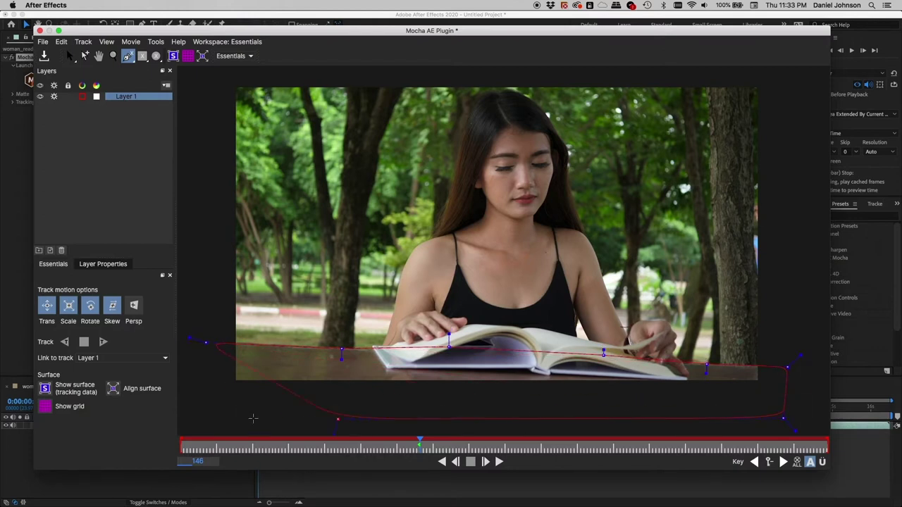
{"action": "left_click", "coordinate": [218, 410]}
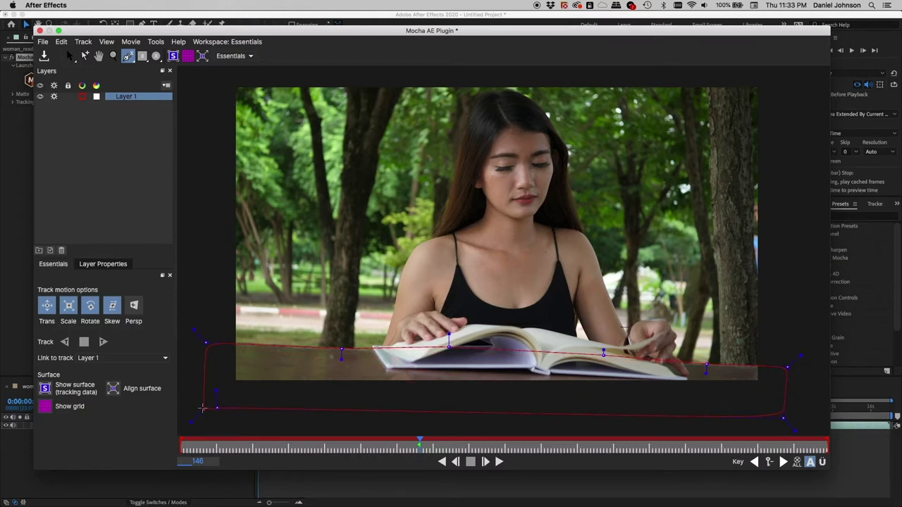
Reshape the outline's left-side points, then return to the Select tool.
{"action": "left_click_drag", "start_coordinate": [209, 407], "coordinate": [201, 361]}
{"action": "left_click_drag", "start_coordinate": [208, 378], "coordinate": [199, 386]}
{"action": "key", "text": "s"}
{"action": "key", "text": "super+a"}
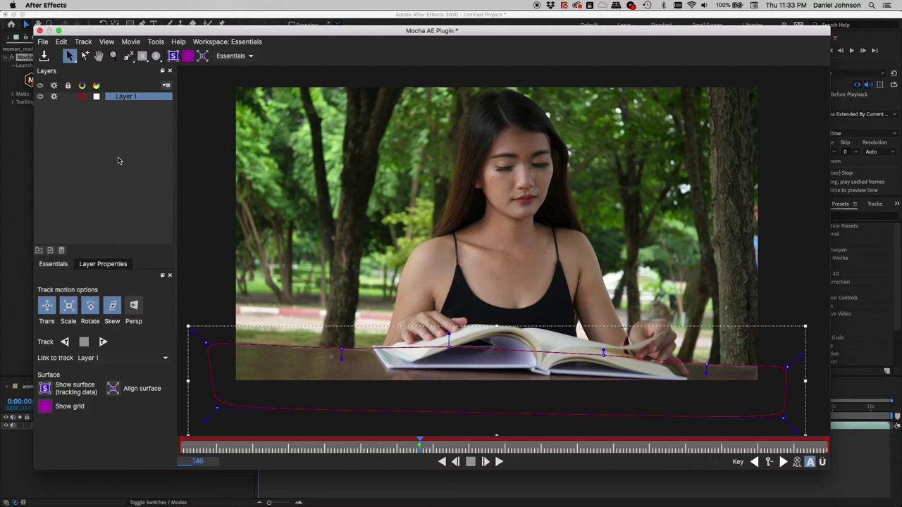
Rename Layer 1 to 'table'.
{"action": "double_click", "coordinate": [124, 97]}
{"action": "type", "text": "tabl"}
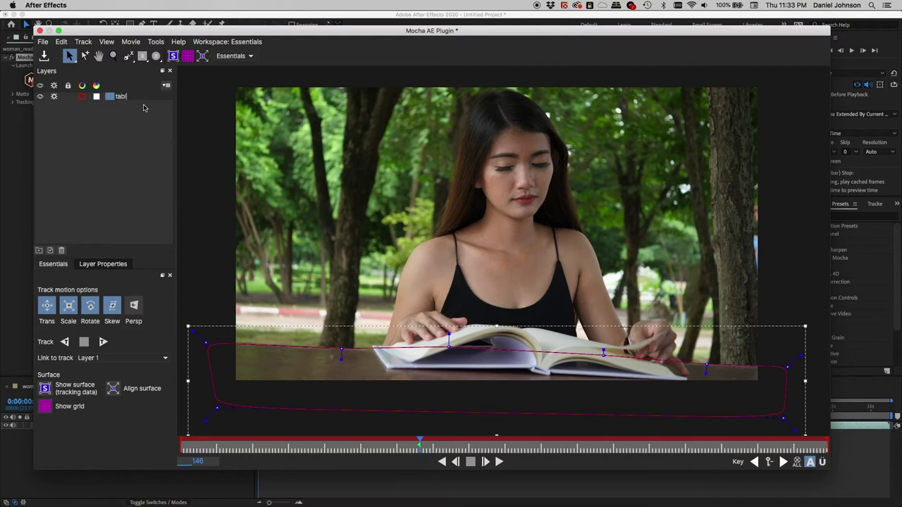
{"action": "type", "text": "e"}
{"action": "key", "text": "Return"}
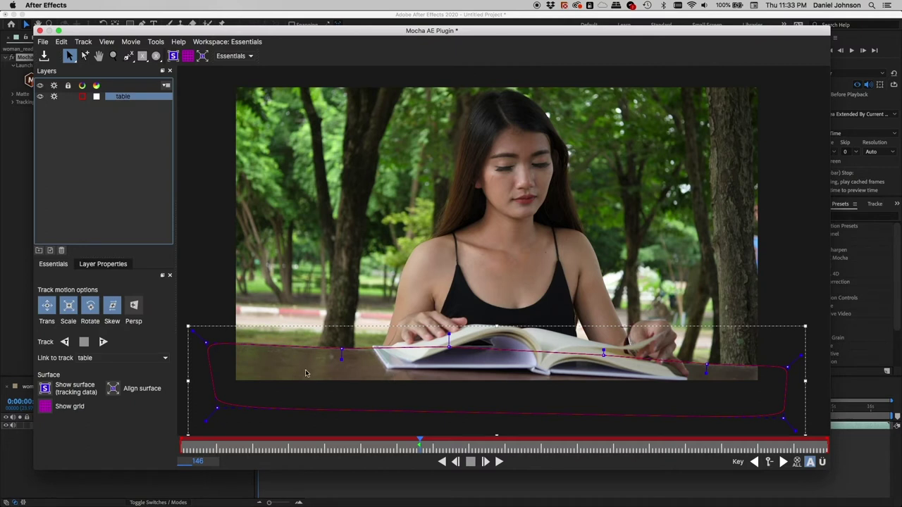
{"action": "key", "text": "z"}
{"action": "left_click_drag", "start_coordinate": [312, 376], "coordinate": [398, 252]}
{"action": "key", "text": "x"}
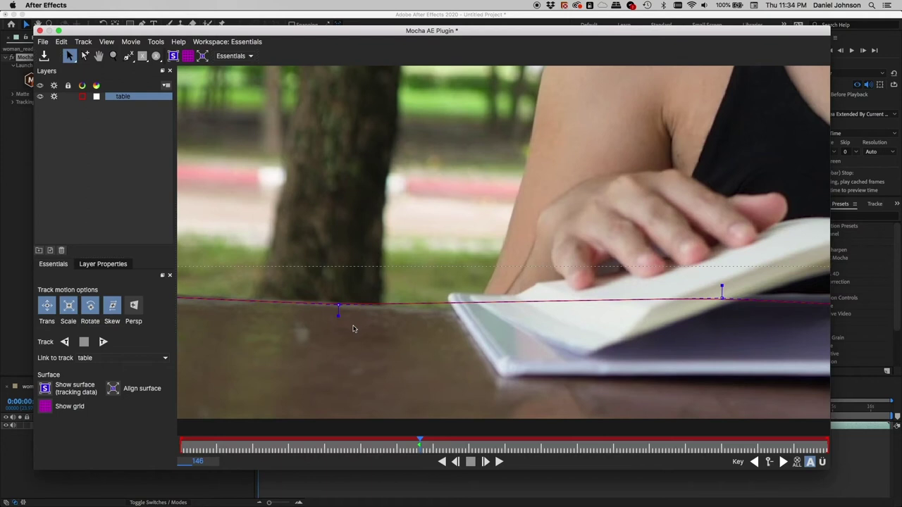
{"action": "left_click_drag", "start_coordinate": [342, 329], "coordinate": [729, 264]}
{"action": "key", "text": "s"}
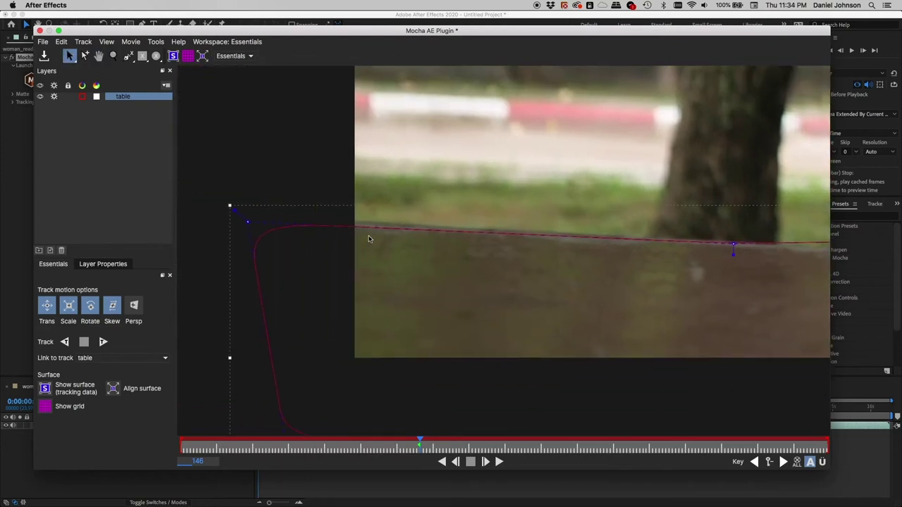
{"action": "left_click_drag", "start_coordinate": [246, 222], "coordinate": [245, 216]}
{"action": "key", "text": "x"}
{"action": "left_click_drag", "start_coordinate": [519, 260], "coordinate": [306, 251]}
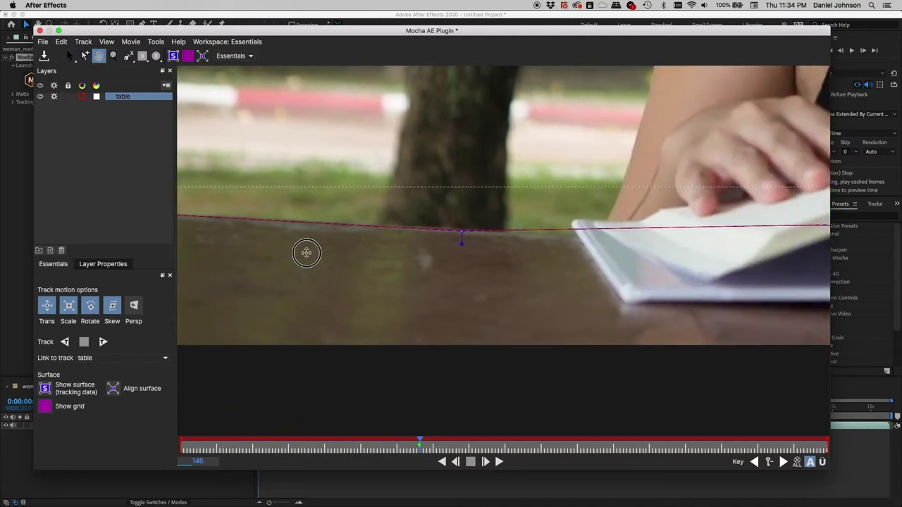
{"action": "scroll", "coordinate": [404, 234], "scroll_direction": "up", "scroll_amount": 2}
{"action": "left_click_drag", "start_coordinate": [405, 233], "coordinate": [381, 231]}
{"action": "key", "text": "s"}
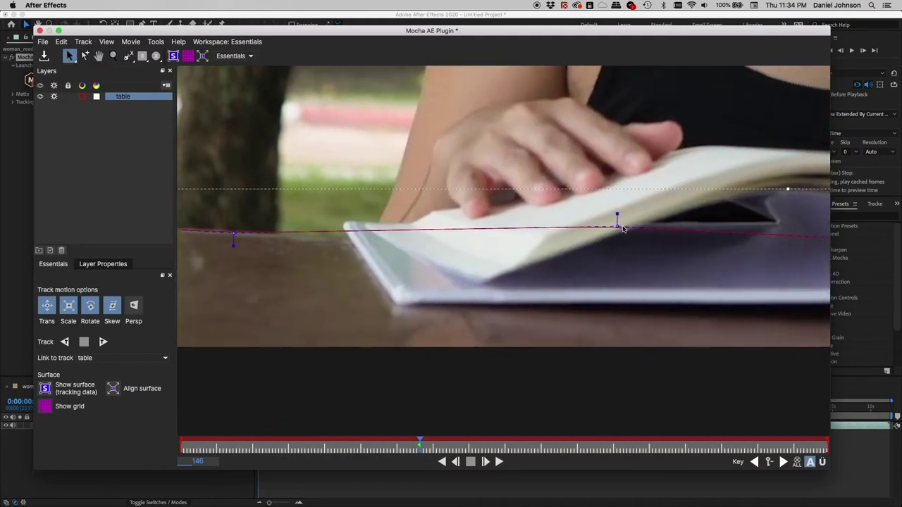
{"action": "left_click_drag", "start_coordinate": [617, 225], "coordinate": [612, 246]}
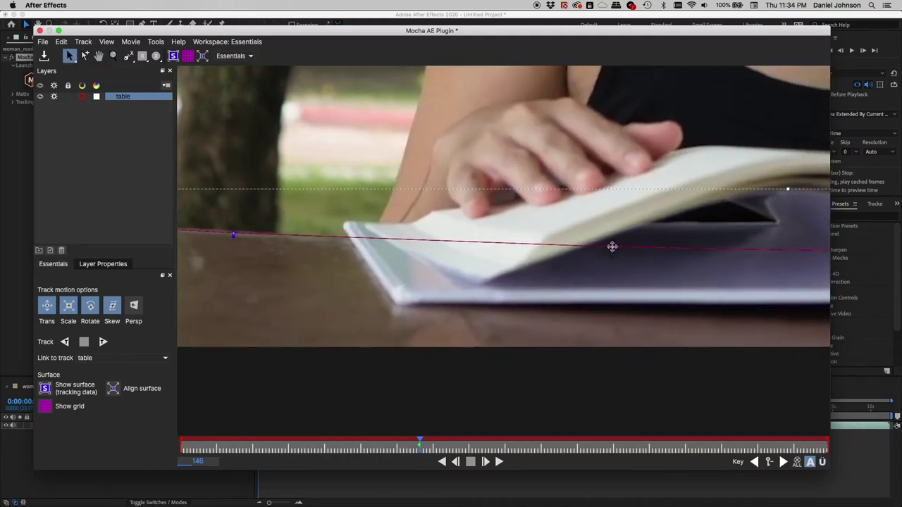
{"action": "key", "text": "x"}
{"action": "left_click_drag", "start_coordinate": [370, 231], "coordinate": [543, 235]}
{"action": "key", "text": "s"}
{"action": "left_click", "coordinate": [422, 236]}
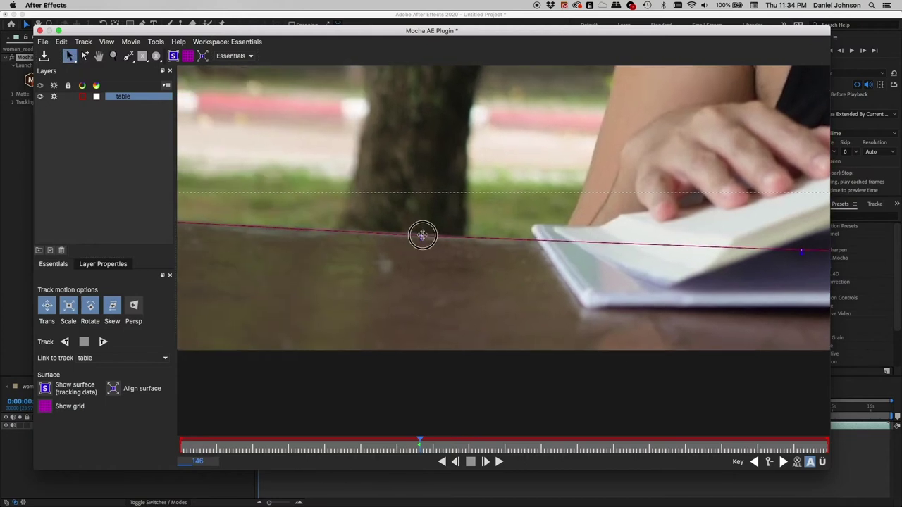
{"action": "key", "text": "x"}
{"action": "left_click_drag", "start_coordinate": [423, 236], "coordinate": [439, 242]}
{"action": "key", "text": "s"}
{"action": "left_click_drag", "start_coordinate": [635, 242], "coordinate": [632, 244]}
{"action": "key", "text": "x"}
{"action": "left_click_drag", "start_coordinate": [510, 251], "coordinate": [824, 254]}
{"action": "key", "text": "s"}
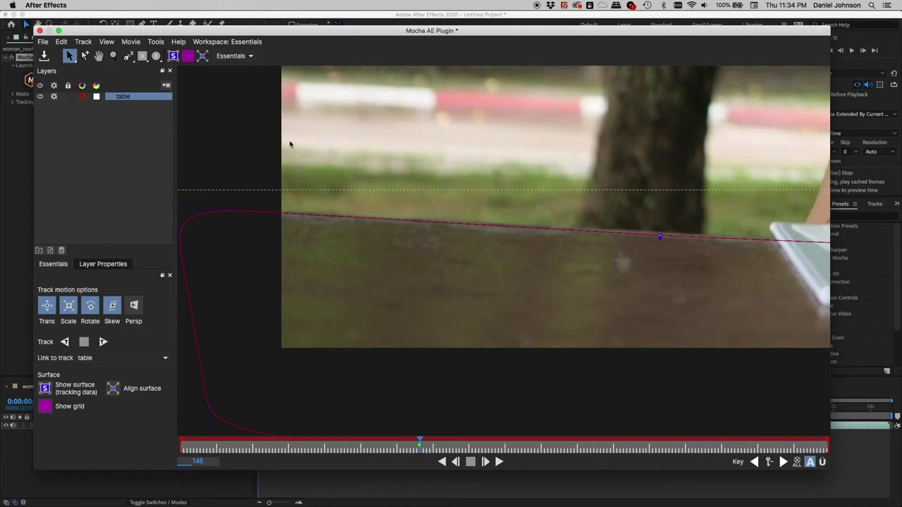
{"action": "key", "text": "x"}
{"action": "left_click_drag", "start_coordinate": [588, 254], "coordinate": [452, 241]}
{"action": "key", "text": "x"}
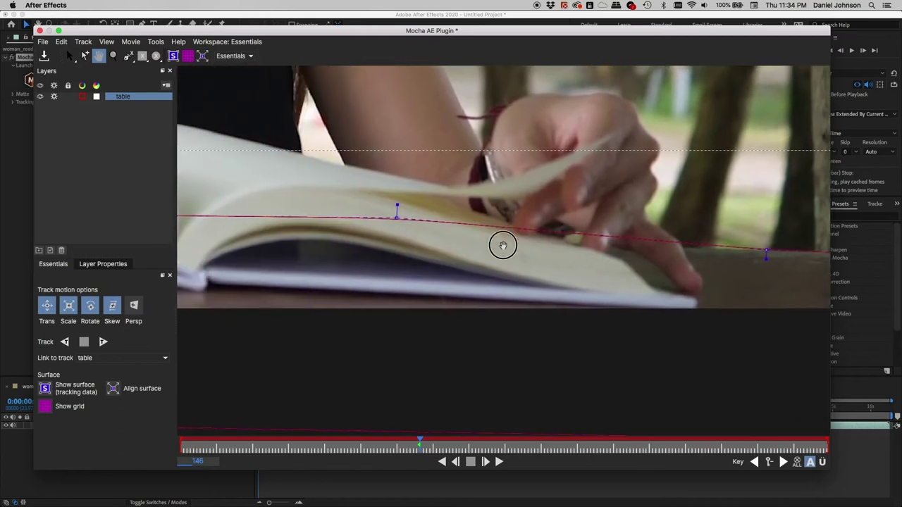
{"action": "left_click_drag", "start_coordinate": [397, 218], "coordinate": [397, 240]}
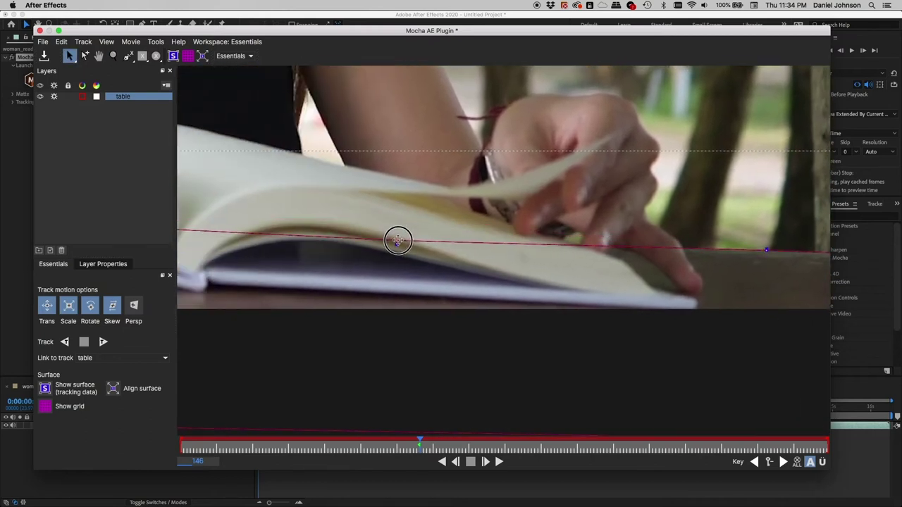
{"action": "key", "text": "x"}
{"action": "left_click_drag", "start_coordinate": [676, 241], "coordinate": [533, 246]}
{"action": "key", "text": "s"}
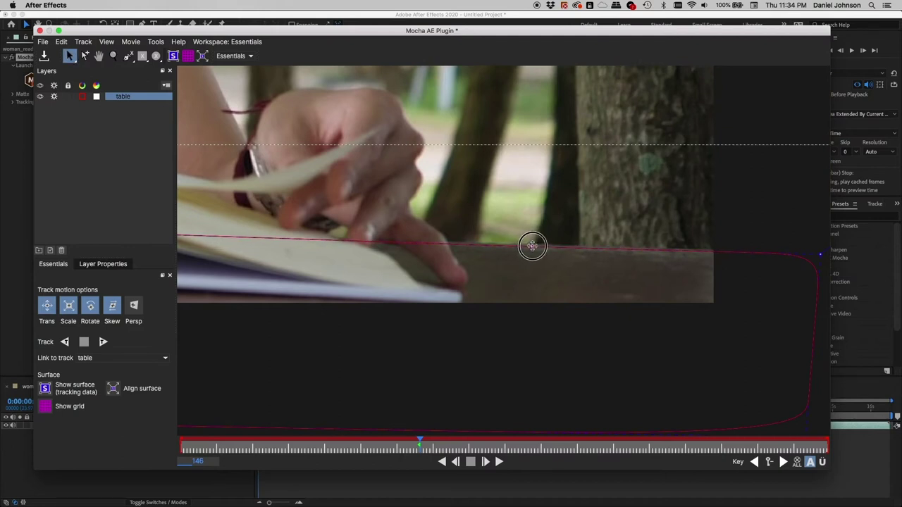
{"action": "key", "text": "x"}
{"action": "left_click_drag", "start_coordinate": [701, 276], "coordinate": [585, 266]}
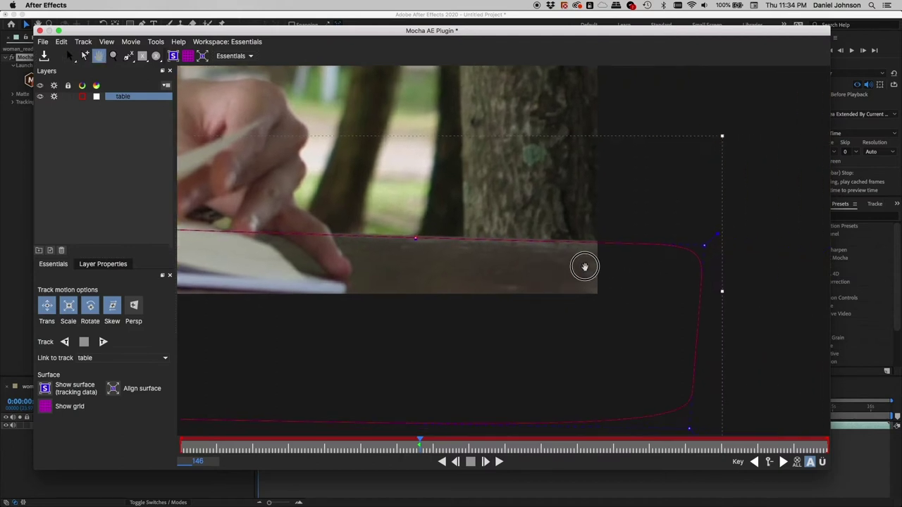
{"action": "key", "text": "s"}
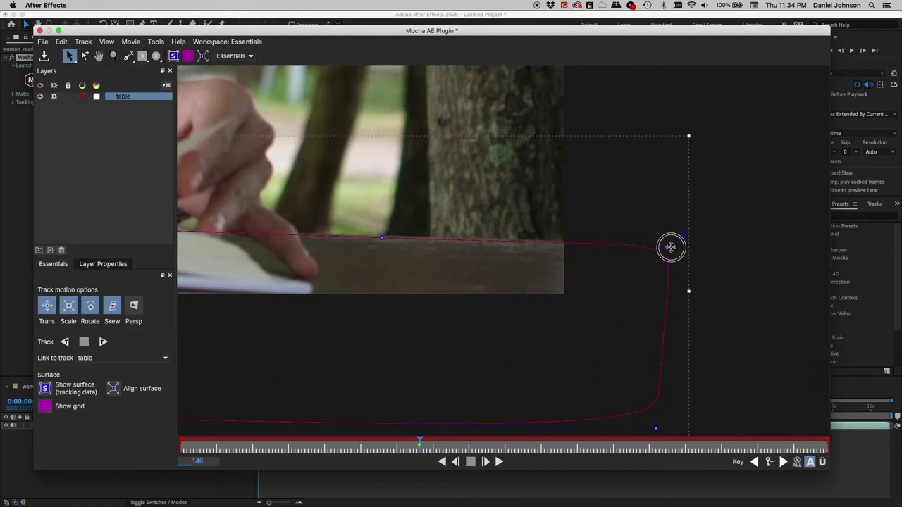
{"action": "key", "text": "x"}
{"action": "left_click_drag", "start_coordinate": [524, 262], "coordinate": [661, 262]}
{"action": "key", "text": "s"}
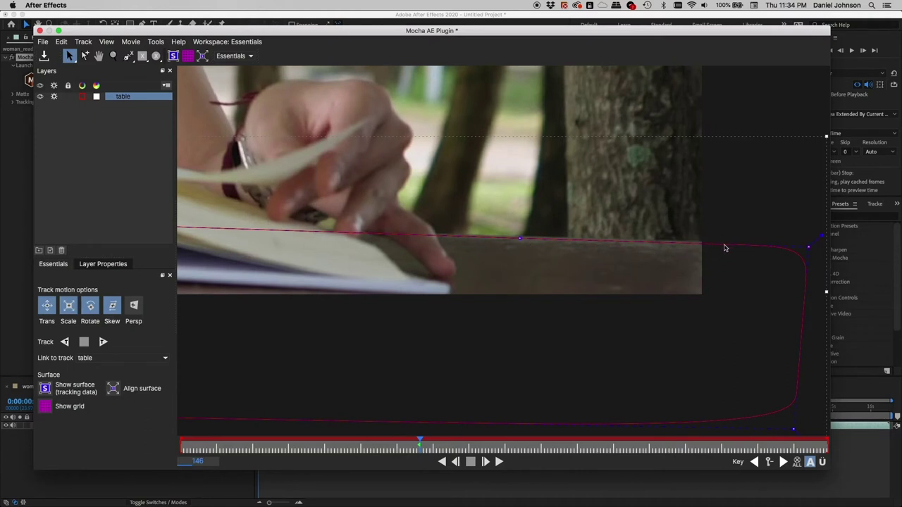
{"action": "key", "text": "x"}
{"action": "left_click_drag", "start_coordinate": [510, 253], "coordinate": [714, 254]}
{"action": "left_click_drag", "start_coordinate": [451, 254], "coordinate": [681, 251]}
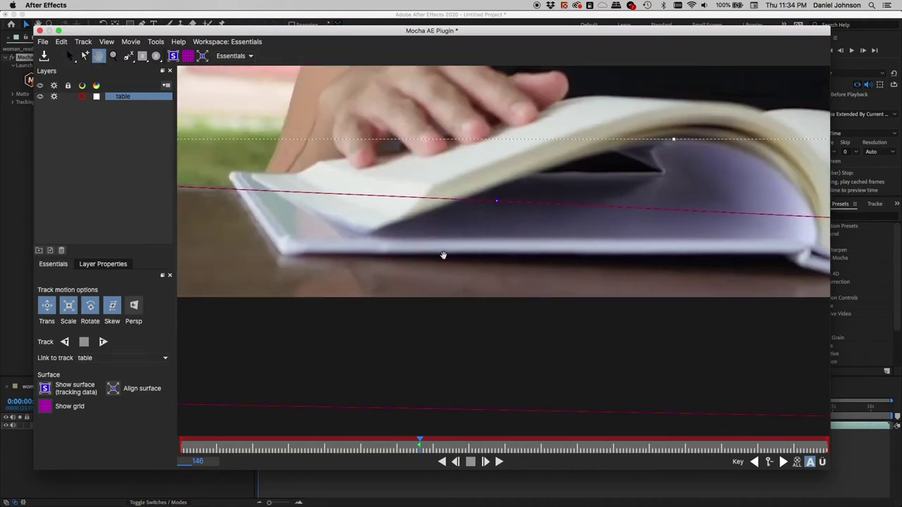
{"action": "left_click_drag", "start_coordinate": [443, 256], "coordinate": [749, 262]}
{"action": "left_click_drag", "start_coordinate": [440, 229], "coordinate": [495, 238]}
{"action": "key", "text": "s"}
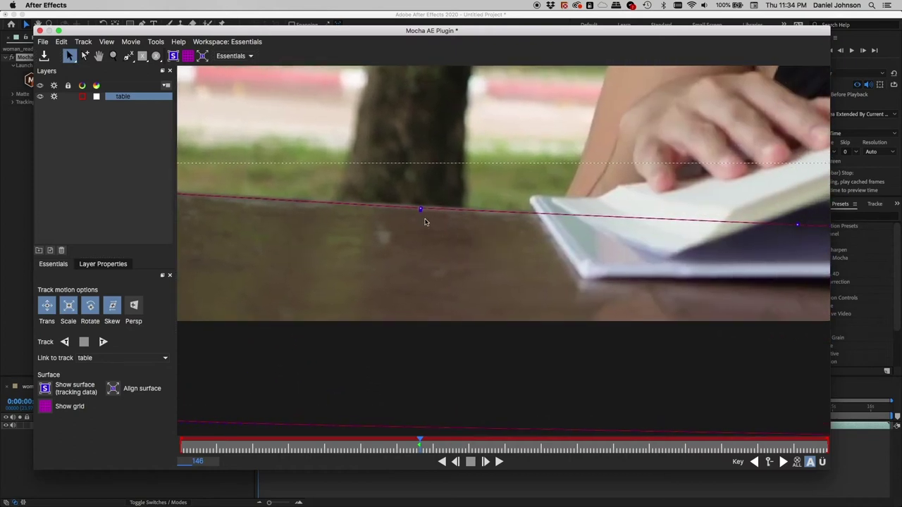
{"action": "key", "text": "x"}
{"action": "left_click_drag", "start_coordinate": [447, 217], "coordinate": [686, 230]}
{"action": "key", "text": "s"}
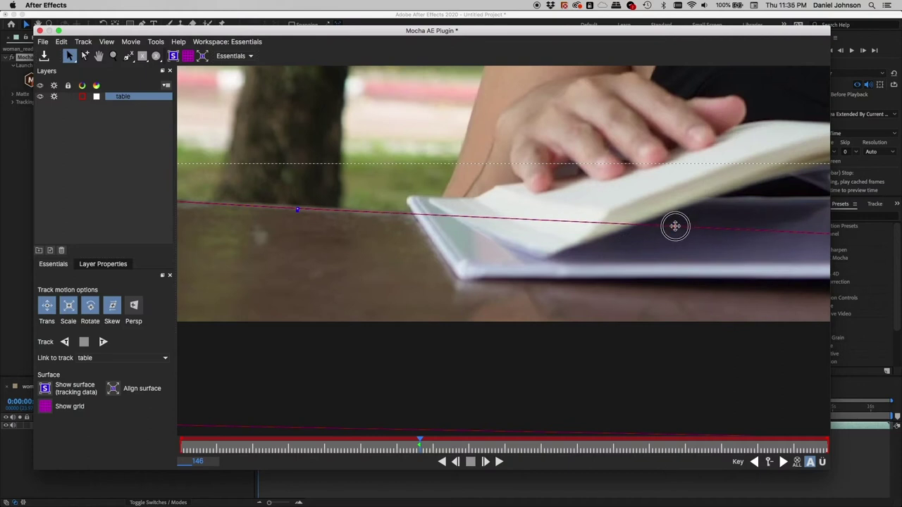
{"action": "key", "text": "x"}
{"action": "left_click_drag", "start_coordinate": [453, 252], "coordinate": [684, 248]}
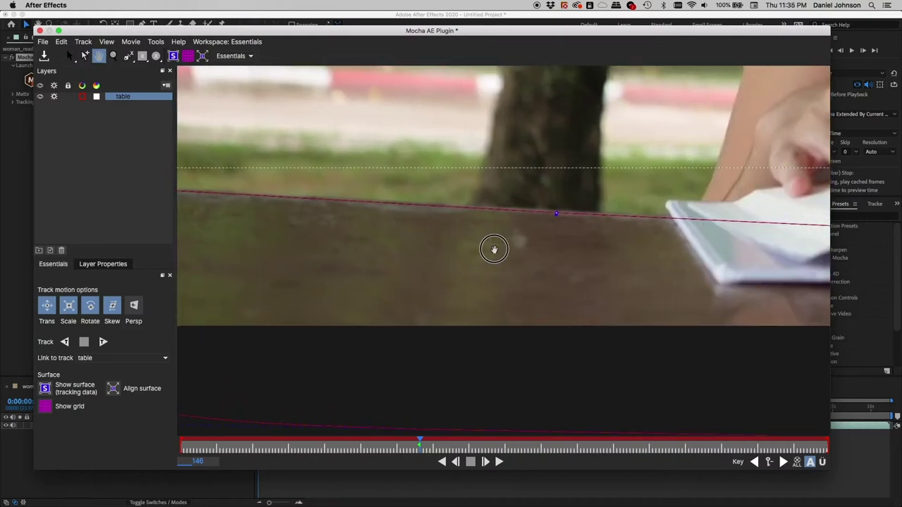
{"action": "key", "text": "s"}
{"action": "left_click", "coordinate": [551, 214]}
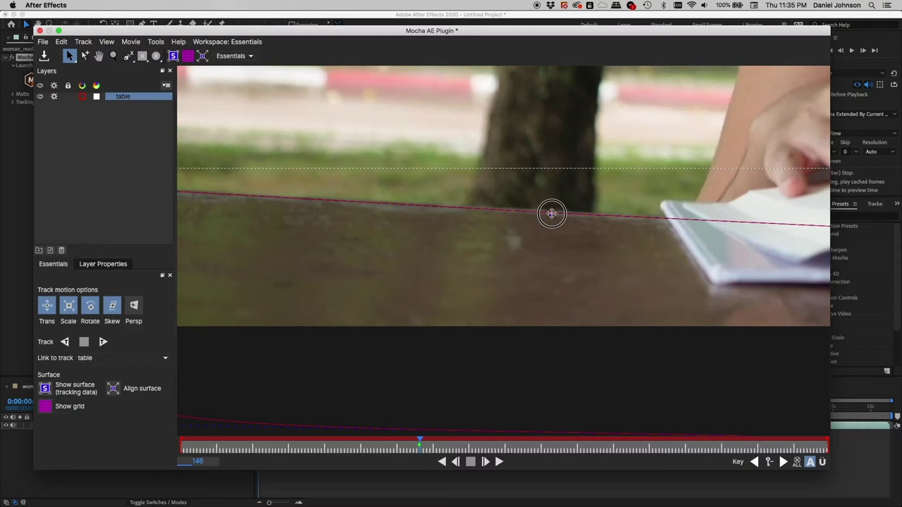
{"action": "key", "text": "x"}
{"action": "left_click_drag", "start_coordinate": [551, 214], "coordinate": [630, 238]}
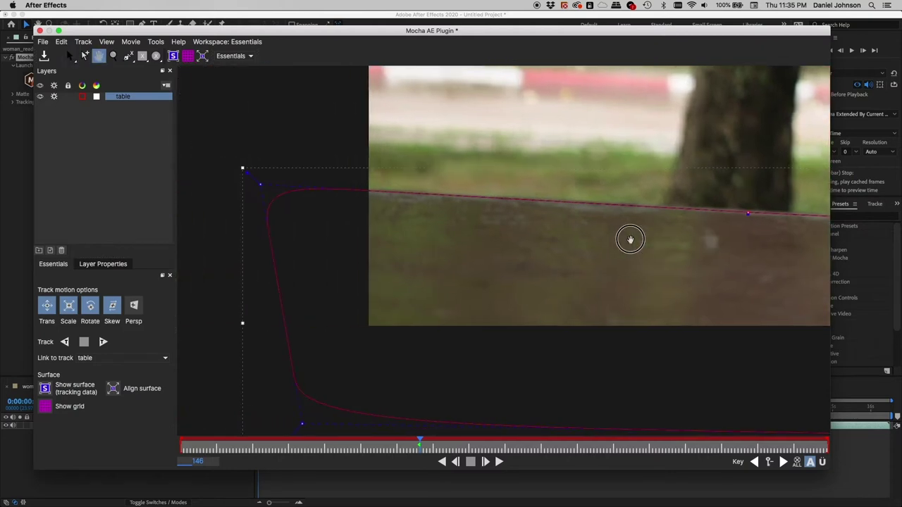
{"action": "scroll", "coordinate": [376, 224], "scroll_direction": "up", "scroll_amount": 5}
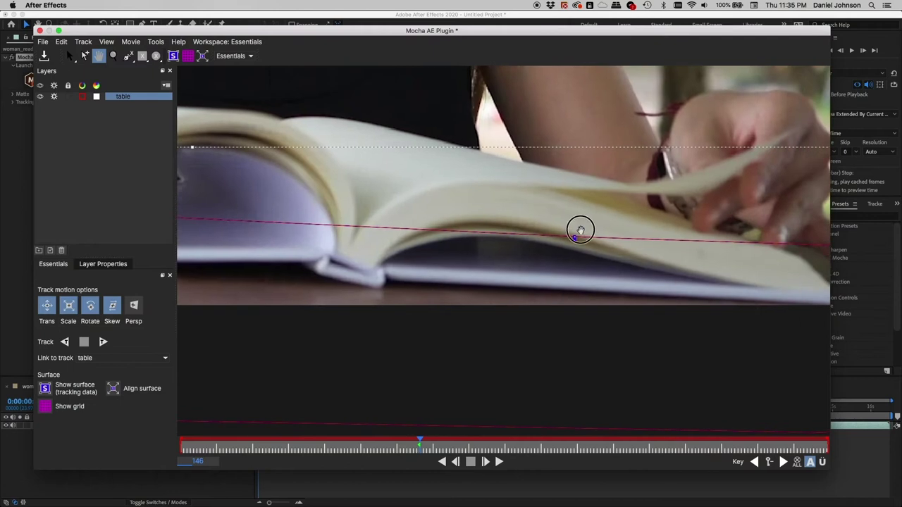
{"action": "left_click_drag", "start_coordinate": [580, 231], "coordinate": [373, 228]}
{"action": "scroll", "coordinate": [618, 232], "scroll_direction": "down", "scroll_amount": 3}
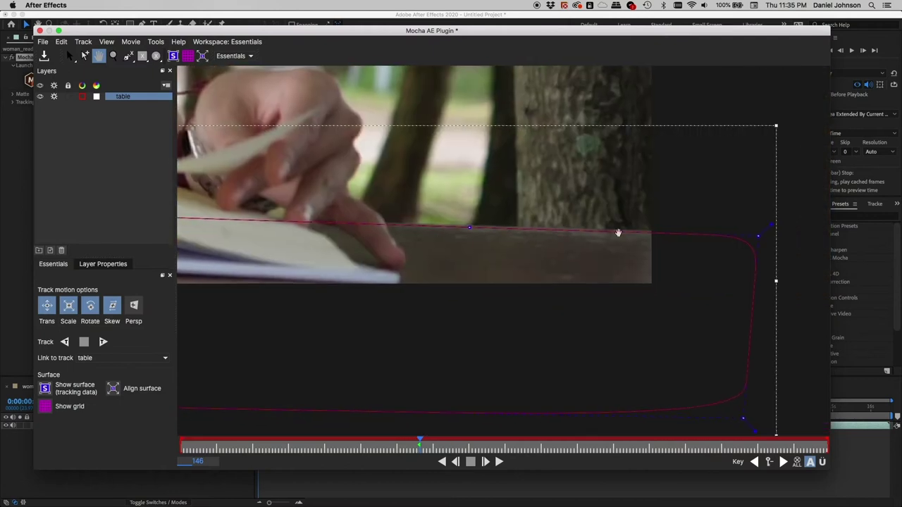
{"action": "left_click_drag", "start_coordinate": [618, 232], "coordinate": [525, 276]}
{"action": "key", "text": "s"}
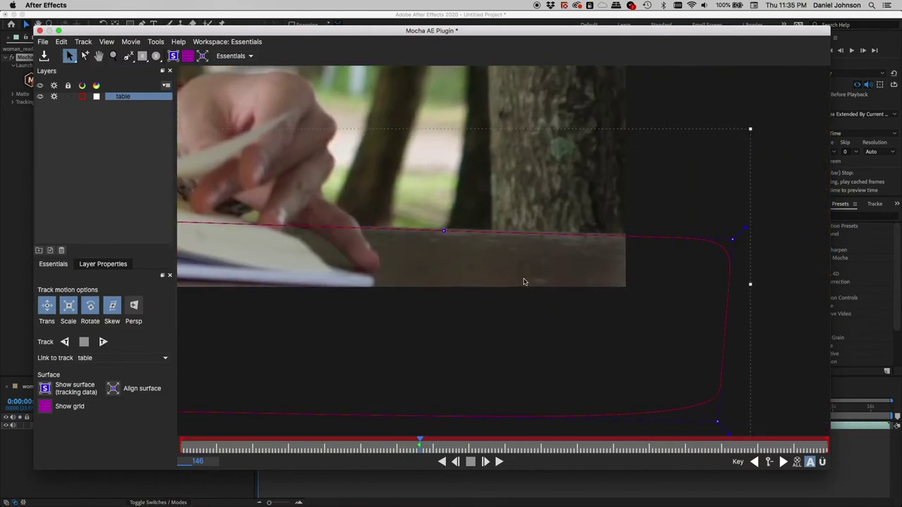
{"action": "key", "text": "z"}
{"action": "left_click_drag", "start_coordinate": [489, 244], "coordinate": [512, 327]}
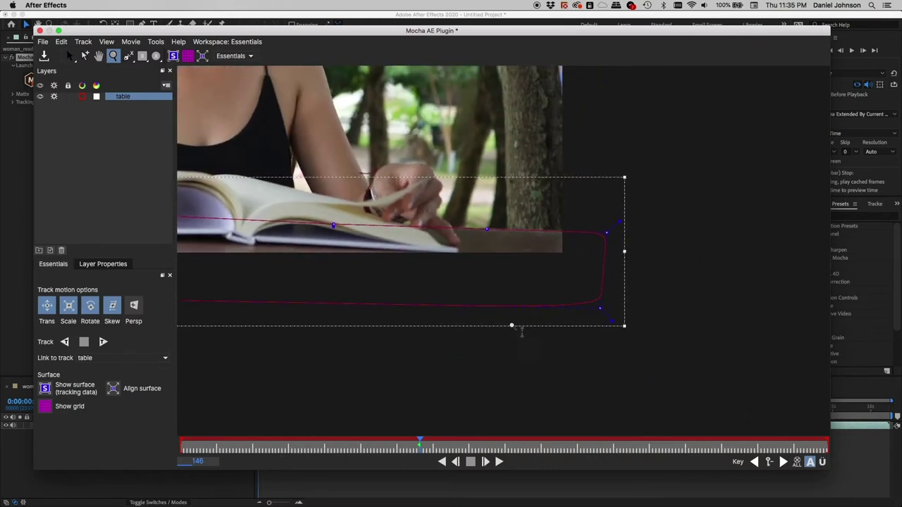
{"action": "key", "text": "s"}
{"action": "left_click_drag", "start_coordinate": [350, 298], "coordinate": [590, 288]}
{"action": "key", "text": "z"}
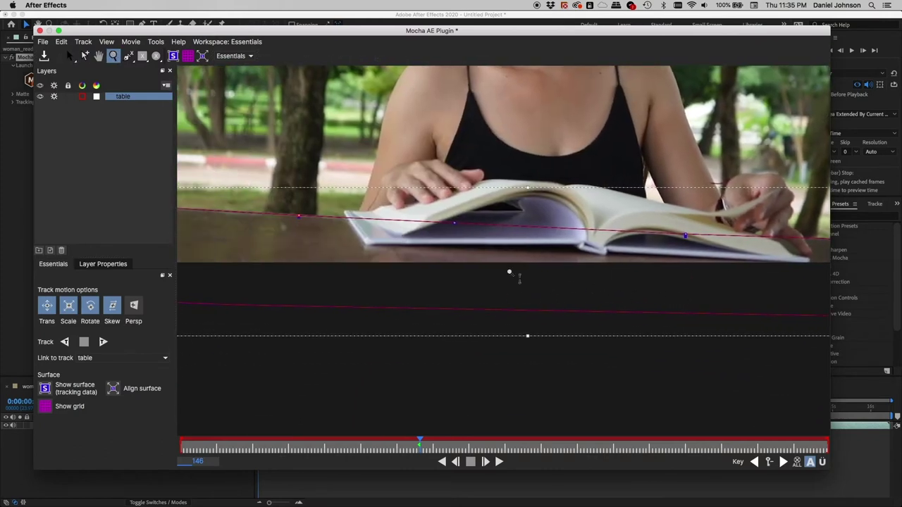
{"action": "left_click_drag", "start_coordinate": [508, 268], "coordinate": [518, 346]}
{"action": "key", "text": "s"}
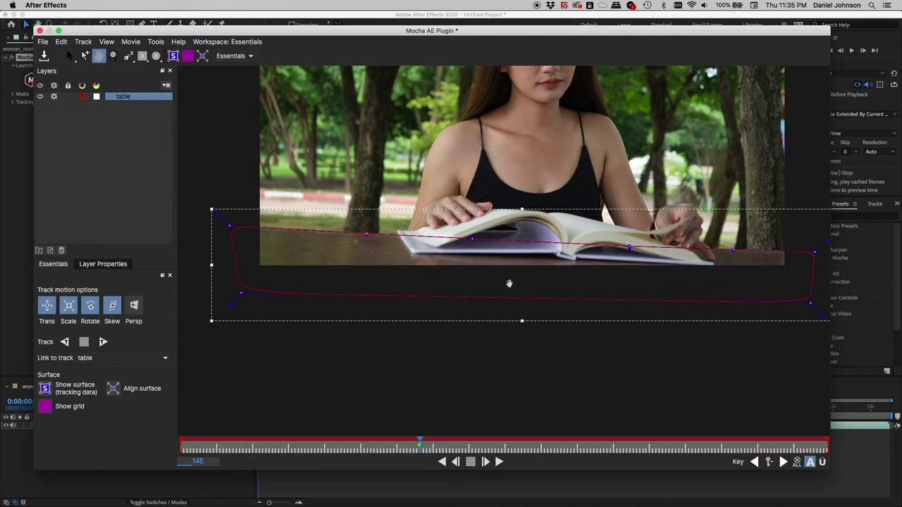
{"action": "left_click_drag", "start_coordinate": [510, 289], "coordinate": [470, 315]}
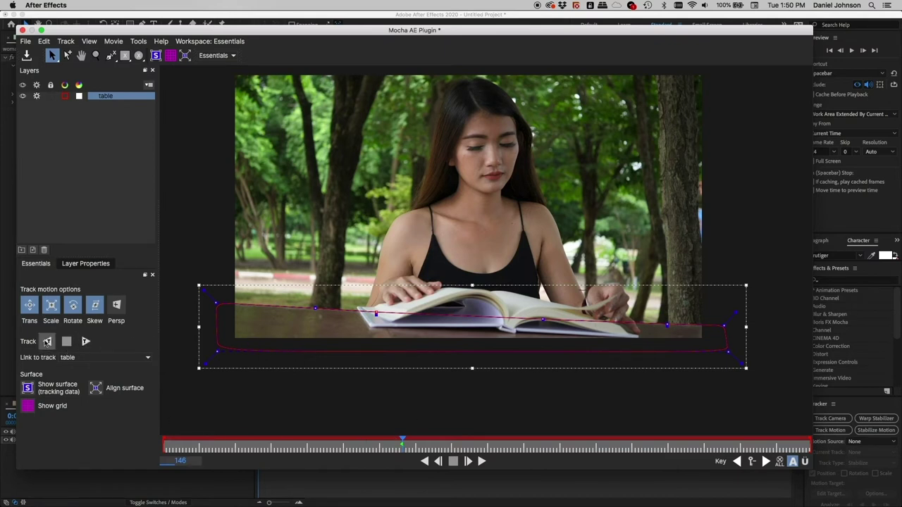
Track the table layer backwards from frame 146 to frame 0.
{"action": "left_click", "coordinate": [47, 342]}
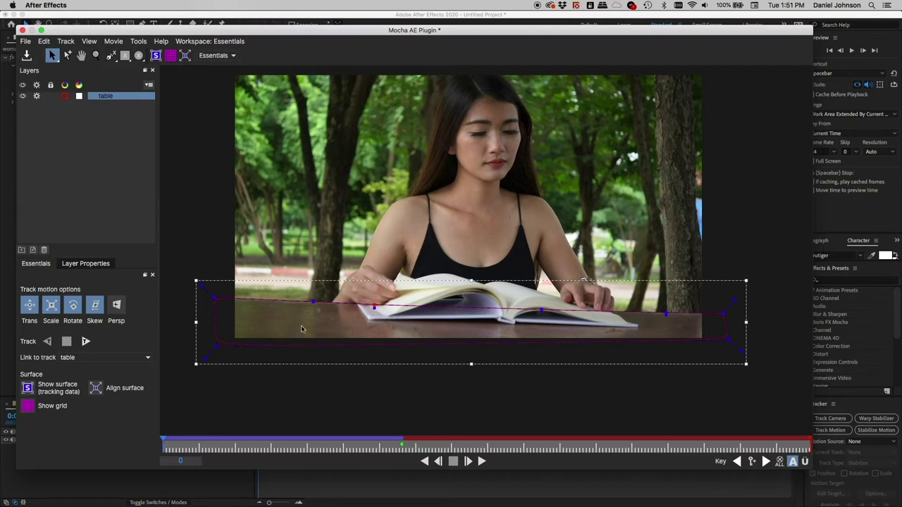
Zoom in at frame 0 and nudge the spline's left corner and next point onto the tabletop edge.
{"action": "key", "text": "z"}
{"action": "left_click_drag", "start_coordinate": [317, 322], "coordinate": [362, 276]}
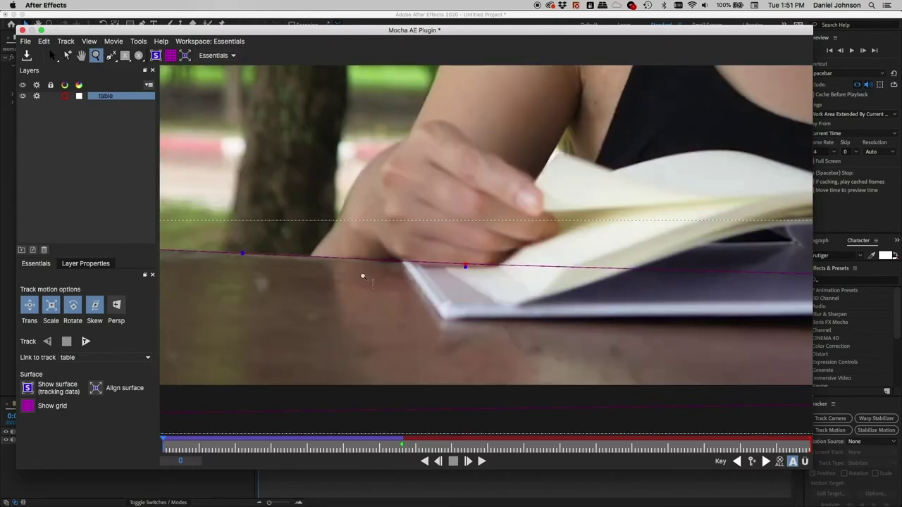
{"action": "key", "text": "x"}
{"action": "left_click_drag", "start_coordinate": [261, 254], "coordinate": [557, 274]}
{"action": "key", "text": "s"}
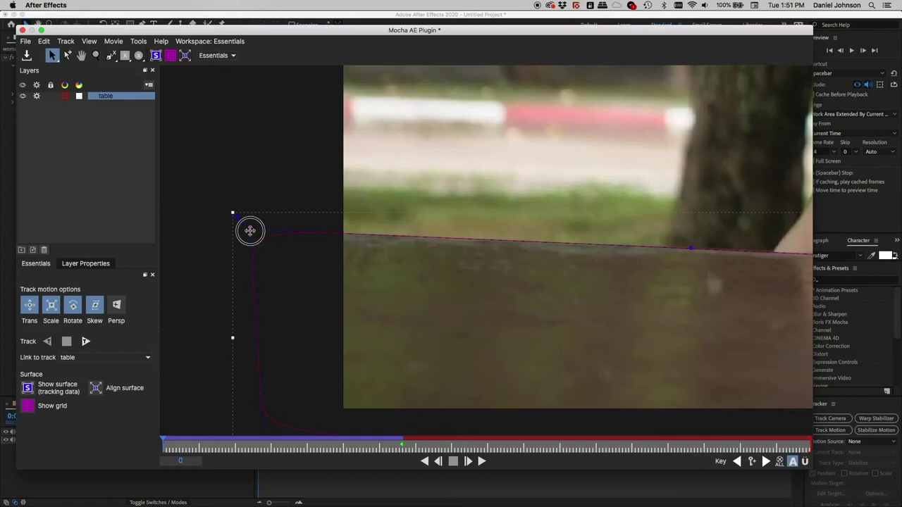
{"action": "left_click_drag", "start_coordinate": [250, 230], "coordinate": [249, 232]}
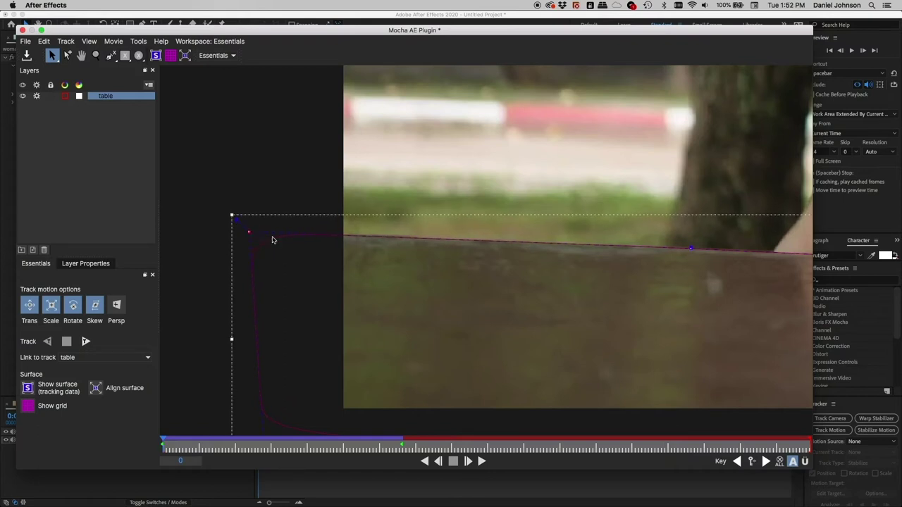
{"action": "key", "text": "x"}
{"action": "left_click_drag", "start_coordinate": [741, 268], "coordinate": [530, 272]}
{"action": "key", "text": "s"}
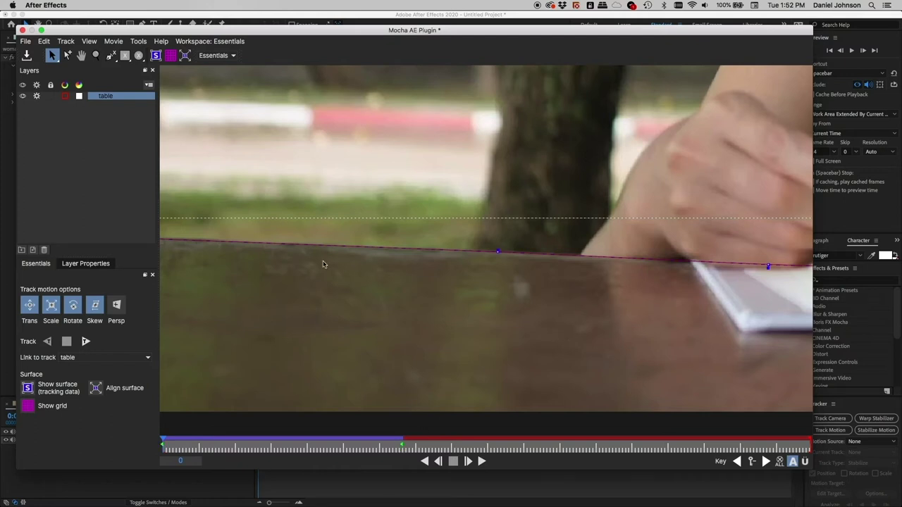
{"action": "left_click_drag", "start_coordinate": [497, 251], "coordinate": [498, 253]}
Pan along the table to its right end and zoom around the book's spine to check the spline.
{"action": "key", "text": "x"}
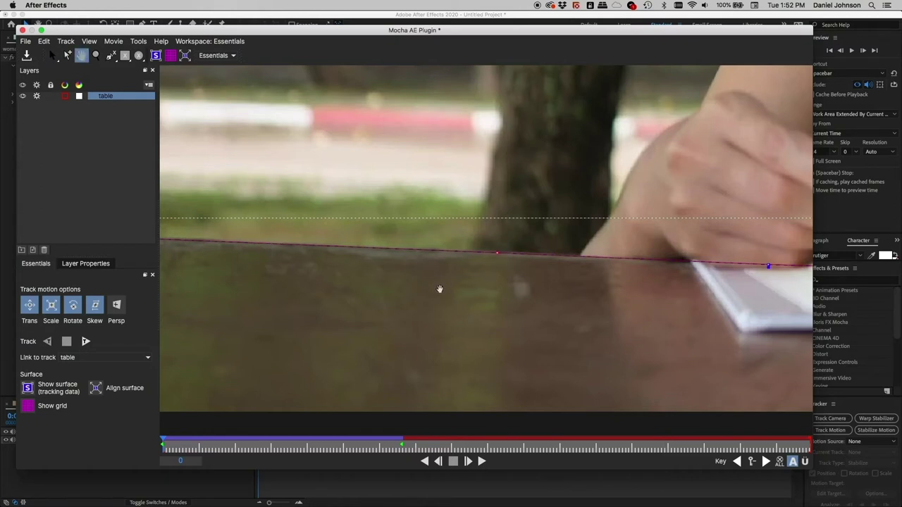
{"action": "left_click_drag", "start_coordinate": [439, 288], "coordinate": [494, 275]}
{"action": "key", "text": "s"}
{"action": "left_click_drag", "start_coordinate": [286, 301], "coordinate": [448, 303]}
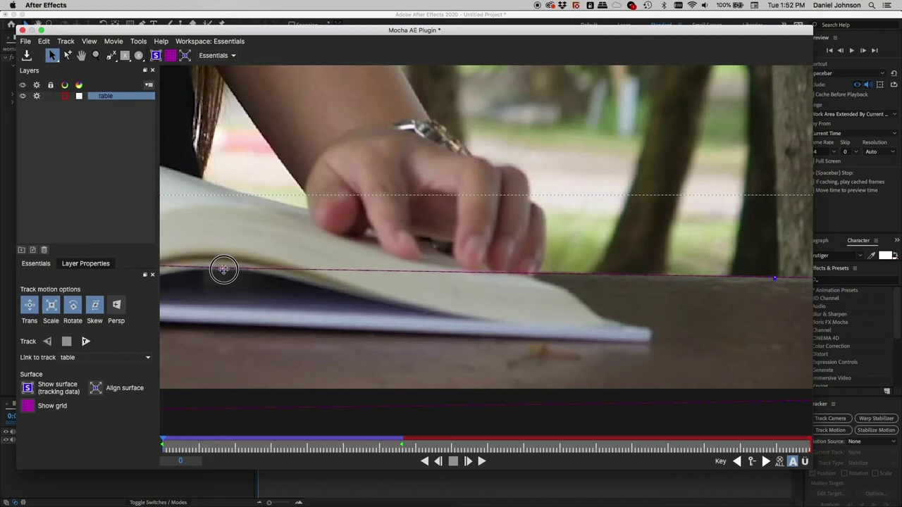
{"action": "key", "text": "x"}
{"action": "left_click_drag", "start_coordinate": [633, 272], "coordinate": [430, 277]}
{"action": "key", "text": "s"}
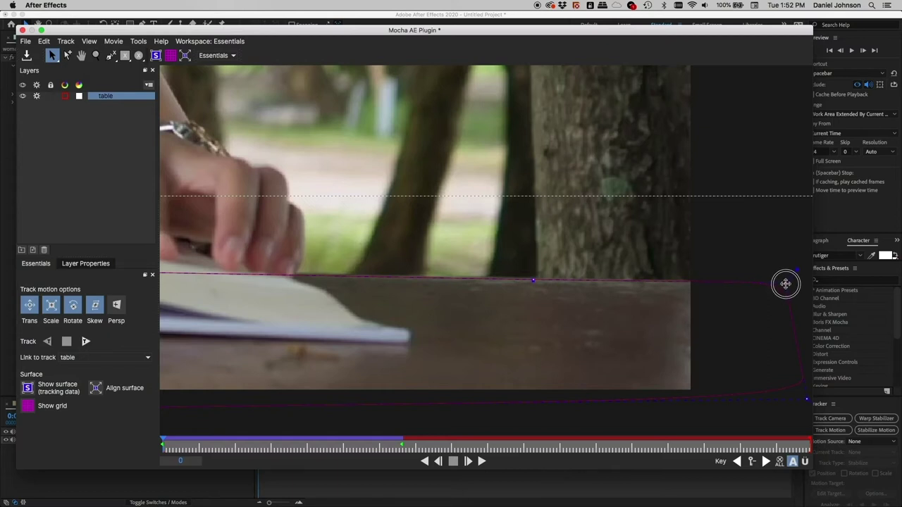
{"action": "key", "text": "x"}
{"action": "left_click_drag", "start_coordinate": [522, 310], "coordinate": [642, 302]}
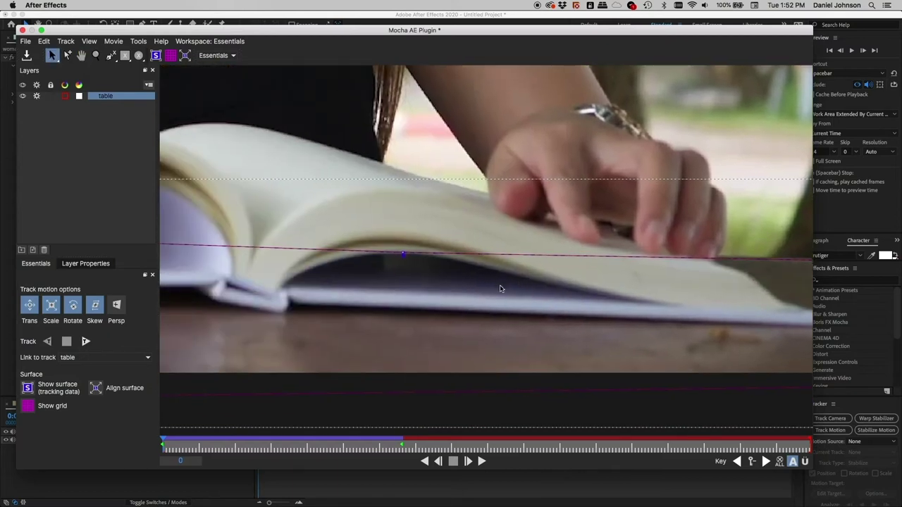
{"action": "key", "text": "z"}
{"action": "left_click_drag", "start_coordinate": [310, 279], "coordinate": [546, 302]}
{"action": "key", "text": "z"}
{"action": "scroll", "coordinate": [546, 302], "scroll_direction": "down", "scroll_amount": 3}
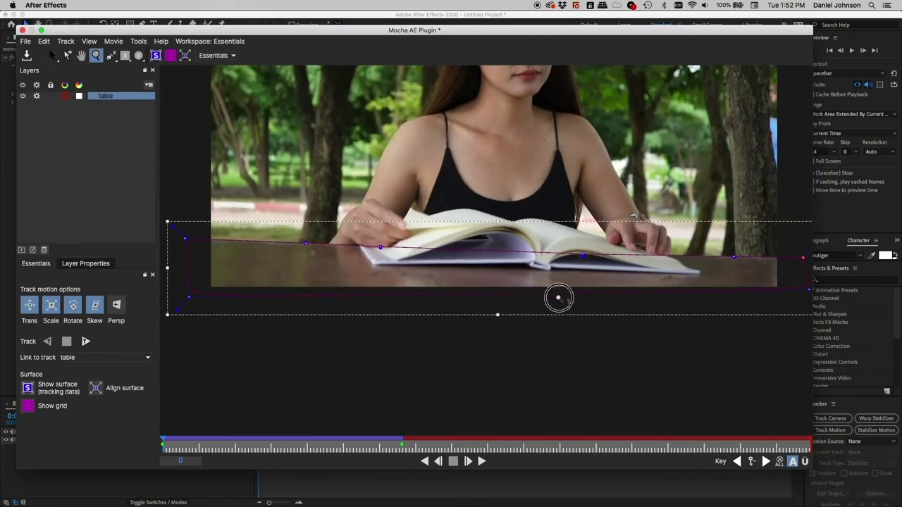
Track the table layer forward from frame 0.
{"action": "key", "text": "s"}
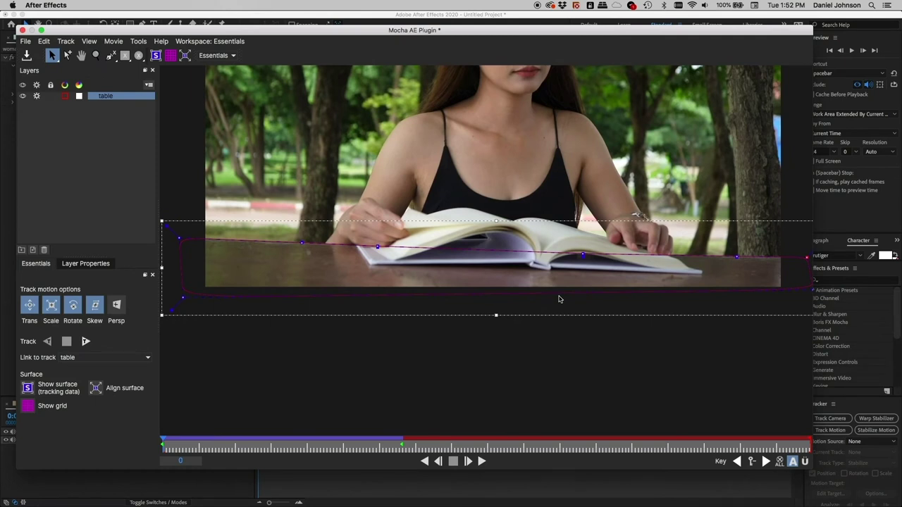
{"action": "key", "text": "t"}
Zoom and pan to recheck the table spline, then track the layer forward again.
{"action": "left_click_drag", "start_coordinate": [329, 372], "coordinate": [435, 168]}
{"action": "key", "text": "s"}
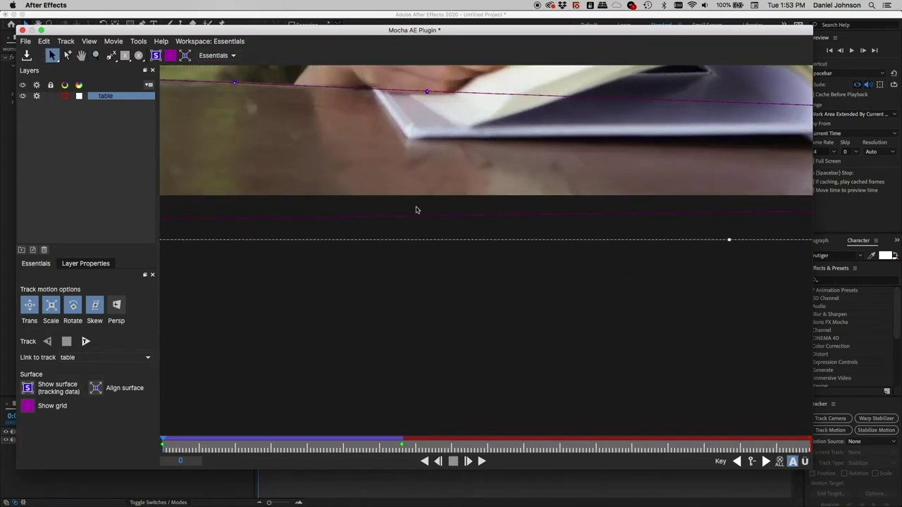
{"action": "key", "text": "x"}
{"action": "scroll", "coordinate": [505, 276], "scroll_direction": "down", "scroll_amount": 3}
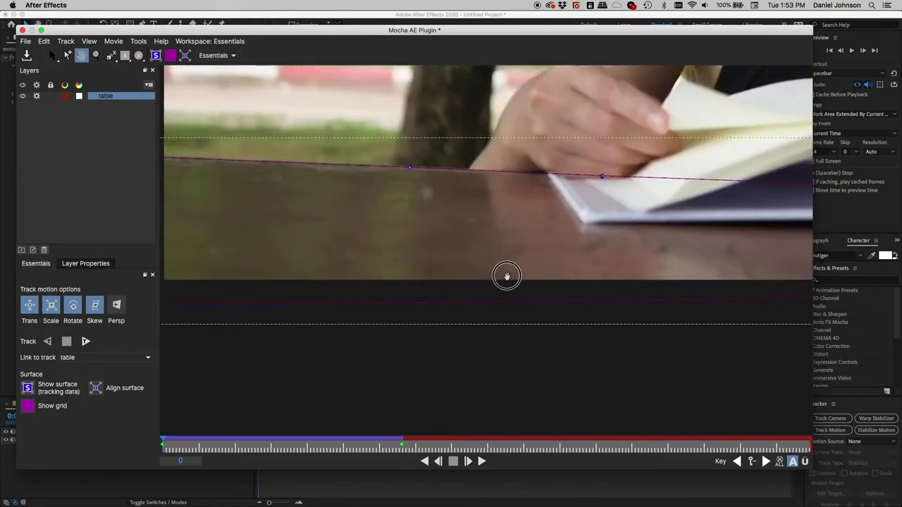
{"action": "left_click_drag", "start_coordinate": [505, 275], "coordinate": [579, 334]}
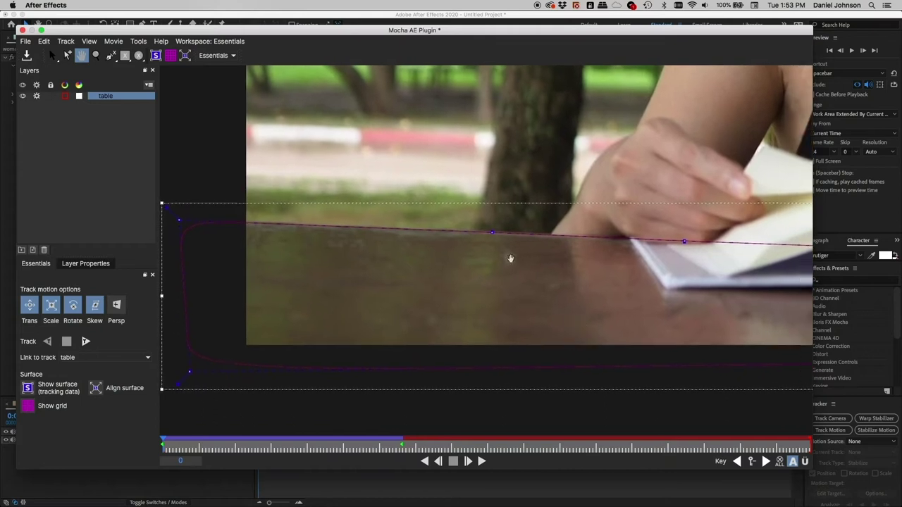
{"action": "key", "text": "s"}
{"action": "key", "text": "t"}
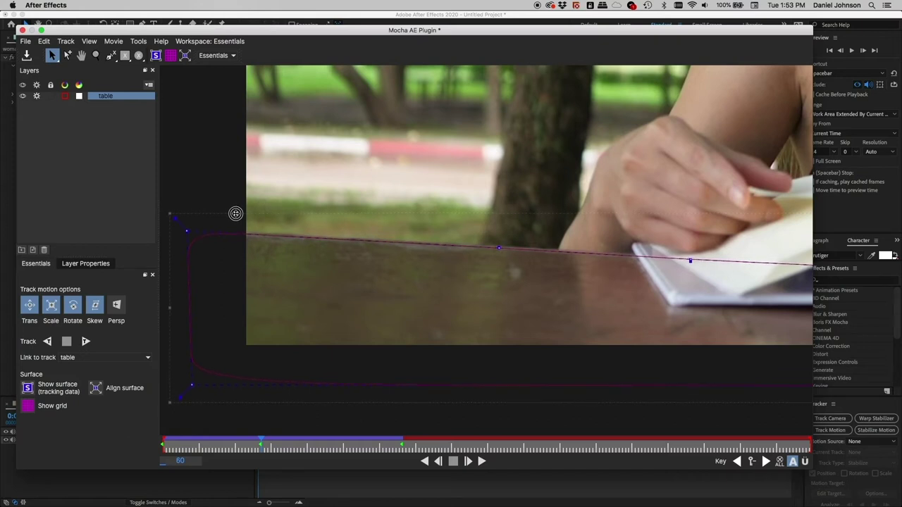
Realign the table spline's corner on the tabletop with a keyframe, then resume tracking to frame 146.
{"action": "left_click", "coordinate": [236, 212]}
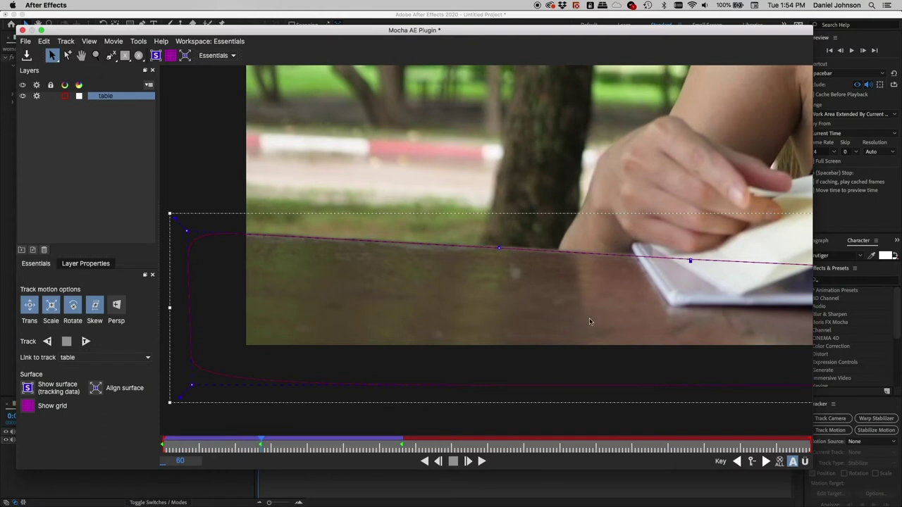
{"action": "key", "text": "x"}
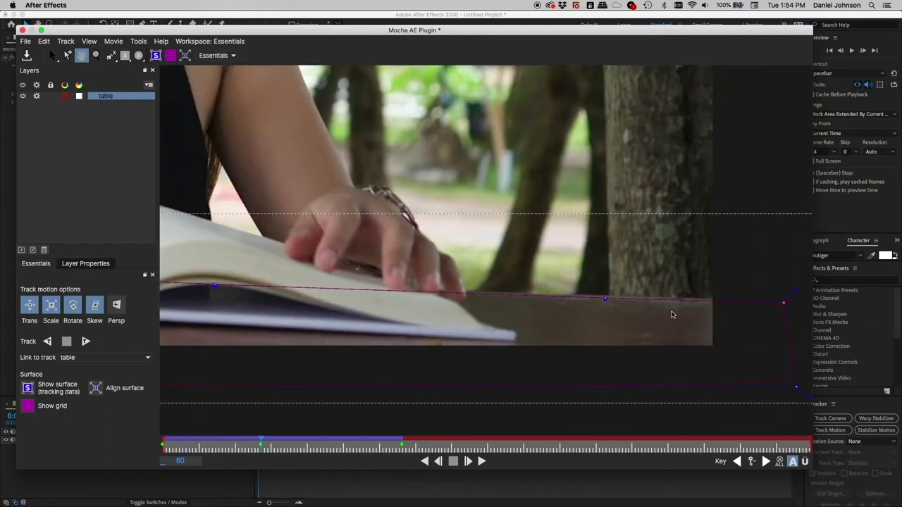
{"action": "key", "text": "s"}
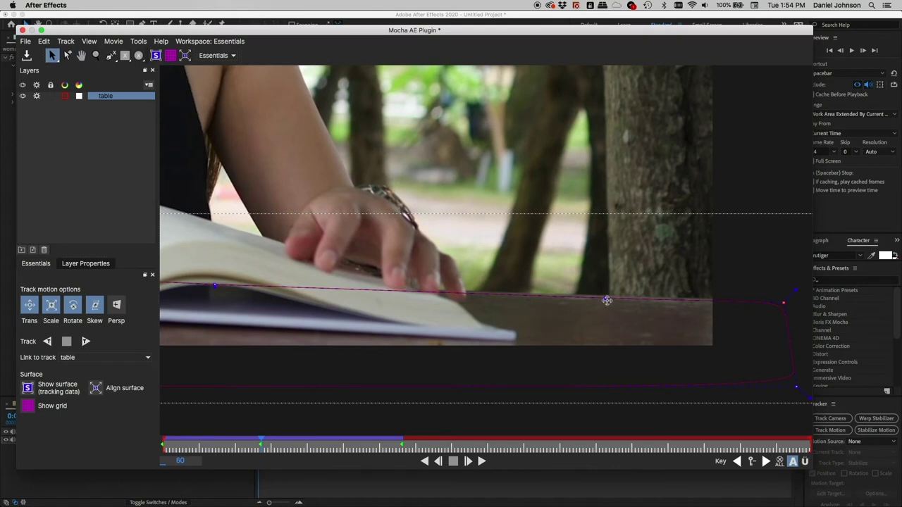
{"action": "left_click", "coordinate": [784, 303]}
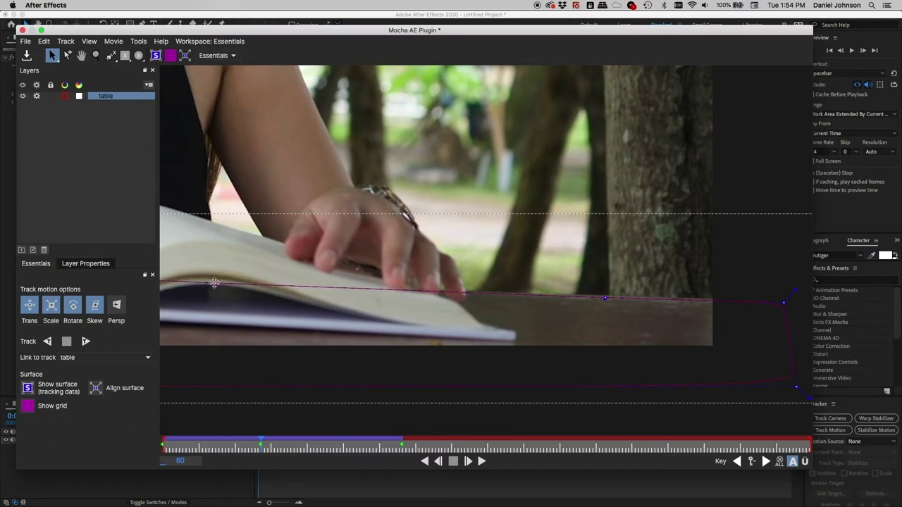
{"action": "key", "text": "x"}
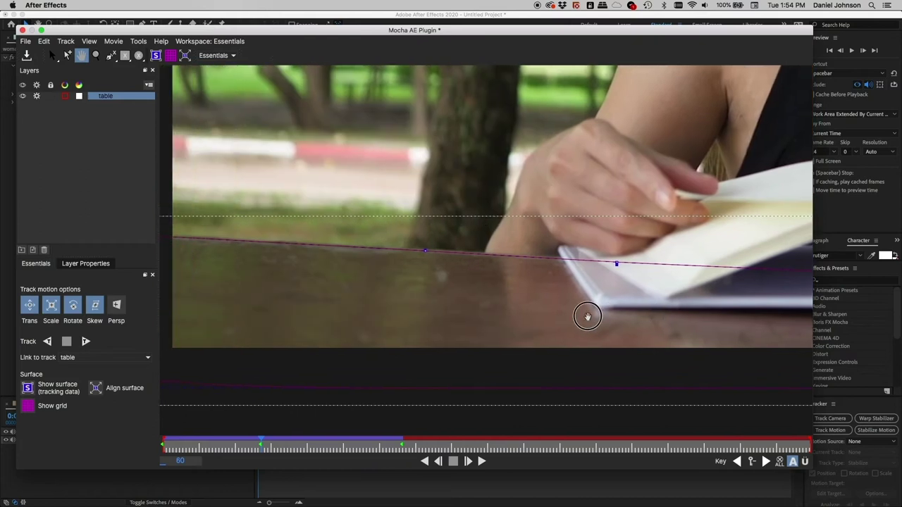
{"action": "key", "text": "s"}
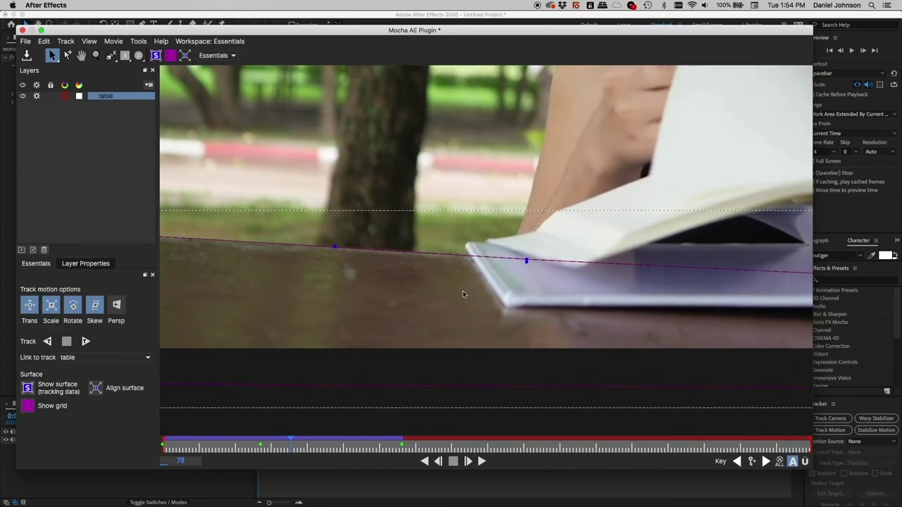
{"action": "left_click", "coordinate": [389, 212]}
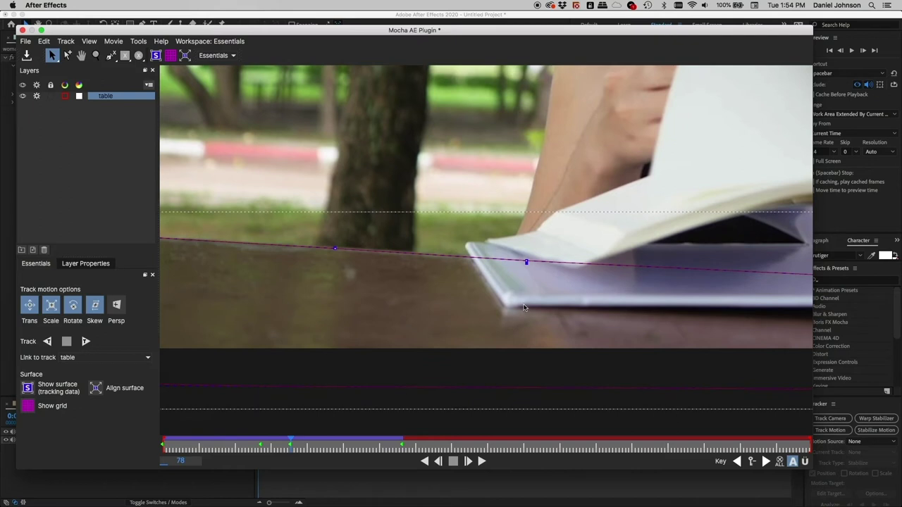
{"action": "key", "text": "t"}
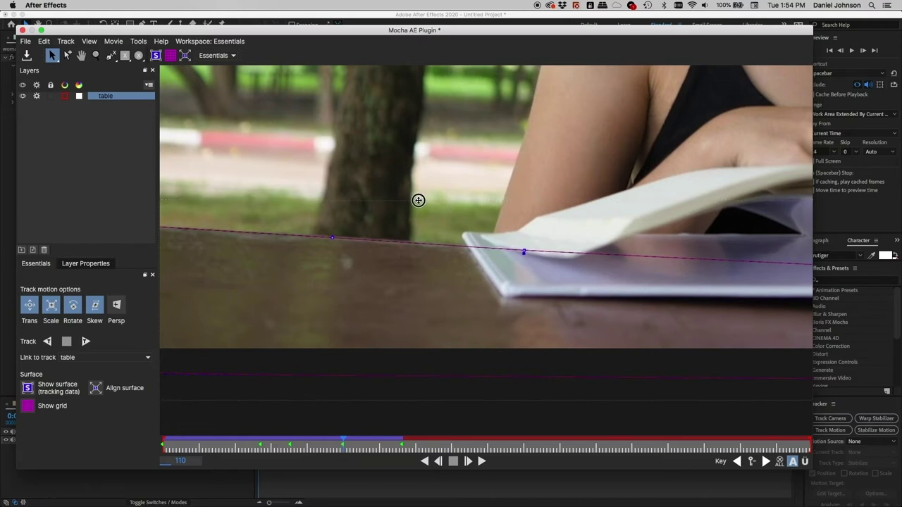
{"action": "key", "text": "space"}
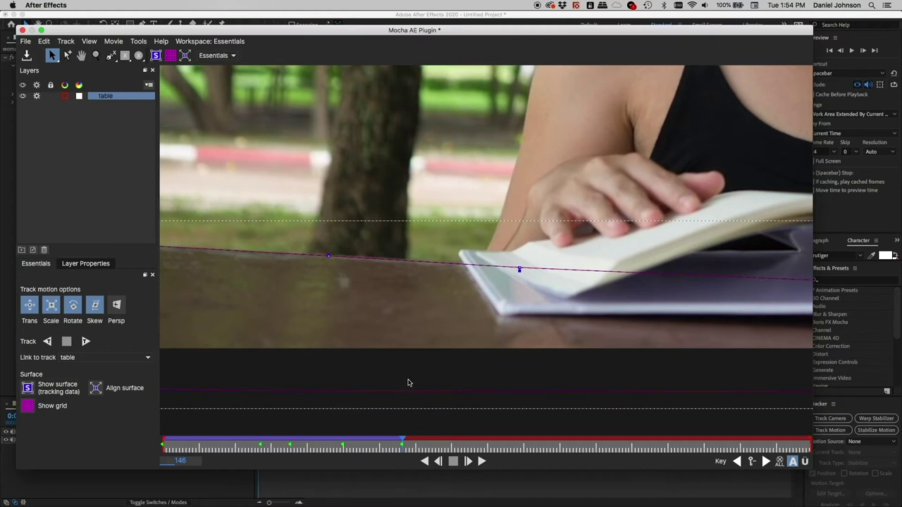
{"action": "key", "text": "h"}
{"action": "left_click_drag", "start_coordinate": [356, 374], "coordinate": [484, 338]}
{"action": "scroll", "coordinate": [560, 336], "scroll_direction": "up", "scroll_amount": 2}
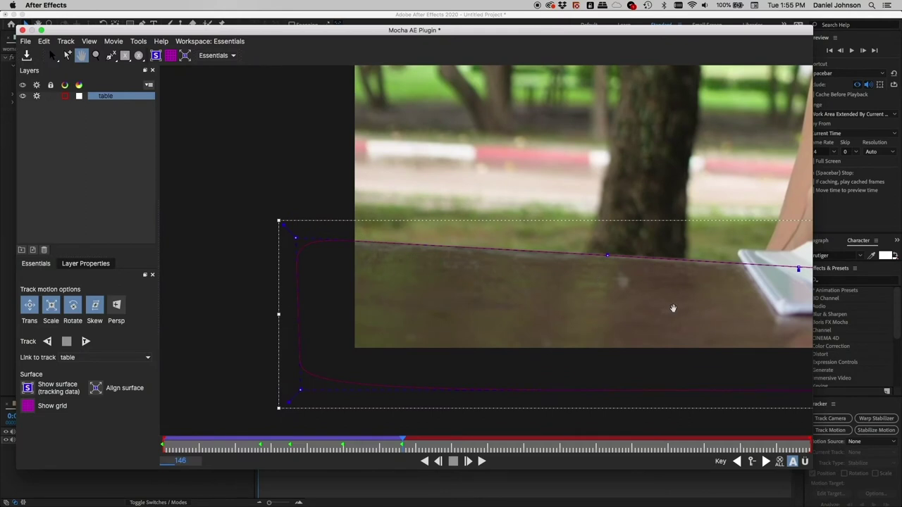
{"action": "left_click_drag", "start_coordinate": [653, 305], "coordinate": [525, 299]}
{"action": "key", "text": "s"}
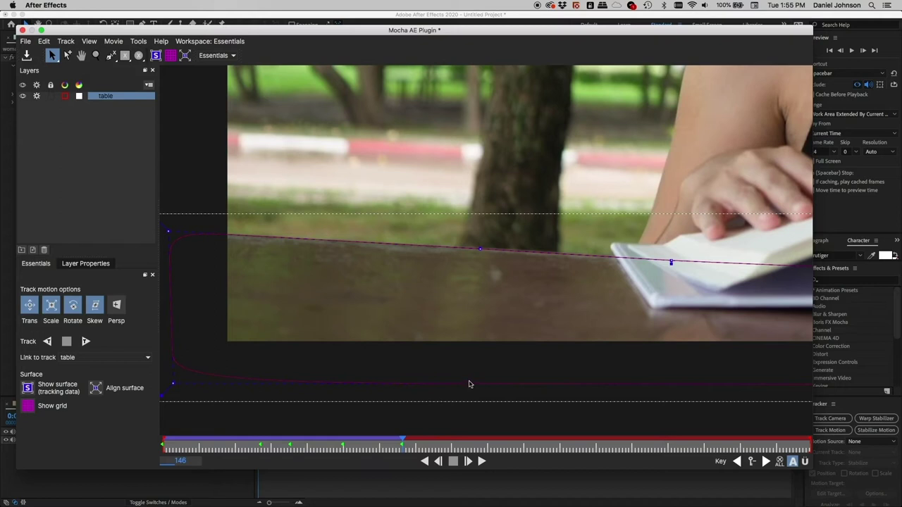
{"action": "key", "text": "h"}
{"action": "left_click_drag", "start_coordinate": [510, 289], "coordinate": [525, 386]}
{"action": "key", "text": "z"}
{"action": "key", "text": "s"}
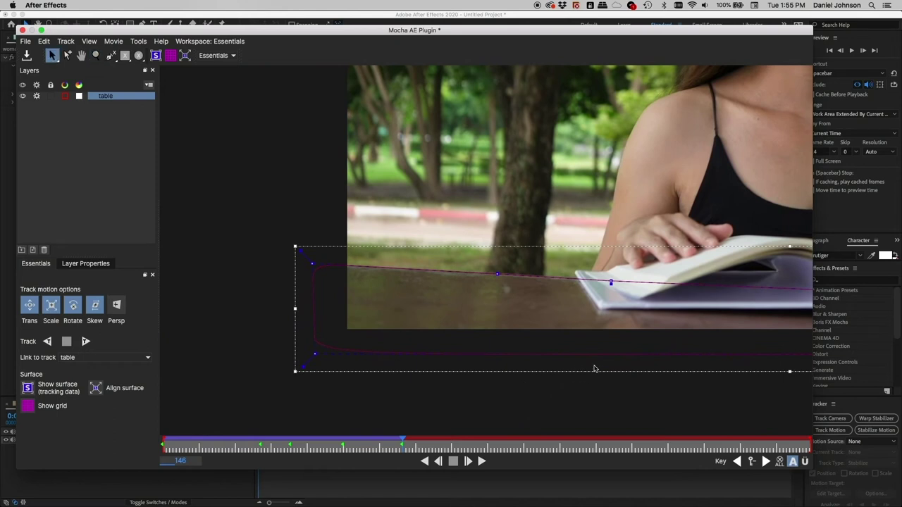
{"action": "key", "text": "z"}
{"action": "left_click_drag", "start_coordinate": [624, 348], "coordinate": [530, 359]}
{"action": "key", "text": "h"}
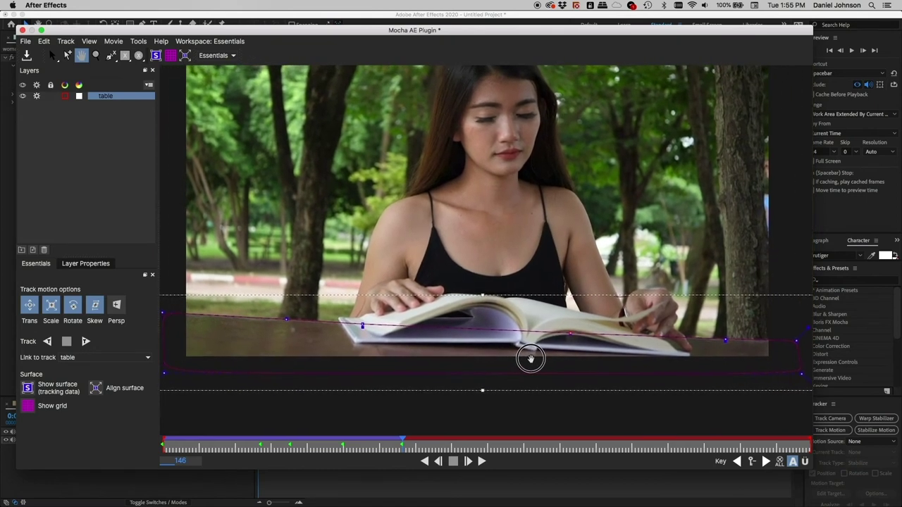
{"action": "key", "text": "s"}
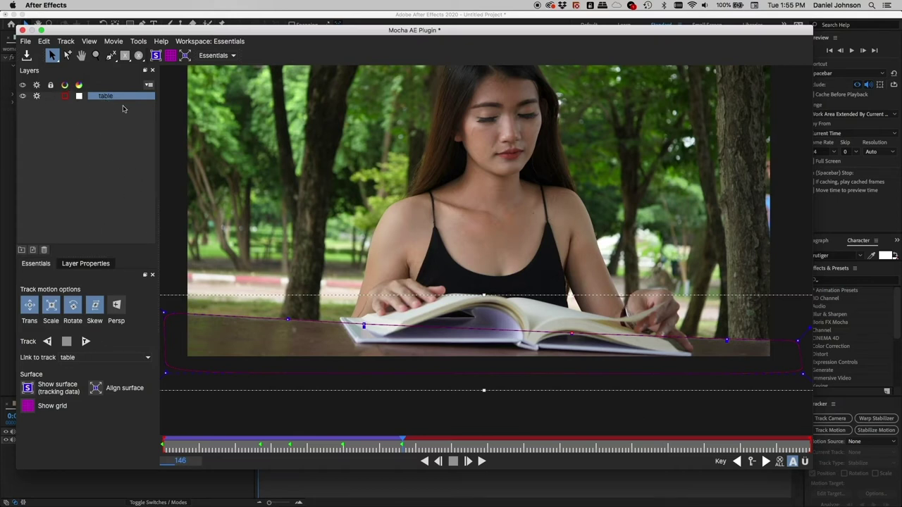
Track the table layer forward from frame 146 through to the final frame 395.
{"action": "left_click", "coordinate": [85, 342]}
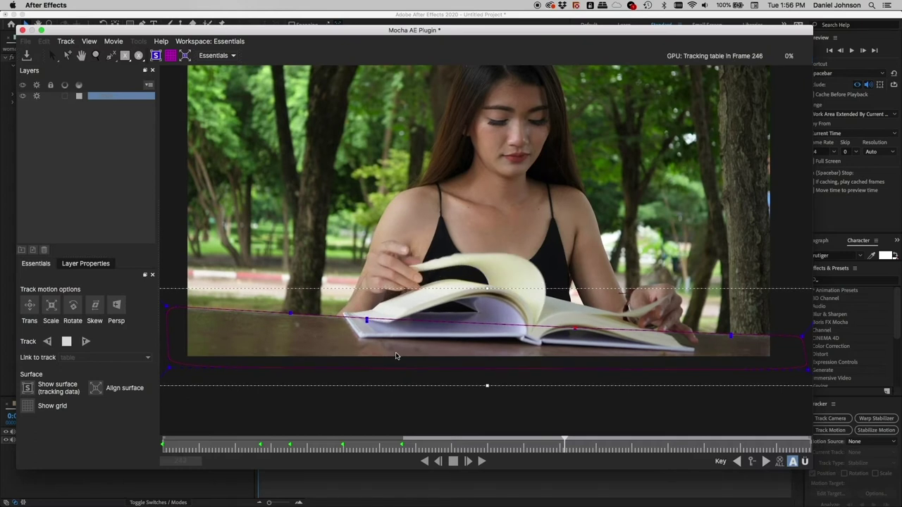
{"action": "key", "text": "t"}
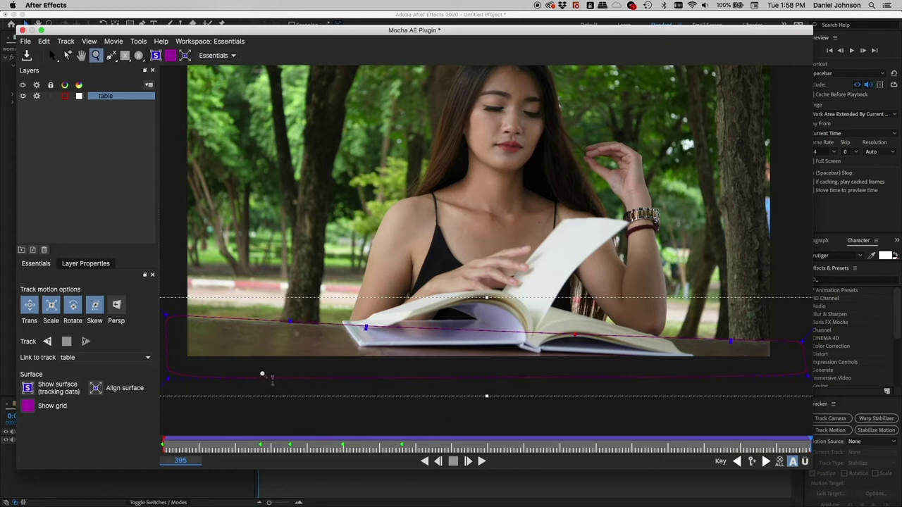
Zoom in on the table and shift the whole table shape slightly down.
{"action": "key", "text": "z"}
{"action": "left_click_drag", "start_coordinate": [261, 374], "coordinate": [471, 212]}
{"action": "key", "text": "z"}
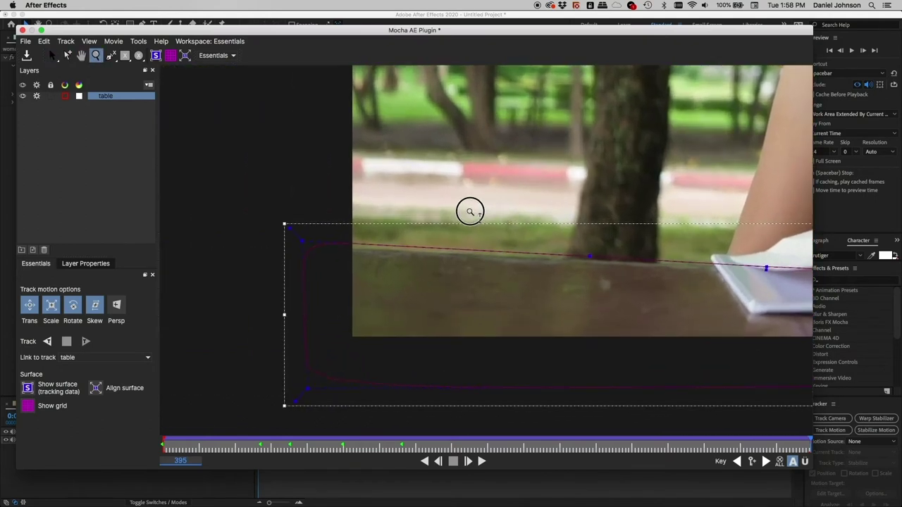
{"action": "key", "text": "s"}
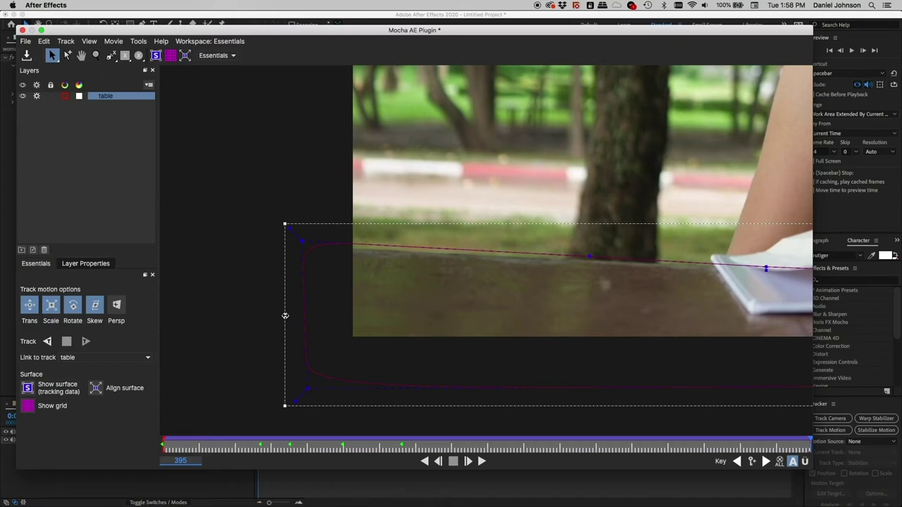
{"action": "left_click", "coordinate": [632, 224]}
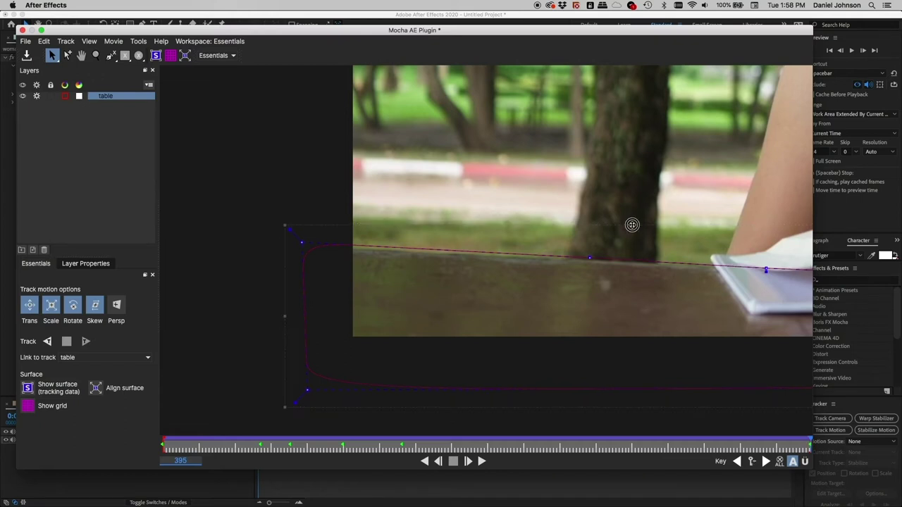
{"action": "left_click_drag", "start_coordinate": [632, 225], "coordinate": [632, 229]}
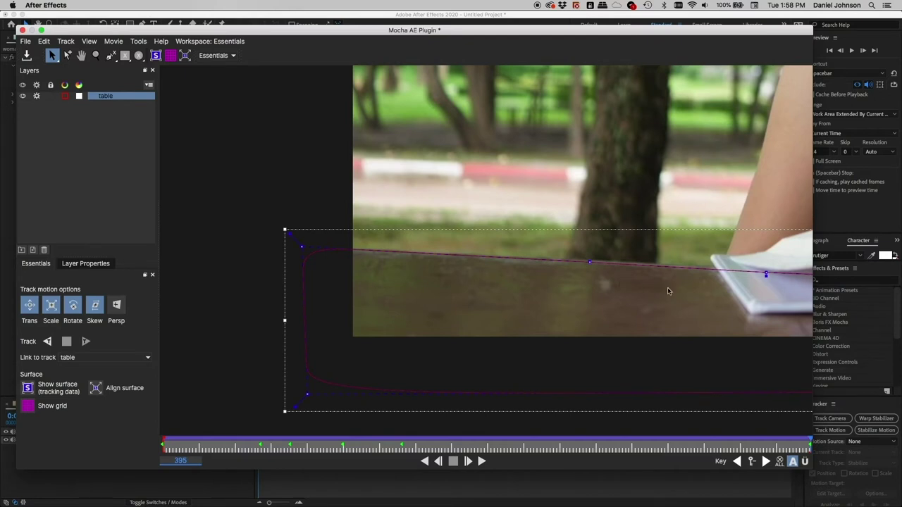
Zoom back out to the woman and book and reselect the whole table shape.
{"action": "key", "text": "x"}
{"action": "left_click_drag", "start_coordinate": [703, 268], "coordinate": [369, 285]}
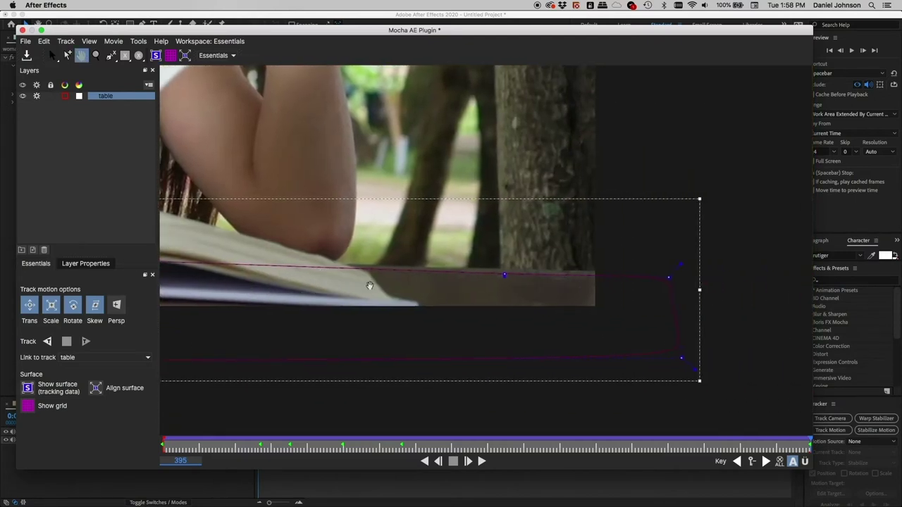
{"action": "key", "text": "s"}
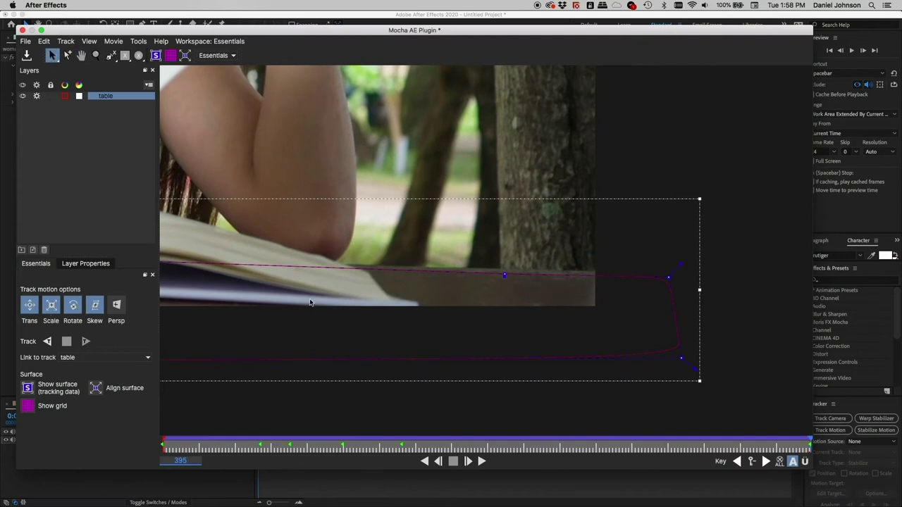
{"action": "key", "text": "z"}
{"action": "left_click_drag", "start_coordinate": [495, 262], "coordinate": [564, 292]}
{"action": "key", "text": "s"}
{"action": "key", "text": "x"}
{"action": "key", "text": "s"}
{"action": "left_click", "coordinate": [761, 232]}
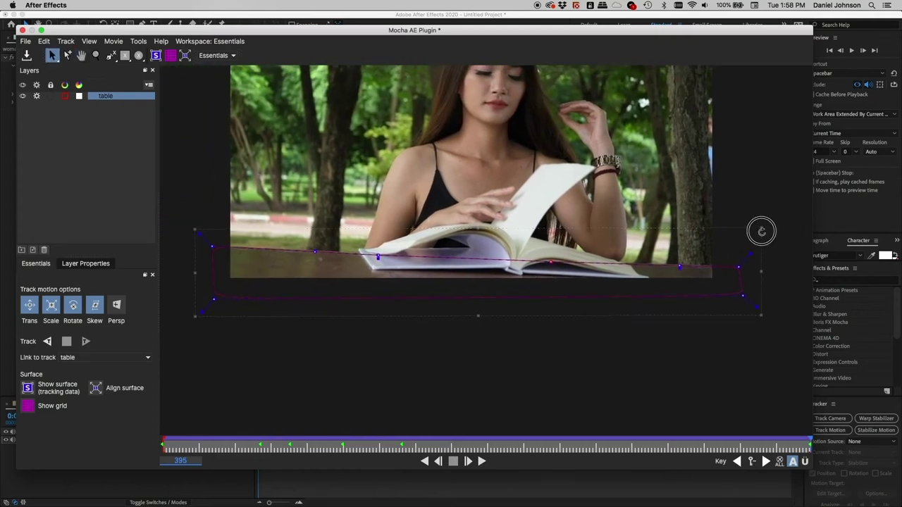
{"action": "left_click", "coordinate": [491, 283]}
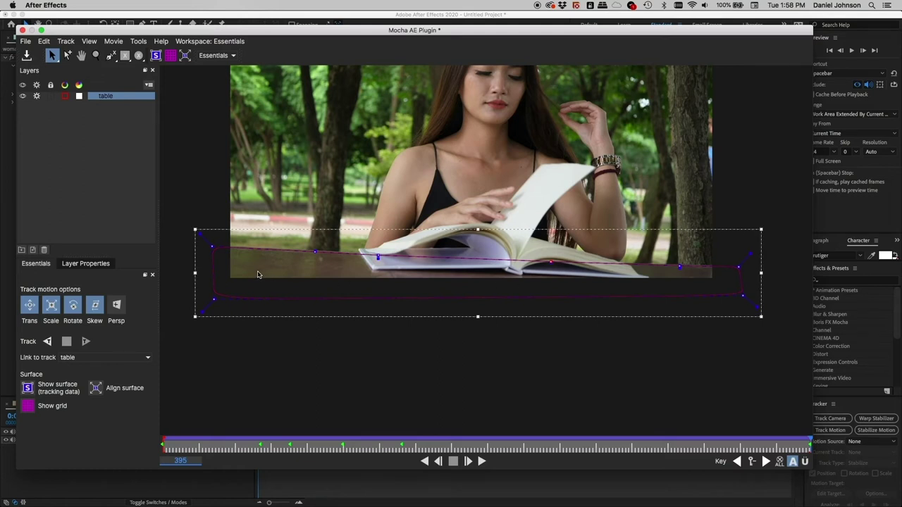
Nudge several table spline points onto the tabletop edge, zooming and panning along the table.
{"action": "key", "text": "z"}
{"action": "left_click_drag", "start_coordinate": [253, 276], "coordinate": [513, 233]}
{"action": "key", "text": "s"}
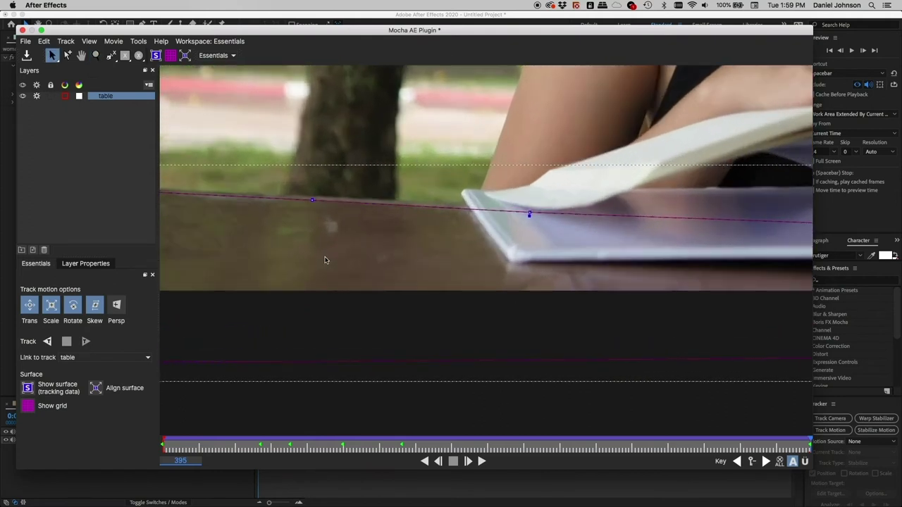
{"action": "key", "text": "x"}
{"action": "left_click_drag", "start_coordinate": [313, 260], "coordinate": [474, 260]}
{"action": "key", "text": "s"}
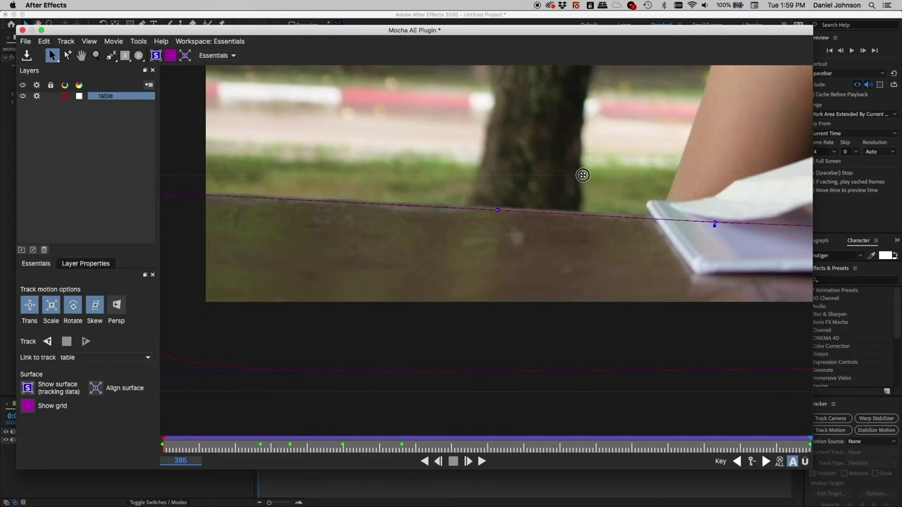
{"action": "key", "text": "x"}
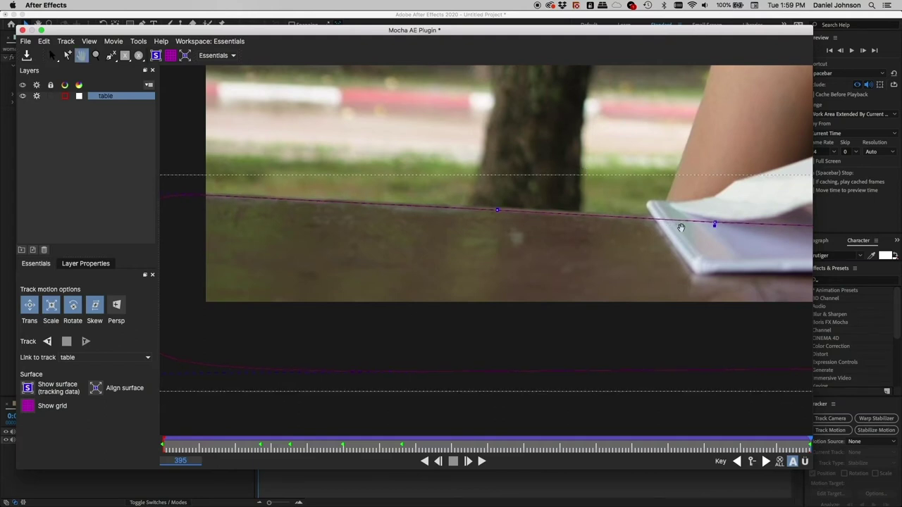
{"action": "left_click_drag", "start_coordinate": [745, 238], "coordinate": [366, 246]}
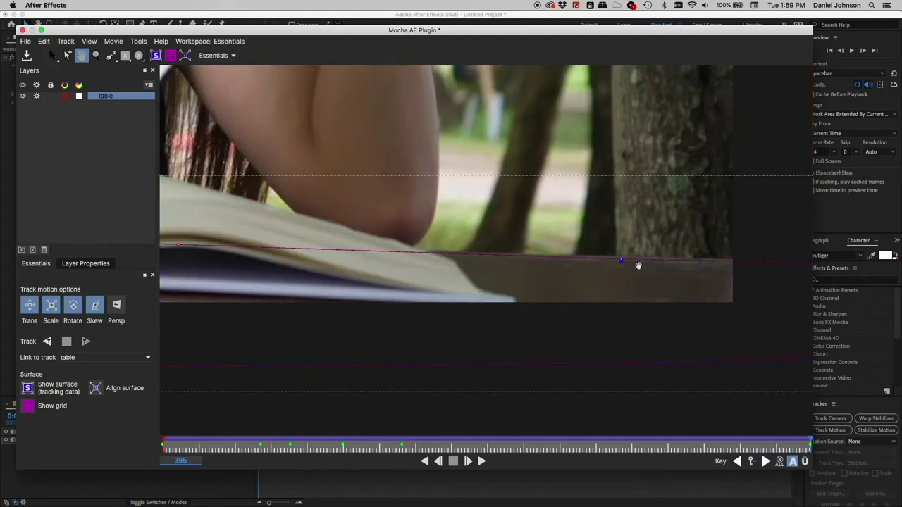
{"action": "left_click_drag", "start_coordinate": [638, 265], "coordinate": [460, 264]}
{"action": "key", "text": "s"}
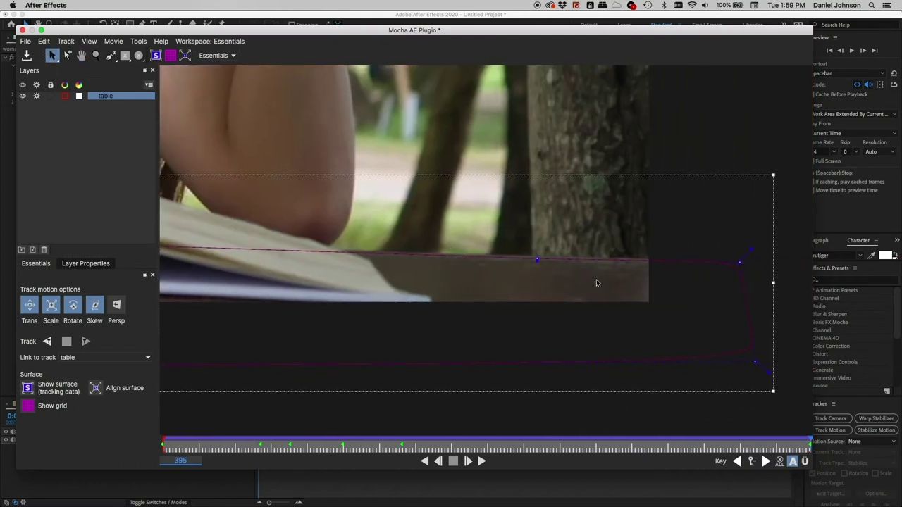
{"action": "key", "text": "x"}
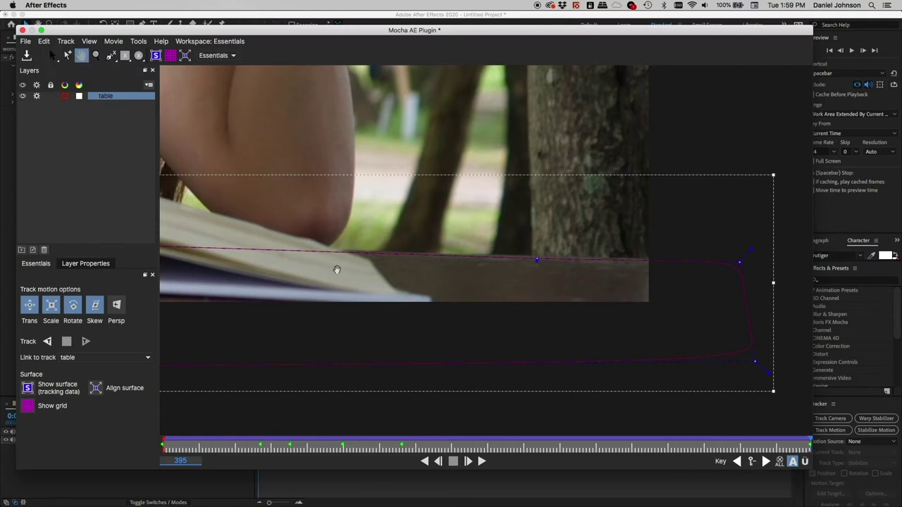
{"action": "left_click_drag", "start_coordinate": [336, 268], "coordinate": [596, 268]}
{"action": "key", "text": "s"}
{"action": "left_click_drag", "start_coordinate": [358, 243], "coordinate": [358, 242]}
{"action": "key", "text": "x"}
{"action": "left_click_drag", "start_coordinate": [298, 272], "coordinate": [523, 270]}
{"action": "key", "text": "s"}
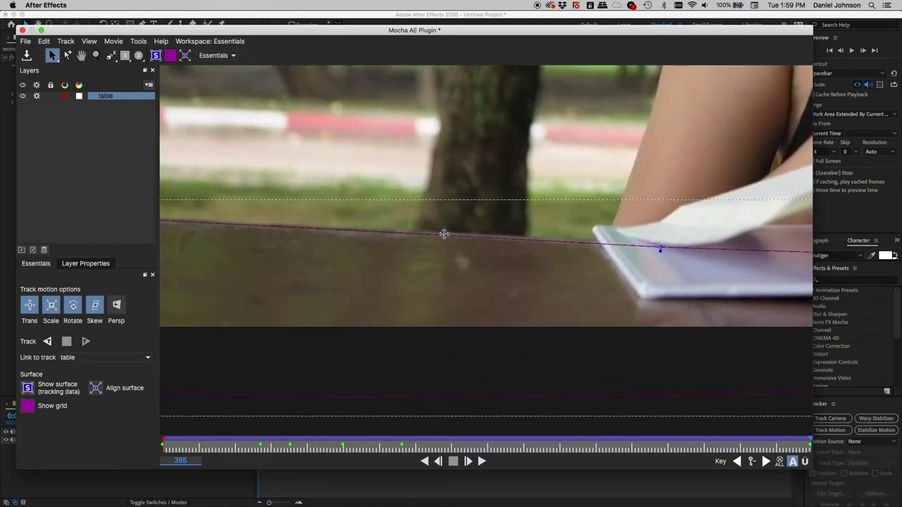
{"action": "left_click_drag", "start_coordinate": [444, 234], "coordinate": [445, 235]}
{"action": "key", "text": "x"}
{"action": "left_click_drag", "start_coordinate": [404, 260], "coordinate": [430, 263]}
{"action": "key", "text": "s"}
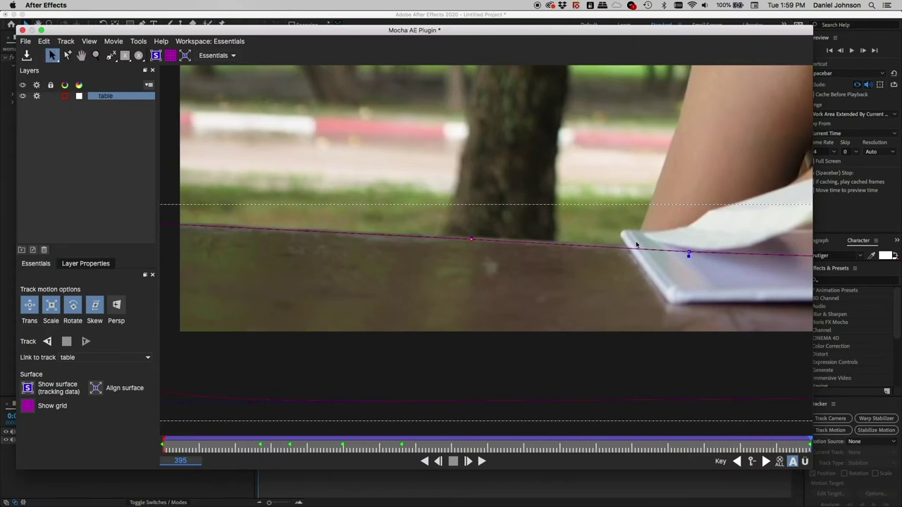
{"action": "left_click_drag", "start_coordinate": [689, 251], "coordinate": [691, 248]}
{"action": "key", "text": "x"}
{"action": "left_click_drag", "start_coordinate": [423, 256], "coordinate": [439, 256]}
{"action": "left_click_drag", "start_coordinate": [580, 282], "coordinate": [419, 284]}
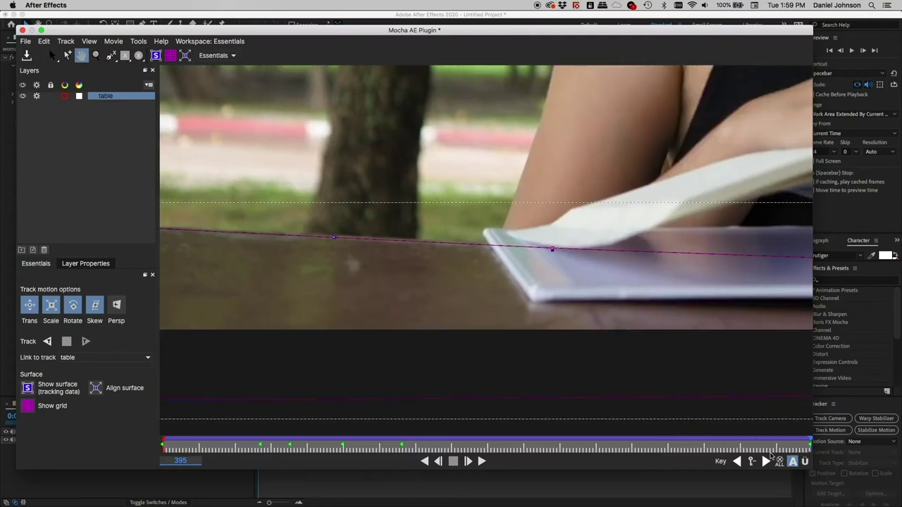
{"action": "key", "text": "s"}
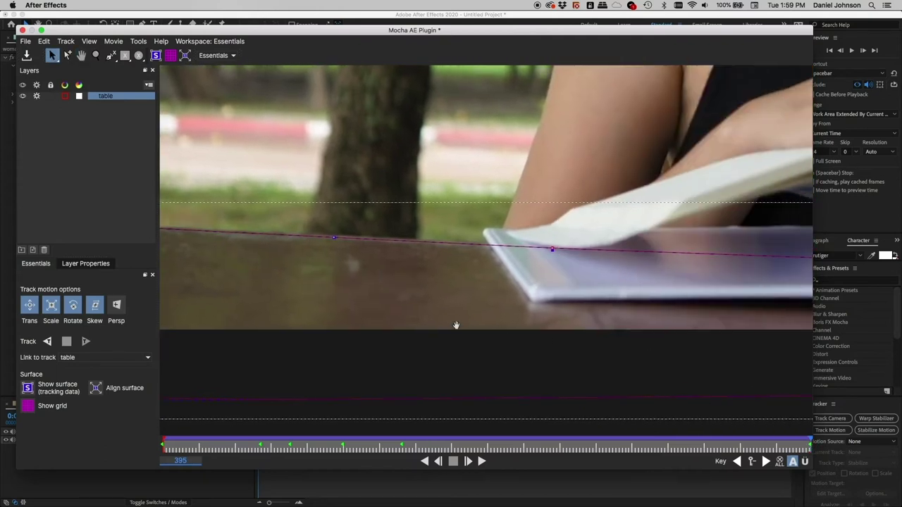
{"action": "left_click_drag", "start_coordinate": [456, 325], "coordinate": [574, 320]}
{"action": "key", "text": "s"}
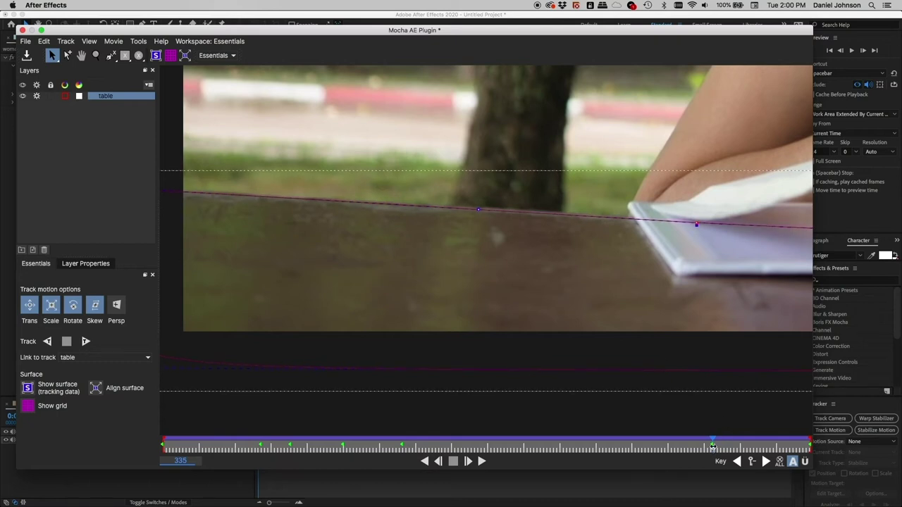
Drag the table spline's right point up onto the tabletop edge.
{"action": "key", "text": "x"}
{"action": "left_click_drag", "start_coordinate": [757, 324], "coordinate": [267, 307]}
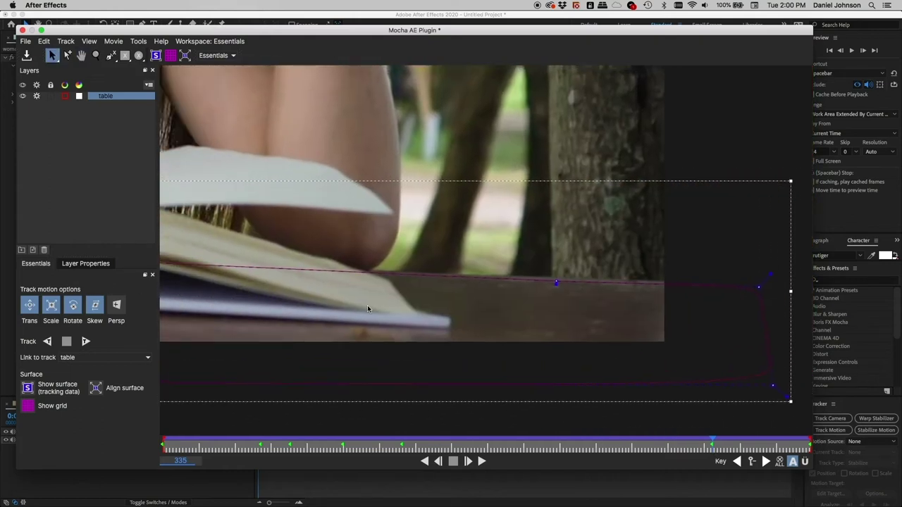
{"action": "left_click_drag", "start_coordinate": [376, 296], "coordinate": [501, 296]}
{"action": "key", "text": "s"}
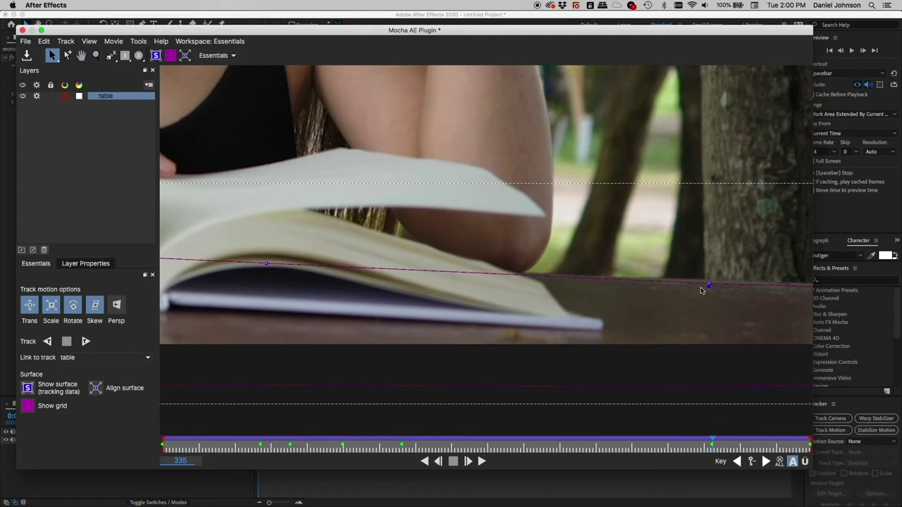
{"action": "left_click", "coordinate": [710, 284]}
{"action": "left_click_drag", "start_coordinate": [711, 284], "coordinate": [557, 313]}
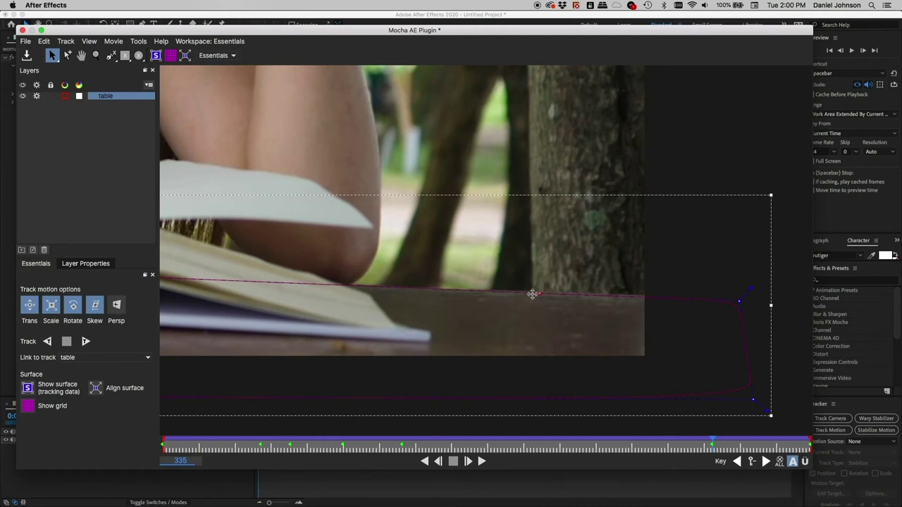
{"action": "key", "text": "x"}
{"action": "left_click_drag", "start_coordinate": [403, 299], "coordinate": [594, 284]}
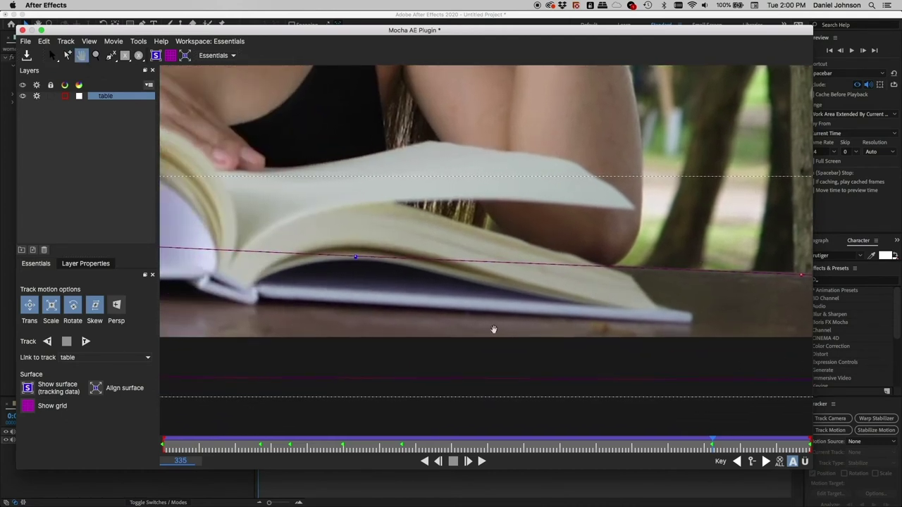
{"action": "key", "text": "s"}
{"action": "key", "text": "x"}
{"action": "left_click_drag", "start_coordinate": [291, 306], "coordinate": [437, 296]}
{"action": "key", "text": "s"}
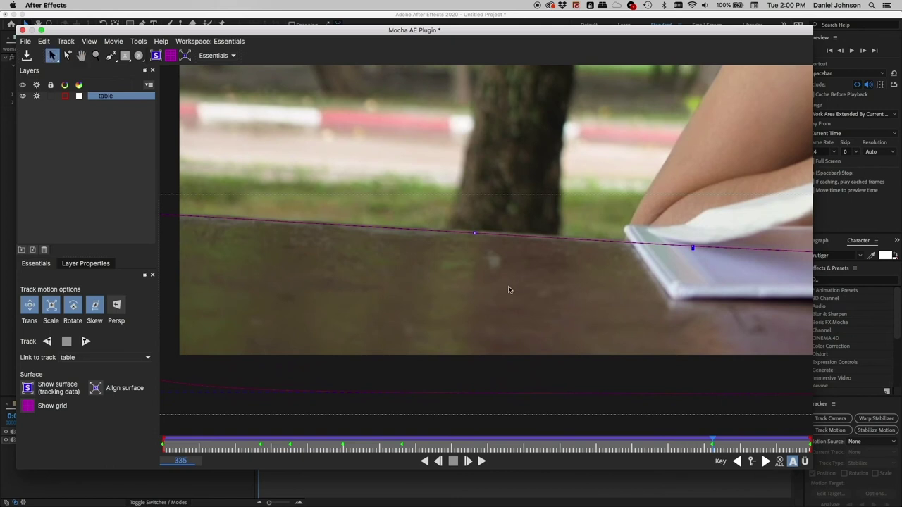
Step back frame by frame from 335 to frame 262, checking the table track.
{"action": "key", "text": "Left"}
{"action": "key", "text": "Left"}
{"action": "key", "text": "Left"}
{"action": "key", "text": "Left"}
{"action": "key", "text": "Left"}
{"action": "key", "text": "Left"}
{"action": "key", "text": "Left"}
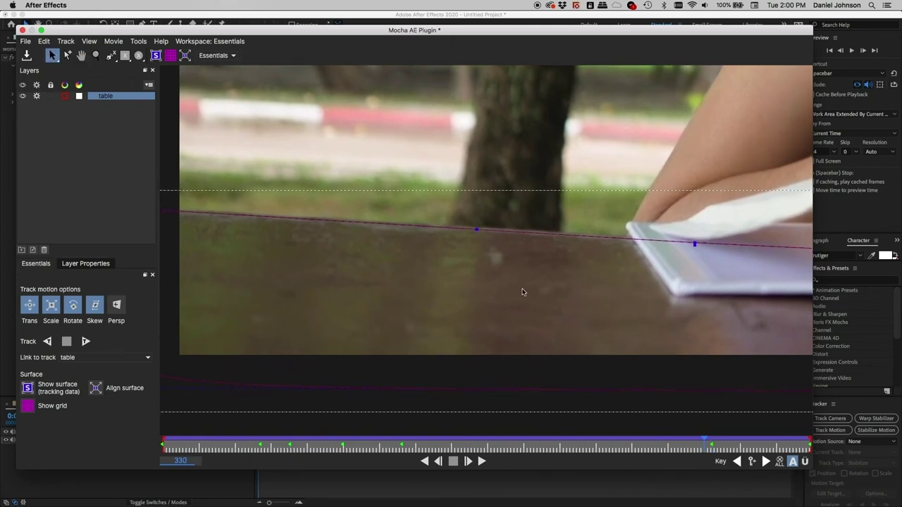
{"action": "key", "text": "Left"}
{"action": "key", "text": "Left"}
{"action": "key", "text": "Left"}
{"action": "key", "text": "Left"}
{"action": "key", "text": "Left"}
{"action": "key", "text": "Left"}
{"action": "key", "text": "Left"}
{"action": "key", "text": "Left"}
{"action": "key", "text": "Left"}
{"action": "key", "text": "Left"}
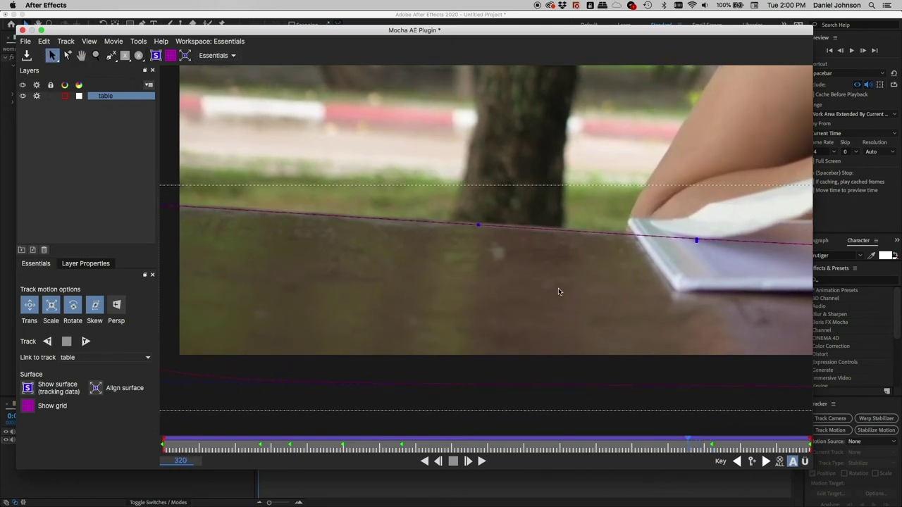
{"action": "key", "text": "Left"}
{"action": "key", "text": "Left"}
{"action": "key", "text": "Left"}
{"action": "key", "text": "Left"}
{"action": "key", "text": "Left"}
{"action": "key", "text": "Left"}
{"action": "key", "text": "Left"}
{"action": "key", "text": "Left"}
{"action": "key", "text": "Left"}
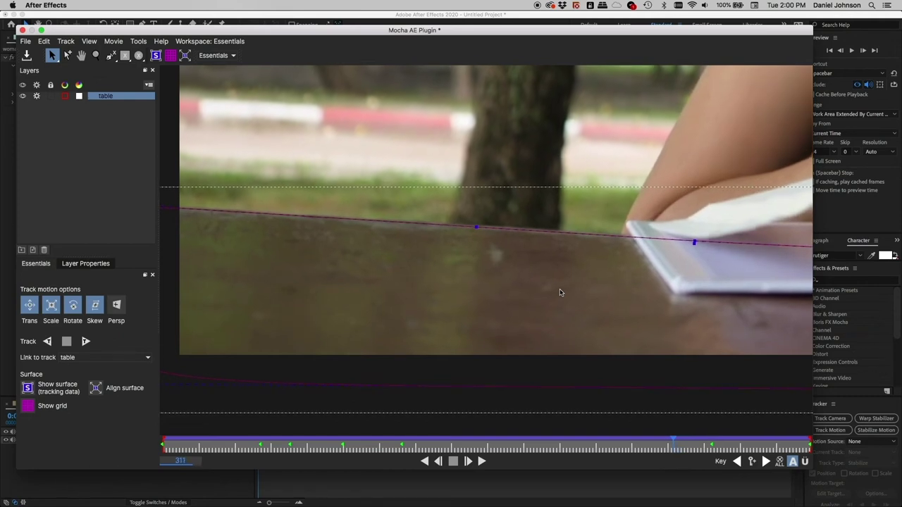
{"action": "key", "text": "Left"}
{"action": "key", "text": "Left"}
{"action": "key", "text": "Left"}
{"action": "key", "text": "Left"}
{"action": "key", "text": "Left"}
{"action": "key", "text": "Left"}
{"action": "key", "text": "Left"}
{"action": "key", "text": "Left"}
{"action": "key", "text": "Left"}
{"action": "key", "text": "Left"}
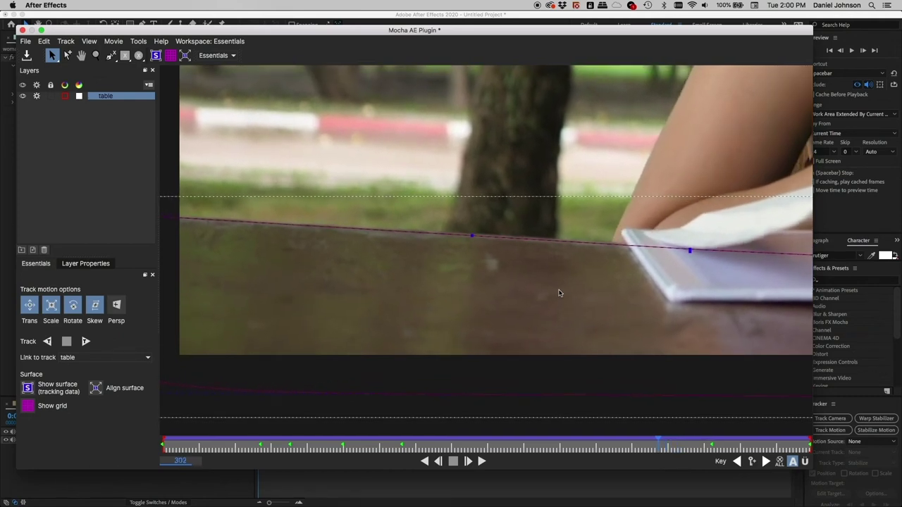
{"action": "key", "text": "Left"}
{"action": "key", "text": "Left"}
{"action": "key", "text": "Left"}
{"action": "key", "text": "Left"}
{"action": "key", "text": "Left"}
{"action": "key", "text": "Left"}
{"action": "key", "text": "Left"}
{"action": "key", "text": "Left"}
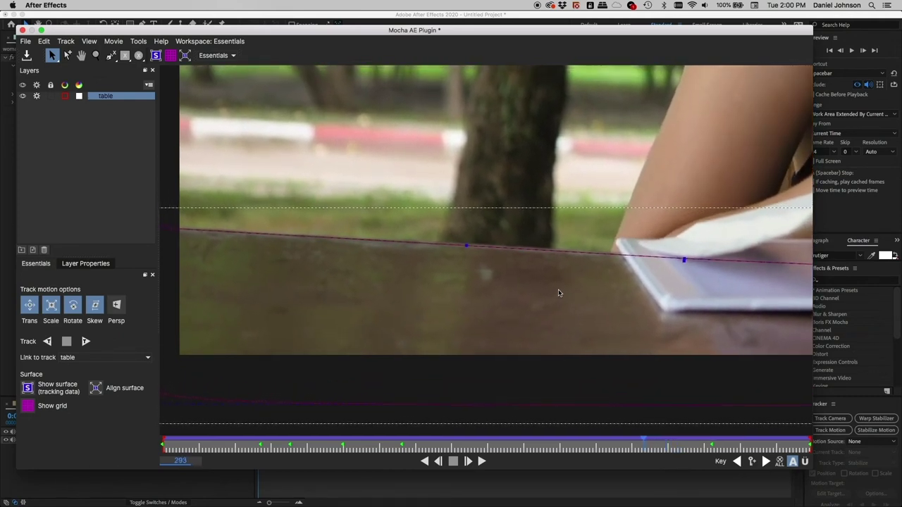
{"action": "key", "text": "Left"}
{"action": "key", "text": "Left"}
{"action": "key", "text": "Left"}
{"action": "key", "text": "Left"}
{"action": "key", "text": "Left"}
{"action": "key", "text": "Left"}
{"action": "key", "text": "Left"}
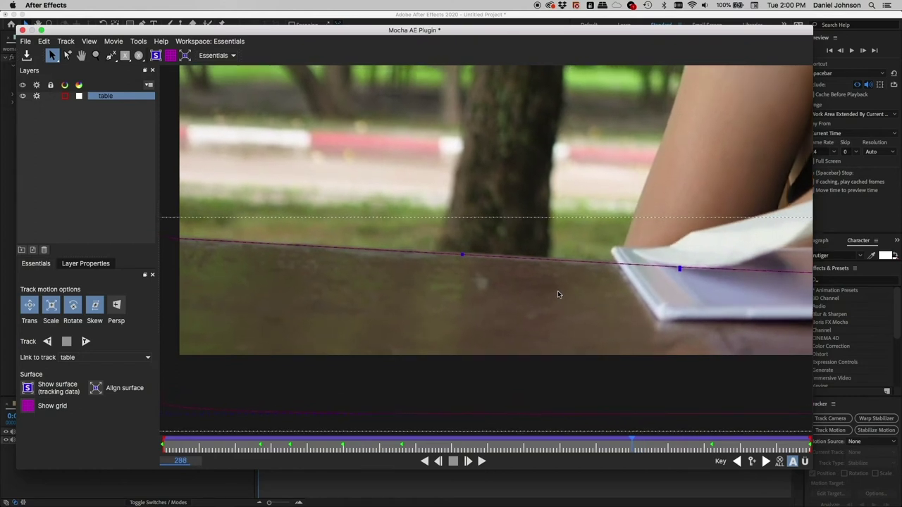
{"action": "key", "text": "Left"}
{"action": "key", "text": "Left"}
{"action": "key", "text": "Left"}
{"action": "key", "text": "Left"}
{"action": "key", "text": "Left"}
{"action": "key", "text": "Left"}
{"action": "key", "text": "Left"}
{"action": "key", "text": "Left"}
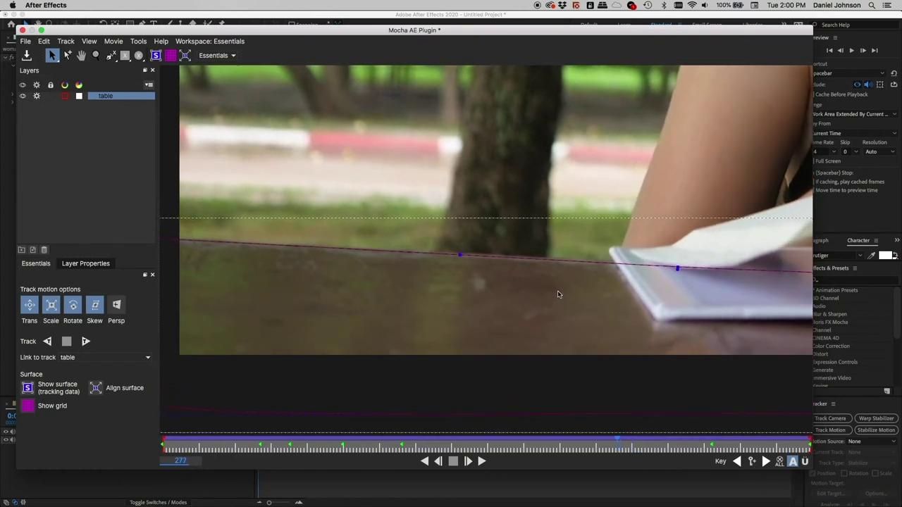
{"action": "key", "text": "Left"}
{"action": "key", "text": "Left"}
{"action": "key", "text": "Left"}
{"action": "key", "text": "Left"}
{"action": "key", "text": "Left"}
{"action": "key", "text": "Left"}
{"action": "key", "text": "Left"}
{"action": "key", "text": "Left"}
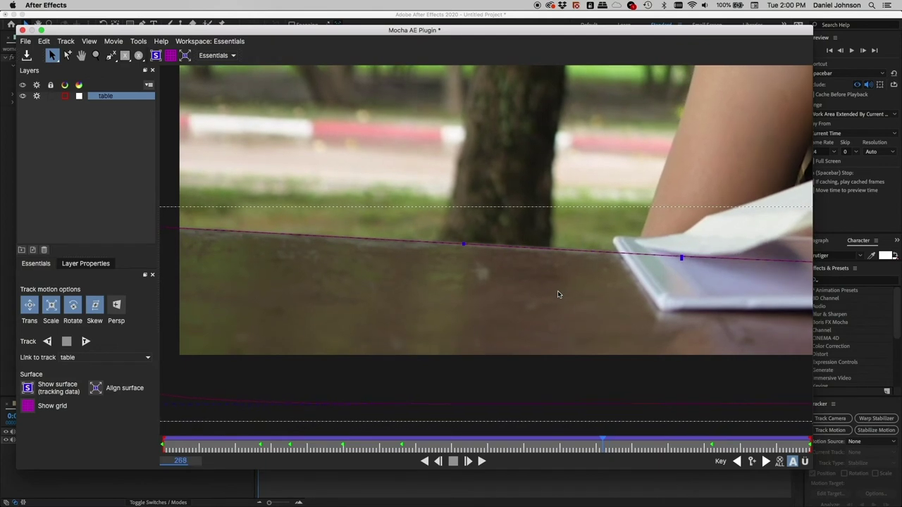
{"action": "key", "text": "Left"}
{"action": "key", "text": "Left"}
{"action": "key", "text": "Left"}
{"action": "key", "text": "Left"}
{"action": "key", "text": "Left"}
{"action": "key", "text": "Left"}
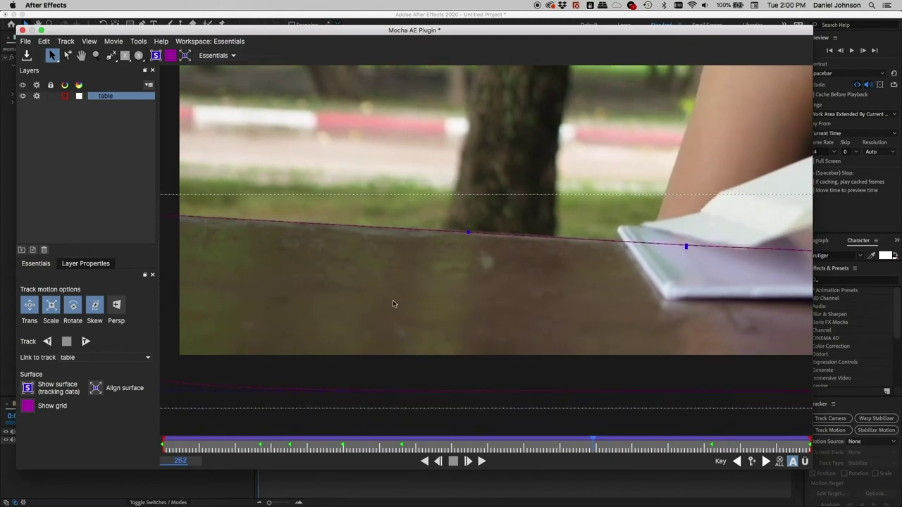
{"action": "scroll", "coordinate": [344, 291], "scroll_direction": "down", "scroll_amount": 3}
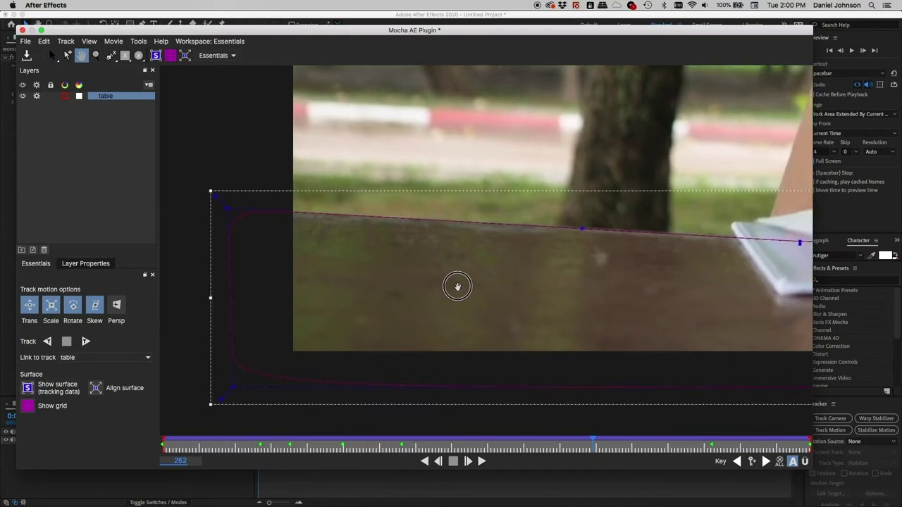
Reselect the table spline and inspect its left and right control points.
{"action": "key", "text": "s"}
{"action": "left_click", "coordinate": [600, 191]}
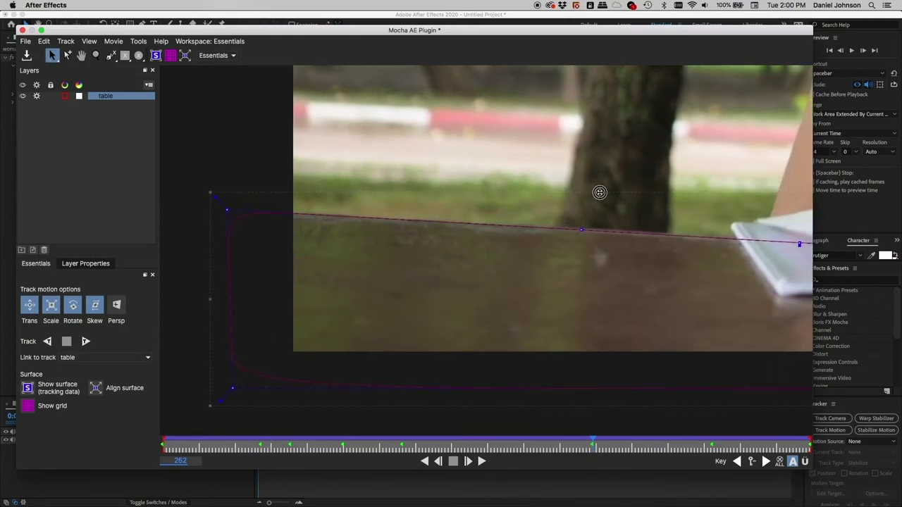
{"action": "left_click", "coordinate": [438, 233]}
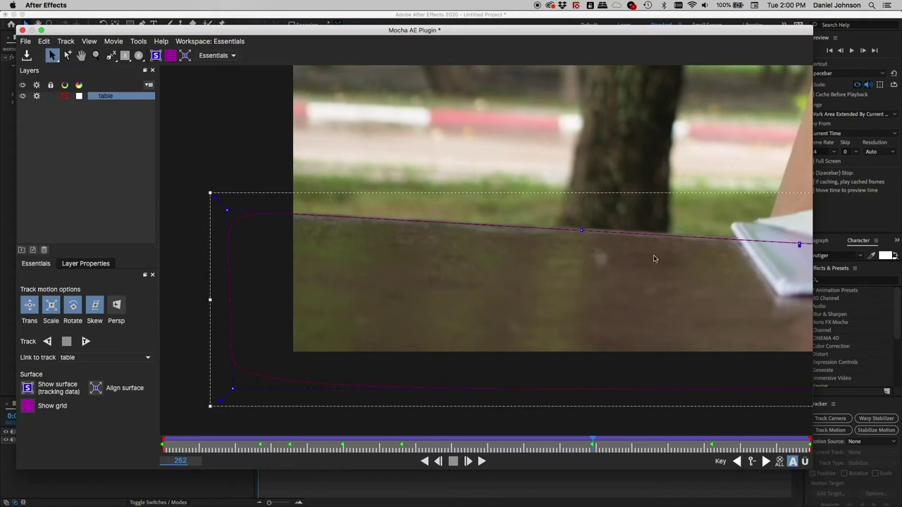
{"action": "scroll", "coordinate": [664, 256], "scroll_direction": "right", "scroll_amount": 5}
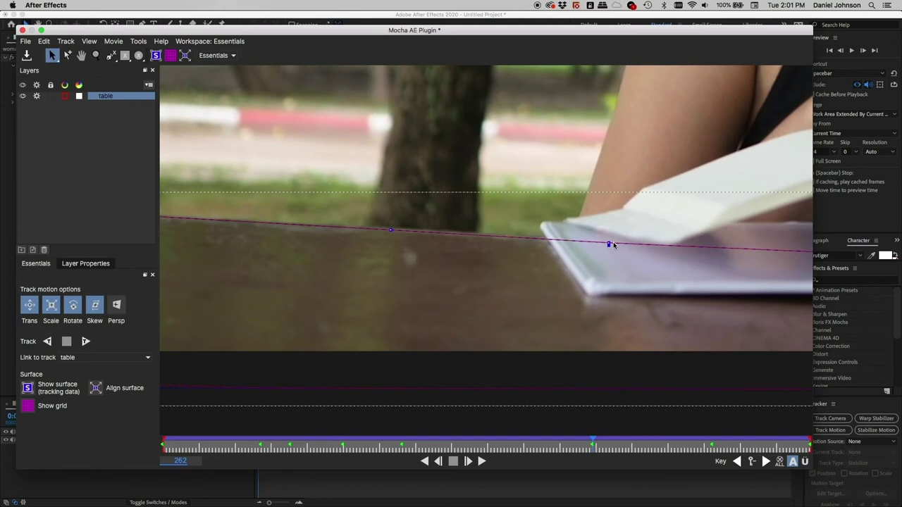
{"action": "left_click", "coordinate": [611, 242]}
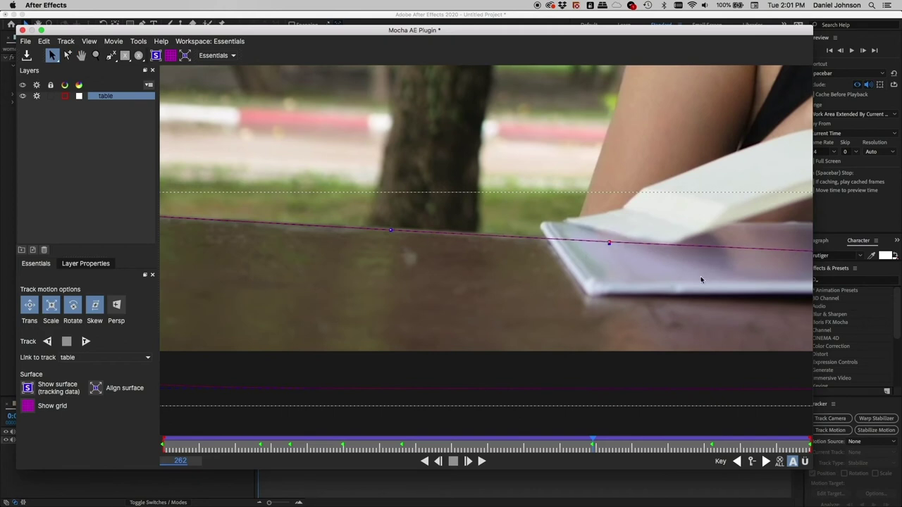
{"action": "left_click_drag", "start_coordinate": [700, 279], "coordinate": [212, 268]}
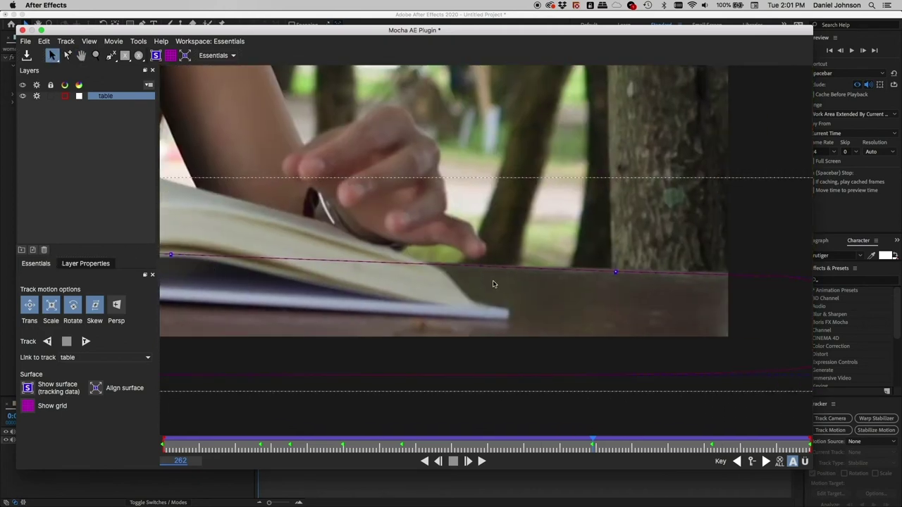
{"action": "left_click", "coordinate": [171, 254]}
{"action": "left_click", "coordinate": [616, 272]}
{"action": "key", "text": "x"}
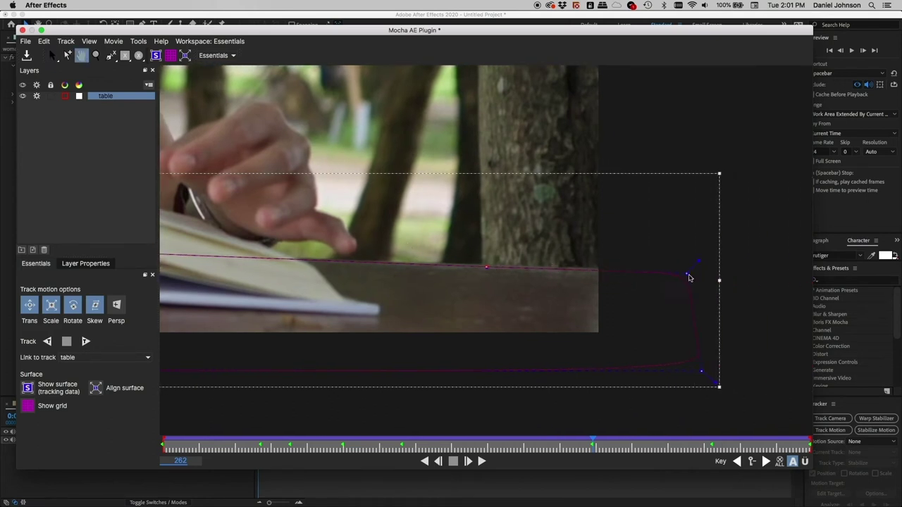
{"action": "left_click_drag", "start_coordinate": [745, 280], "coordinate": [687, 275]}
Zoom out slightly and step back to frame 194 to check the track.
{"action": "key", "text": "x"}
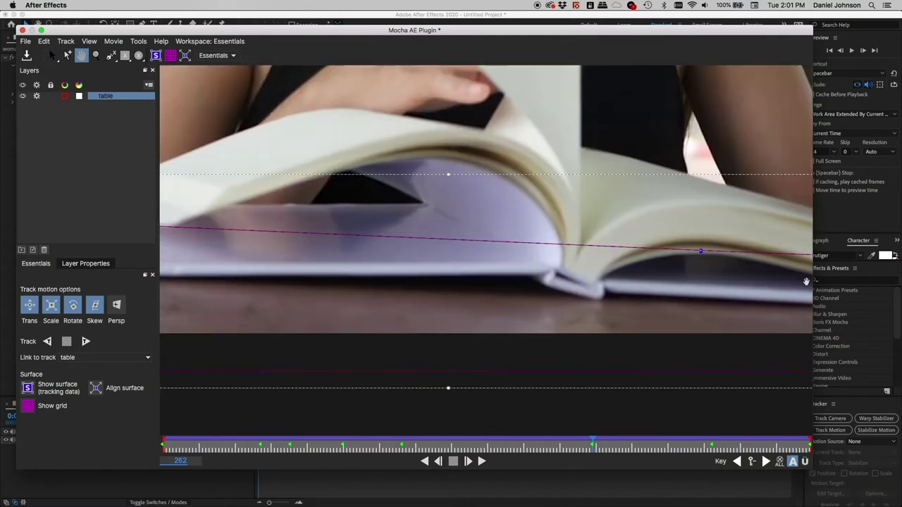
{"action": "key", "text": "z"}
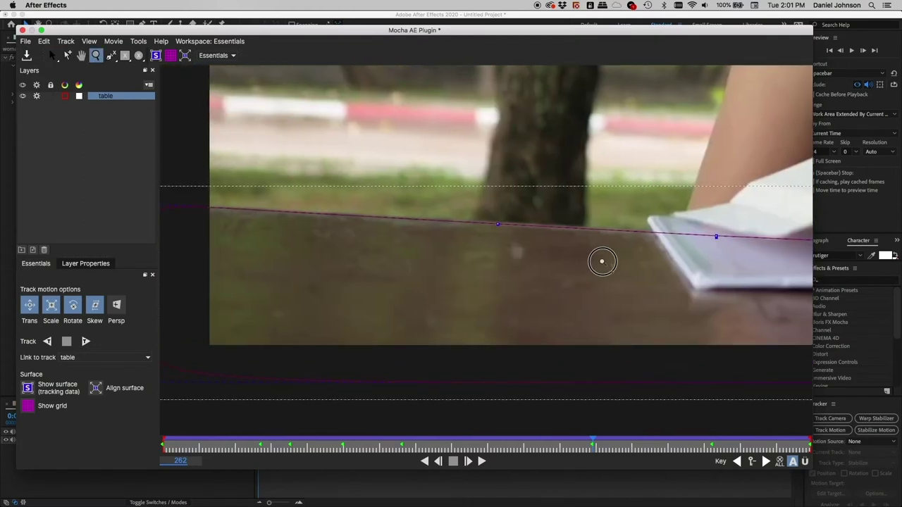
{"action": "left_click_drag", "start_coordinate": [599, 258], "coordinate": [589, 276]}
{"action": "left_click_drag", "start_coordinate": [695, 272], "coordinate": [641, 279]}
{"action": "key", "text": "ctrl+b"}
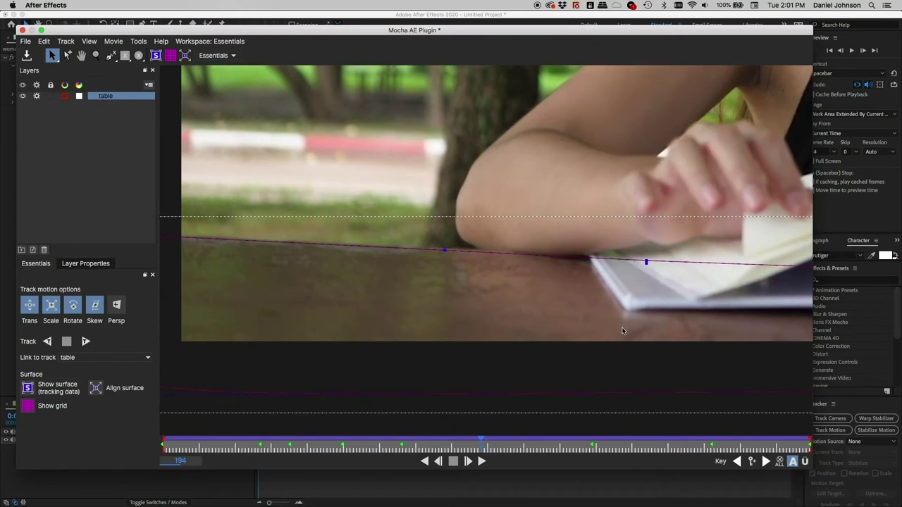
Pan toward the book and step backward frame by frame through the table track.
{"action": "key", "text": "x"}
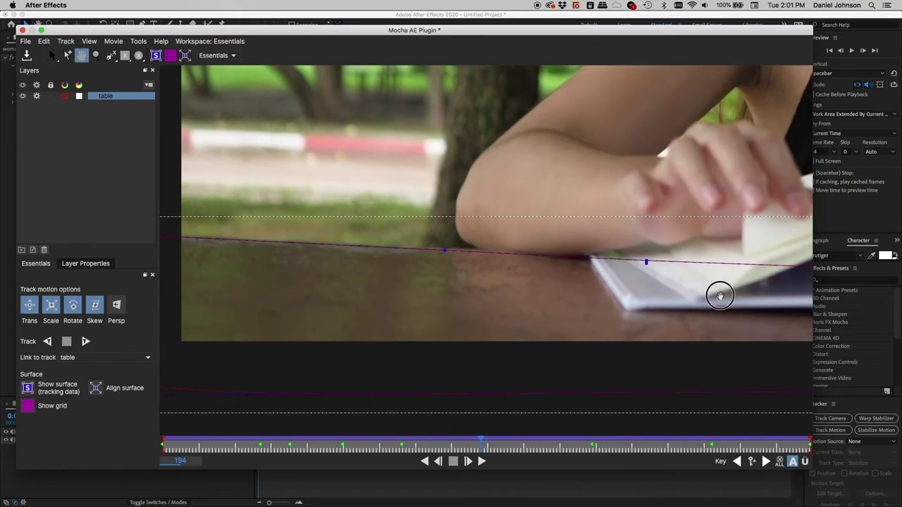
{"action": "left_click_drag", "start_coordinate": [719, 294], "coordinate": [537, 343]}
{"action": "key", "text": "s"}
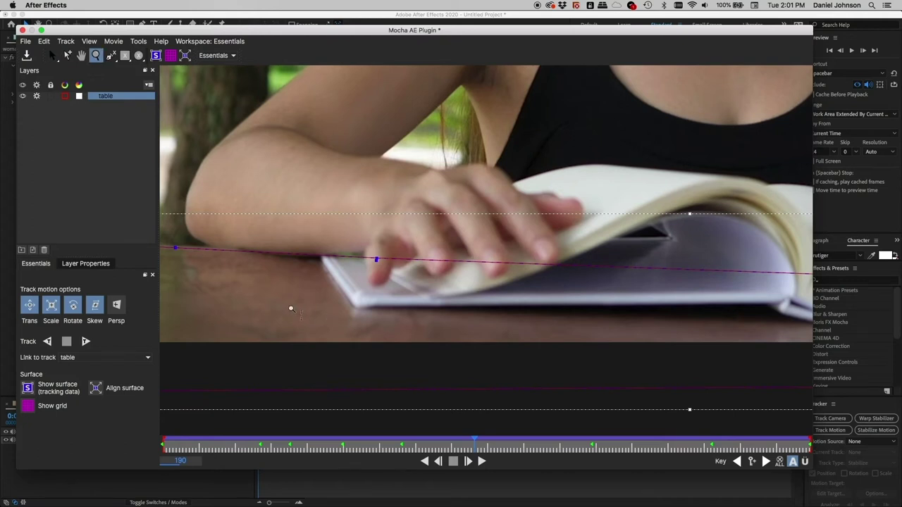
{"action": "left_click_drag", "start_coordinate": [292, 308], "coordinate": [590, 316]}
{"action": "key", "text": "s"}
{"action": "key", "text": "comma"}
{"action": "key", "text": "comma"}
{"action": "key", "text": "comma"}
{"action": "key", "text": "comma"}
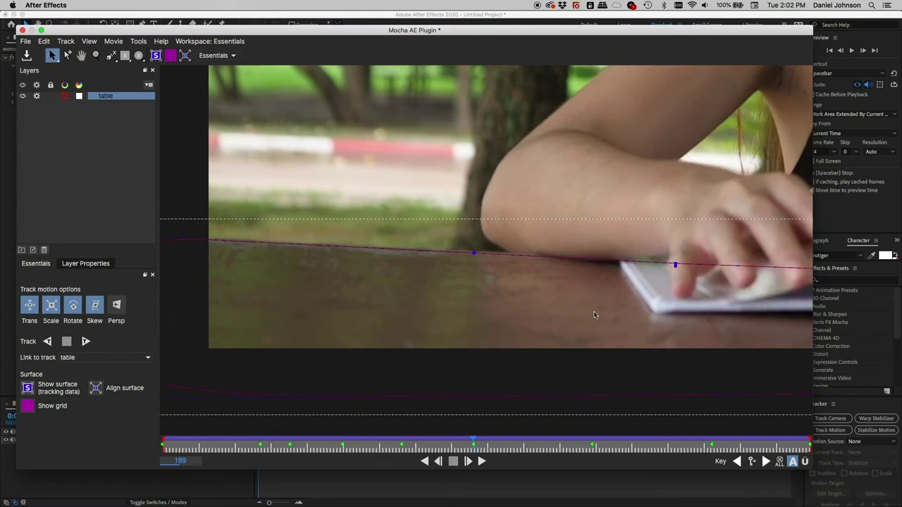
{"action": "key", "text": "comma"}
{"action": "key", "text": "comma"}
{"action": "key", "text": "comma"}
{"action": "key", "text": "comma"}
{"action": "key", "text": "comma"}
{"action": "key", "text": "comma"}
{"action": "key", "text": "comma"}
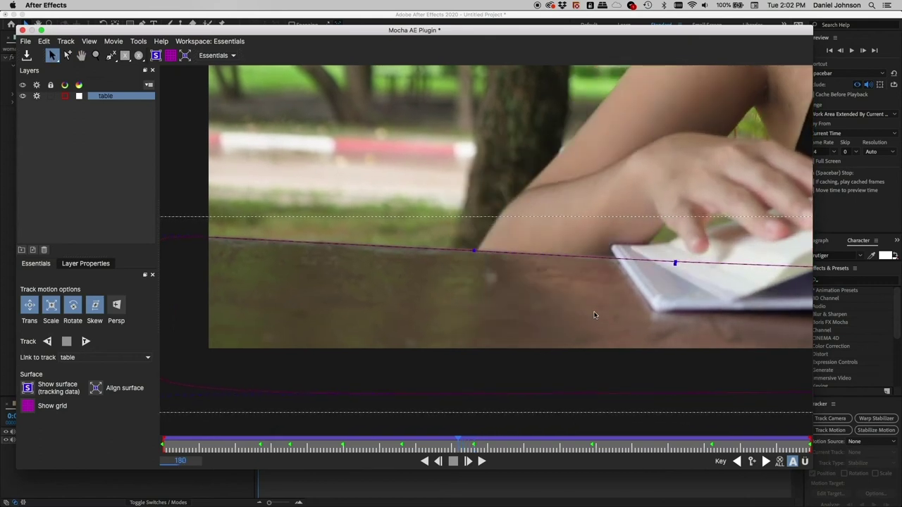
{"action": "key", "text": "comma"}
{"action": "key", "text": "comma"}
{"action": "key", "text": "comma"}
{"action": "key", "text": "comma"}
{"action": "key", "text": "comma"}
{"action": "key", "text": "comma"}
{"action": "key", "text": "comma"}
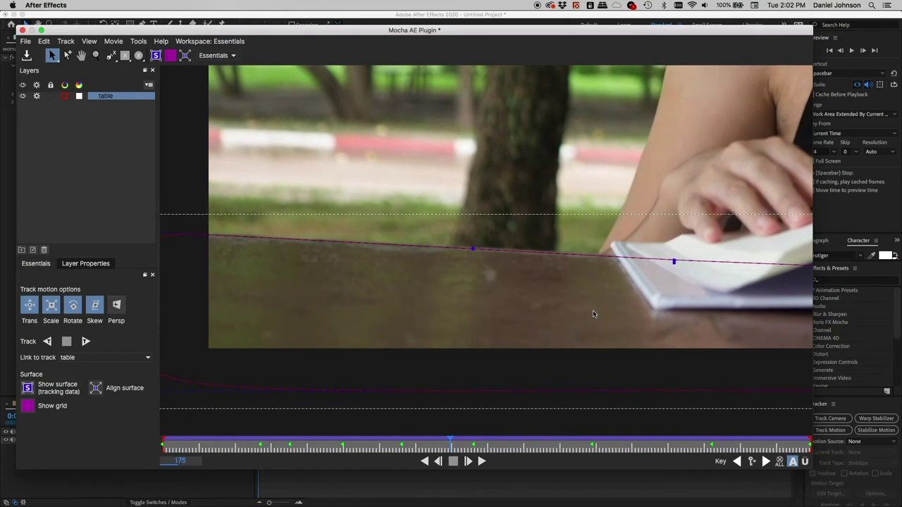
{"action": "key", "text": "comma"}
{"action": "key", "text": "comma"}
{"action": "key", "text": "comma"}
{"action": "key", "text": "comma"}
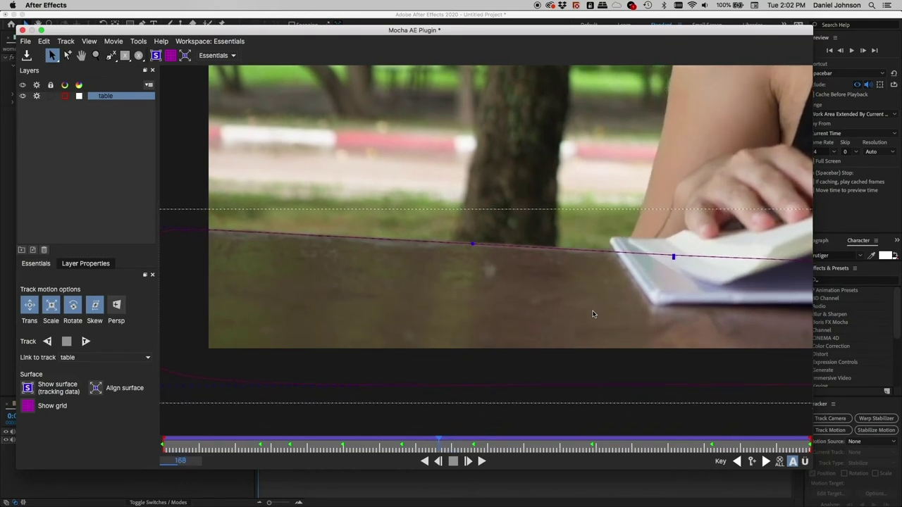
{"action": "key", "text": "comma"}
{"action": "key", "text": "comma"}
{"action": "key", "text": "comma"}
{"action": "key", "text": "comma"}
{"action": "key", "text": "comma"}
{"action": "key", "text": "comma"}
{"action": "key", "text": "comma"}
{"action": "key", "text": "comma"}
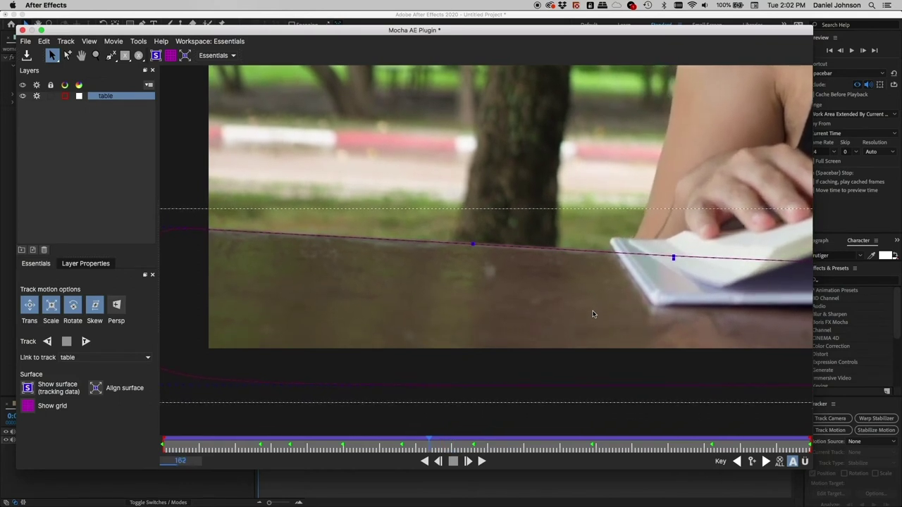
{"action": "key", "text": "comma"}
{"action": "key", "text": "comma"}
{"action": "key", "text": "comma"}
{"action": "key", "text": "comma"}
{"action": "key", "text": "comma"}
{"action": "key", "text": "comma"}
{"action": "key", "text": "comma"}
{"action": "key", "text": "comma"}
{"action": "key", "text": "comma"}
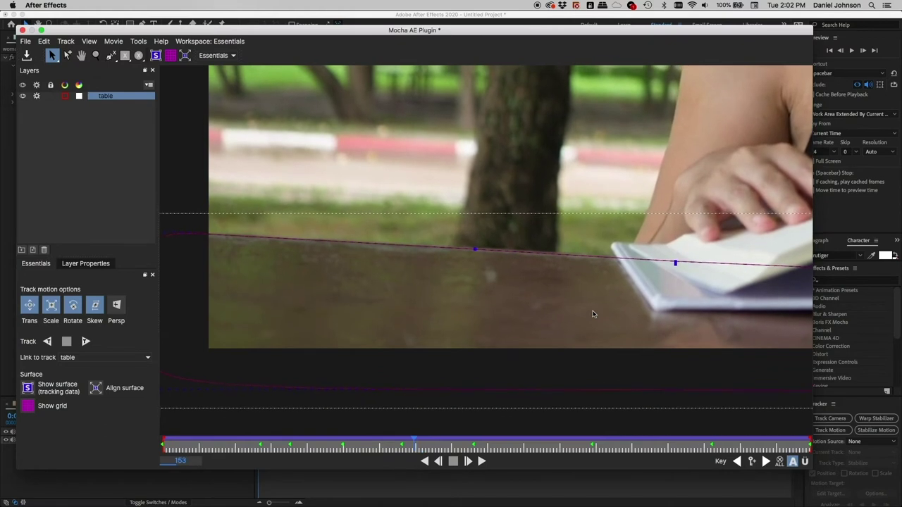
{"action": "key", "text": "comma"}
{"action": "key", "text": "comma"}
{"action": "key", "text": "comma"}
{"action": "key", "text": "comma"}
{"action": "key", "text": "comma"}
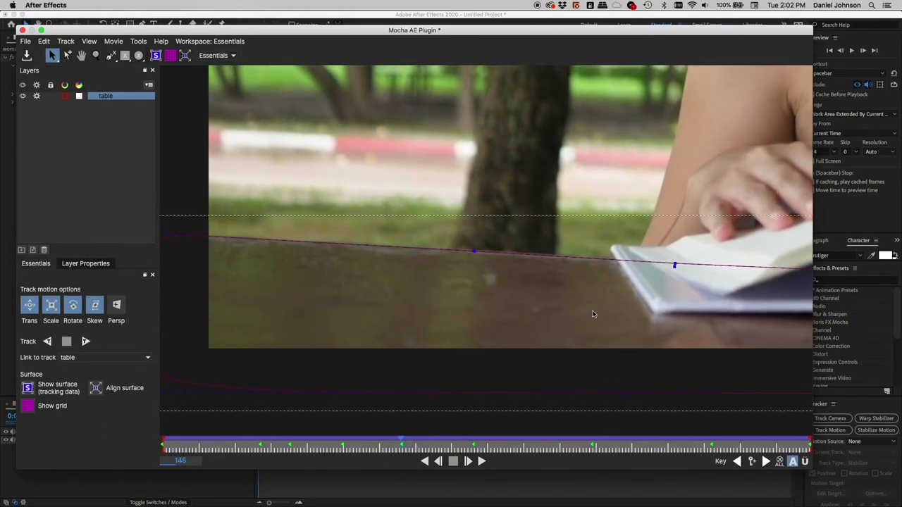
Step forward frame by frame to frame 197, confirming the spline holds, then zoom out.
{"action": "key", "text": "period"}
{"action": "key", "text": "period"}
{"action": "key", "text": "period"}
{"action": "key", "text": "period"}
{"action": "key", "text": "period"}
{"action": "key", "text": "period"}
{"action": "key", "text": "period"}
{"action": "key", "text": "period"}
{"action": "key", "text": "period"}
{"action": "key", "text": "period"}
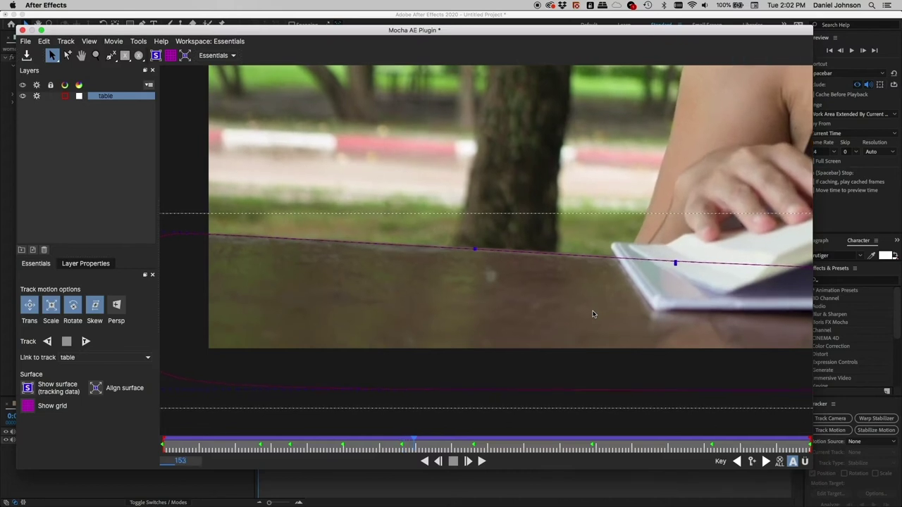
{"action": "key", "text": "period"}
{"action": "key", "text": "period"}
{"action": "key", "text": "period"}
{"action": "key", "text": "period"}
{"action": "key", "text": "period"}
{"action": "key", "text": "period"}
{"action": "key", "text": "period"}
{"action": "key", "text": "period"}
{"action": "key", "text": "period"}
{"action": "key", "text": "period"}
{"action": "key", "text": "period"}
{"action": "key", "text": "period"}
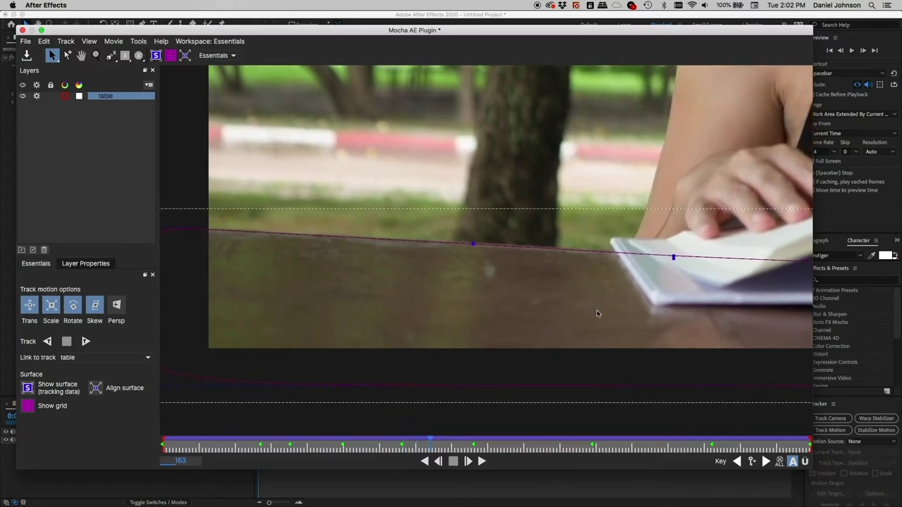
{"action": "key", "text": "period"}
{"action": "key", "text": "period"}
{"action": "key", "text": "period"}
{"action": "key", "text": "period"}
{"action": "key", "text": "period"}
{"action": "key", "text": "period"}
{"action": "key", "text": "period"}
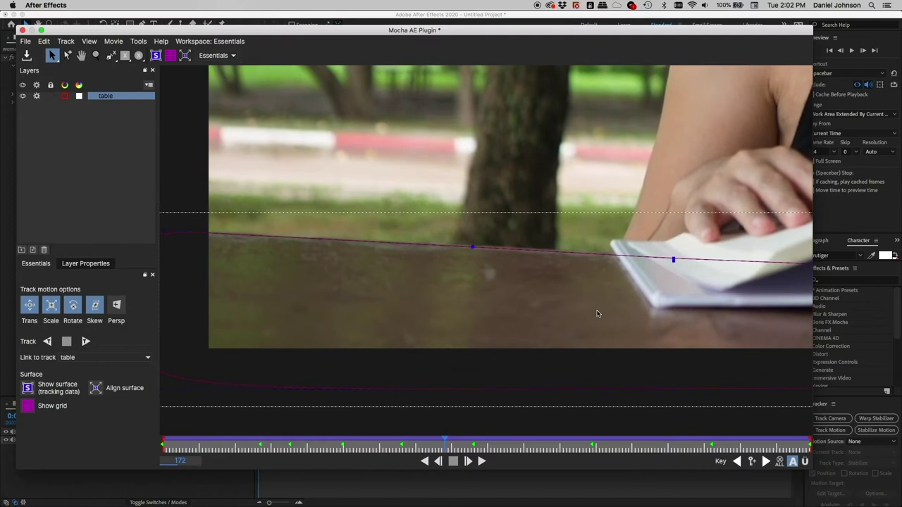
{"action": "key", "text": "period"}
{"action": "key", "text": "period"}
{"action": "key", "text": "period"}
{"action": "key", "text": "period"}
{"action": "key", "text": "period"}
{"action": "key", "text": "period"}
{"action": "key", "text": "period"}
{"action": "key", "text": "period"}
{"action": "key", "text": "period"}
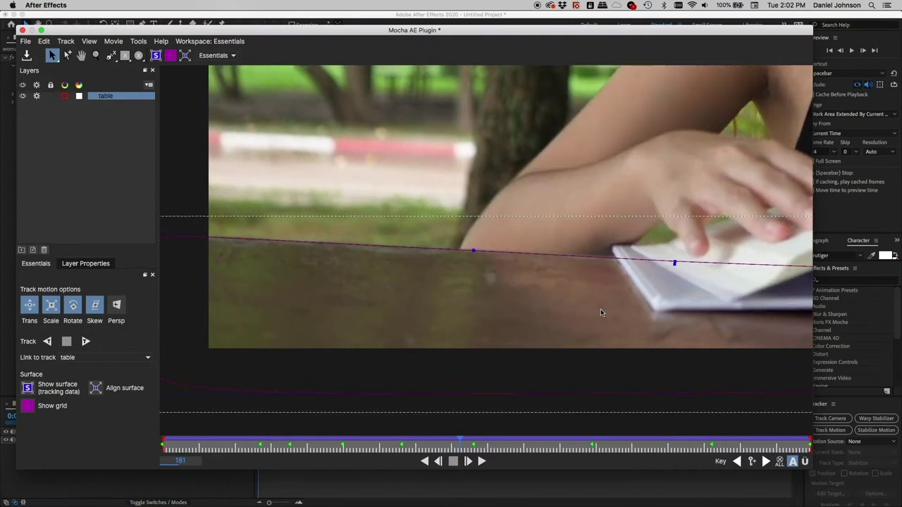
{"action": "key", "text": "period"}
{"action": "key", "text": "period"}
{"action": "key", "text": "period"}
{"action": "key", "text": "period"}
{"action": "key", "text": "period"}
{"action": "key", "text": "period"}
{"action": "key", "text": "period"}
{"action": "key", "text": "period"}
{"action": "key", "text": "period"}
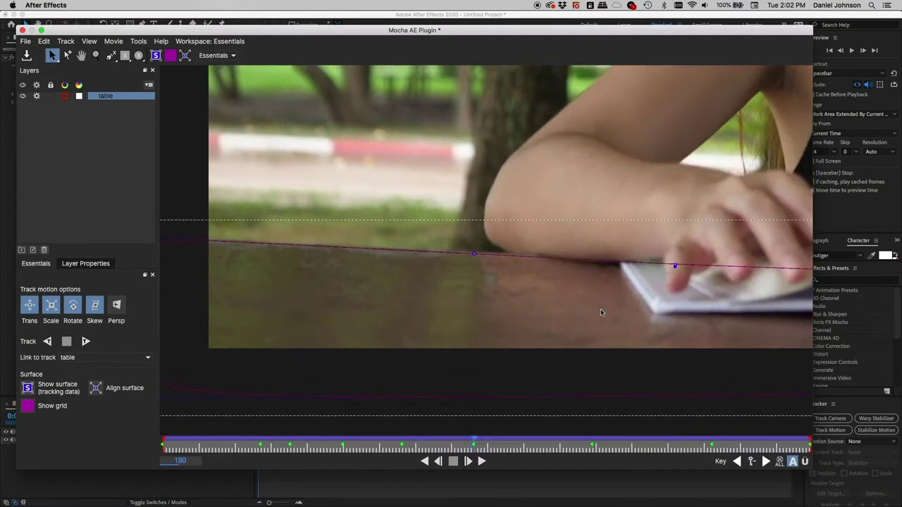
{"action": "key", "text": "period"}
{"action": "key", "text": "period"}
{"action": "key", "text": "period"}
{"action": "key", "text": "period"}
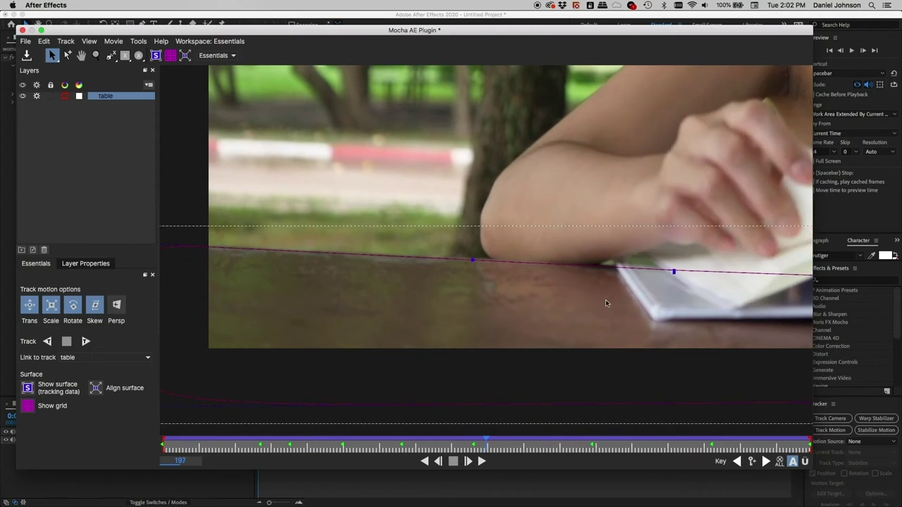
{"action": "left_click_drag", "start_coordinate": [578, 185], "coordinate": [562, 288]}
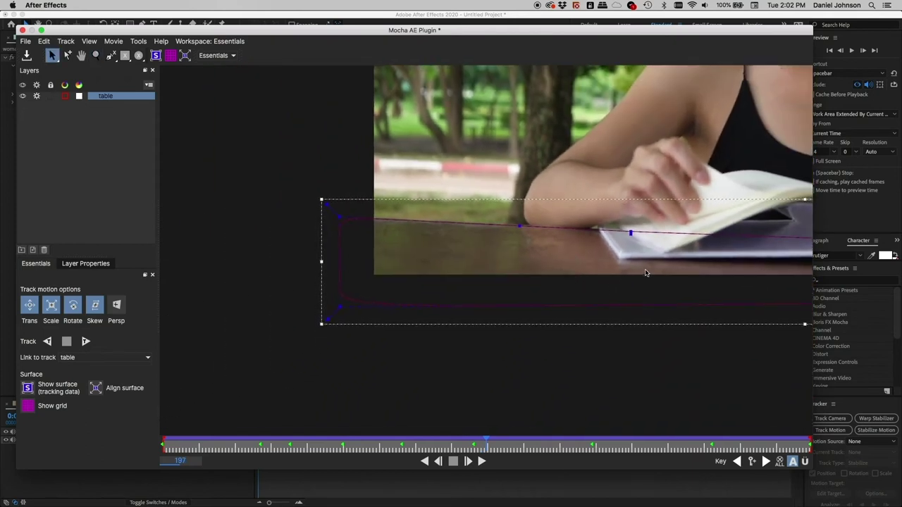
Zoom out in several steps until the whole woman, book and table are visible.
{"action": "left_click_drag", "start_coordinate": [645, 273], "coordinate": [442, 300]}
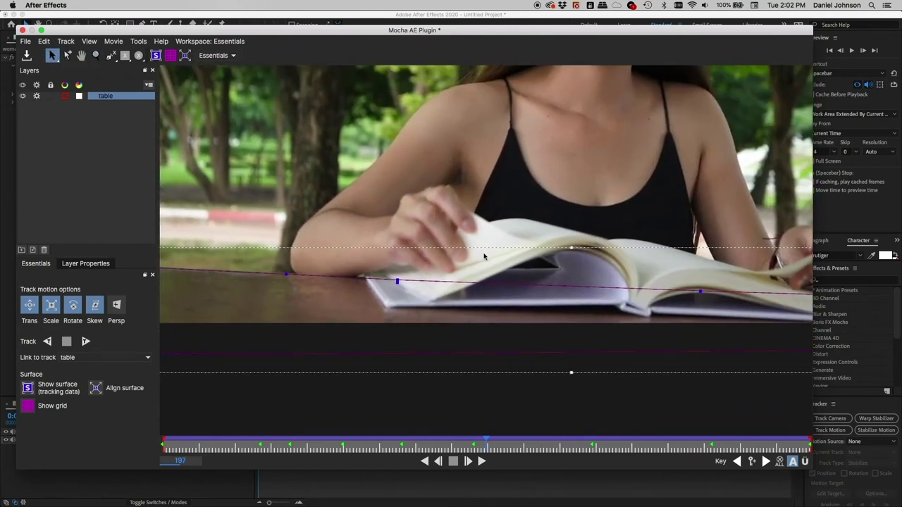
{"action": "key", "text": "z"}
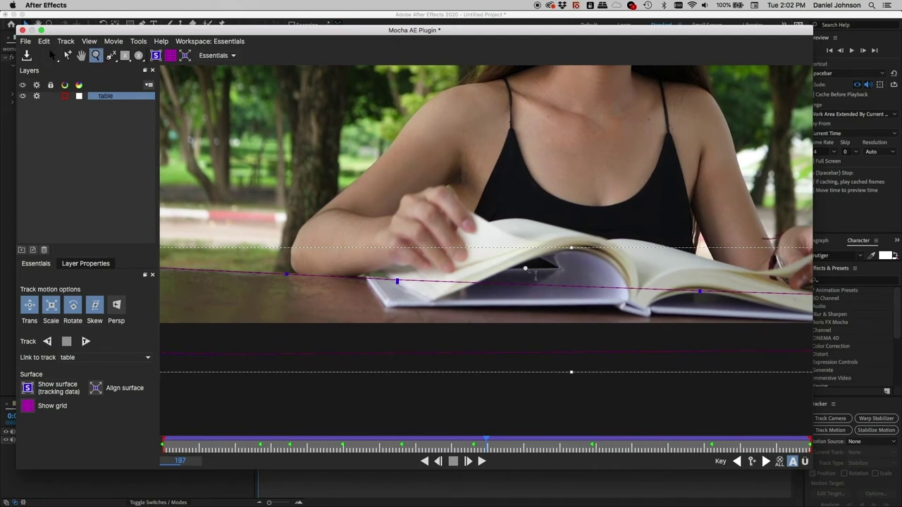
{"action": "left_click", "coordinate": [518, 256]}
{"action": "key", "text": "s"}
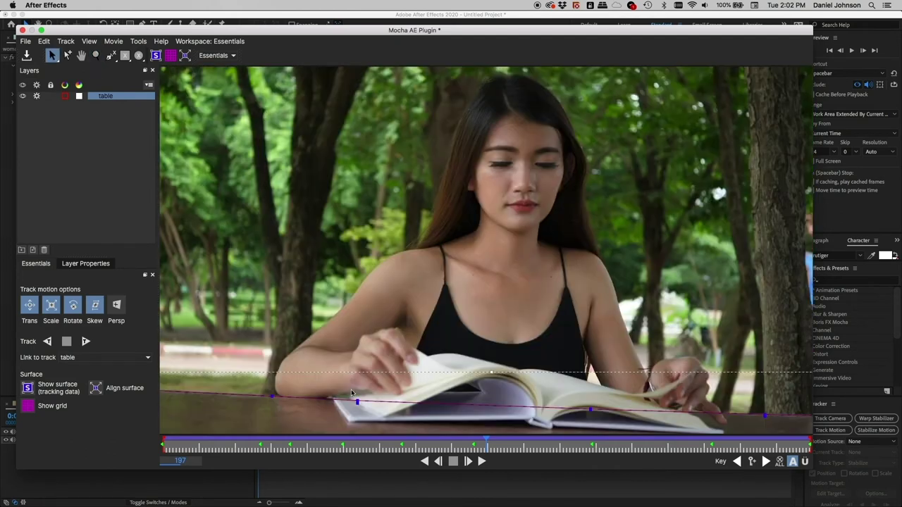
{"action": "key", "text": "z"}
{"action": "left_click", "coordinate": [503, 302]}
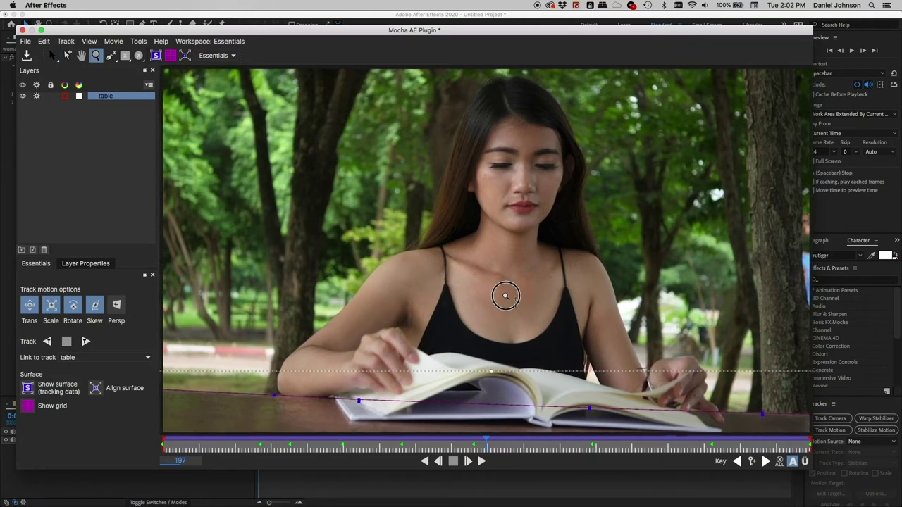
{"action": "left_click", "coordinate": [501, 308]}
{"action": "key", "text": "s"}
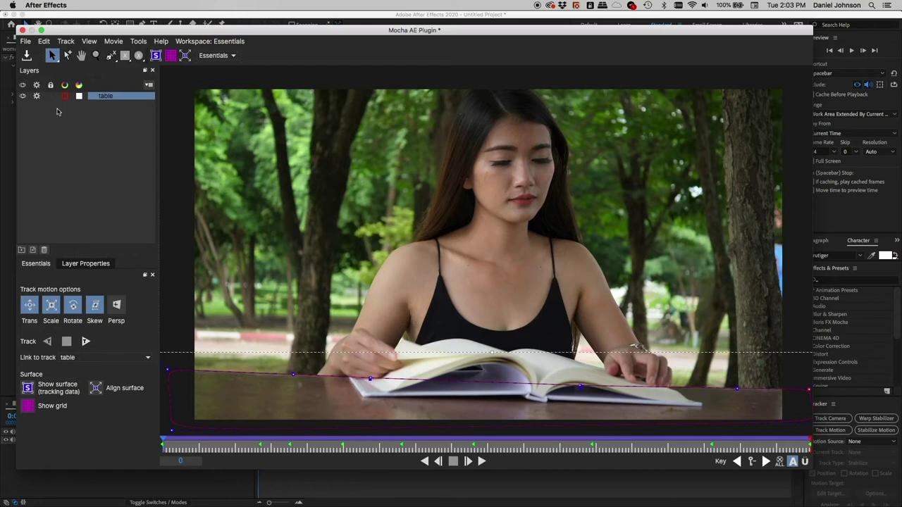
Turn off tracking on the table layer, return to frame 0, and select the X-Spline tool.
{"action": "left_click", "coordinate": [38, 96]}
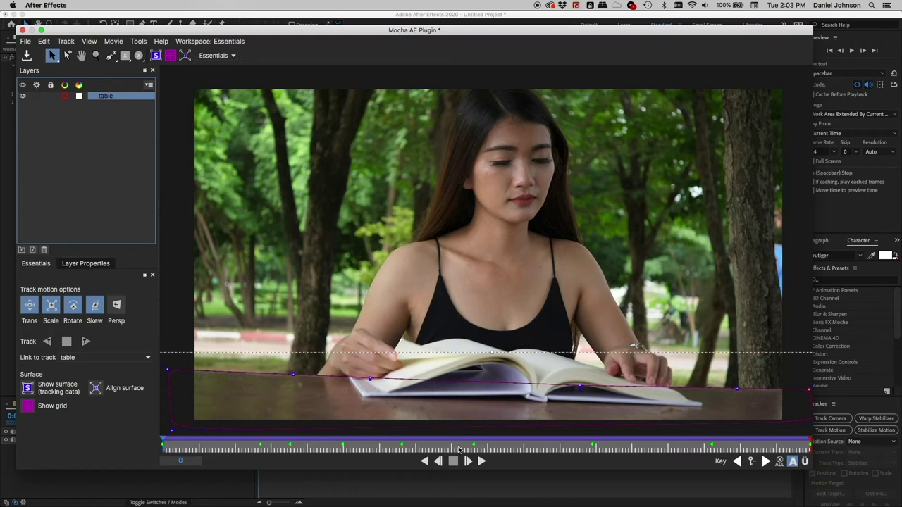
{"action": "key", "text": "space"}
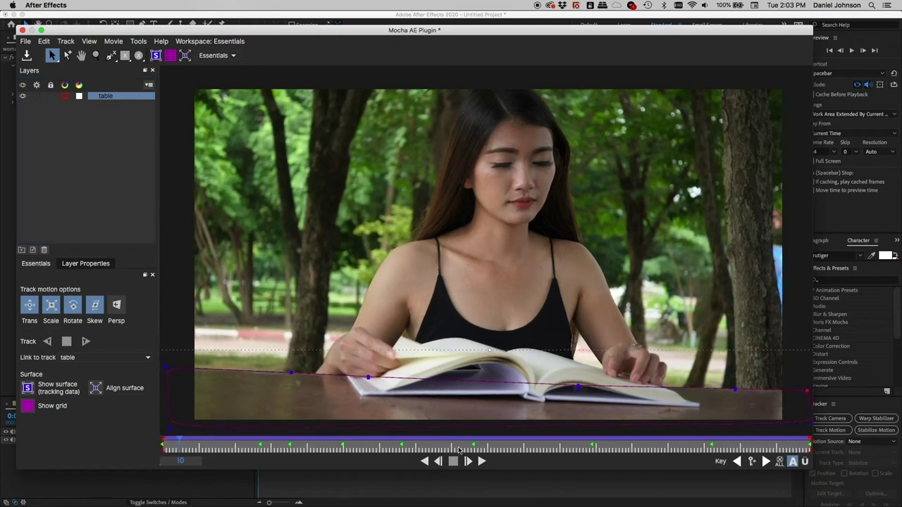
{"action": "key", "text": "space"}
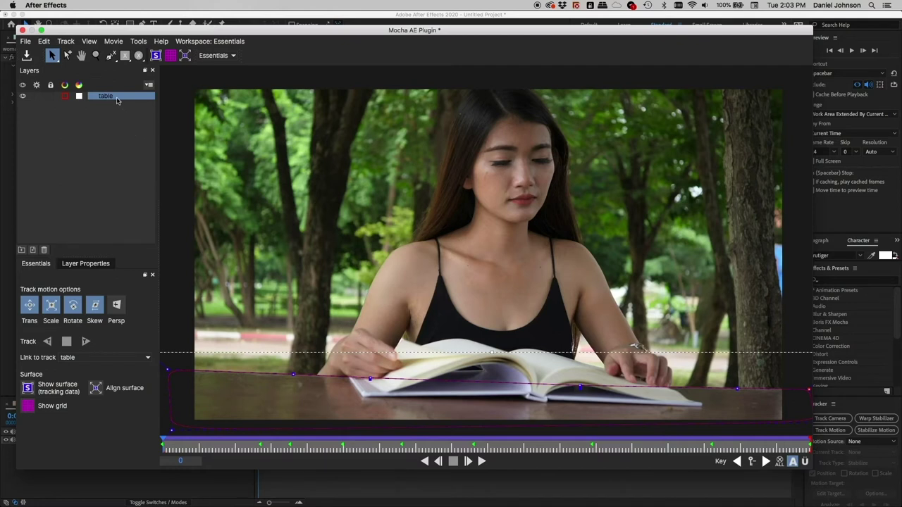
{"action": "left_click", "coordinate": [111, 57]}
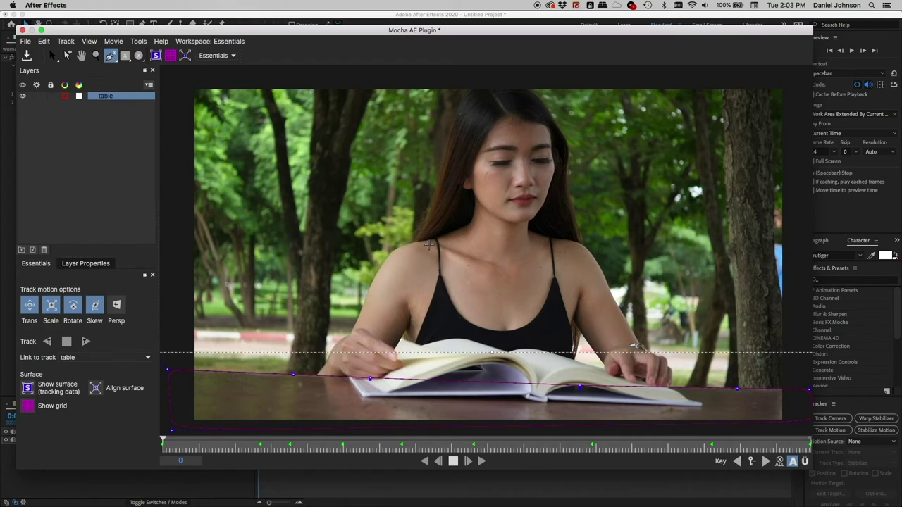
Zoom in on her shoulder and place spline points along the shoulder top and down the outer arm.
{"action": "key", "text": "z"}
{"action": "left_click_drag", "start_coordinate": [428, 244], "coordinate": [483, 133]}
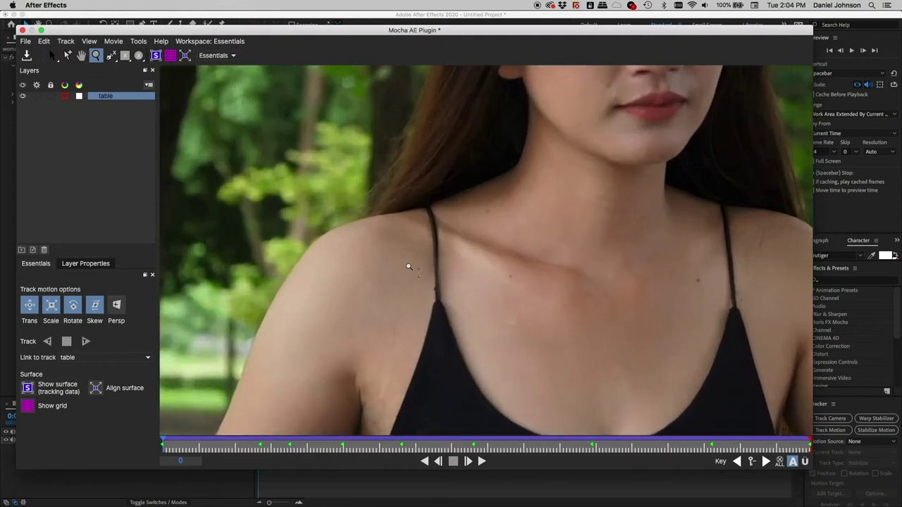
{"action": "key", "text": "t"}
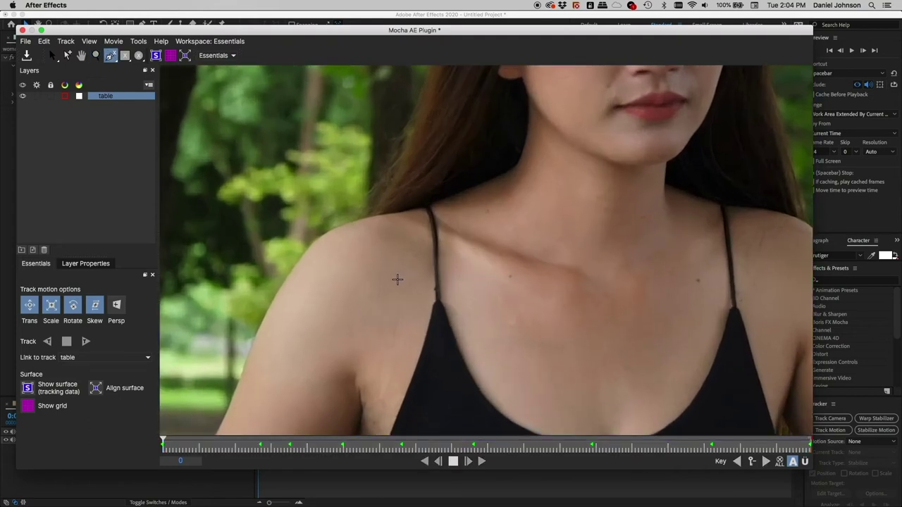
{"action": "left_click_drag", "start_coordinate": [398, 279], "coordinate": [558, 92]}
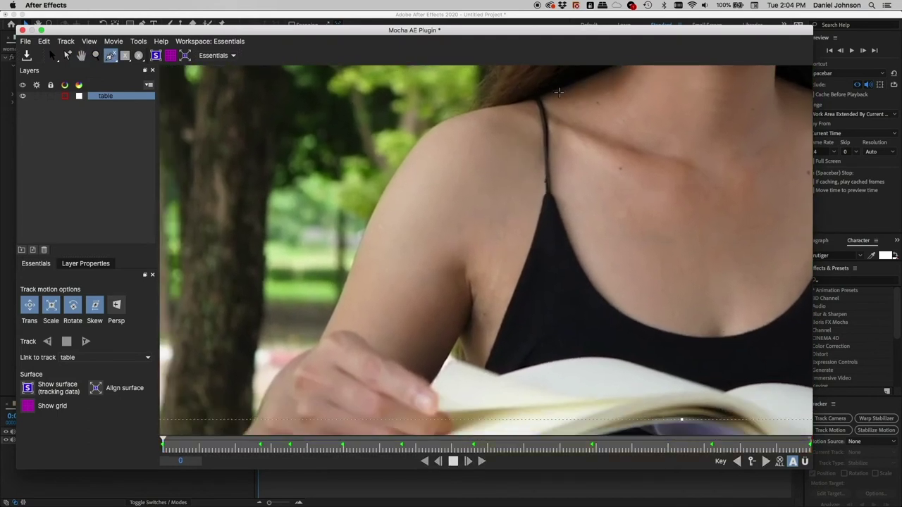
{"action": "left_click", "coordinate": [567, 88]}
{"action": "left_click", "coordinate": [534, 100]}
{"action": "left_click", "coordinate": [459, 110]}
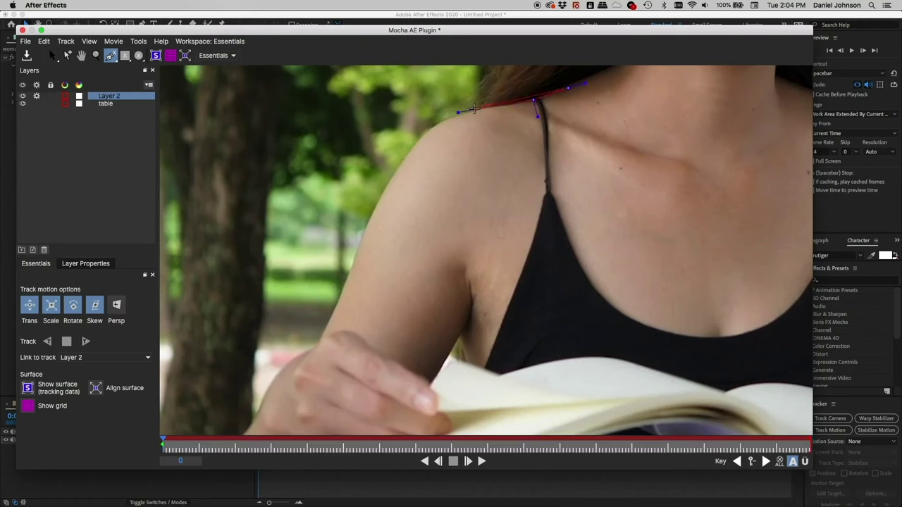
{"action": "left_click", "coordinate": [447, 119]}
{"action": "left_click", "coordinate": [420, 134]}
{"action": "left_click", "coordinate": [390, 180]}
{"action": "left_click", "coordinate": [362, 230]}
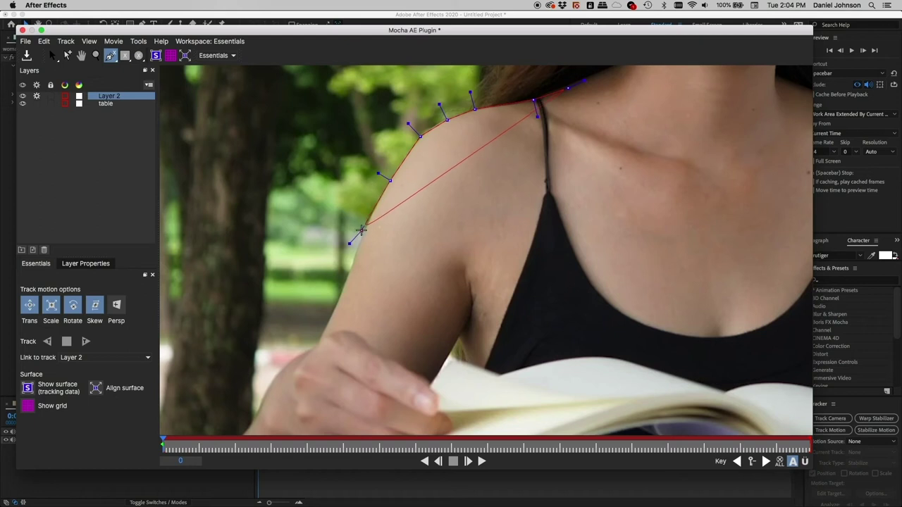
{"action": "left_click", "coordinate": [354, 277]}
Continue the outline past the elbow, around the hand, up the inner arm to the collarbone, and close it.
{"action": "left_click", "coordinate": [332, 313]}
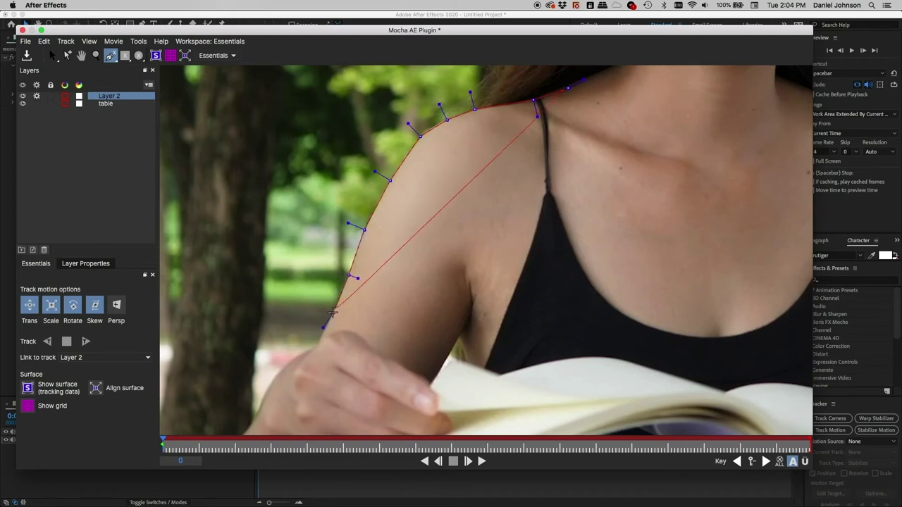
{"action": "left_click", "coordinate": [311, 360]}
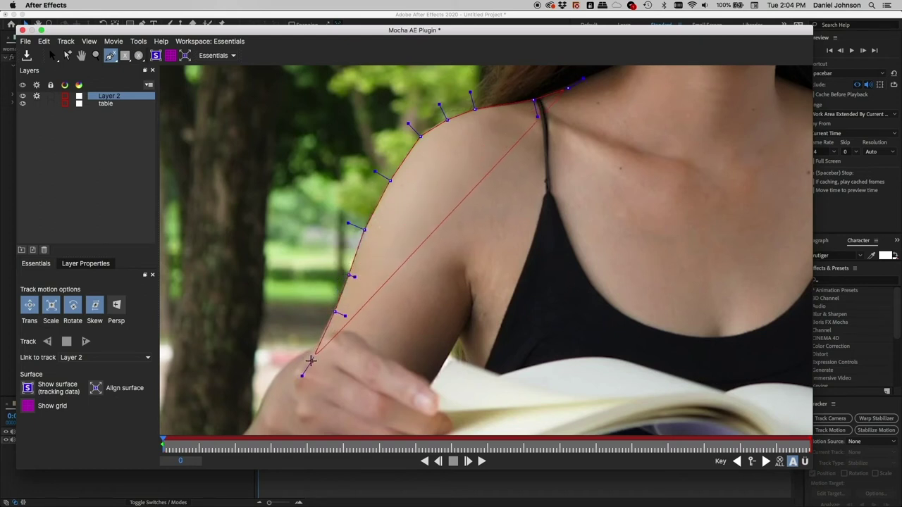
{"action": "left_click", "coordinate": [279, 418]}
{"action": "left_click", "coordinate": [389, 423]}
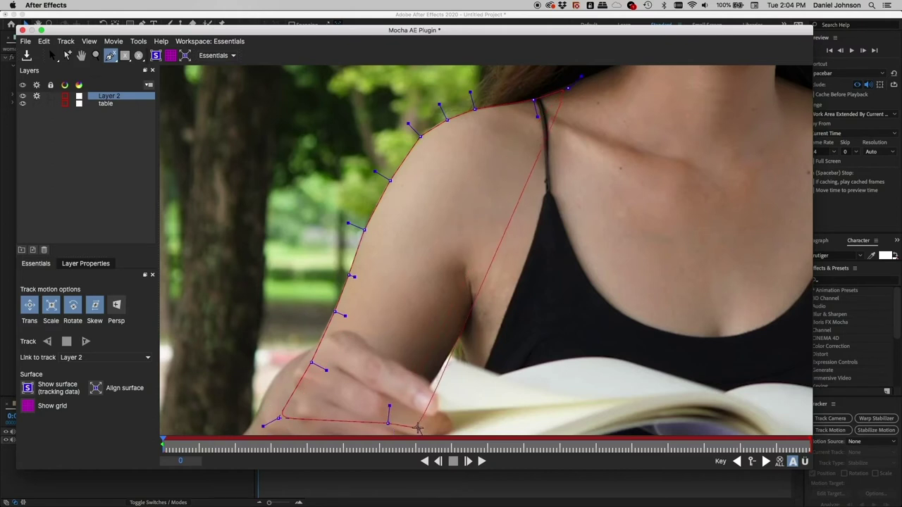
{"action": "left_click", "coordinate": [411, 425]}
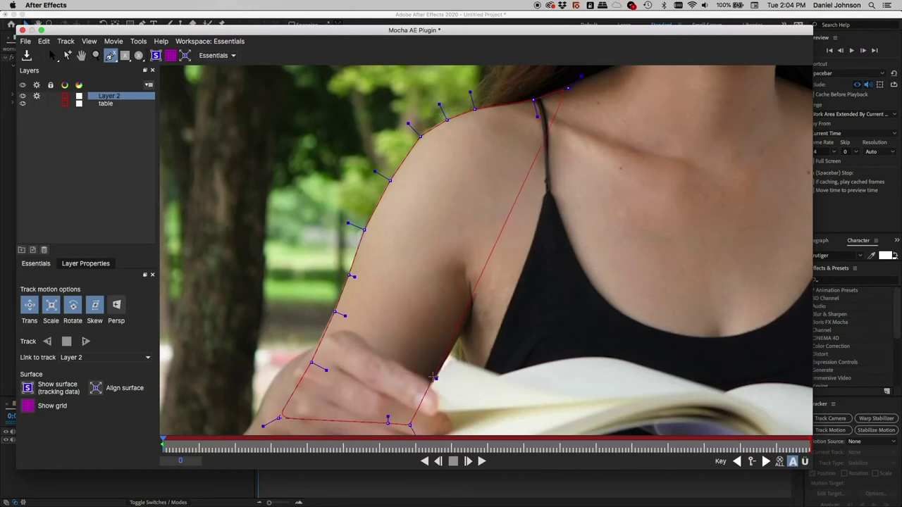
{"action": "left_click", "coordinate": [434, 377]}
{"action": "left_click", "coordinate": [487, 289]}
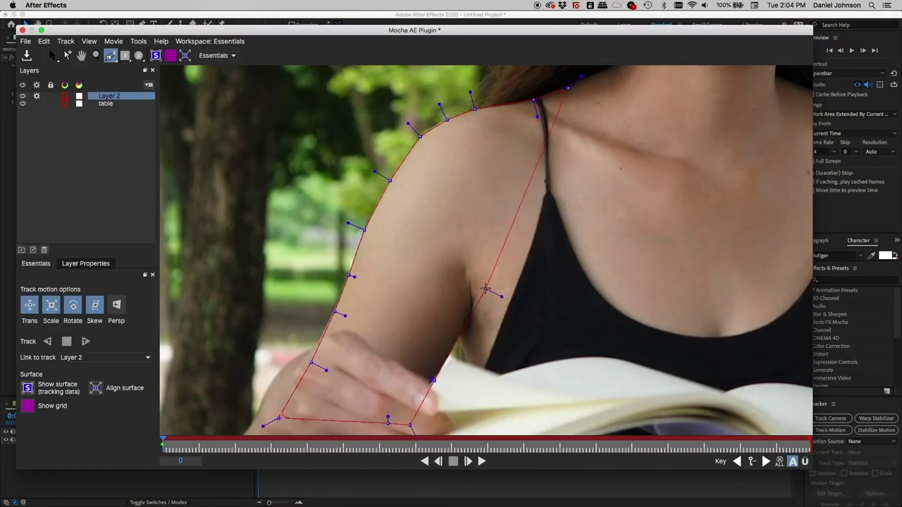
{"action": "left_click", "coordinate": [608, 123]}
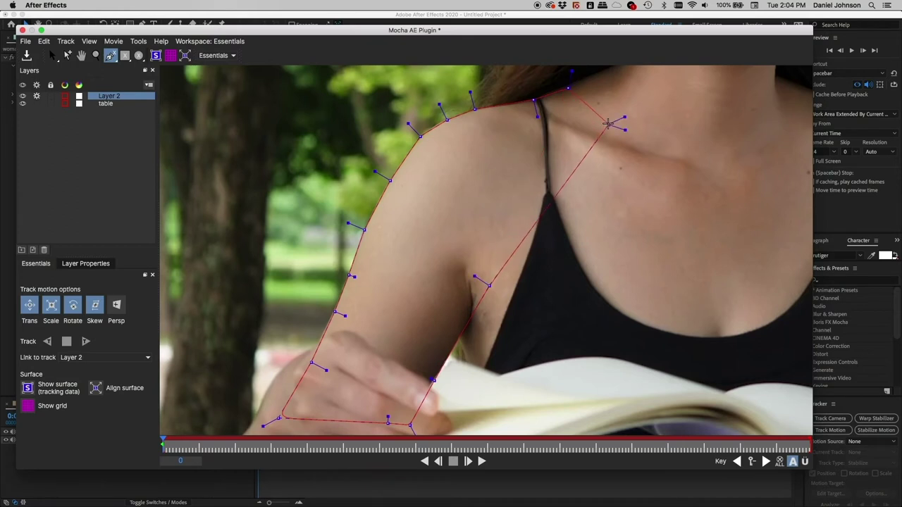
{"action": "right_click", "coordinate": [607, 123]}
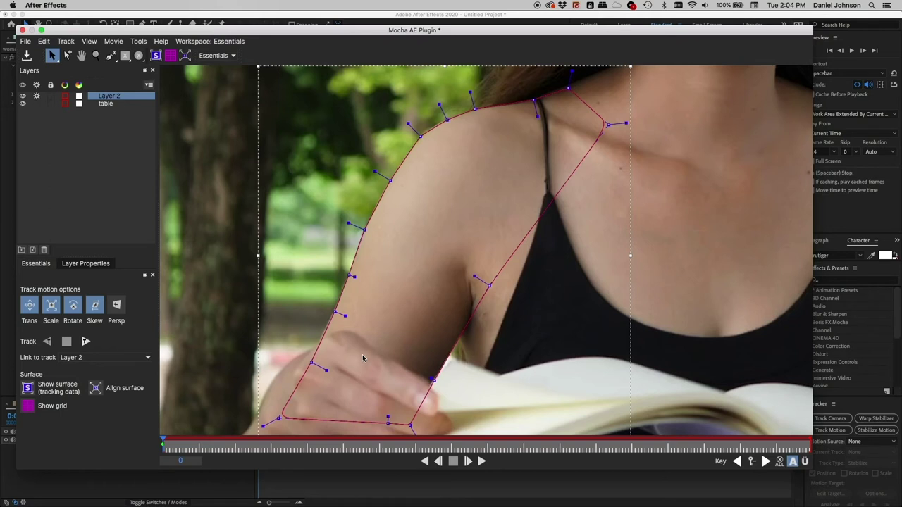
Zoom in on her upper arm and nudge a middle spline point onto the arm edge.
{"action": "key", "text": "z"}
{"action": "left_click", "coordinate": [403, 246]}
{"action": "left_click", "coordinate": [413, 233]}
{"action": "left_click", "coordinate": [383, 246]}
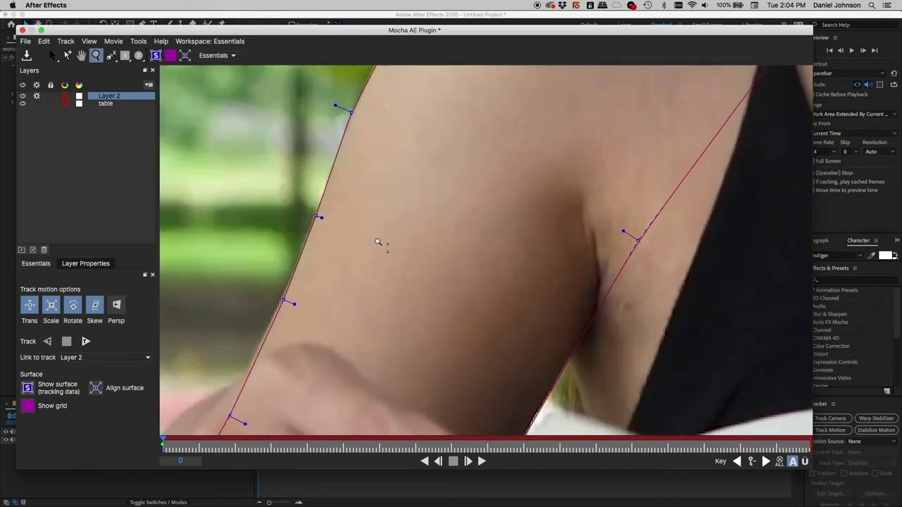
{"action": "left_click", "coordinate": [376, 258]}
{"action": "key", "text": "s"}
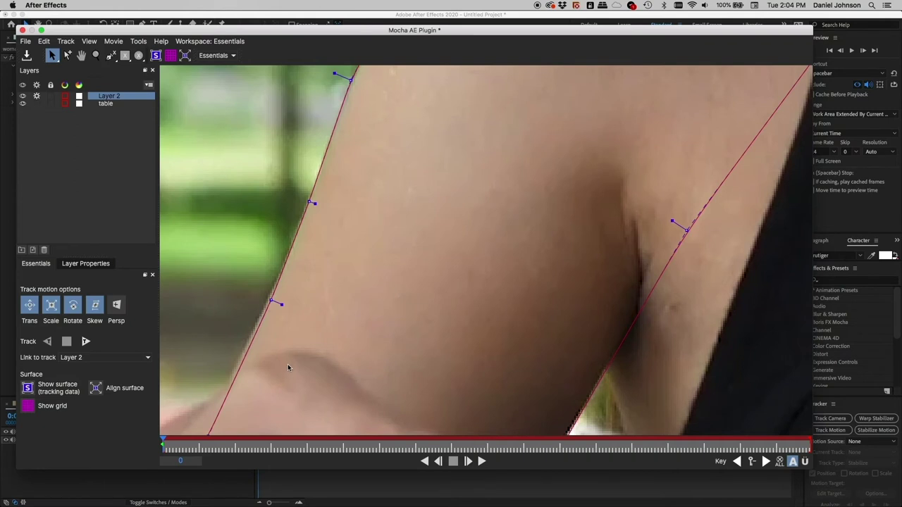
{"action": "key", "text": "x"}
{"action": "left_click_drag", "start_coordinate": [287, 364], "coordinate": [415, 212]}
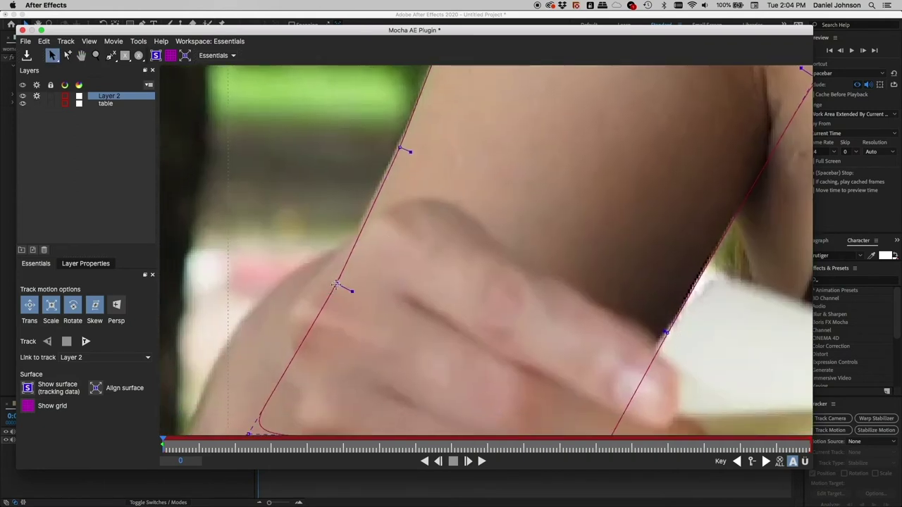
{"action": "left_click_drag", "start_coordinate": [336, 284], "coordinate": [334, 284]}
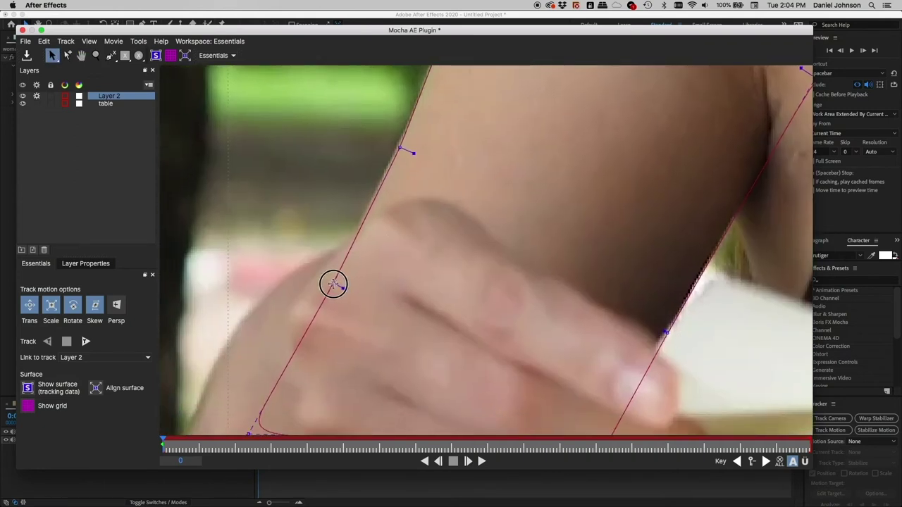
Adjust the top spline point, then move a point and shorten its tangent to hug the upper arm.
{"action": "key", "text": "x"}
{"action": "left_click_drag", "start_coordinate": [470, 164], "coordinate": [423, 281]}
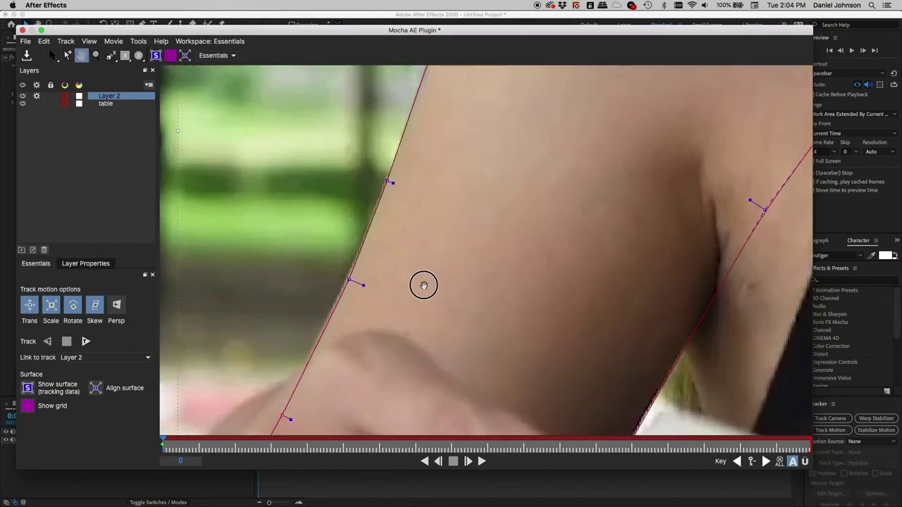
{"action": "left_click_drag", "start_coordinate": [392, 184], "coordinate": [392, 185]}
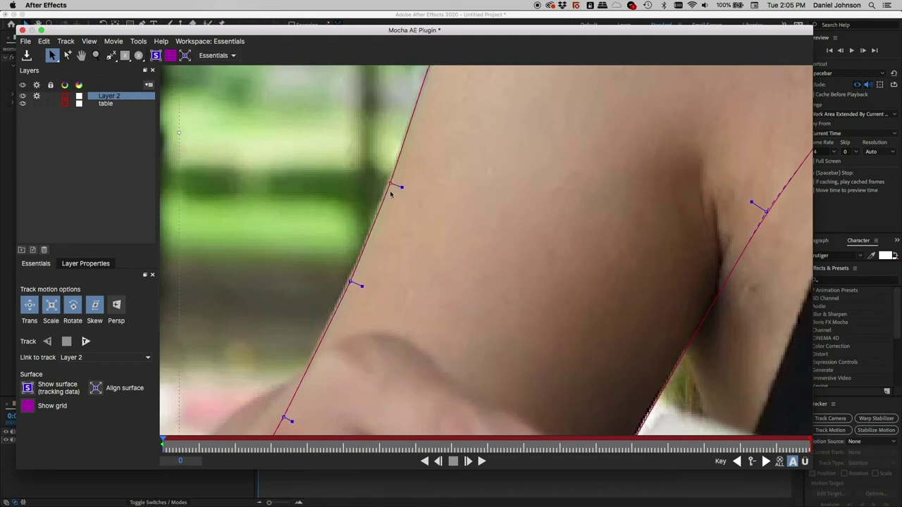
{"action": "key", "text": "x"}
{"action": "left_click_drag", "start_coordinate": [435, 187], "coordinate": [413, 249]}
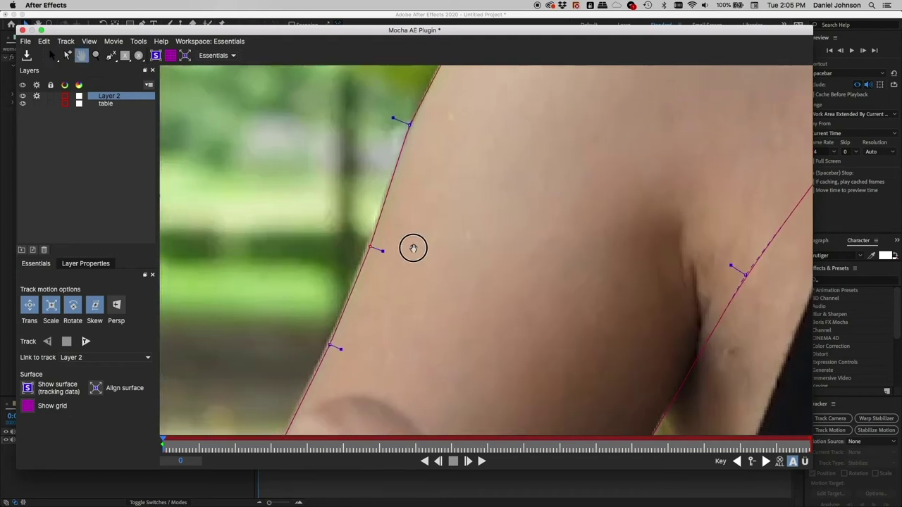
{"action": "key", "text": "s"}
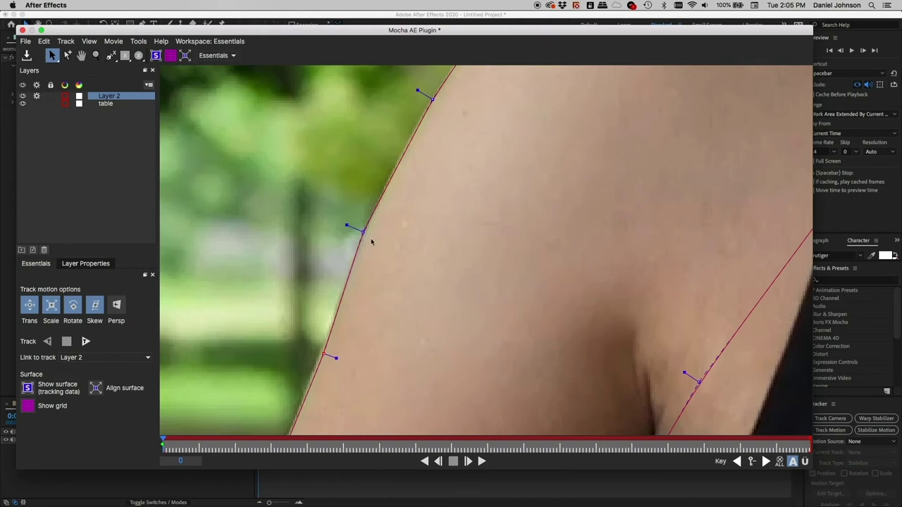
{"action": "left_click_drag", "start_coordinate": [347, 225], "coordinate": [325, 215]}
{"action": "left_click_drag", "start_coordinate": [344, 224], "coordinate": [357, 230]}
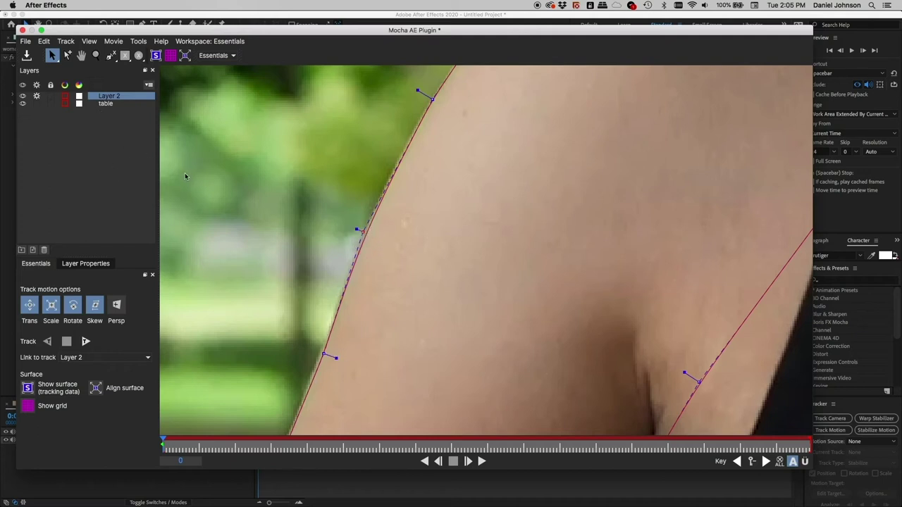
Rename Layer 2 to 'lArm'.
{"action": "double_click", "coordinate": [109, 96]}
{"action": "key", "text": "BackSpace"}
{"action": "key", "text": "Return"}
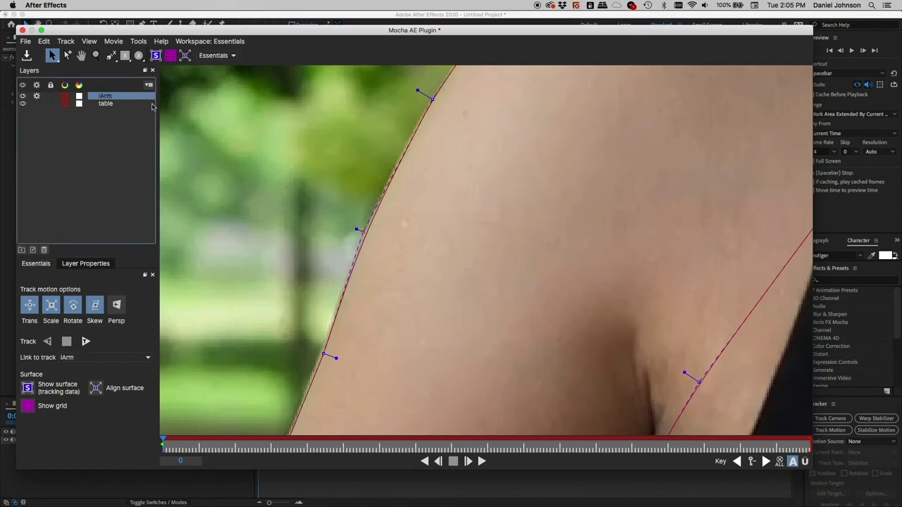
Change the lArm layer's spline colour to green.
{"action": "left_click", "coordinate": [64, 98]}
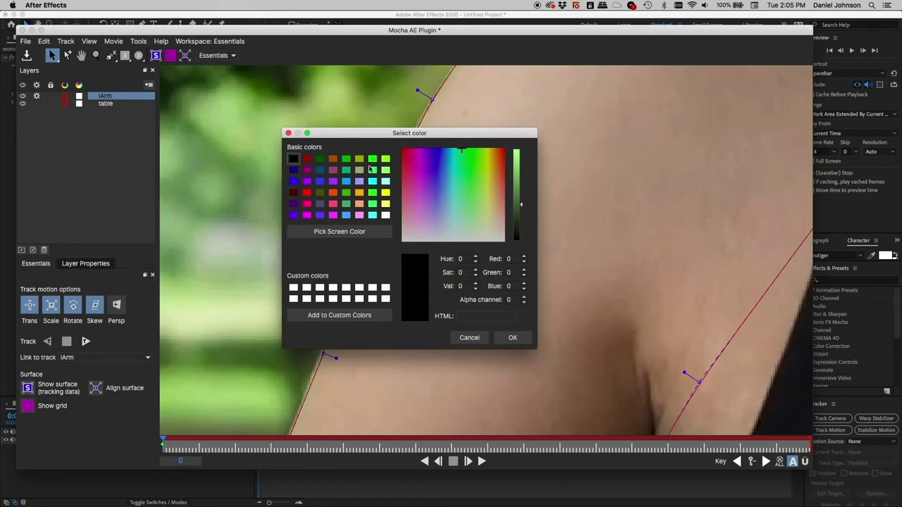
{"action": "left_click", "coordinate": [373, 159]}
{"action": "left_click", "coordinate": [506, 338]}
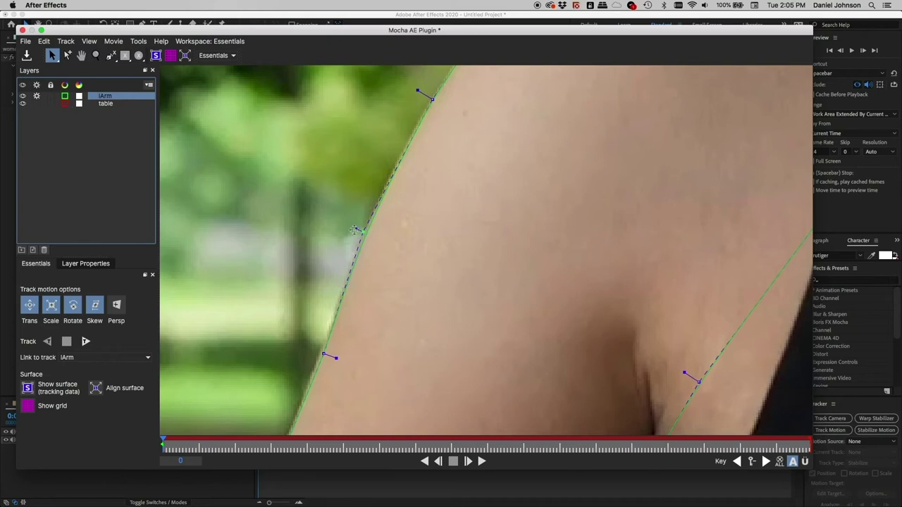
Select a spline point and nudge it onto the arm's outer edge.
{"action": "left_click", "coordinate": [358, 230]}
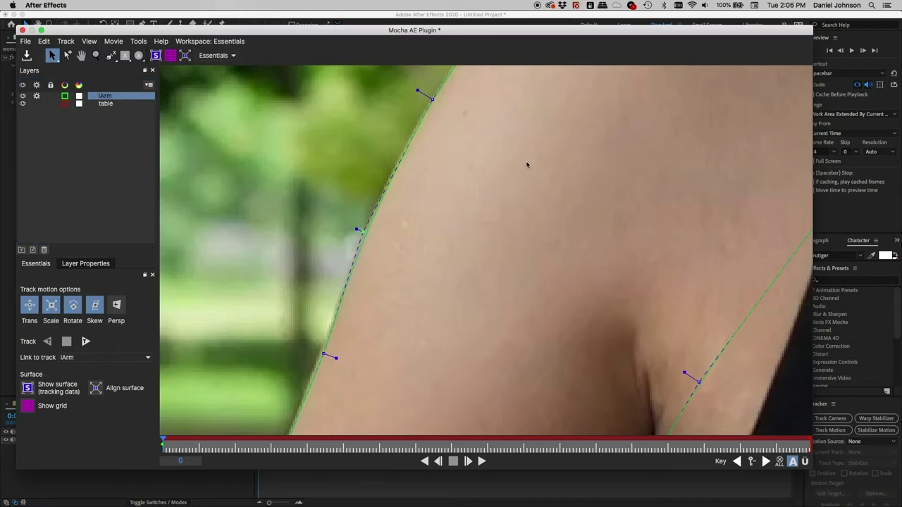
{"action": "key", "text": "x"}
{"action": "left_click_drag", "start_coordinate": [532, 153], "coordinate": [425, 280]}
{"action": "left_click_drag", "start_coordinate": [375, 253], "coordinate": [378, 255]}
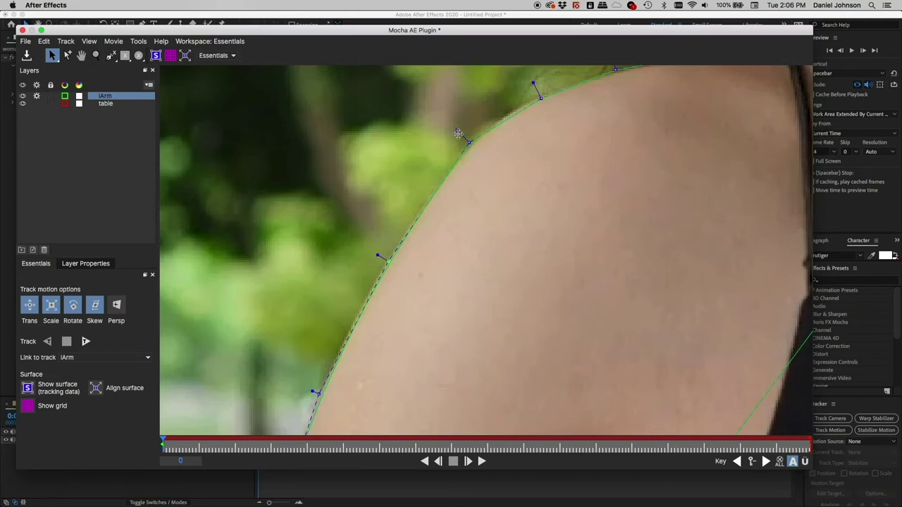
Pull the shoulder points and handles down so the spline follows the top of the shoulder.
{"action": "left_click_drag", "start_coordinate": [458, 130], "coordinate": [462, 136]}
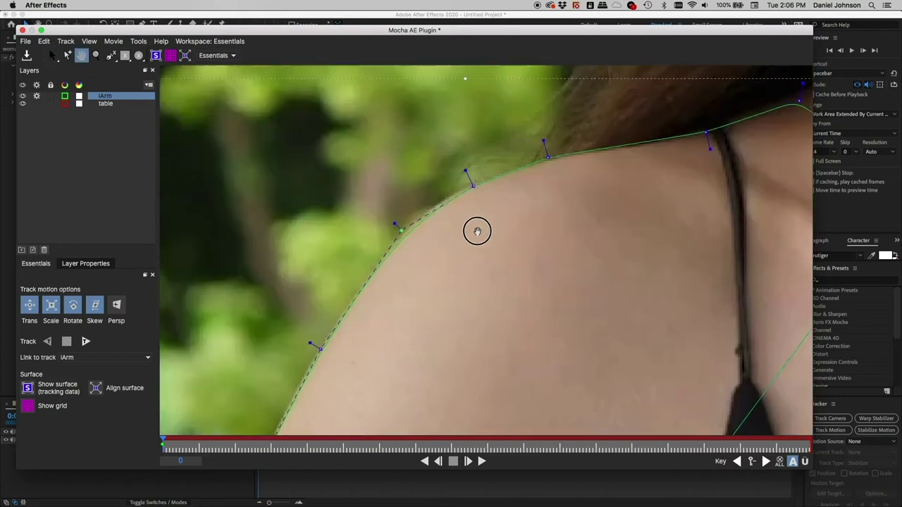
{"action": "left_click_drag", "start_coordinate": [468, 198], "coordinate": [454, 204]}
{"action": "mouse_move", "coordinate": [544, 168]}
{"action": "left_mouse_down"}
{"action": "mouse_move", "coordinate": [518, 78]}
{"action": "mouse_move", "coordinate": [523, 100]}
{"action": "left_mouse_up"}
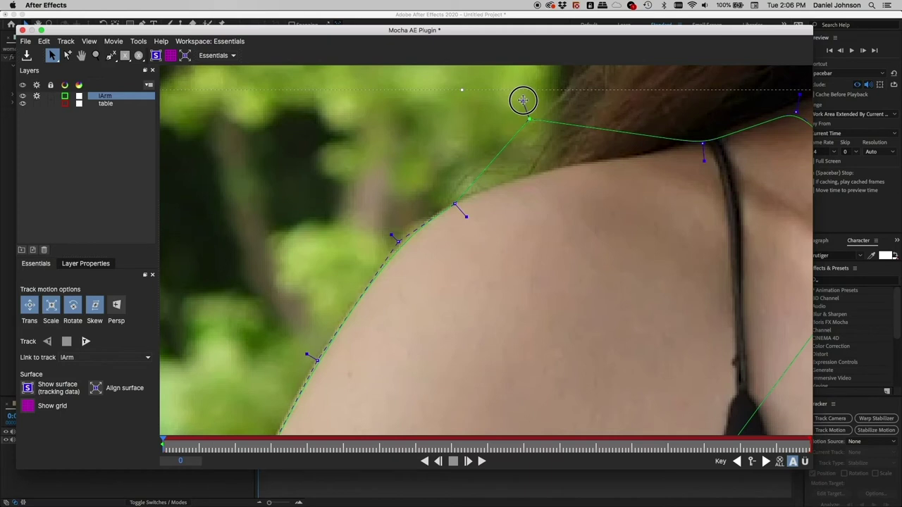
{"action": "left_click_drag", "start_coordinate": [528, 120], "coordinate": [537, 174]}
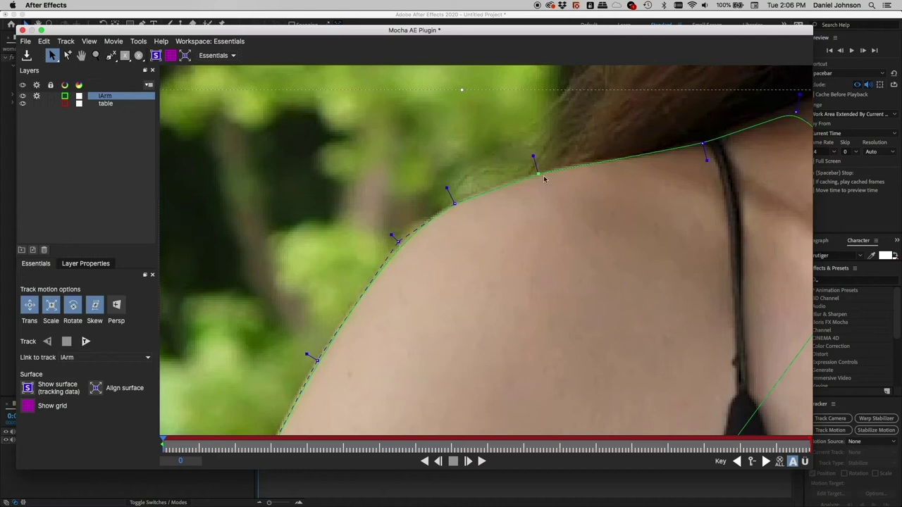
{"action": "left_click_drag", "start_coordinate": [701, 145], "coordinate": [698, 148]}
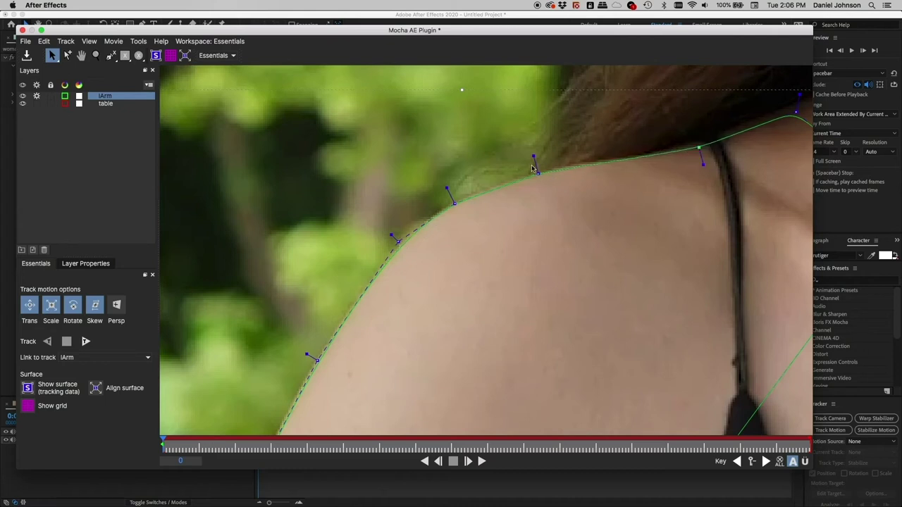
{"action": "left_click_drag", "start_coordinate": [537, 172], "coordinate": [538, 174]}
Adjust the upper and lower inner-arm spline points near the armpit and beside the book.
{"action": "key", "text": "x"}
{"action": "left_click_drag", "start_coordinate": [421, 339], "coordinate": [484, 54]}
{"action": "left_click_drag", "start_coordinate": [539, 171], "coordinate": [515, 91]}
{"action": "key", "text": "s"}
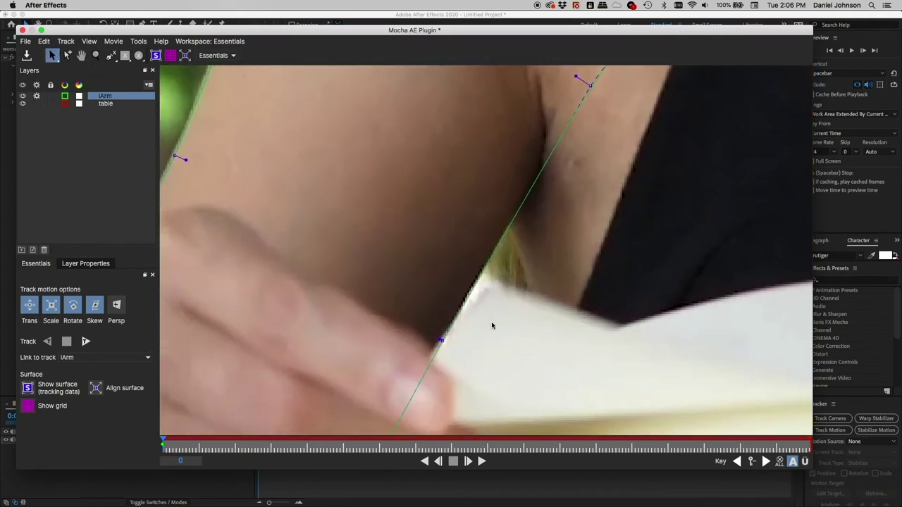
{"action": "left_click_drag", "start_coordinate": [589, 87], "coordinate": [580, 93]}
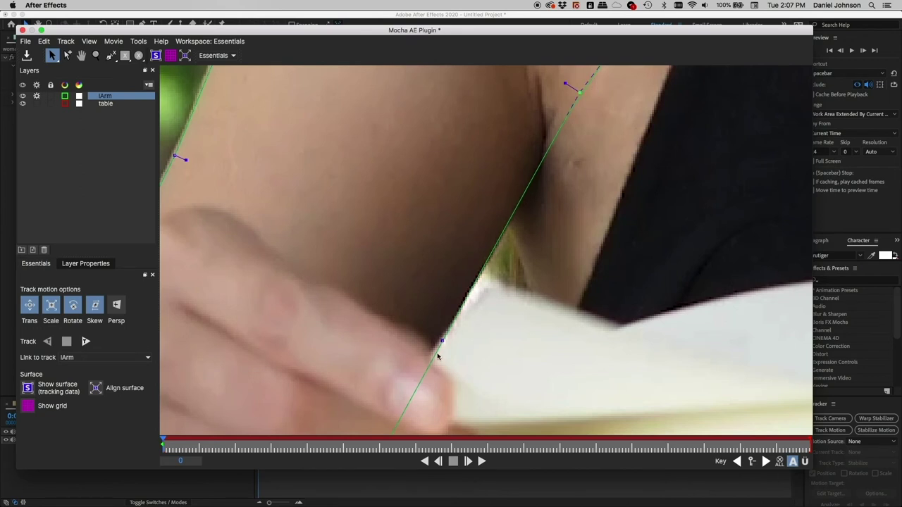
{"action": "left_click_drag", "start_coordinate": [441, 341], "coordinate": [438, 342]}
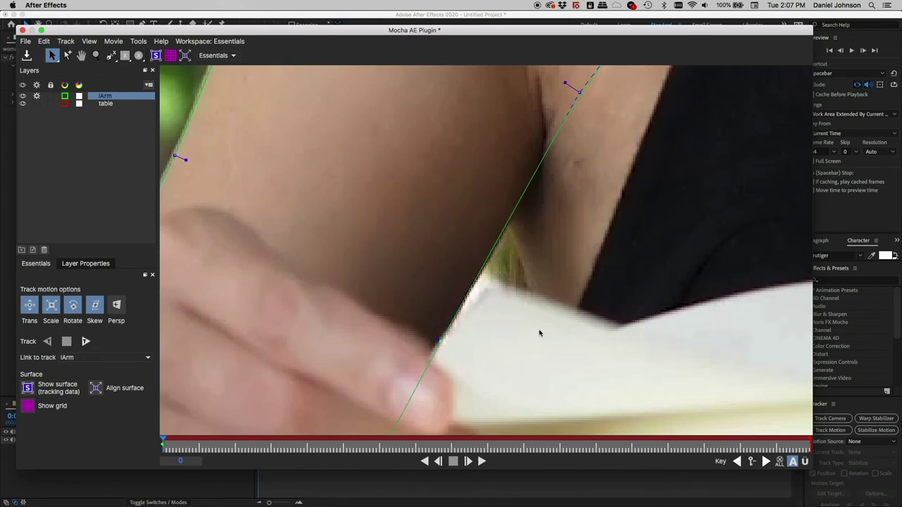
Move the bottom-left corner point in toward her hand, then zoom out to the full frame.
{"action": "key", "text": "x"}
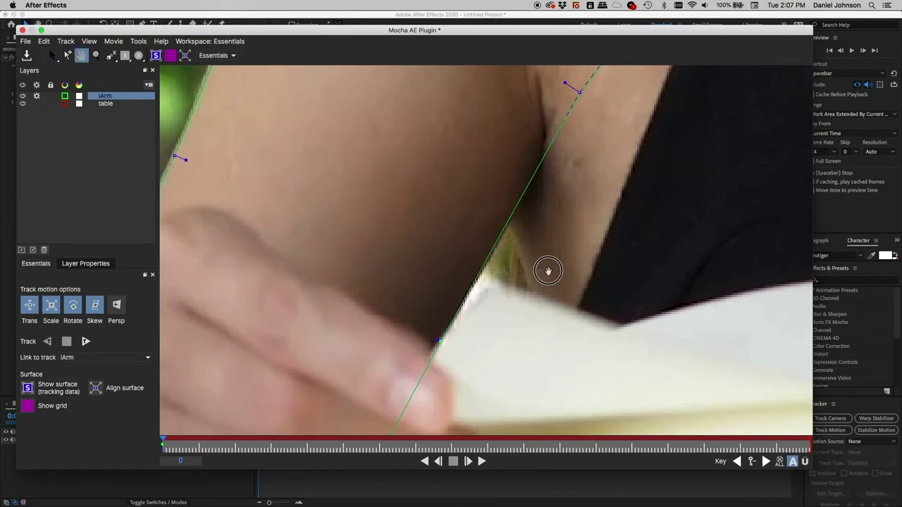
{"action": "left_click_drag", "start_coordinate": [548, 270], "coordinate": [731, 217]}
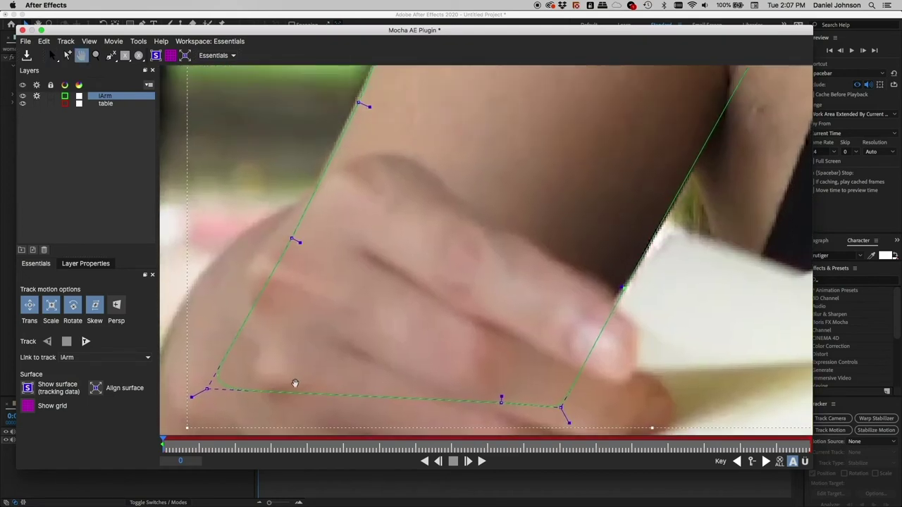
{"action": "key", "text": "s"}
{"action": "left_click_drag", "start_coordinate": [207, 388], "coordinate": [242, 393]}
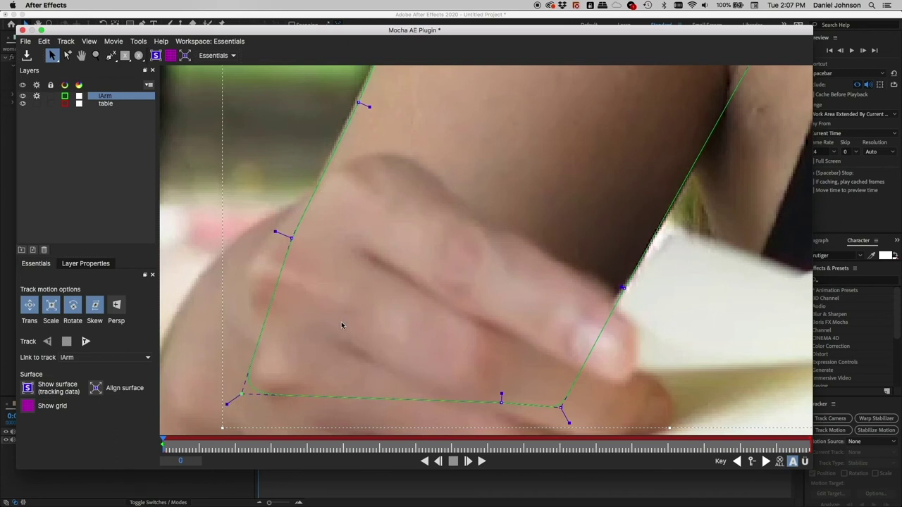
{"action": "key", "text": "z"}
{"action": "left_click_drag", "start_coordinate": [341, 325], "coordinate": [422, 348]}
{"action": "key", "text": "s"}
{"action": "key", "text": "x"}
{"action": "key", "text": "s"}
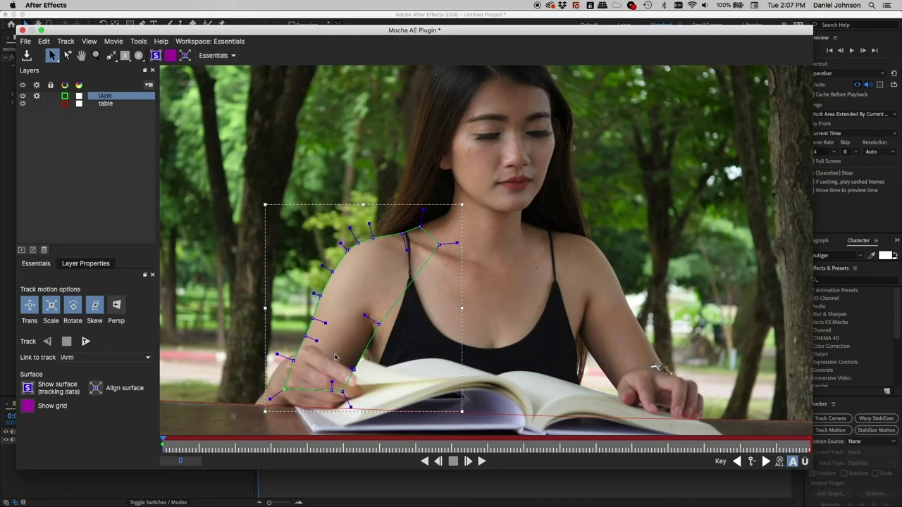
Check a shoulder point close up, then track the lArm shape forward to frame 24.
{"action": "key", "text": "z"}
{"action": "left_click_drag", "start_coordinate": [338, 356], "coordinate": [288, 313]}
{"action": "key", "text": "s"}
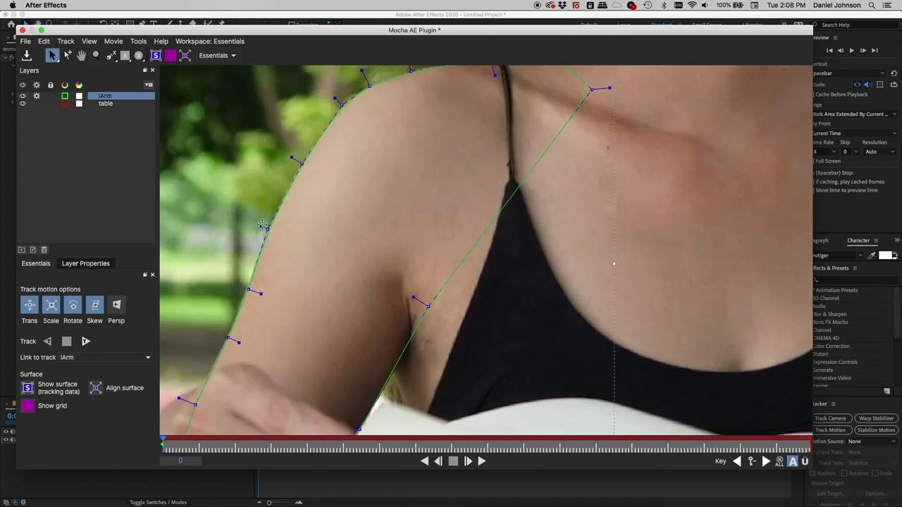
{"action": "left_click", "coordinate": [262, 226]}
{"action": "left_click_drag", "start_coordinate": [360, 285], "coordinate": [324, 375]}
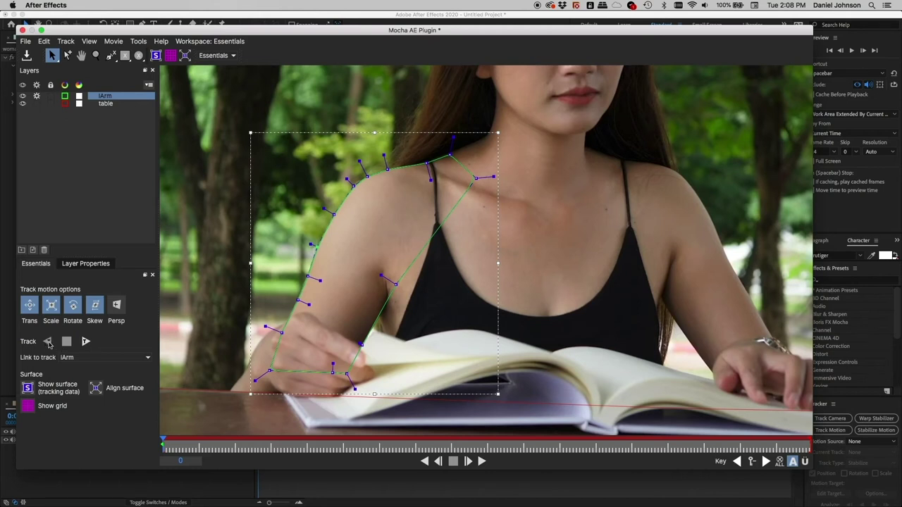
{"action": "left_click", "coordinate": [85, 342]}
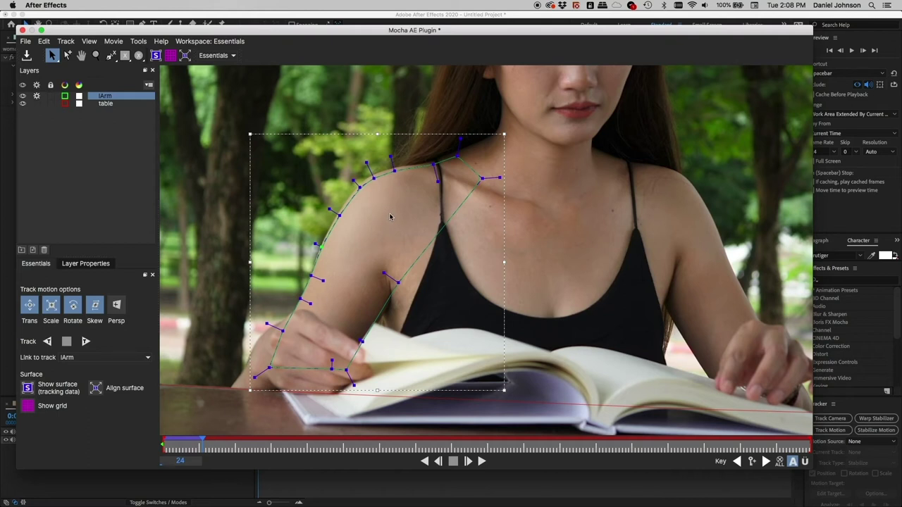
Scale, rotate and shift the lArm spline with its bounding box to fit the shoulder.
{"action": "key", "text": "z"}
{"action": "left_click_drag", "start_coordinate": [388, 225], "coordinate": [411, 178]}
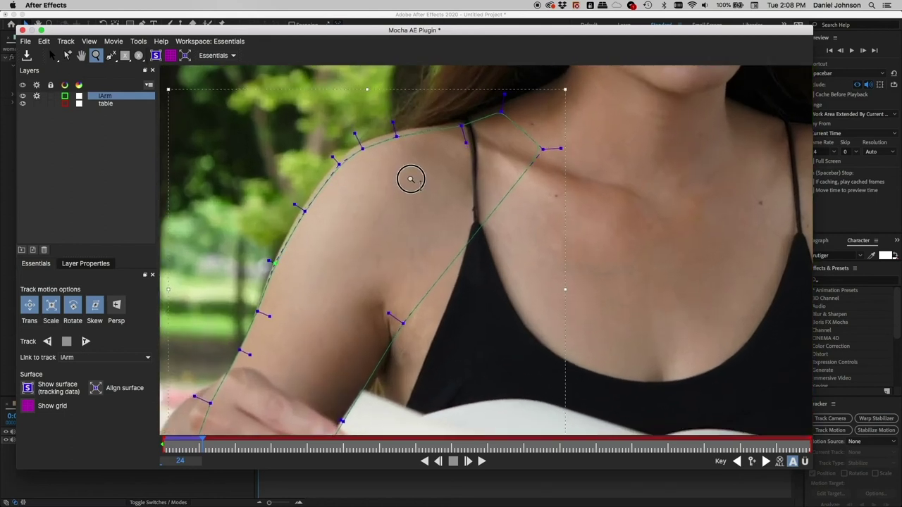
{"action": "key", "text": "s"}
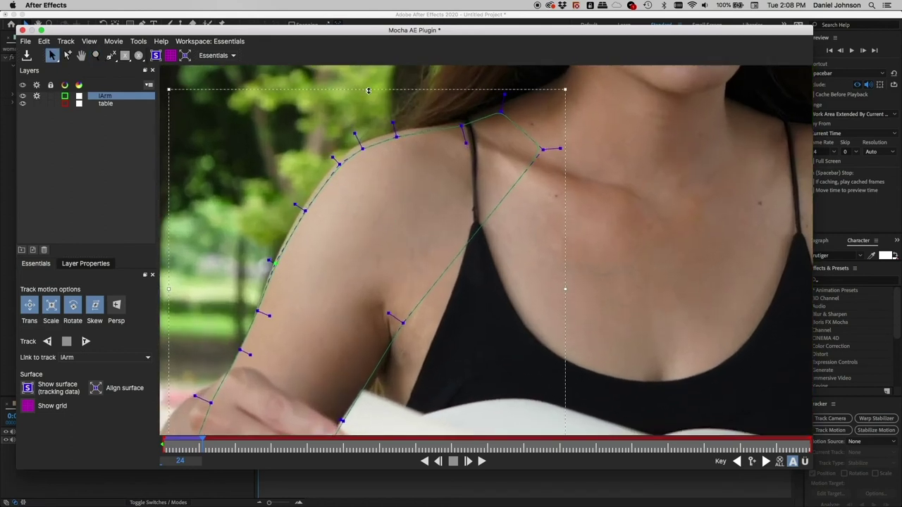
{"action": "left_click_drag", "start_coordinate": [368, 89], "coordinate": [367, 86]}
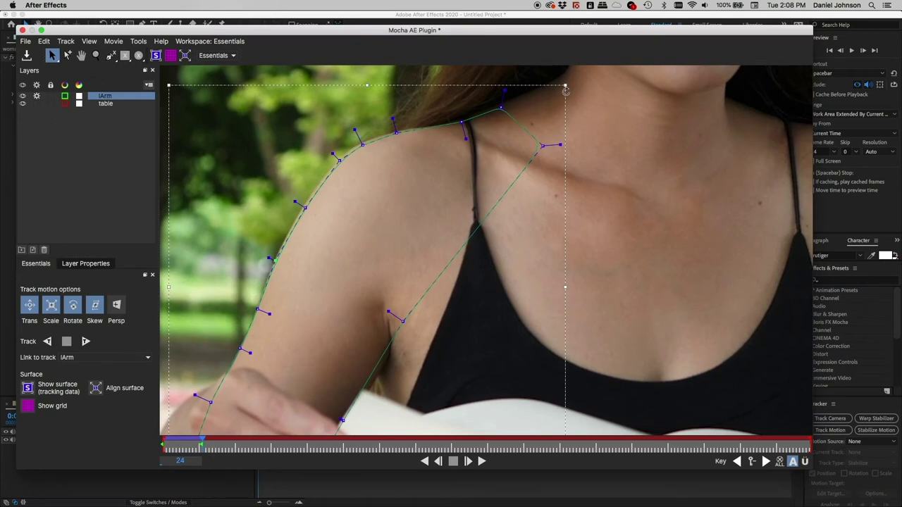
{"action": "left_click_drag", "start_coordinate": [566, 89], "coordinate": [563, 86]}
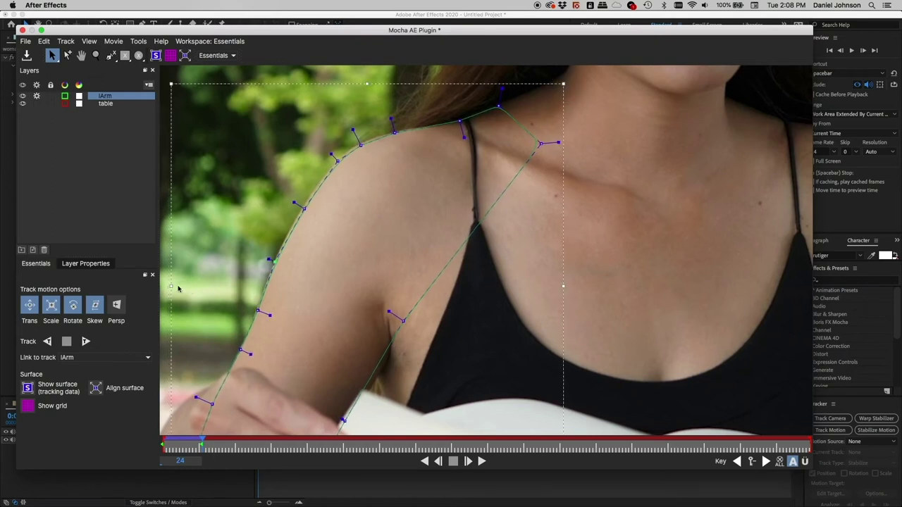
{"action": "left_click_drag", "start_coordinate": [171, 285], "coordinate": [172, 286]}
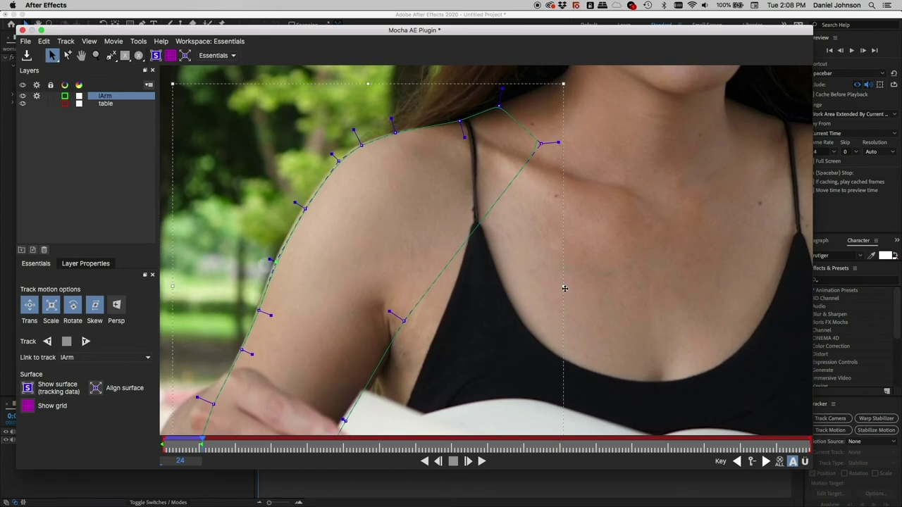
{"action": "left_click_drag", "start_coordinate": [564, 289], "coordinate": [569, 287]}
{"action": "left_click_drag", "start_coordinate": [172, 286], "coordinate": [171, 286]}
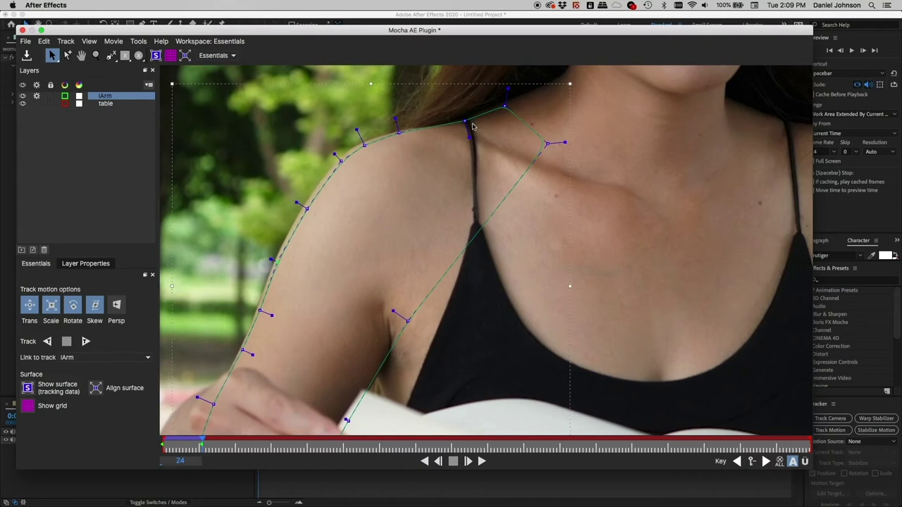
{"action": "left_click_drag", "start_coordinate": [568, 87], "coordinate": [568, 86]}
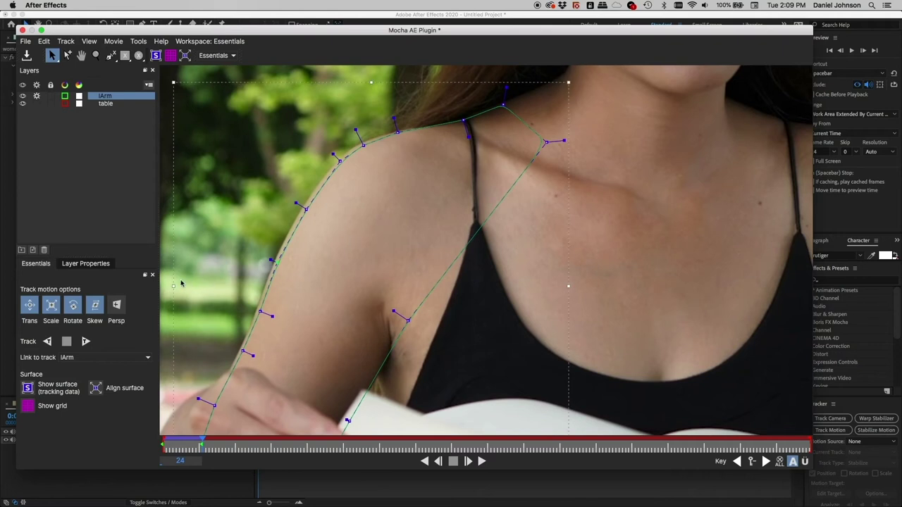
{"action": "left_click_drag", "start_coordinate": [173, 286], "coordinate": [172, 288]}
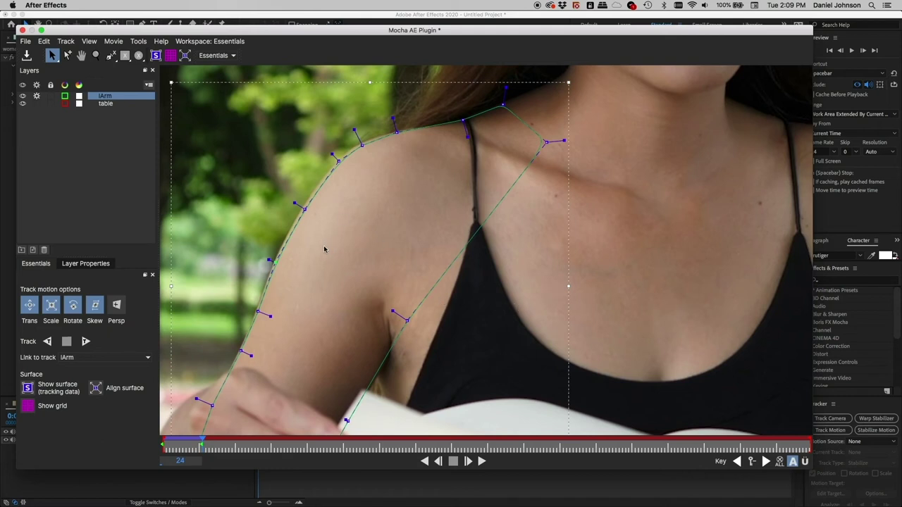
Drag individual lArm points onto the shoulder and upper arm edge.
{"action": "scroll", "coordinate": [325, 249], "scroll_direction": "up", "scroll_amount": 4}
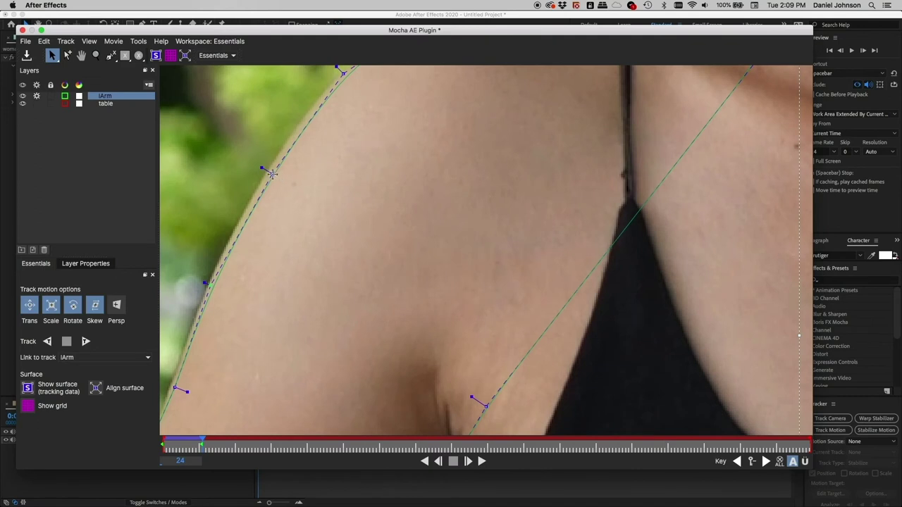
{"action": "left_click_drag", "start_coordinate": [272, 173], "coordinate": [263, 171]}
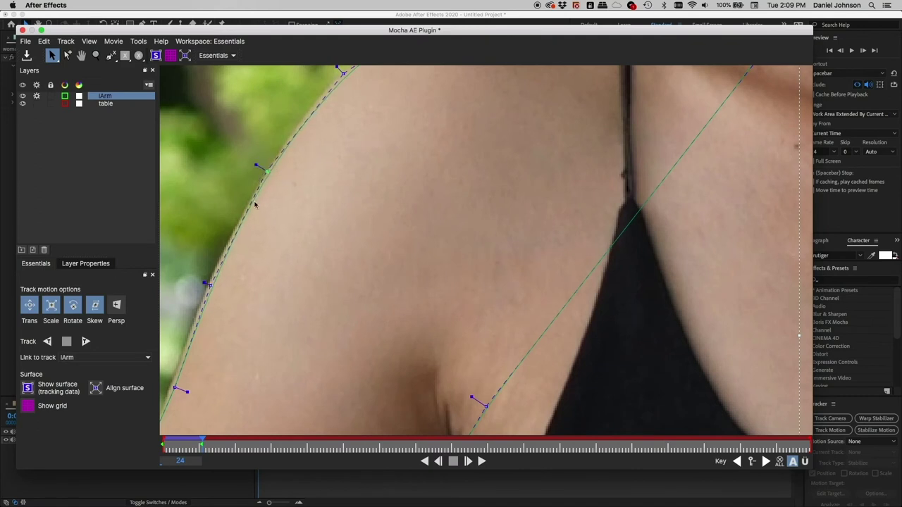
{"action": "left_click_drag", "start_coordinate": [206, 283], "coordinate": [203, 281]}
{"action": "left_click_drag", "start_coordinate": [287, 345], "coordinate": [433, 183]}
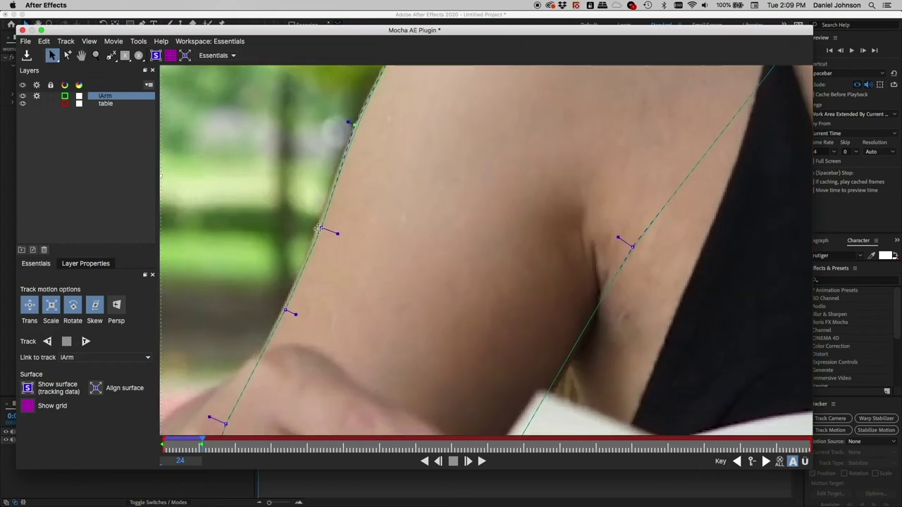
{"action": "left_click_drag", "start_coordinate": [320, 228], "coordinate": [321, 229]}
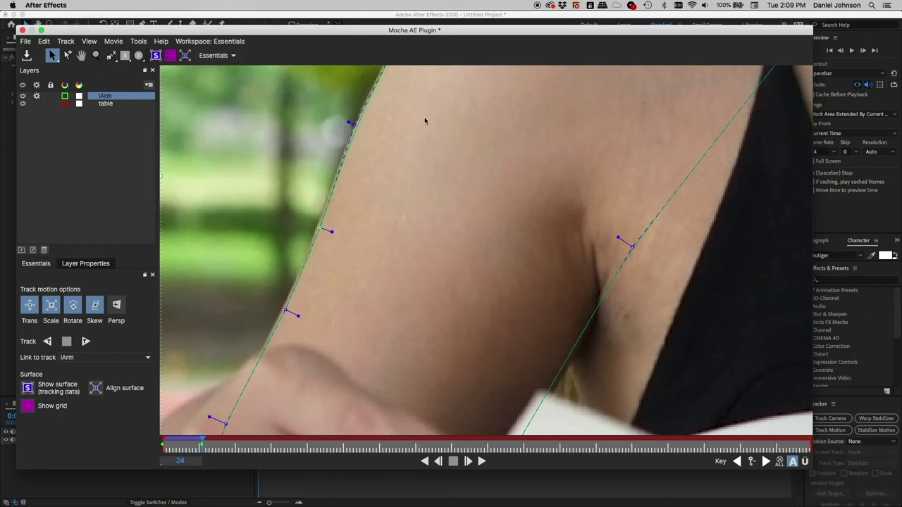
{"action": "left_click_drag", "start_coordinate": [425, 120], "coordinate": [393, 235]}
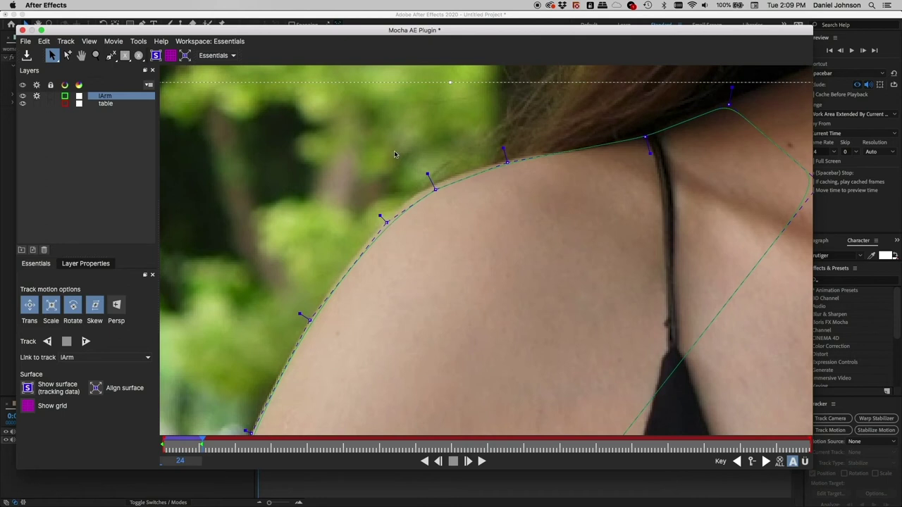
Move the group of shoulder-top points slightly left and up onto the shoulder.
{"action": "left_click_drag", "start_coordinate": [337, 136], "coordinate": [543, 249]}
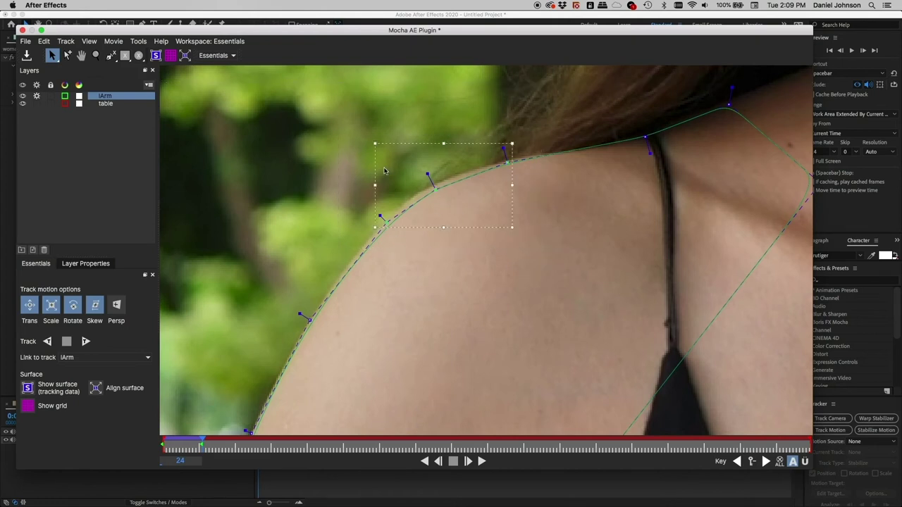
{"action": "left_click_drag", "start_coordinate": [375, 170], "coordinate": [372, 169]}
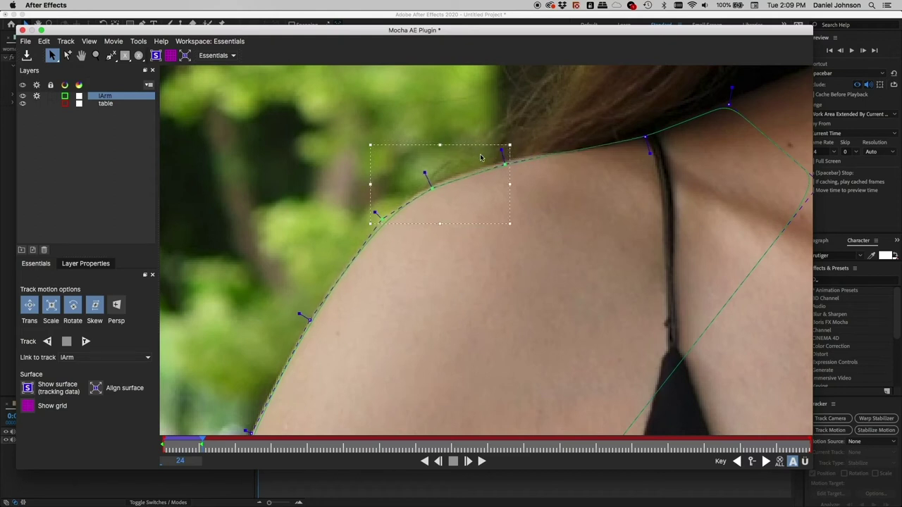
{"action": "left_click_drag", "start_coordinate": [484, 158], "coordinate": [482, 161]}
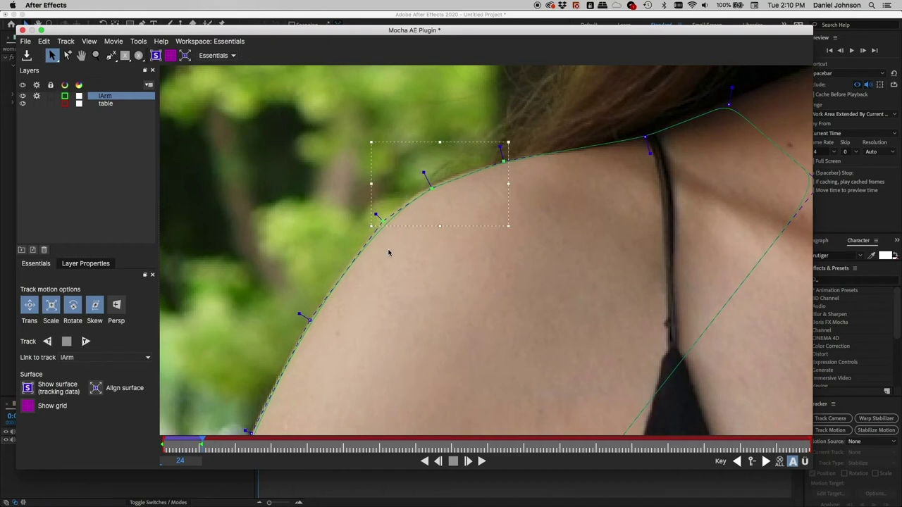
{"action": "left_click", "coordinate": [431, 202]}
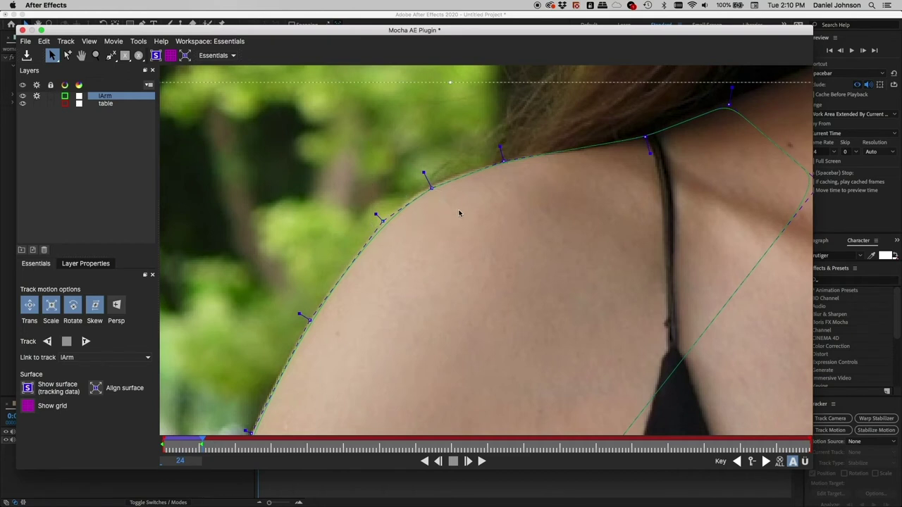
Pull the point beside the strap down onto the shoulder edge.
{"action": "left_click", "coordinate": [430, 186]}
{"action": "left_click_drag", "start_coordinate": [645, 138], "coordinate": [638, 146]}
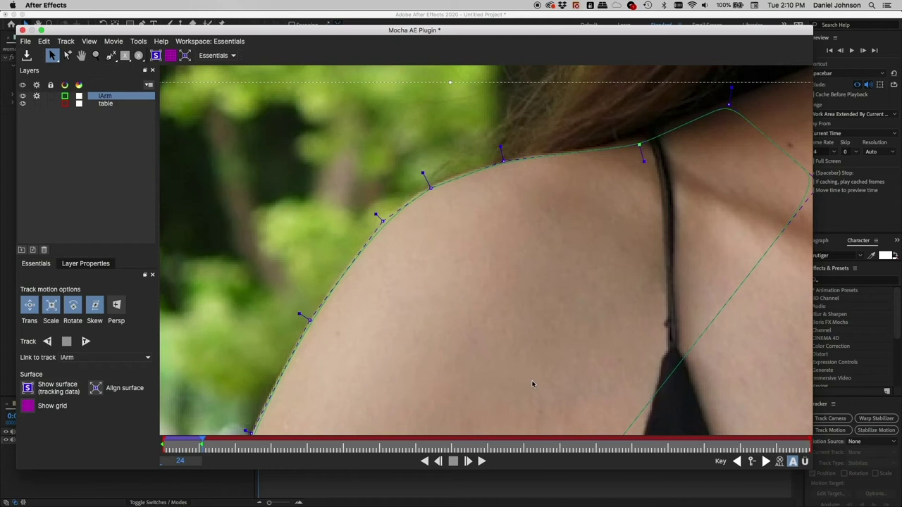
{"action": "key", "text": "x"}
{"action": "left_click_drag", "start_coordinate": [534, 382], "coordinate": [485, 184]}
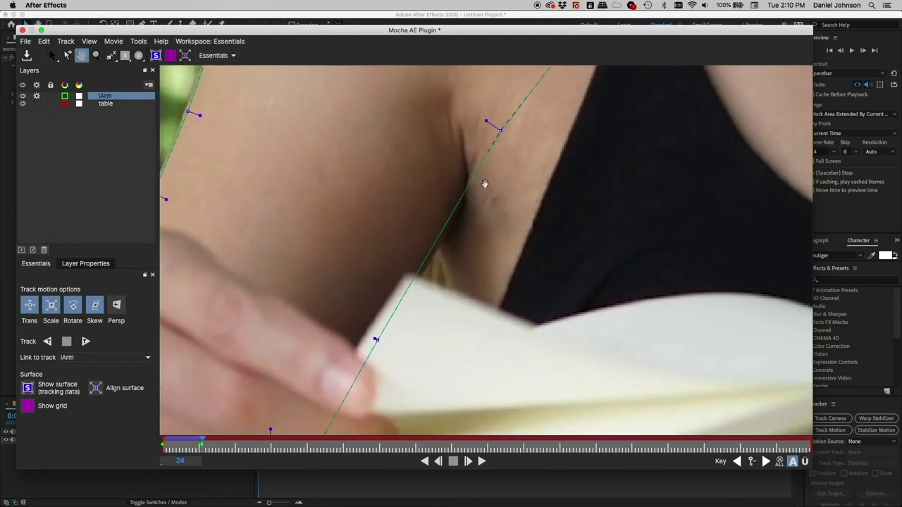
Move the armpit point and the hand-corner point onto the arm edge, then view the full frame.
{"action": "key", "text": "s"}
{"action": "left_click_drag", "start_coordinate": [501, 131], "coordinate": [505, 135]}
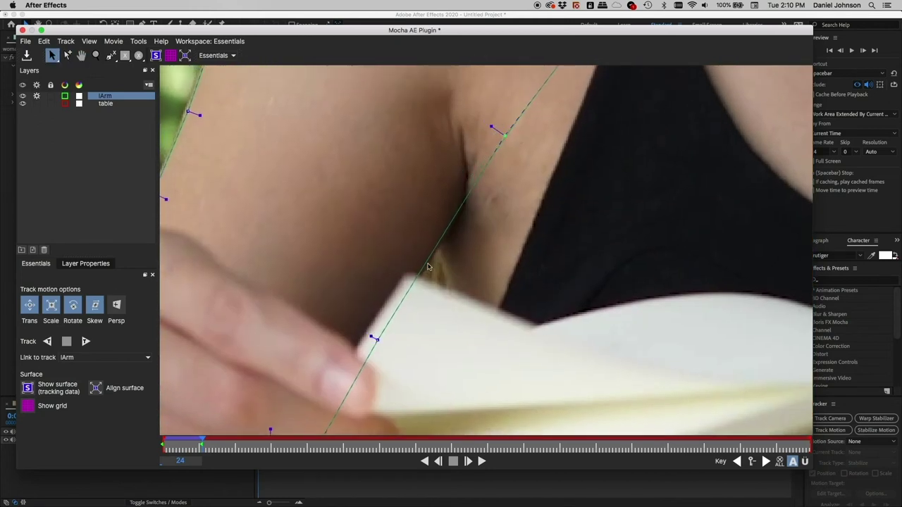
{"action": "key", "text": "x"}
{"action": "left_click_drag", "start_coordinate": [386, 389], "coordinate": [399, 309]}
{"action": "key", "text": "s"}
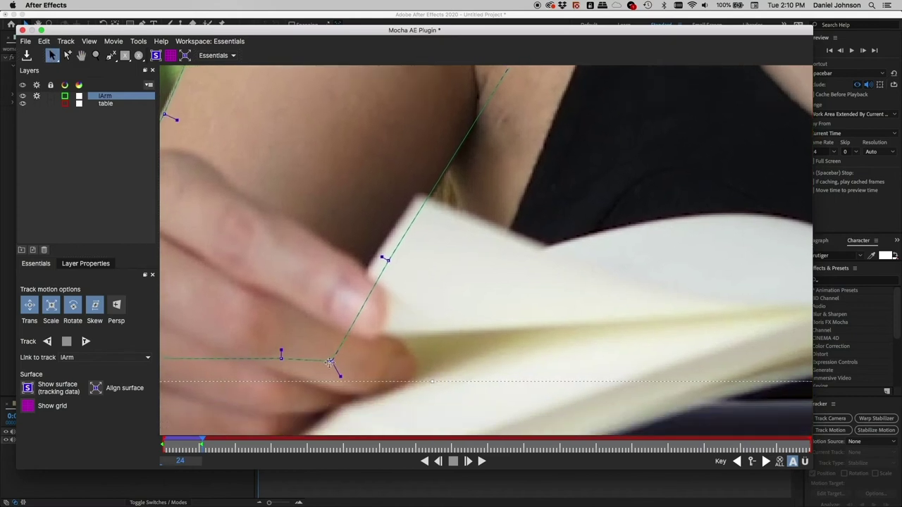
{"action": "left_click_drag", "start_coordinate": [330, 362], "coordinate": [335, 363]}
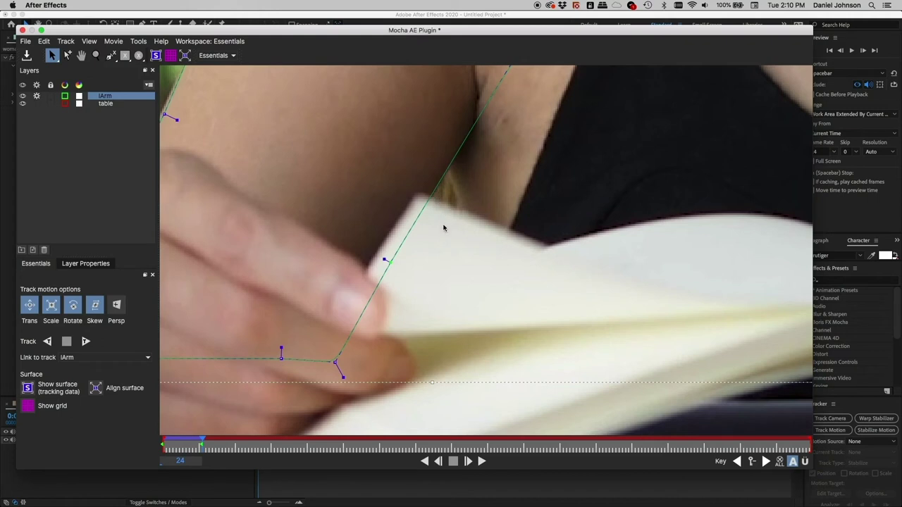
{"action": "key", "text": "x"}
{"action": "key", "text": "z"}
{"action": "left_click_drag", "start_coordinate": [492, 205], "coordinate": [450, 282]}
{"action": "key", "text": "x"}
{"action": "key", "text": "s"}
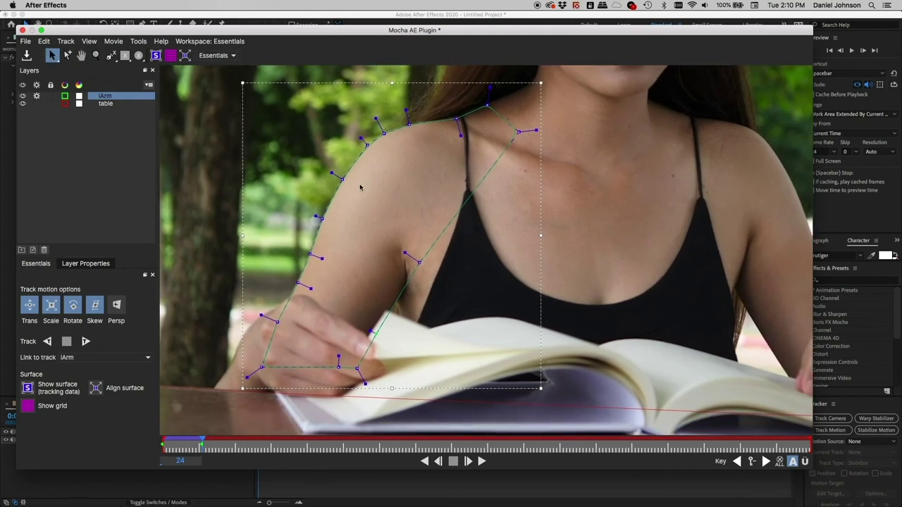
Track the lArm shape forward from frame 24 and stop at frame 69.
{"action": "left_click", "coordinate": [86, 342]}
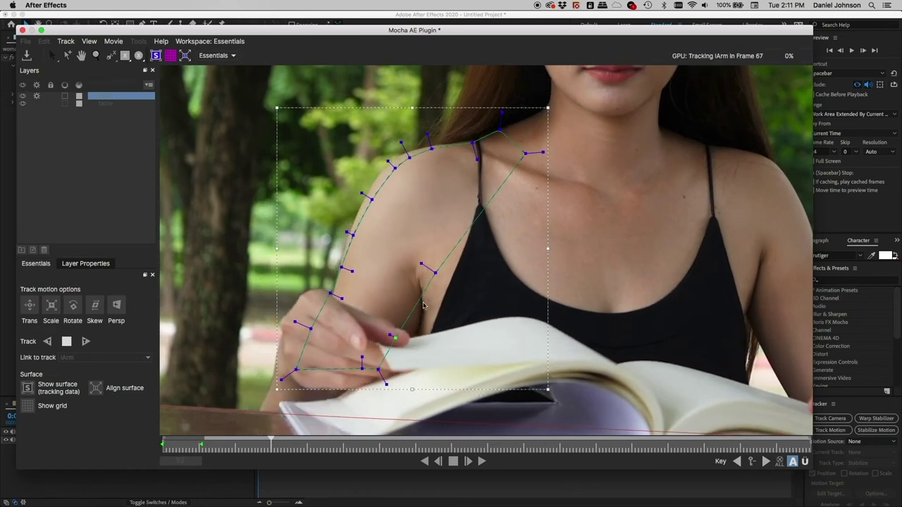
{"action": "left_click", "coordinate": [67, 342]}
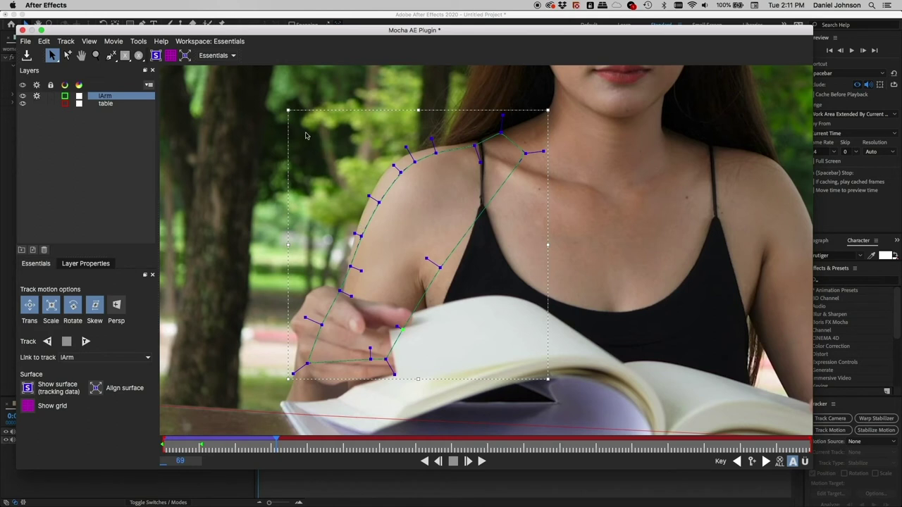
Rotate, resize and raise the lArm bounding box to match the arm on frame 69.
{"action": "left_click_drag", "start_coordinate": [289, 120], "coordinate": [269, 133]}
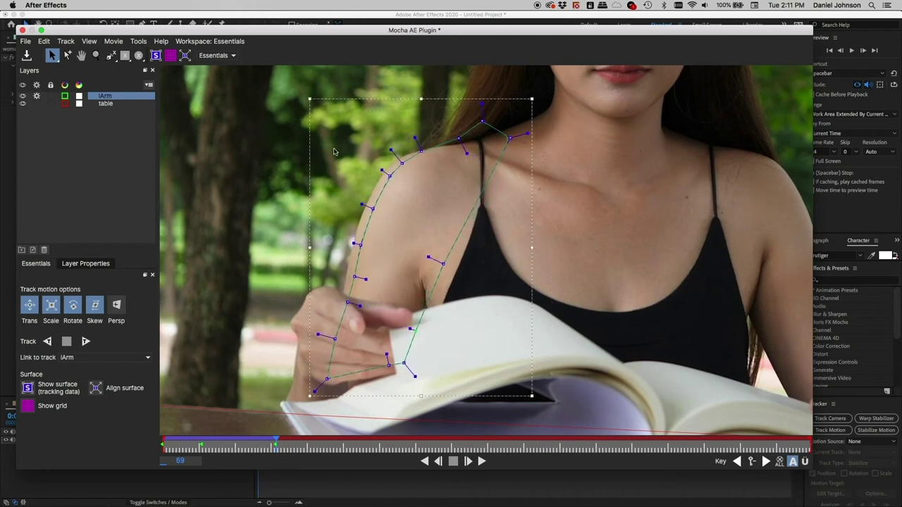
{"action": "left_click_drag", "start_coordinate": [422, 100], "coordinate": [420, 105]}
{"action": "left_click_drag", "start_coordinate": [420, 398], "coordinate": [421, 388]}
{"action": "left_click_drag", "start_coordinate": [308, 244], "coordinate": [305, 247]}
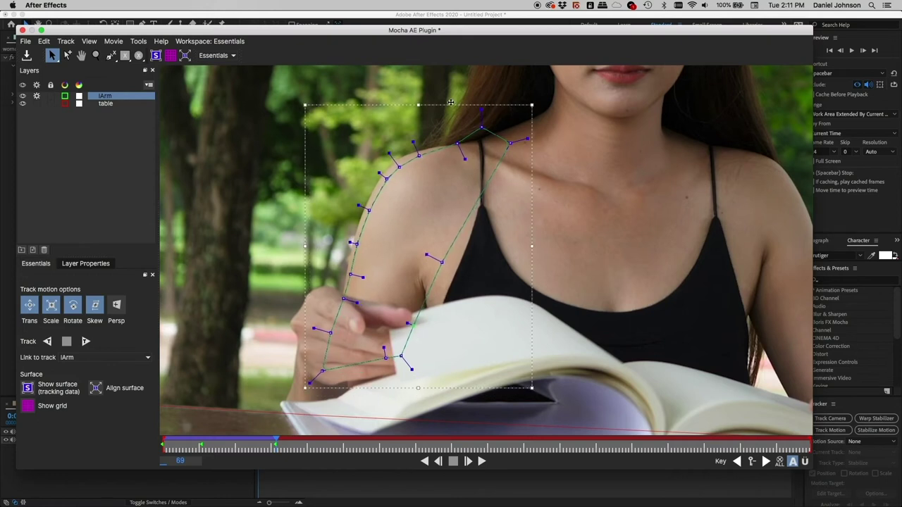
{"action": "left_click_drag", "start_coordinate": [418, 105], "coordinate": [417, 110]}
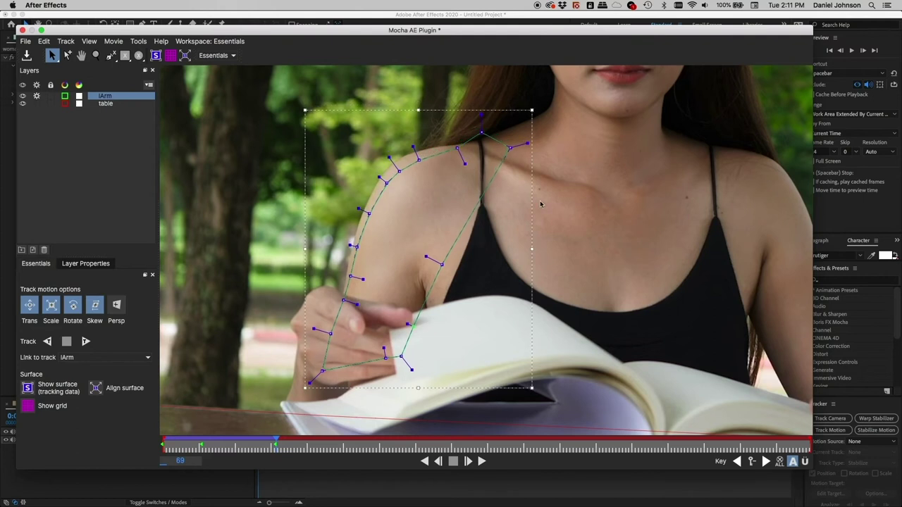
{"action": "left_click_drag", "start_coordinate": [528, 115], "coordinate": [522, 106]}
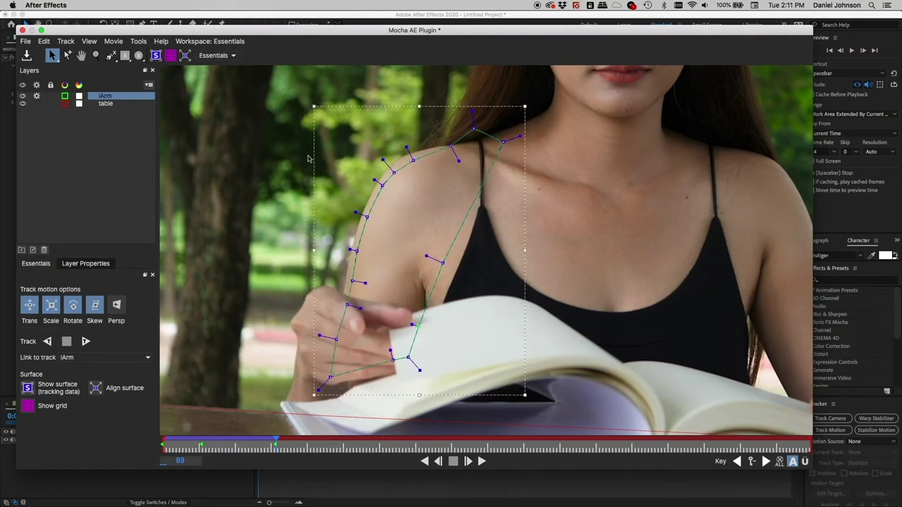
{"action": "left_click_drag", "start_coordinate": [313, 156], "coordinate": [310, 151]}
Reposition and straighten the lArm outline points near the book.
{"action": "left_click_drag", "start_coordinate": [412, 321], "coordinate": [420, 327]}
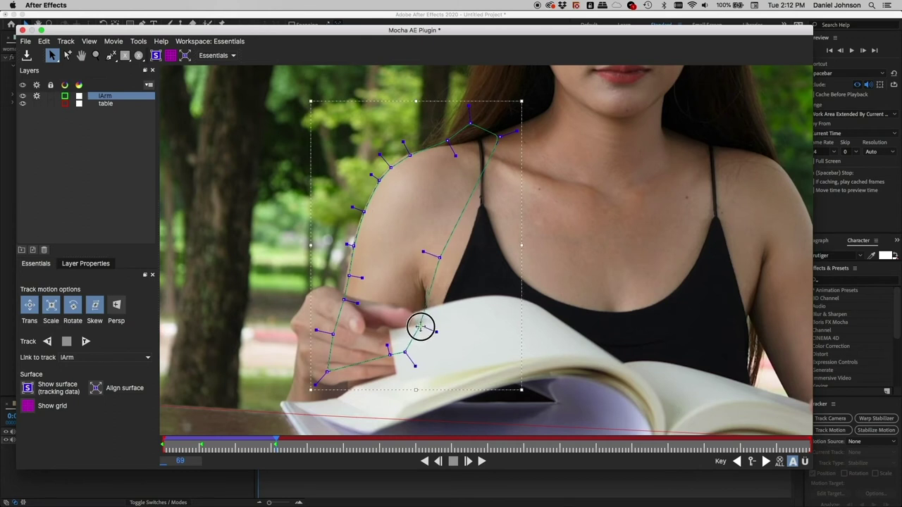
{"action": "left_click_drag", "start_coordinate": [440, 258], "coordinate": [454, 265]}
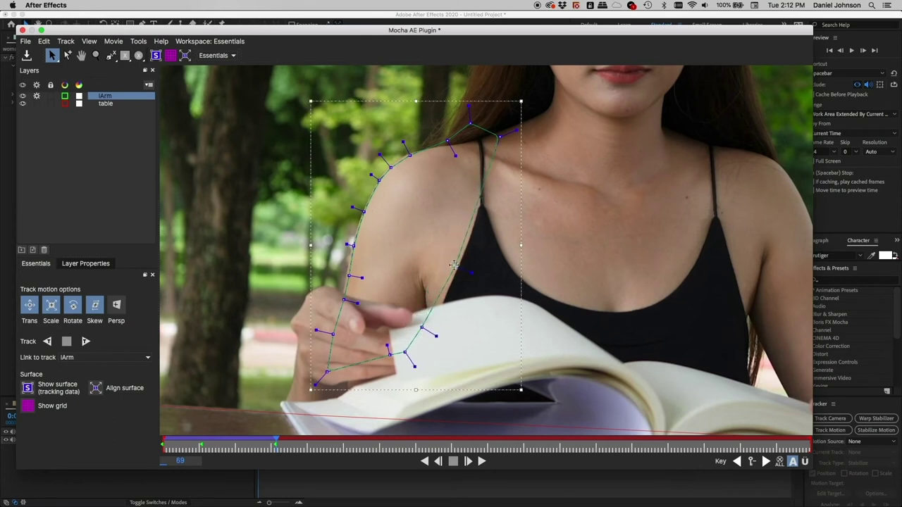
{"action": "scroll", "coordinate": [380, 289], "scroll_direction": "up", "scroll_amount": 5}
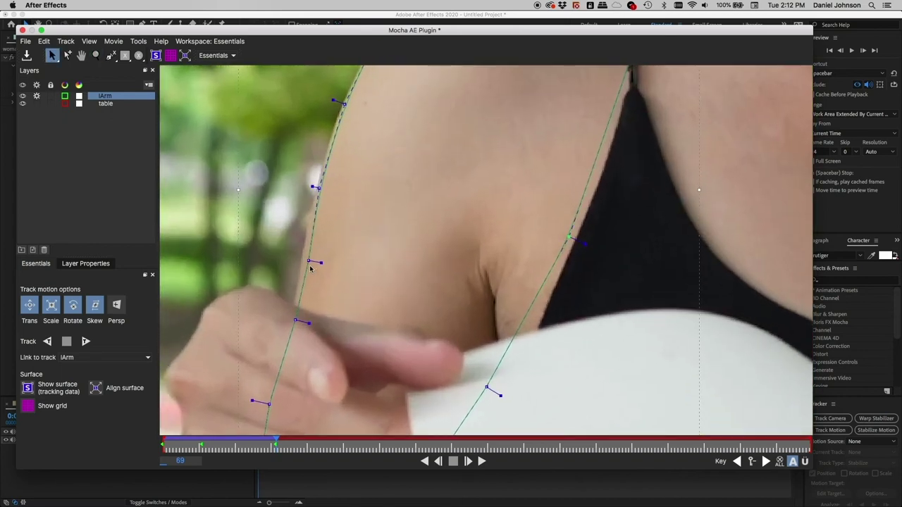
Pull the outline point near the fingers left onto the arm edge.
{"action": "left_click_drag", "start_coordinate": [310, 265], "coordinate": [300, 260]}
{"action": "left_click", "coordinate": [295, 321]}
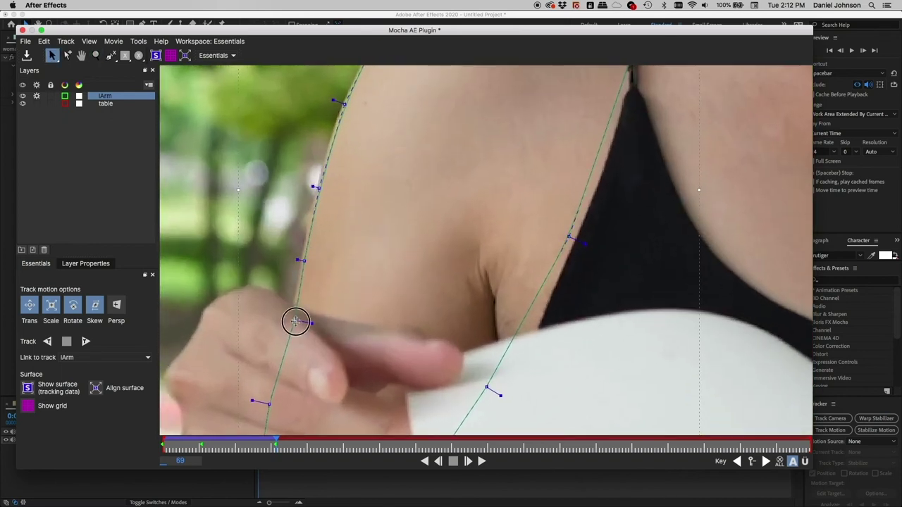
{"action": "left_click_drag", "start_coordinate": [415, 203], "coordinate": [297, 283]}
{"action": "left_click", "coordinate": [301, 281]}
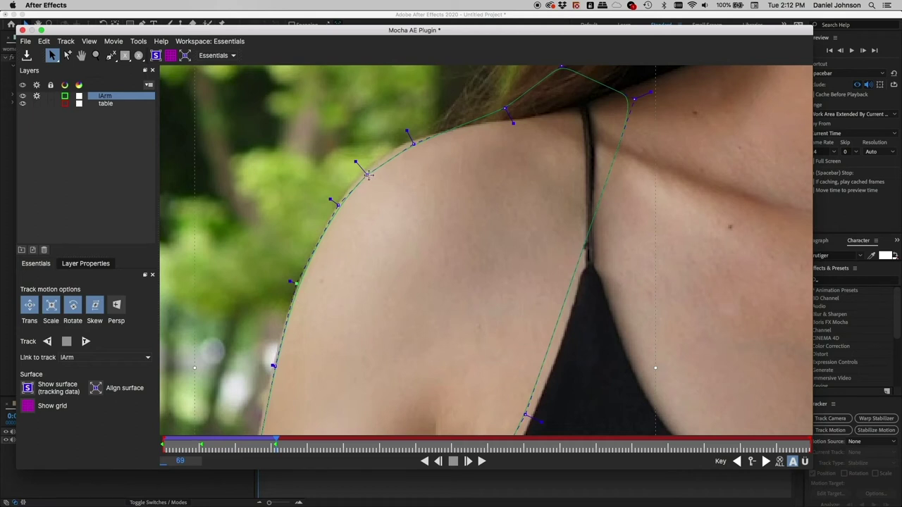
Drag the shoulder-top points and strap point down onto the shoulder curve.
{"action": "left_click_drag", "start_coordinate": [367, 175], "coordinate": [366, 172]}
{"action": "left_click_drag", "start_coordinate": [412, 143], "coordinate": [412, 143]}
{"action": "mouse_move", "coordinate": [508, 112]}
{"action": "left_mouse_down"}
{"action": "mouse_move", "coordinate": [520, 115]}
{"action": "mouse_move", "coordinate": [503, 117]}
{"action": "left_mouse_up"}
{"action": "left_click_drag", "start_coordinate": [561, 68], "coordinate": [586, 110]}
{"action": "mouse_move", "coordinate": [409, 129]}
{"action": "left_mouse_down"}
{"action": "mouse_move", "coordinate": [413, 139]}
{"action": "mouse_move", "coordinate": [409, 129]}
{"action": "left_mouse_up"}
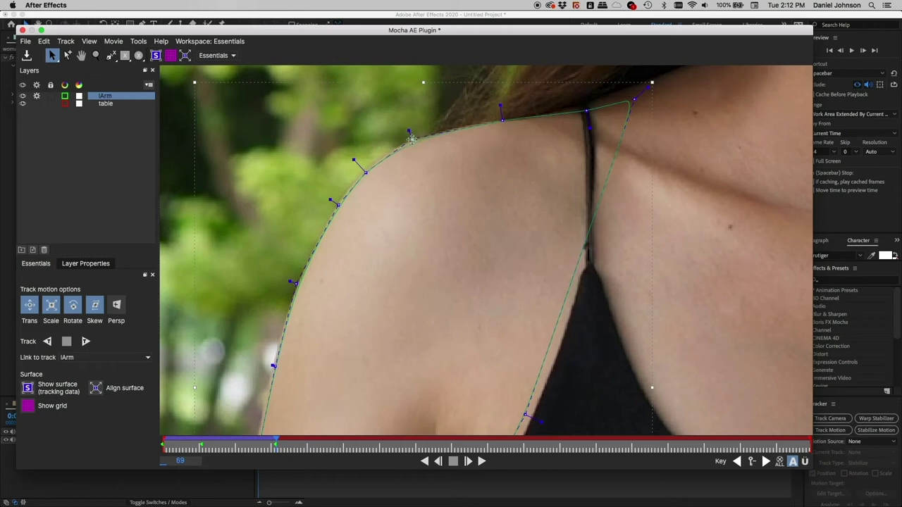
{"action": "left_click", "coordinate": [412, 139]}
{"action": "left_click", "coordinate": [365, 171]}
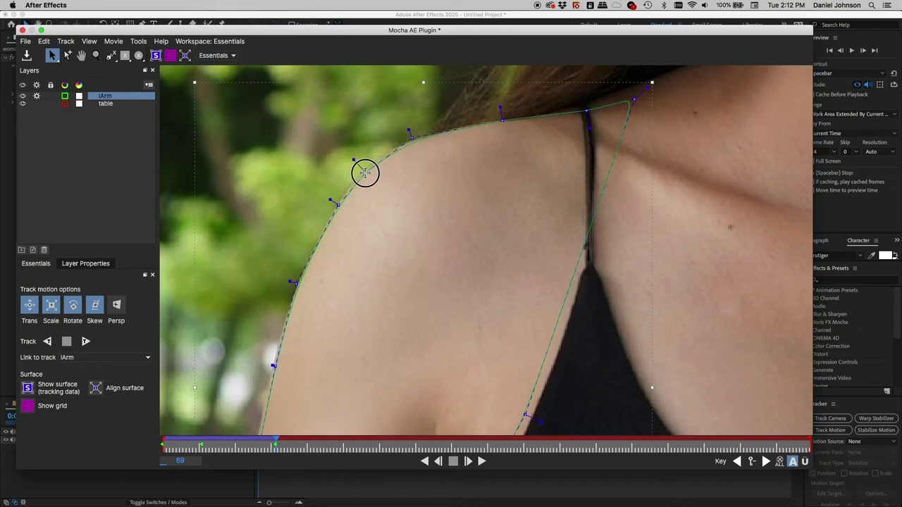
{"action": "left_click", "coordinate": [297, 283]}
{"action": "scroll", "coordinate": [433, 280], "scroll_direction": "down", "scroll_amount": 5}
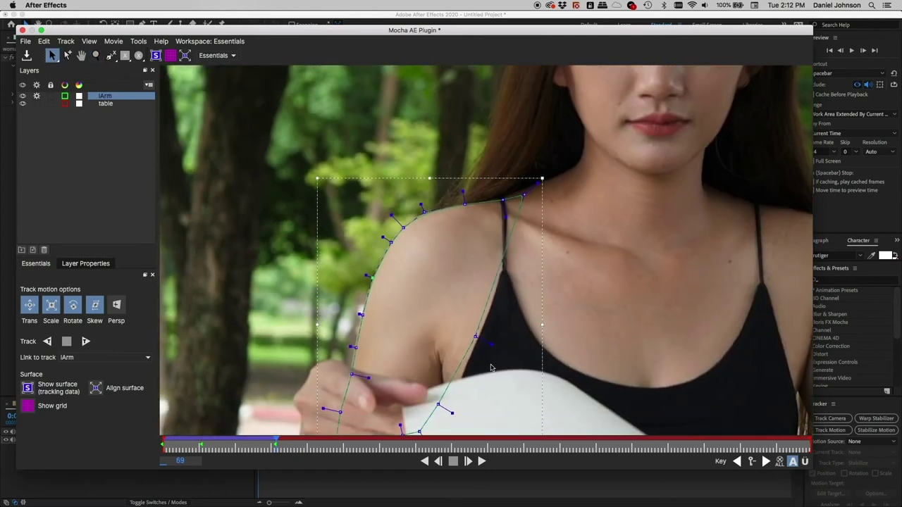
Pull the lArm bottom point down toward the book and resume forward tracking from frame 69.
{"action": "left_click_drag", "start_coordinate": [491, 368], "coordinate": [423, 246]}
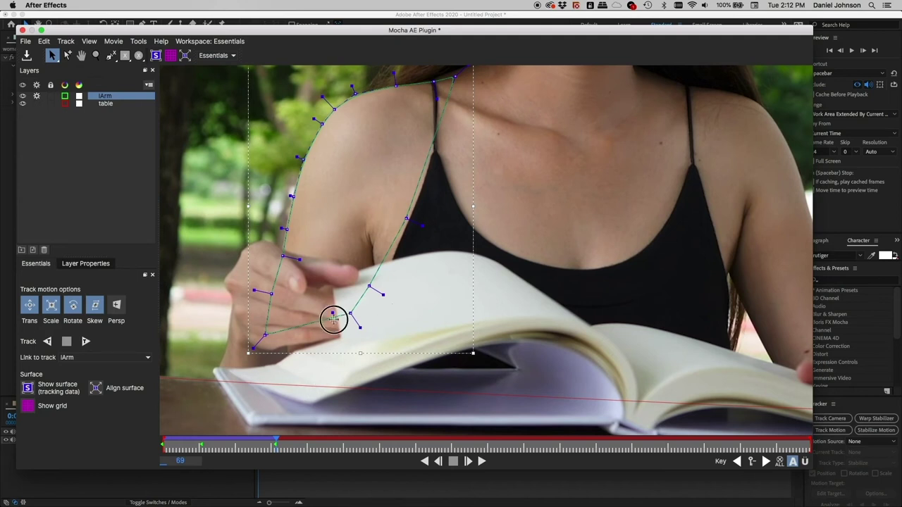
{"action": "left_click_drag", "start_coordinate": [332, 317], "coordinate": [338, 345]}
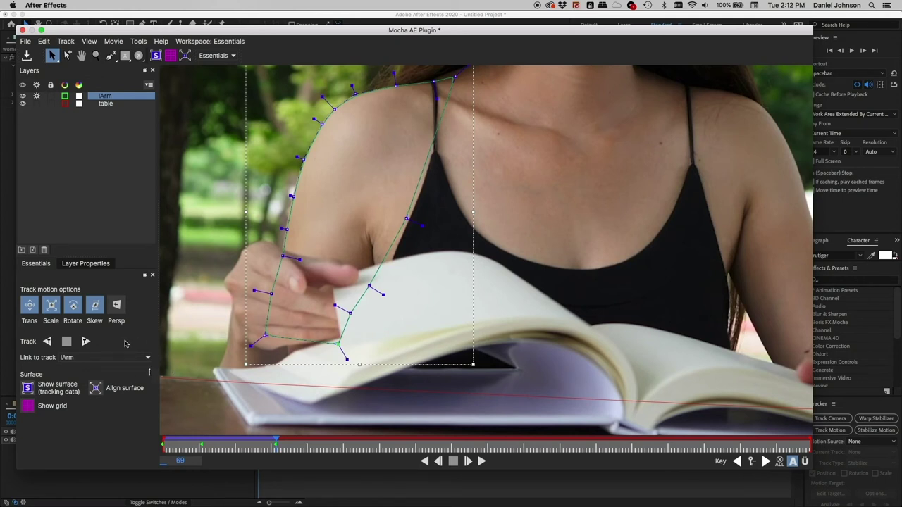
{"action": "left_click", "coordinate": [86, 341]}
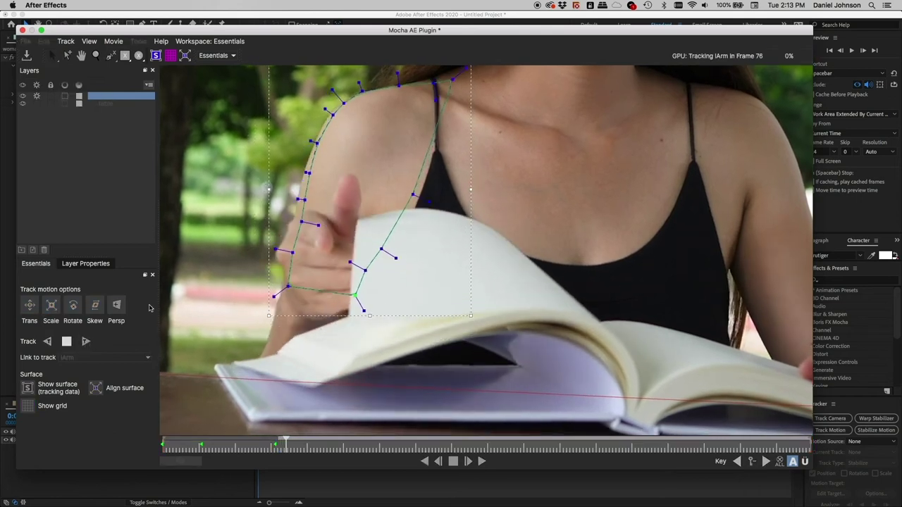
Stop the track at frame 79 and reselect the lArm shape.
{"action": "left_click", "coordinate": [66, 341]}
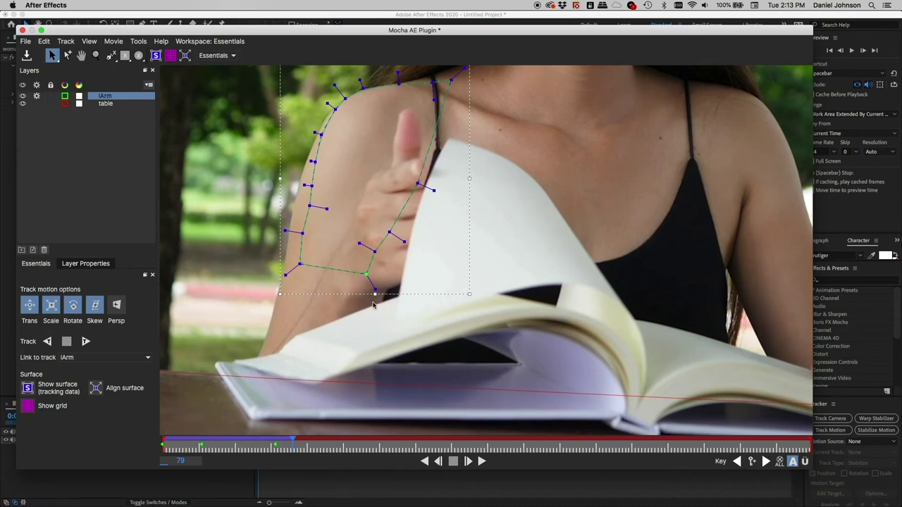
{"action": "left_click", "coordinate": [331, 305]}
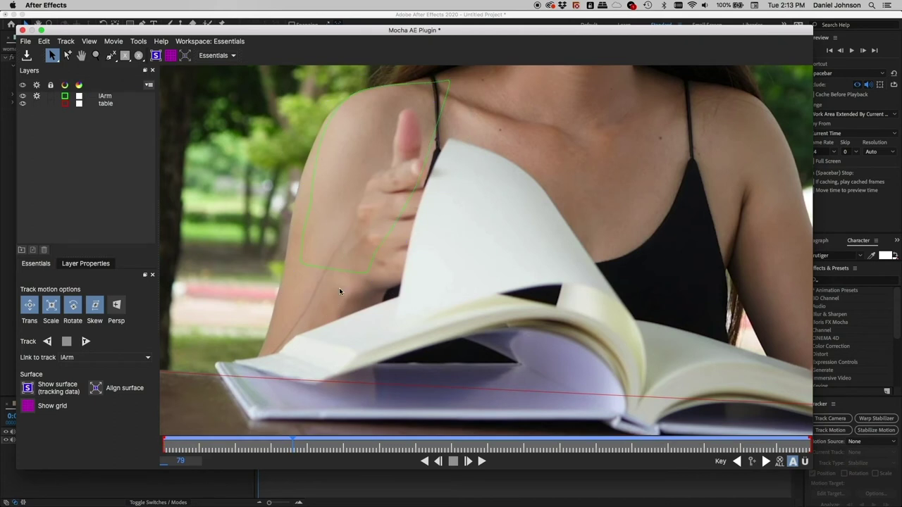
{"action": "left_click", "coordinate": [335, 272]}
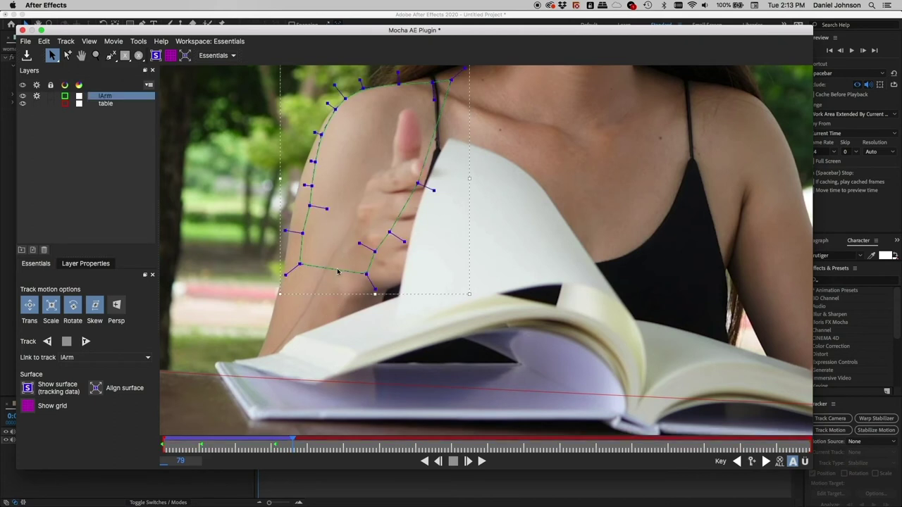
{"action": "left_click", "coordinate": [347, 227]}
{"action": "left_click_drag", "start_coordinate": [348, 230], "coordinate": [310, 323]}
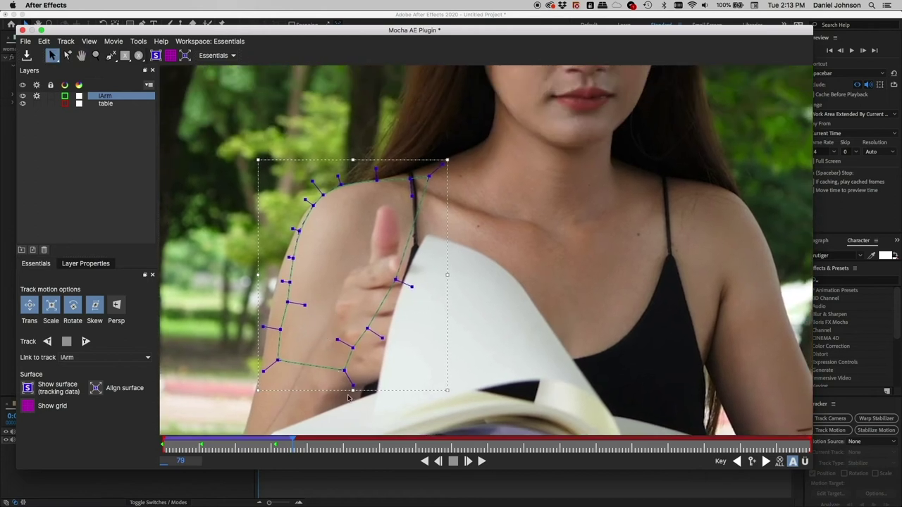
Stretch the lArm shape down over the book and widen it on both sides.
{"action": "left_click_drag", "start_coordinate": [352, 392], "coordinate": [353, 407]}
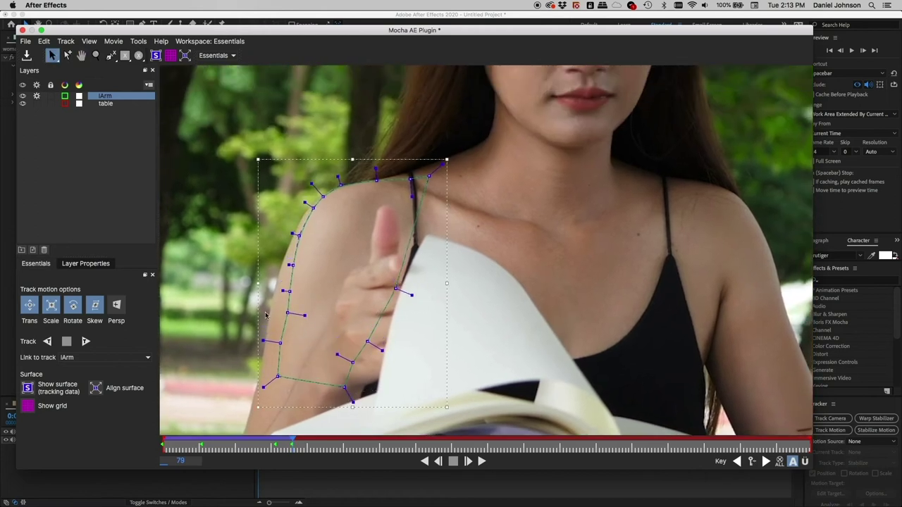
{"action": "left_click_drag", "start_coordinate": [259, 285], "coordinate": [253, 289]}
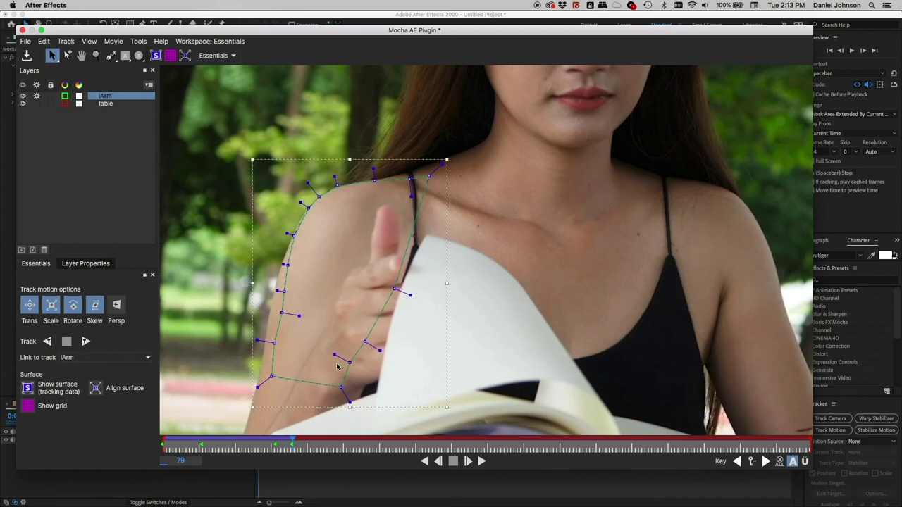
{"action": "left_click_drag", "start_coordinate": [342, 375], "coordinate": [383, 294]}
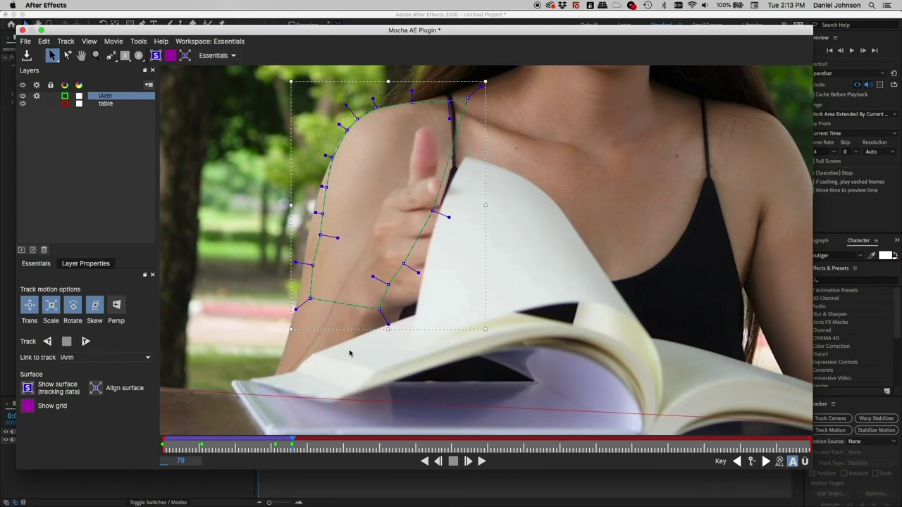
{"action": "left_click_drag", "start_coordinate": [387, 331], "coordinate": [374, 425]}
{"action": "left_click_drag", "start_coordinate": [289, 252], "coordinate": [279, 255]}
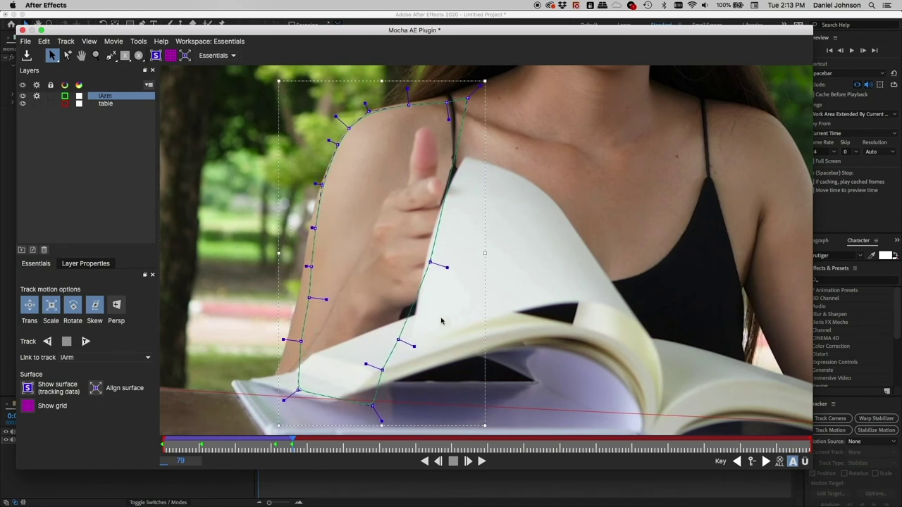
{"action": "left_click_drag", "start_coordinate": [486, 252], "coordinate": [492, 253]}
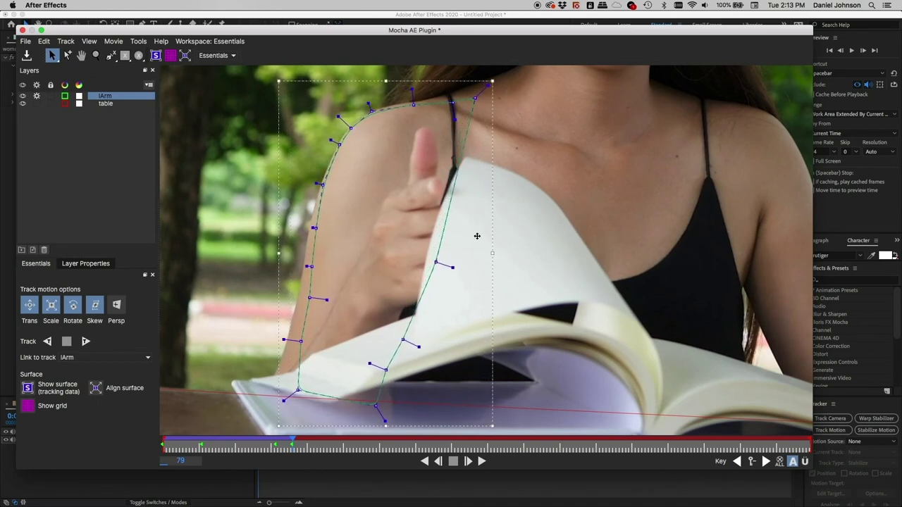
{"action": "left_click_drag", "start_coordinate": [384, 80], "coordinate": [385, 78]}
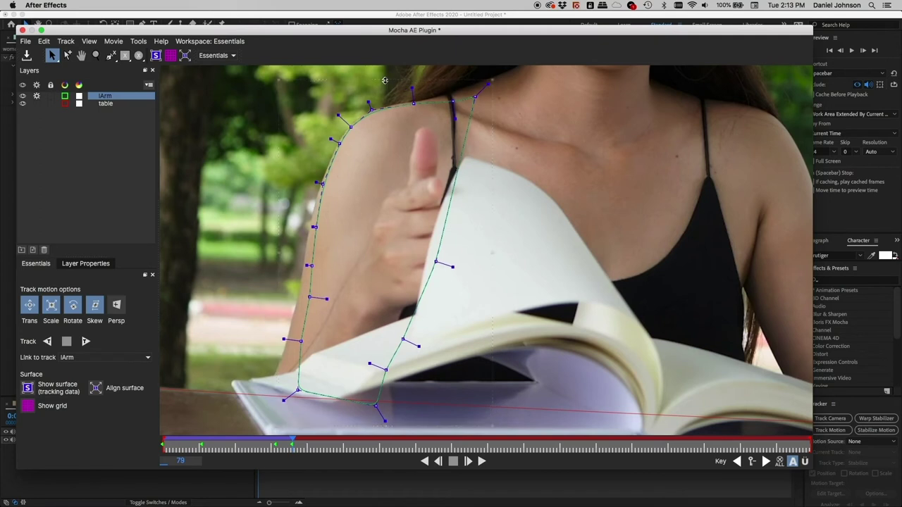
{"action": "left_click_drag", "start_coordinate": [379, 280], "coordinate": [401, 225]}
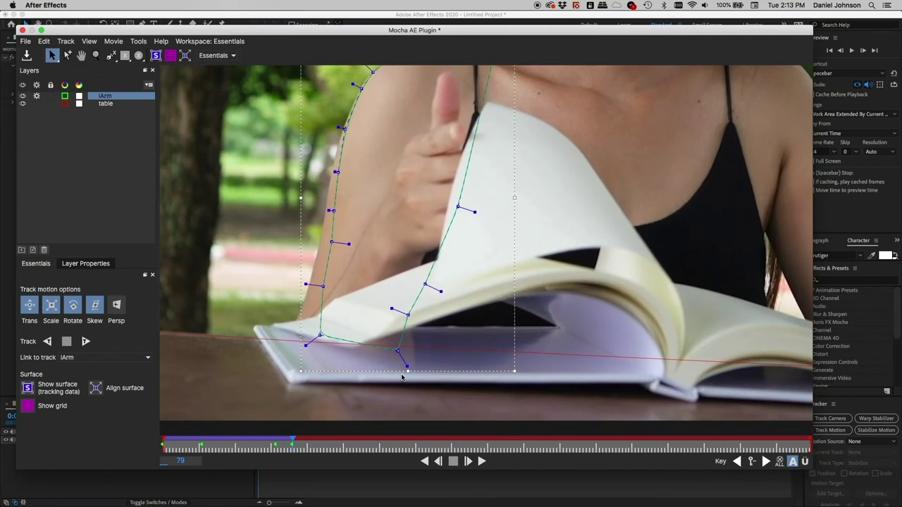
{"action": "mouse_move", "coordinate": [408, 371]}
{"action": "left_mouse_down"}
{"action": "mouse_move", "coordinate": [399, 381]}
{"action": "mouse_move", "coordinate": [406, 383]}
{"action": "left_mouse_up"}
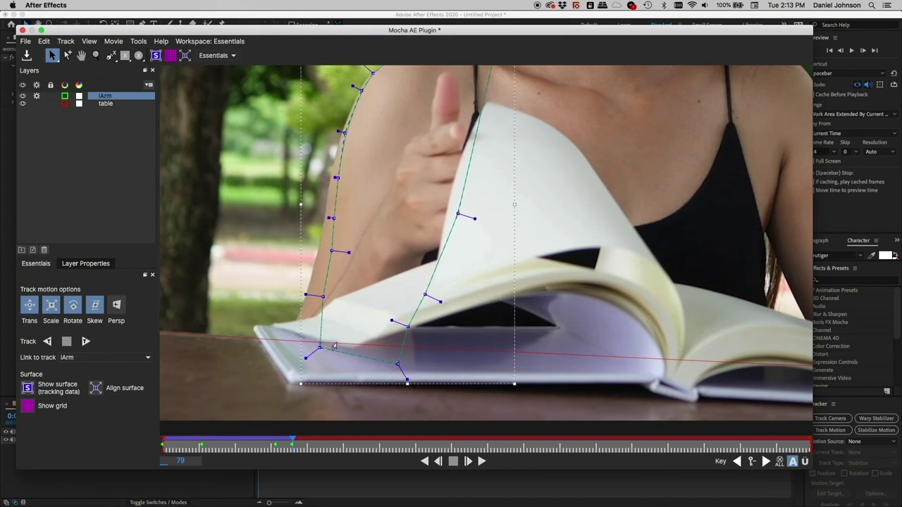
Rotate the lArm shape clockwise and nudge it into place along the arm.
{"action": "key", "text": "x"}
{"action": "left_click_drag", "start_coordinate": [437, 262], "coordinate": [405, 309]}
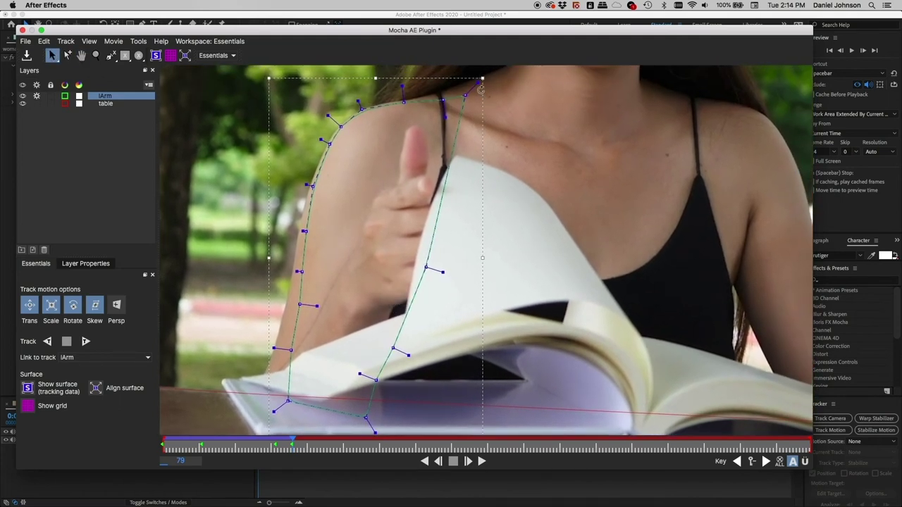
{"action": "left_click_drag", "start_coordinate": [480, 89], "coordinate": [470, 123]}
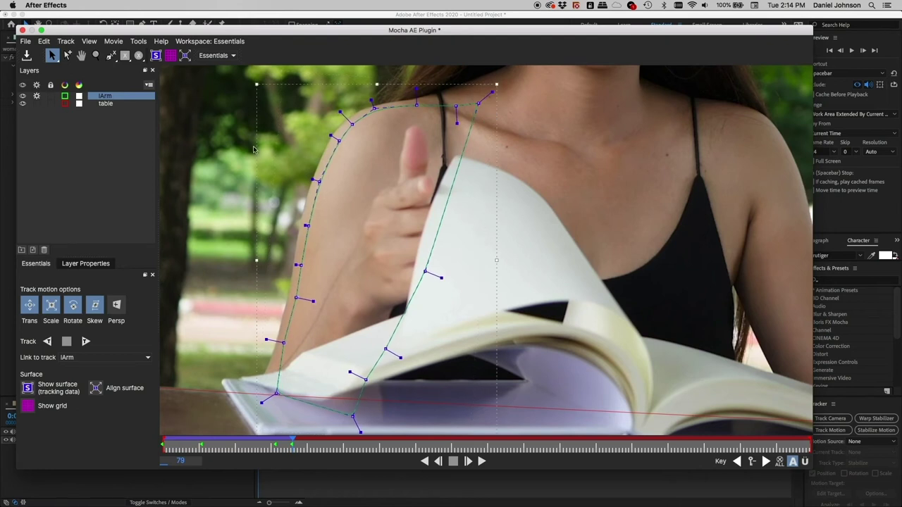
{"action": "left_click_drag", "start_coordinate": [253, 149], "coordinate": [250, 131]}
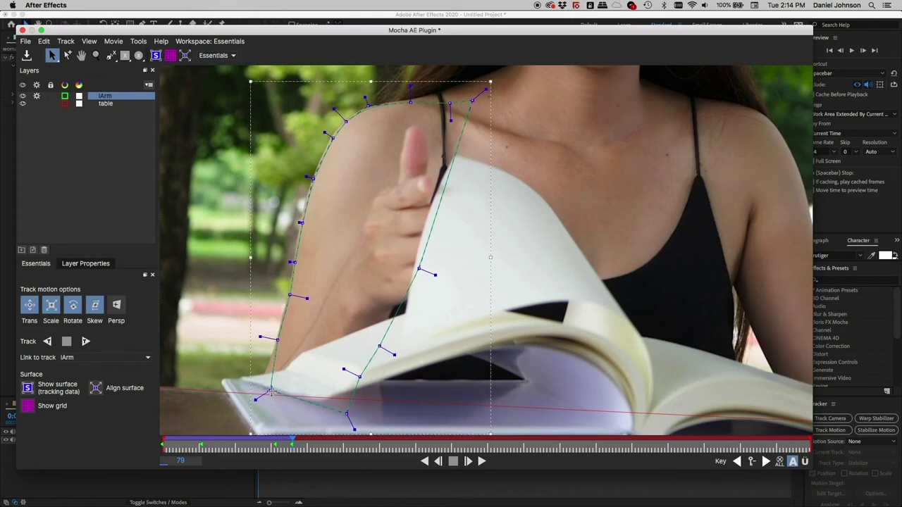
{"action": "left_click_drag", "start_coordinate": [272, 390], "coordinate": [259, 406]}
{"action": "left_click_drag", "start_coordinate": [249, 144], "coordinate": [251, 131]}
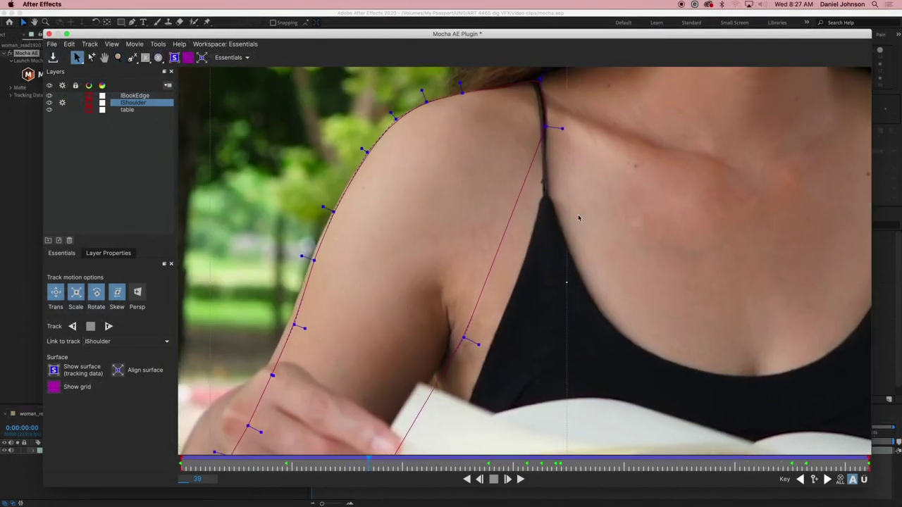
Zoom in and out around the lShoulder spline while stepping back to an earlier frame.
{"action": "scroll", "coordinate": [578, 218], "scroll_direction": "down", "scroll_amount": 2}
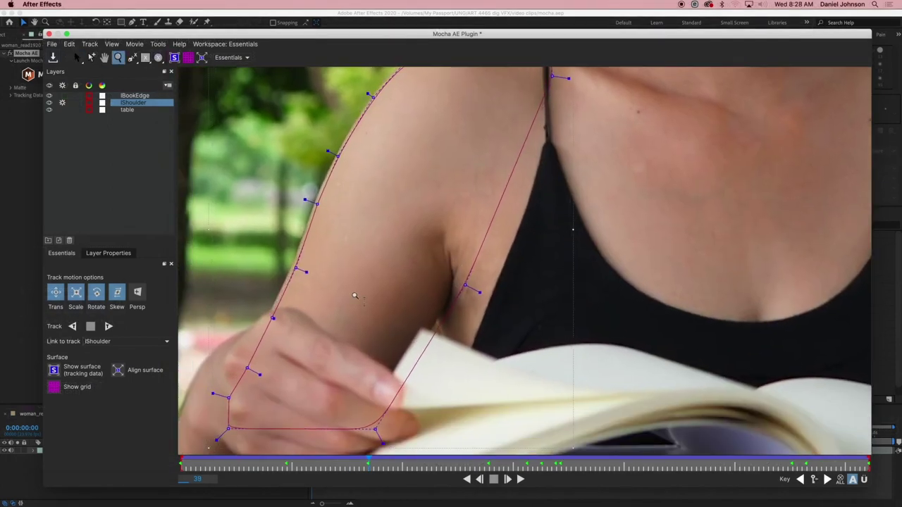
{"action": "scroll", "coordinate": [505, 221], "scroll_direction": "up", "scroll_amount": 3}
{"action": "scroll", "coordinate": [505, 220], "scroll_direction": "down", "scroll_amount": 2}
{"action": "key", "text": "z"}
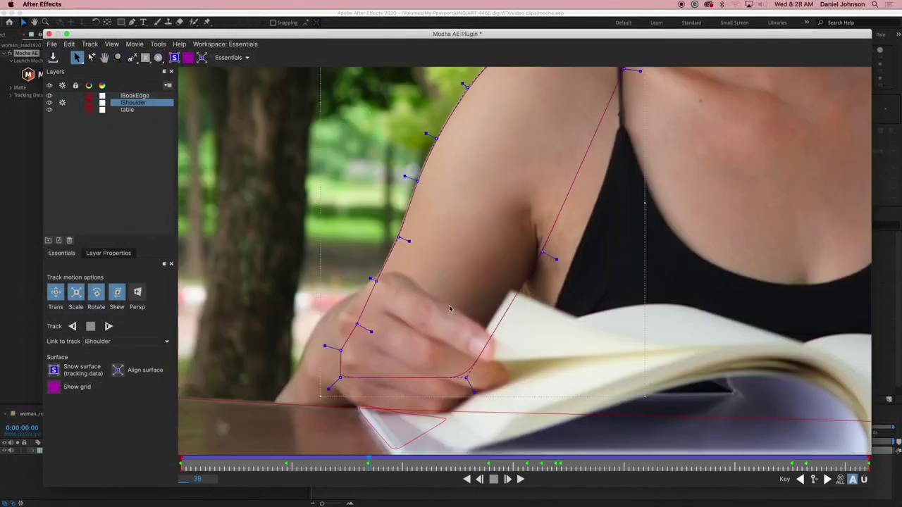
{"action": "scroll", "coordinate": [509, 158], "scroll_direction": "up", "scroll_amount": 3}
{"action": "scroll", "coordinate": [488, 325], "scroll_direction": "down", "scroll_amount": 3}
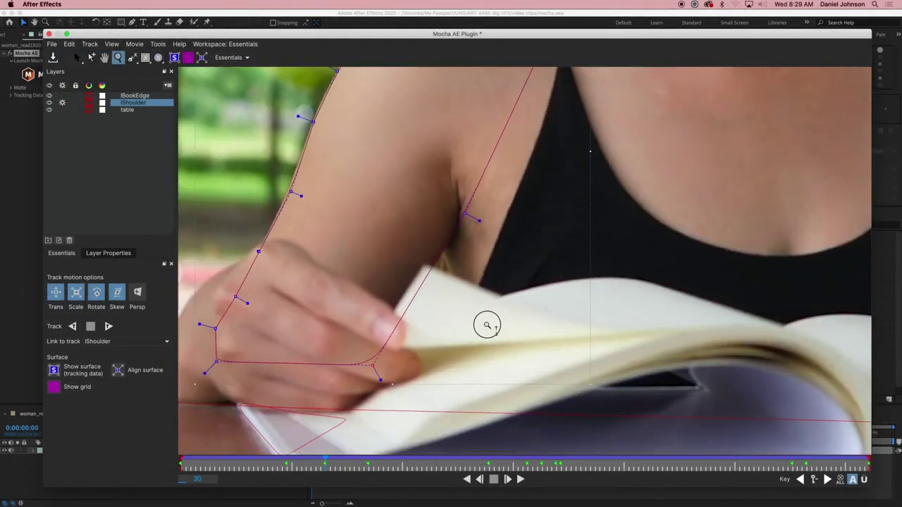
{"action": "scroll", "coordinate": [352, 420], "scroll_direction": "up", "scroll_amount": 2}
{"action": "scroll", "coordinate": [352, 419], "scroll_direction": "down", "scroll_amount": 3}
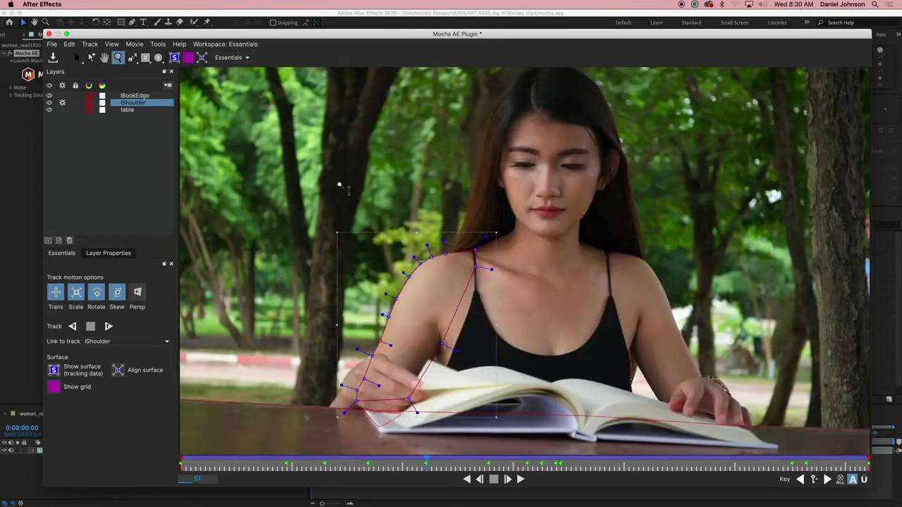
{"action": "scroll", "coordinate": [370, 306], "scroll_direction": "up", "scroll_amount": 4}
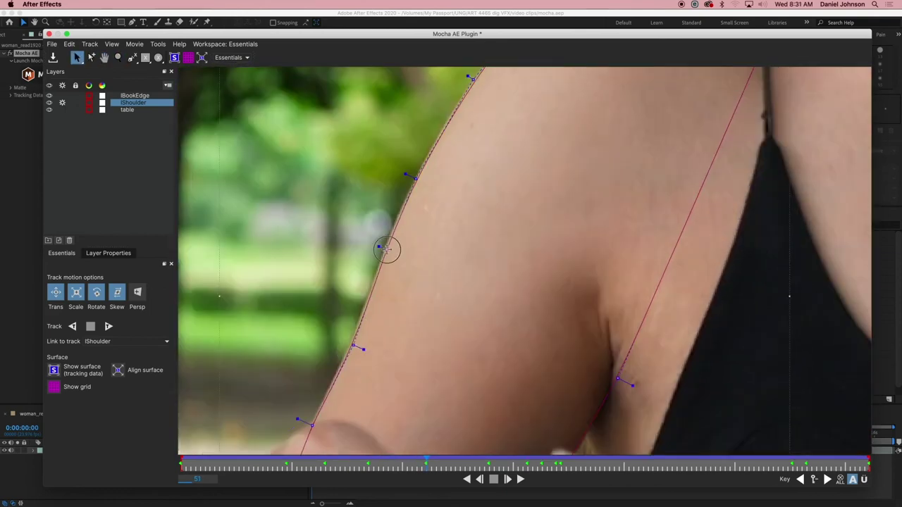
{"action": "scroll", "coordinate": [485, 348], "scroll_direction": "down", "scroll_amount": 1}
{"action": "scroll", "coordinate": [408, 252], "scroll_direction": "up", "scroll_amount": 2}
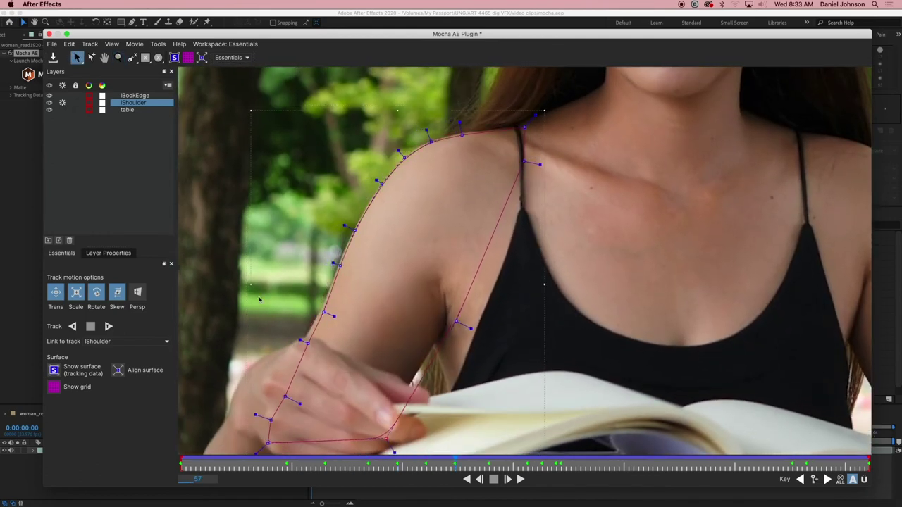
{"action": "scroll", "coordinate": [376, 285], "scroll_direction": "up", "scroll_amount": 1}
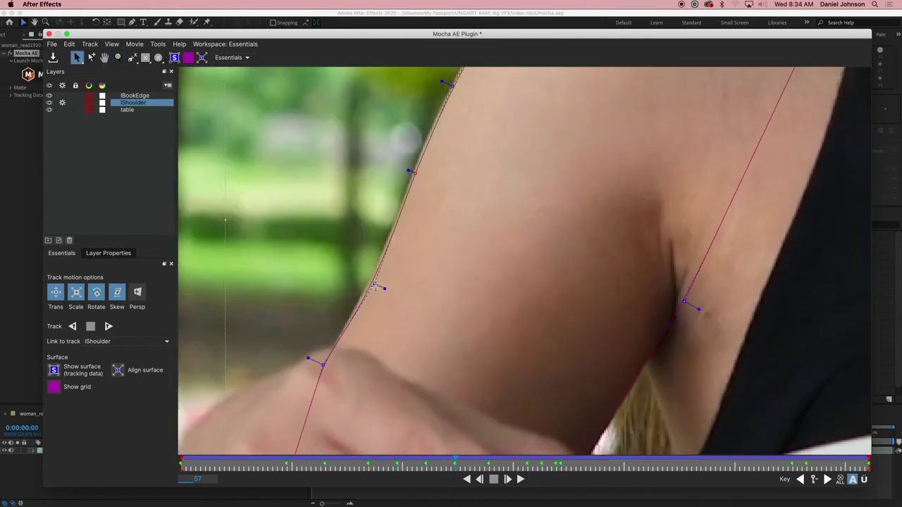
Pan onto the shoulder and armpit spline, return to frame 66, and zoom in on the armpit.
{"action": "left_click_drag", "start_coordinate": [566, 275], "coordinate": [469, 280]}
{"action": "left_click_drag", "start_coordinate": [534, 101], "coordinate": [361, 198]}
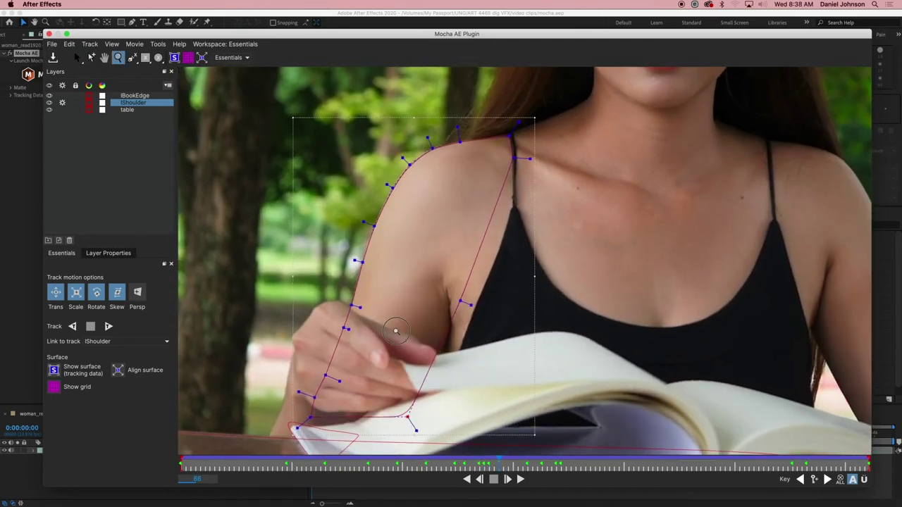
{"action": "left_click", "coordinate": [383, 275]}
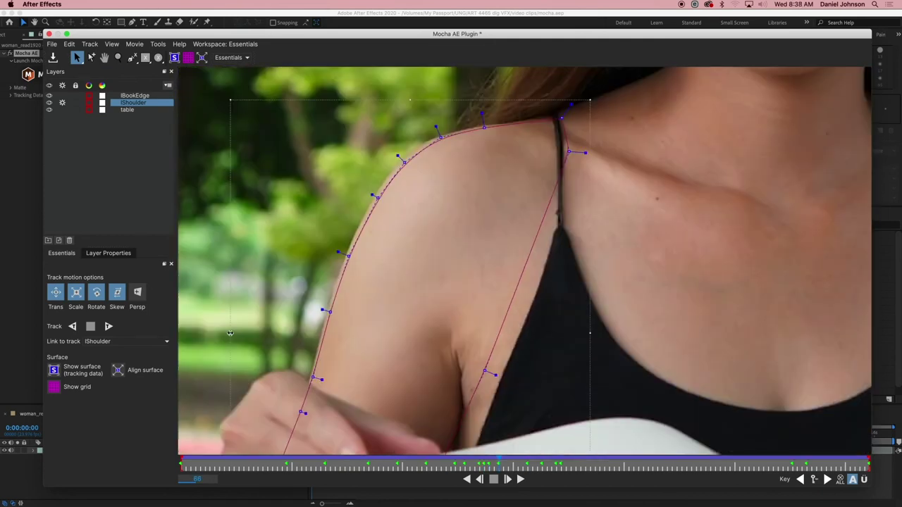
{"action": "left_click", "coordinate": [384, 276]}
{"action": "left_click", "coordinate": [383, 276]}
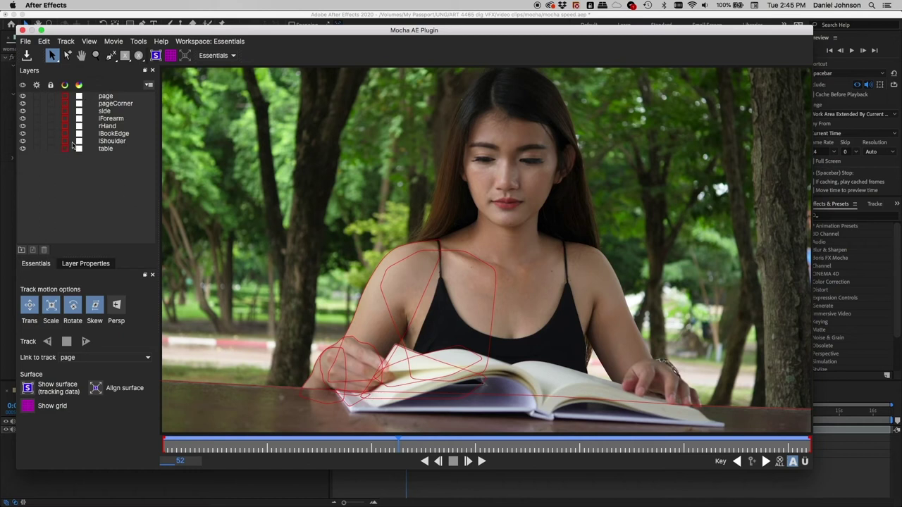
Inspect the page, pageCorner, side, lForearm, rHand, lBookEdge, lShoulder and table layers in turn.
{"action": "left_click", "coordinate": [108, 98]}
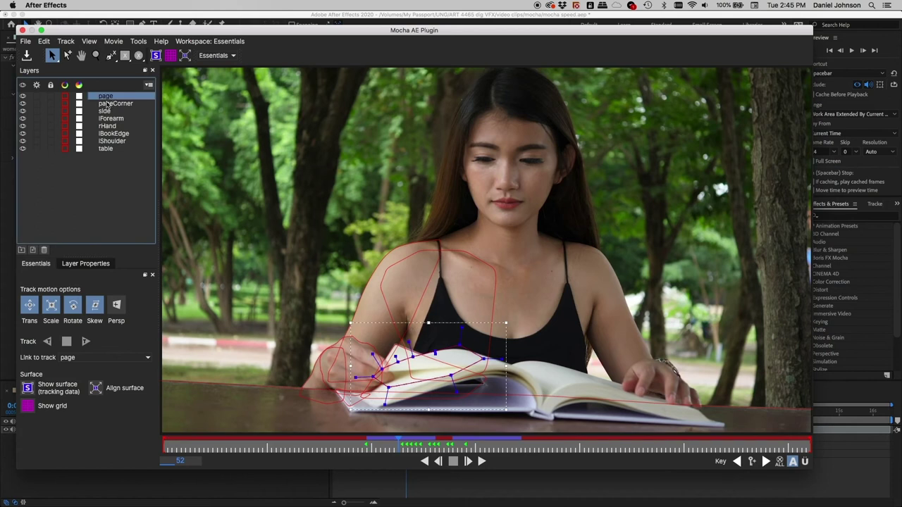
{"action": "left_click", "coordinate": [106, 103]}
{"action": "left_click", "coordinate": [105, 111]}
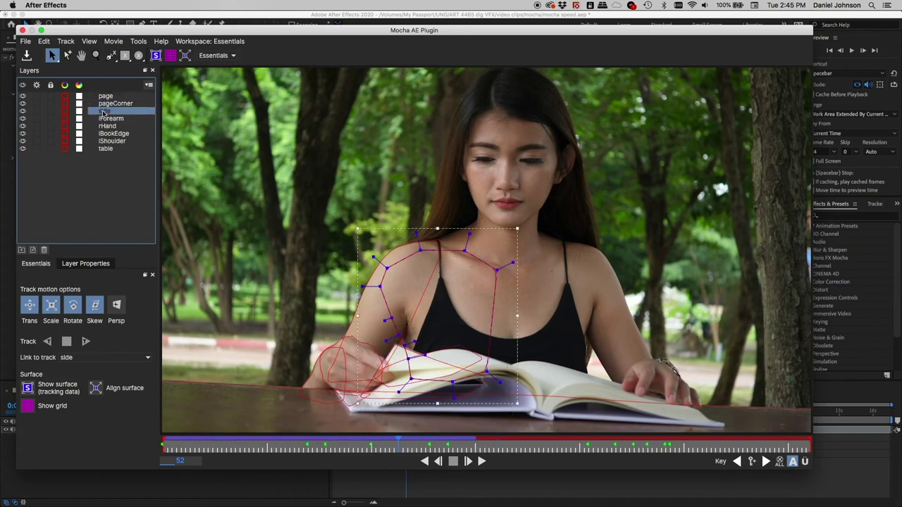
{"action": "left_click", "coordinate": [103, 120]}
{"action": "left_click", "coordinate": [105, 127]}
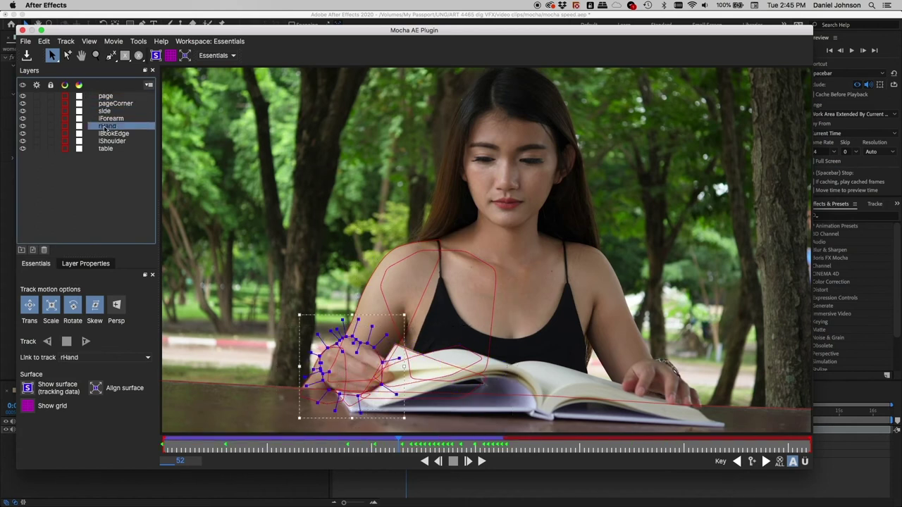
{"action": "left_click", "coordinate": [108, 133]}
{"action": "left_click", "coordinate": [106, 141]}
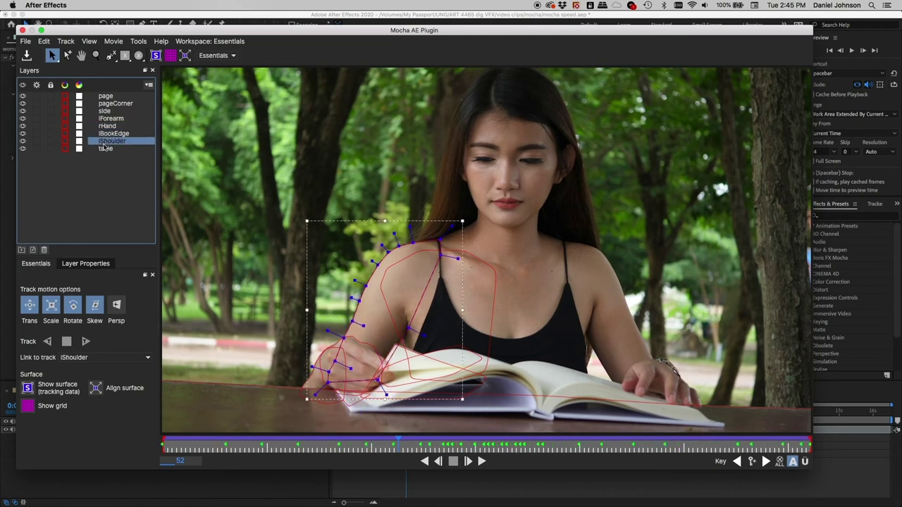
{"action": "left_click", "coordinate": [105, 149]}
Revisit lShoulder and rHand, then select lBookEdge and track it forwards.
{"action": "left_click", "coordinate": [106, 142]}
{"action": "left_click", "coordinate": [107, 134]}
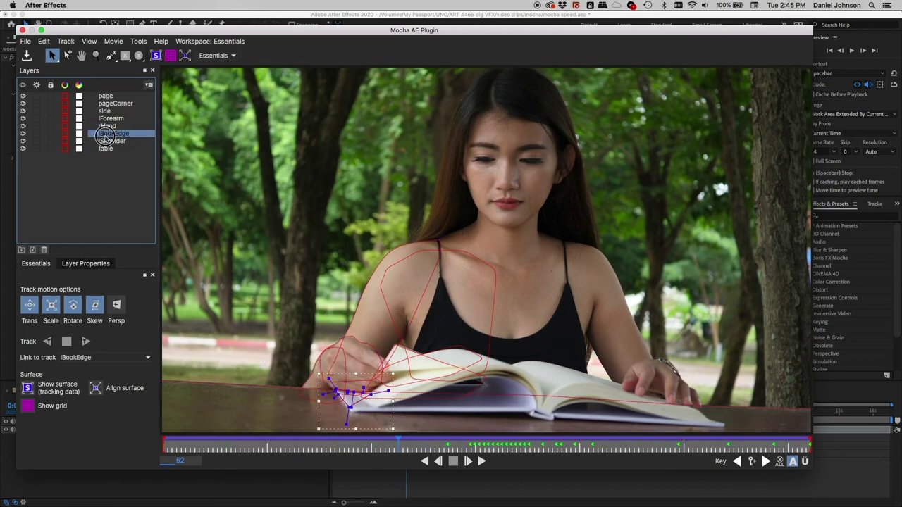
{"action": "left_click", "coordinate": [105, 125]}
{"action": "left_click", "coordinate": [106, 134]}
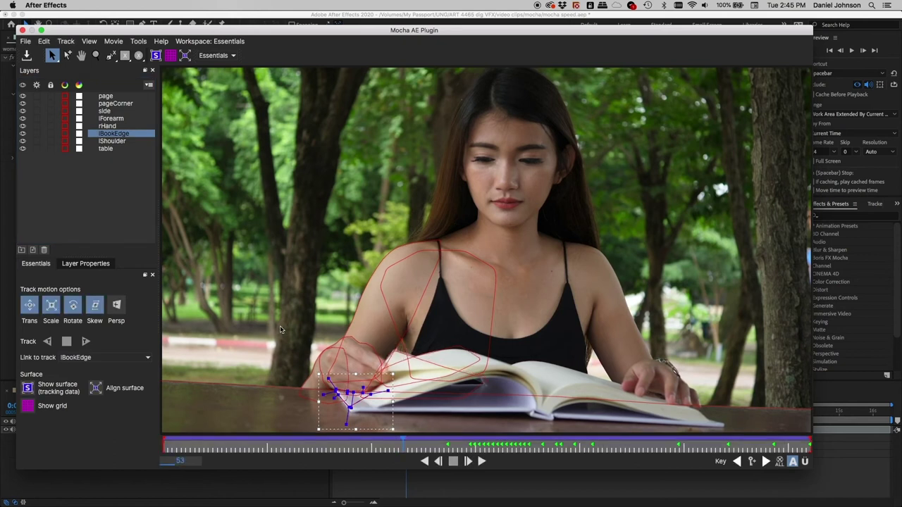
{"action": "key", "text": "t"}
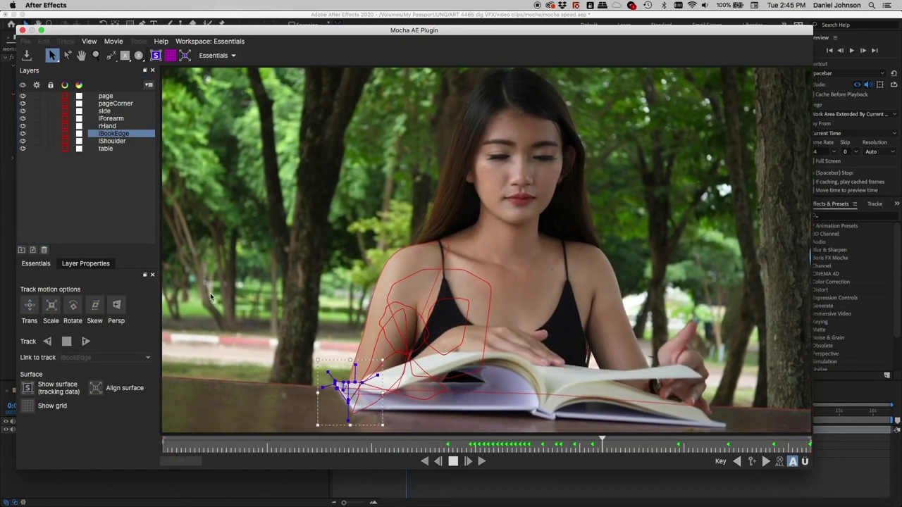
Deselect layers while the lBookEdge track finishes, then play the clip to review tracking.
{"action": "left_click", "coordinate": [406, 351]}
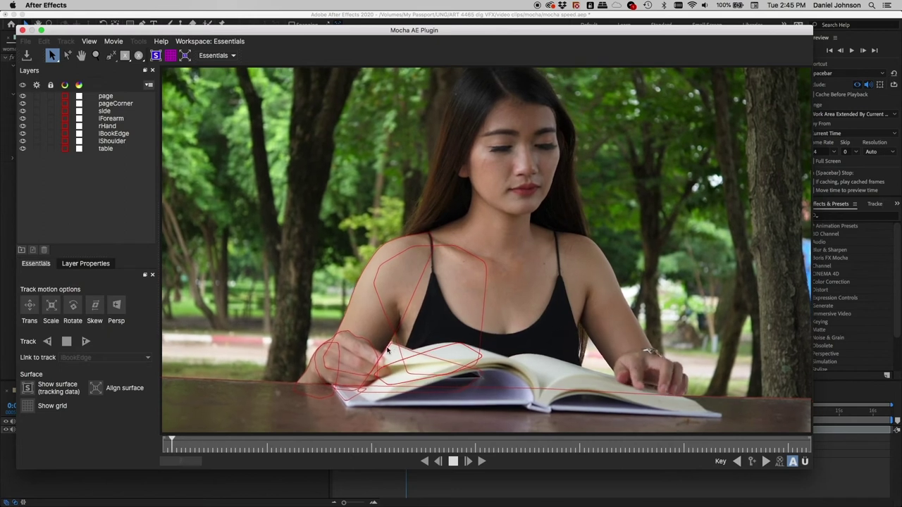
{"action": "key", "text": "l"}
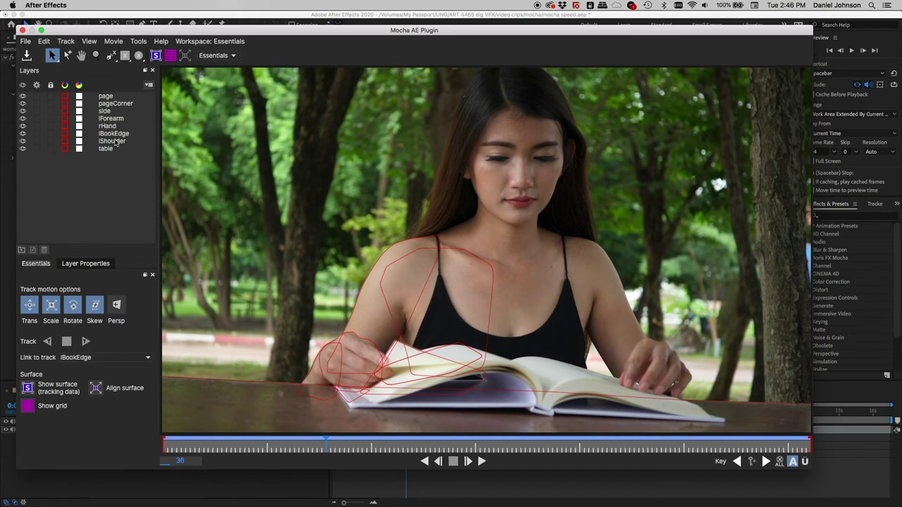
Select rHand at frame 0 with the view zoomed and centred on the hand.
{"action": "left_click", "coordinate": [107, 126]}
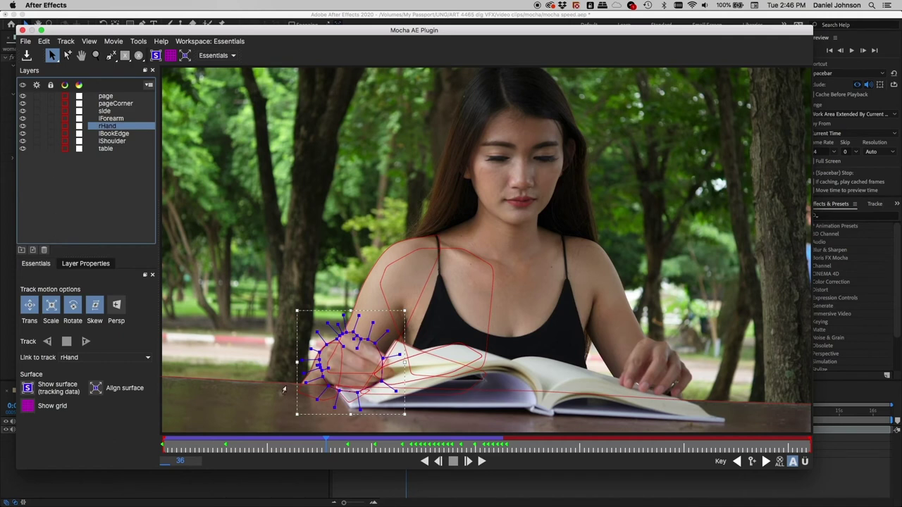
{"action": "key", "text": "Home"}
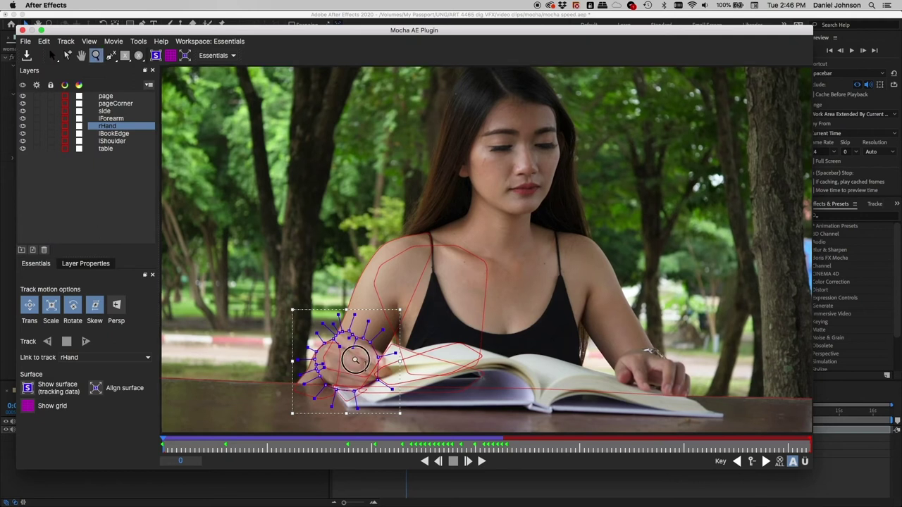
{"action": "scroll", "coordinate": [383, 201], "scroll_direction": "up", "scroll_amount": 5}
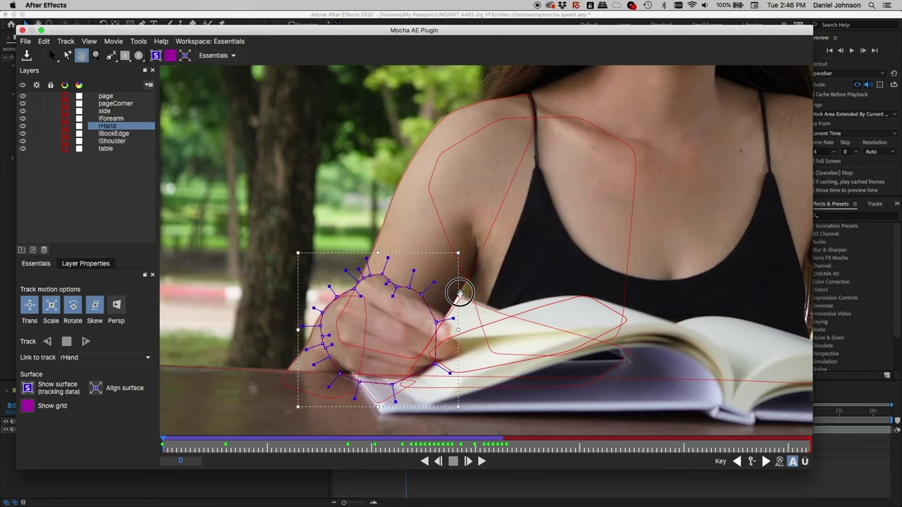
{"action": "left_click_drag", "start_coordinate": [459, 293], "coordinate": [480, 276]}
{"action": "key", "text": "s"}
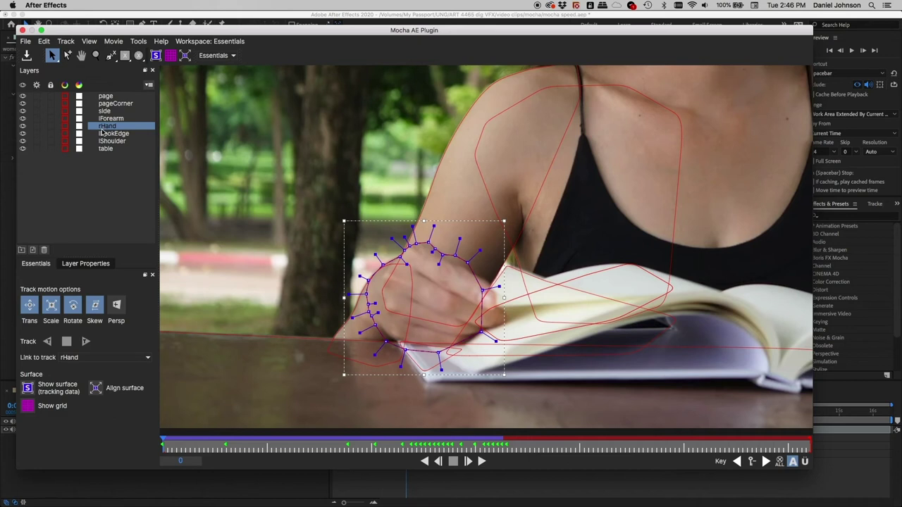
Step through the rHand keyframes at 14 and 41 and onward to frame 77, comparing neighbouring frames.
{"action": "key", "text": "ctrl+Right"}
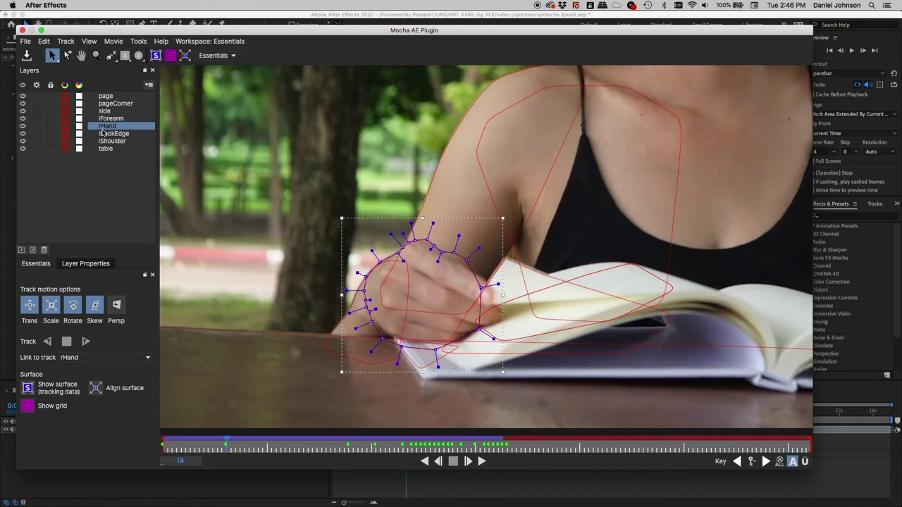
{"action": "key", "text": "ctrl+Right"}
{"action": "key", "text": "ctrl+Right"}
{"action": "key", "text": "ctrl+Right"}
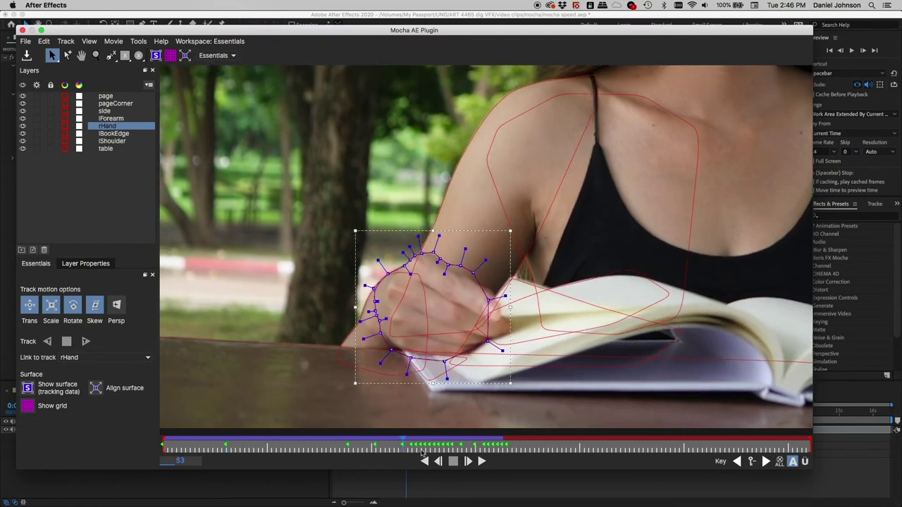
{"action": "key", "text": "ctrl+Right"}
{"action": "key", "text": "ctrl+Right"}
{"action": "key", "text": "ctrl+Right"}
{"action": "key", "text": "ctrl+Right"}
{"action": "key", "text": "ctrl+Right"}
{"action": "key", "text": "ctrl+Right"}
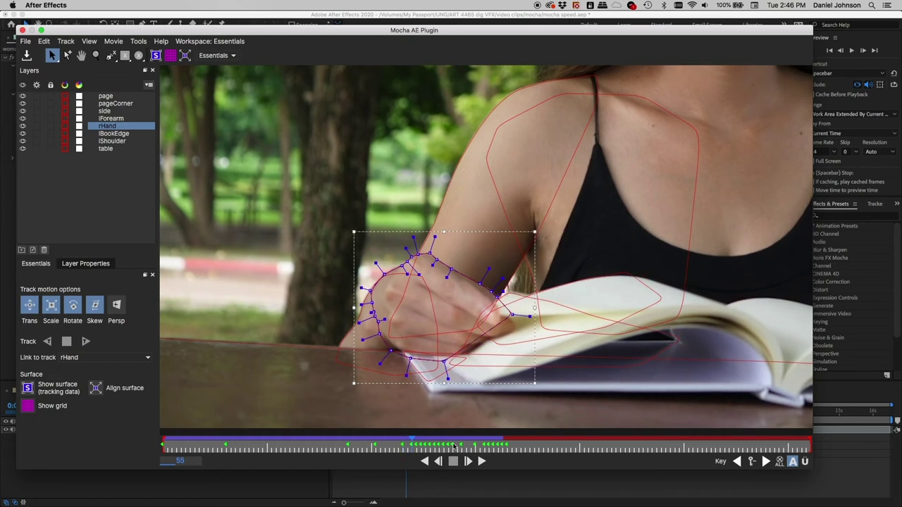
{"action": "key", "text": "ctrl+Right"}
{"action": "key", "text": "ctrl+Right"}
{"action": "key", "text": "ctrl+Right"}
{"action": "key", "text": "ctrl+Right"}
{"action": "key", "text": "ctrl+Right"}
{"action": "key", "text": "ctrl+Right"}
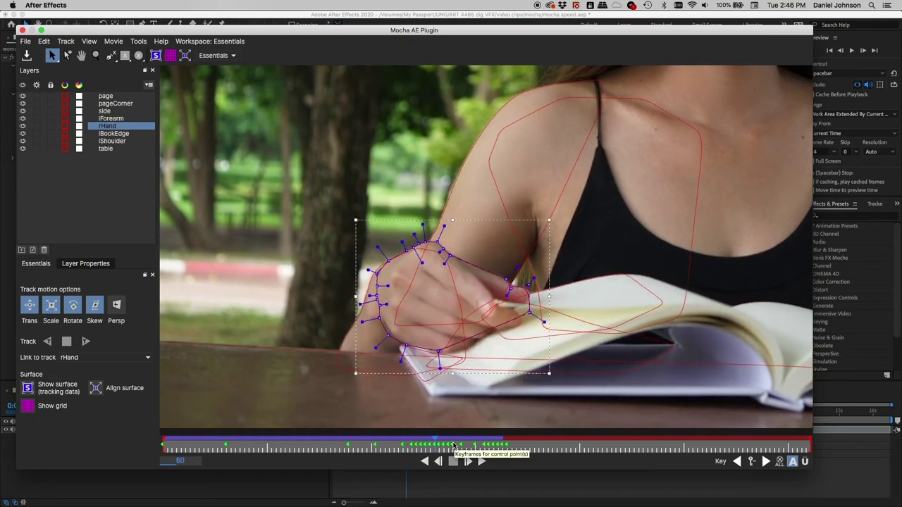
{"action": "key", "text": "ctrl+Right"}
{"action": "key", "text": "ctrl+Right"}
{"action": "key", "text": "ctrl+Right"}
{"action": "key", "text": "ctrl+Right"}
{"action": "key", "text": "ctrl+Right"}
{"action": "key", "text": "ctrl+Right"}
{"action": "key", "text": "ctrl+Right"}
{"action": "key", "text": "ctrl+Right"}
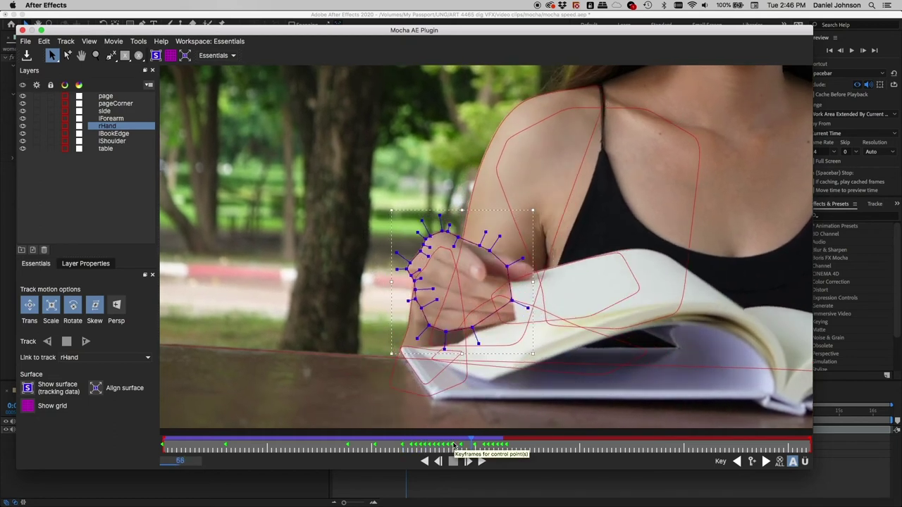
{"action": "key", "text": "ctrl+Right"}
{"action": "key", "text": "ctrl+Right"}
{"action": "key", "text": "ctrl+Right"}
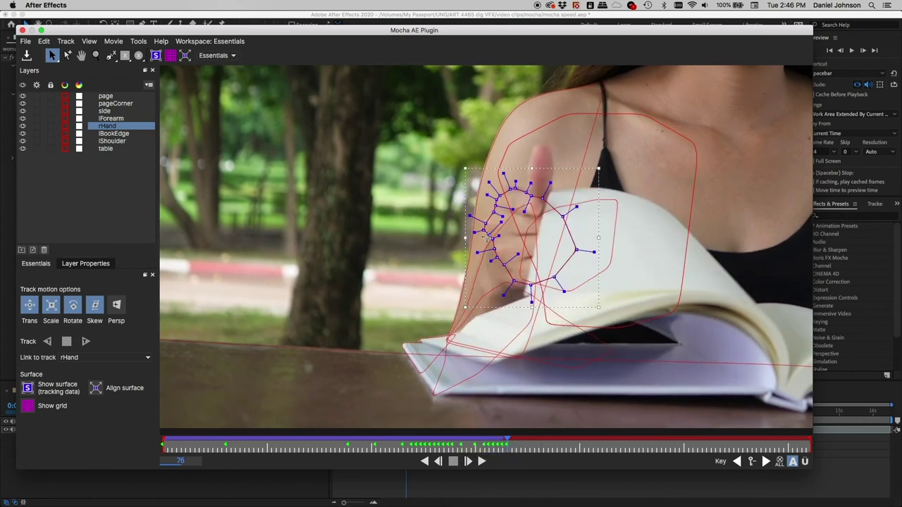
{"action": "key", "text": "ctrl+Left"}
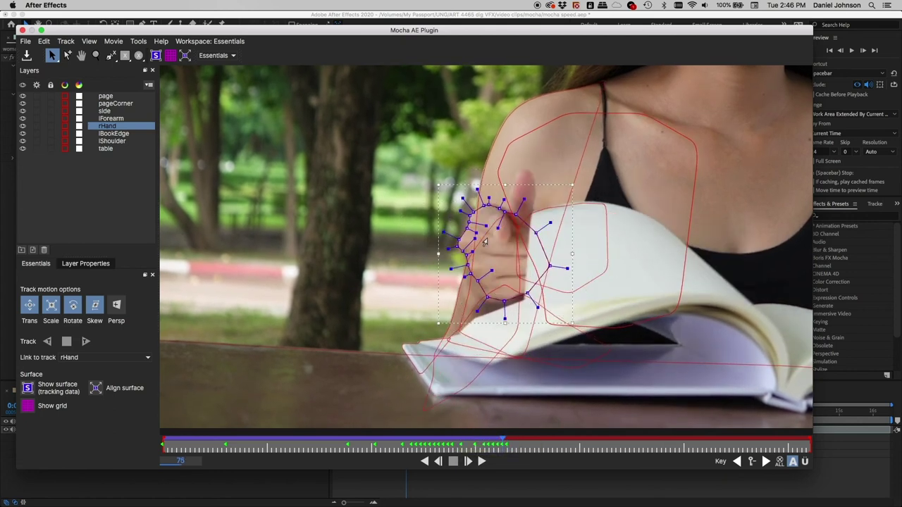
{"action": "key", "text": "ctrl+Right"}
{"action": "key", "text": "ctrl+Right"}
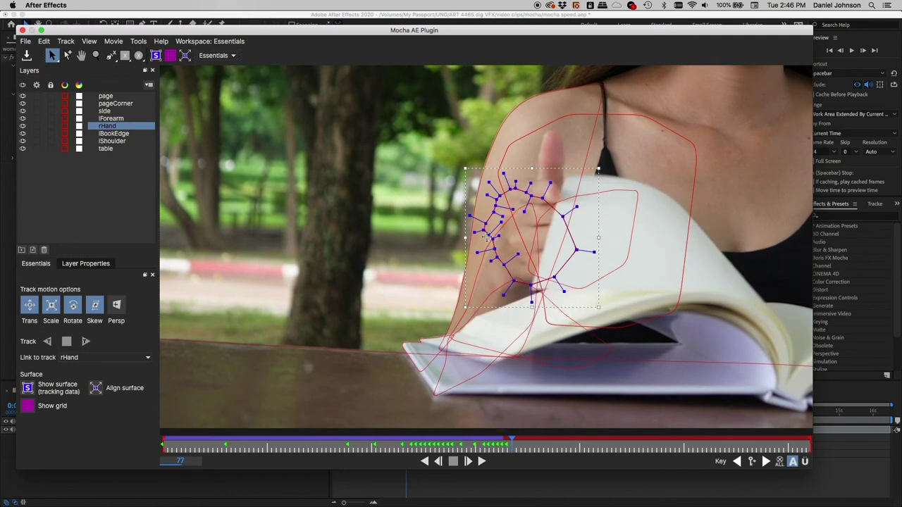
{"action": "key", "text": "ctrl+Right"}
{"action": "key", "text": "ctrl+Left"}
{"action": "key", "text": "ctrl+Right"}
{"action": "key", "text": "ctrl+Left"}
Deactivate rHand at frame 77, reactivate it at 76, replay the hand track, then select page.
{"action": "left_click", "coordinate": [149, 86]}
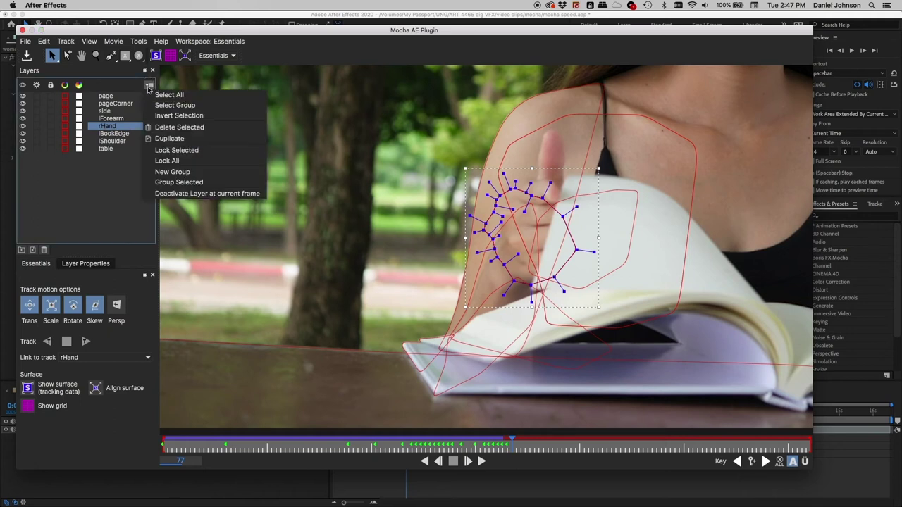
{"action": "left_click", "coordinate": [196, 195]}
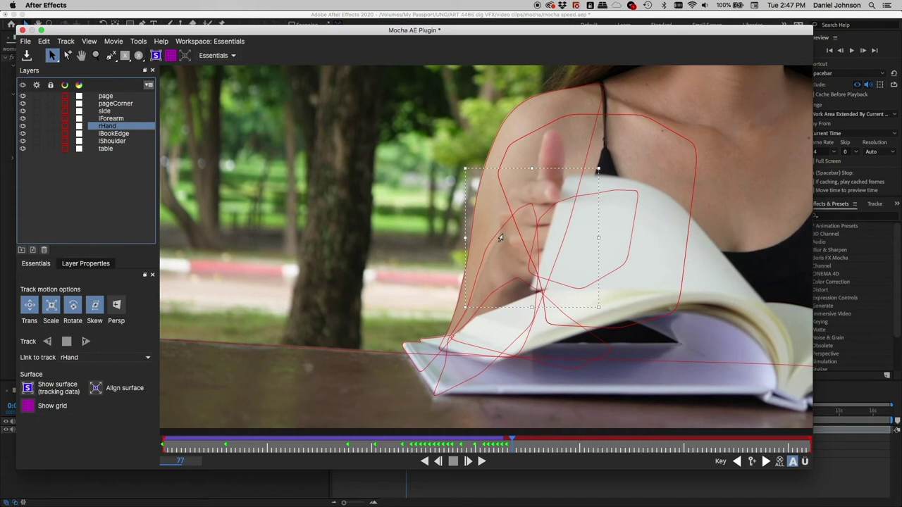
{"action": "key", "text": "comma"}
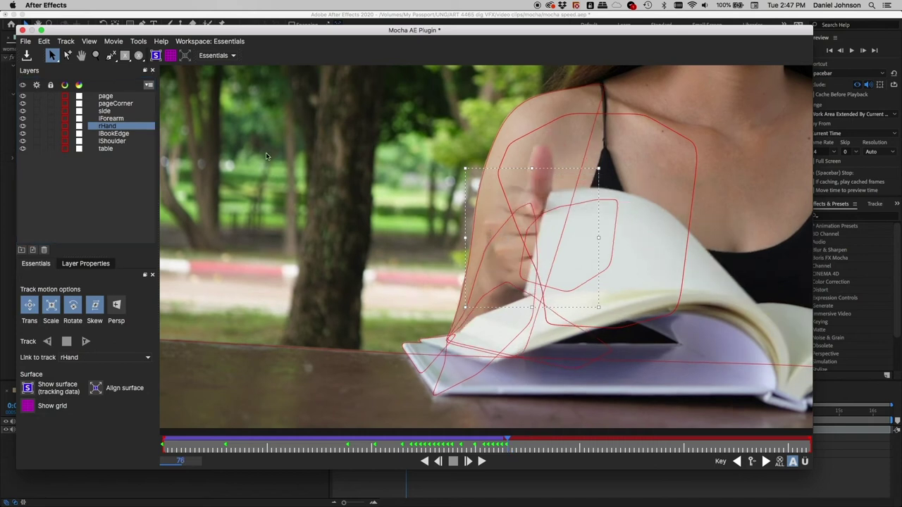
{"action": "left_click", "coordinate": [148, 85]}
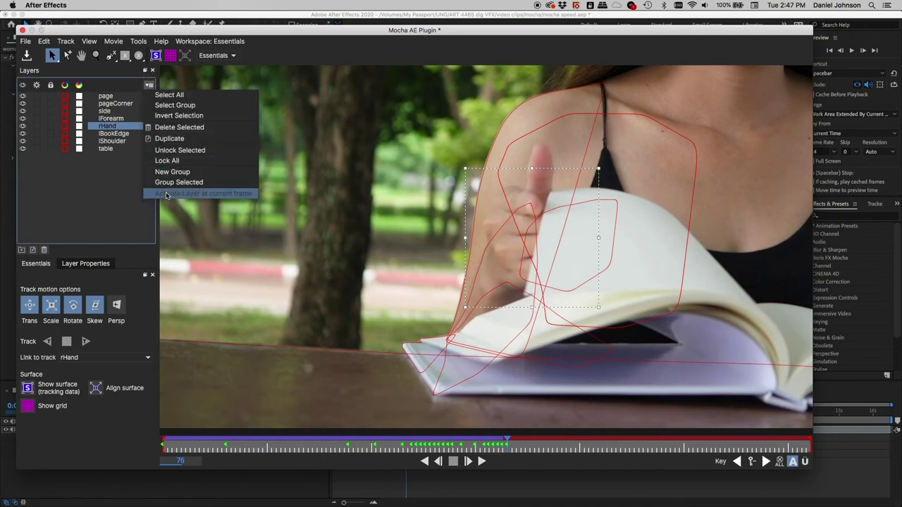
{"action": "left_click", "coordinate": [229, 198]}
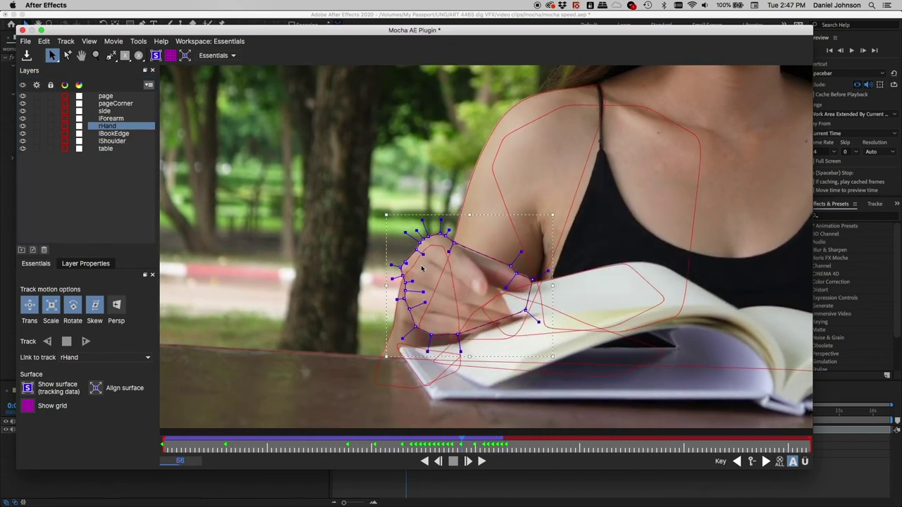
{"action": "key", "text": "b"}
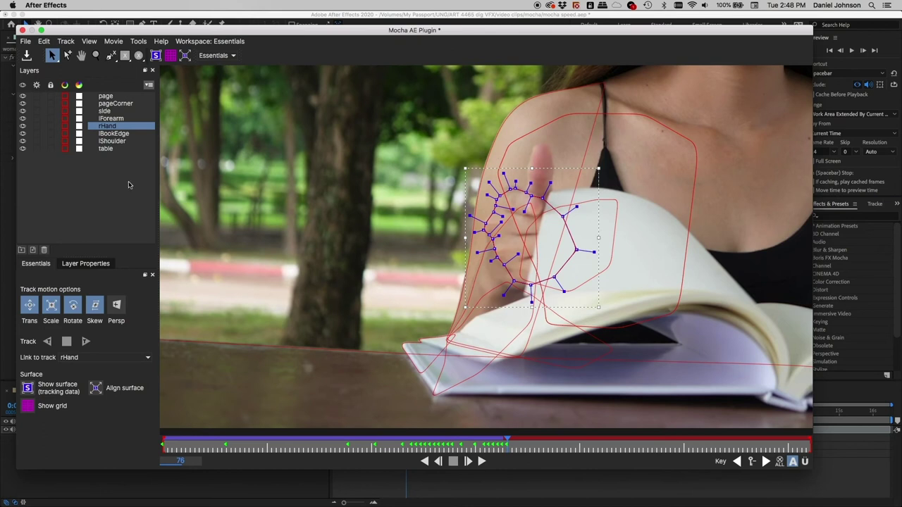
{"action": "left_click", "coordinate": [102, 97]}
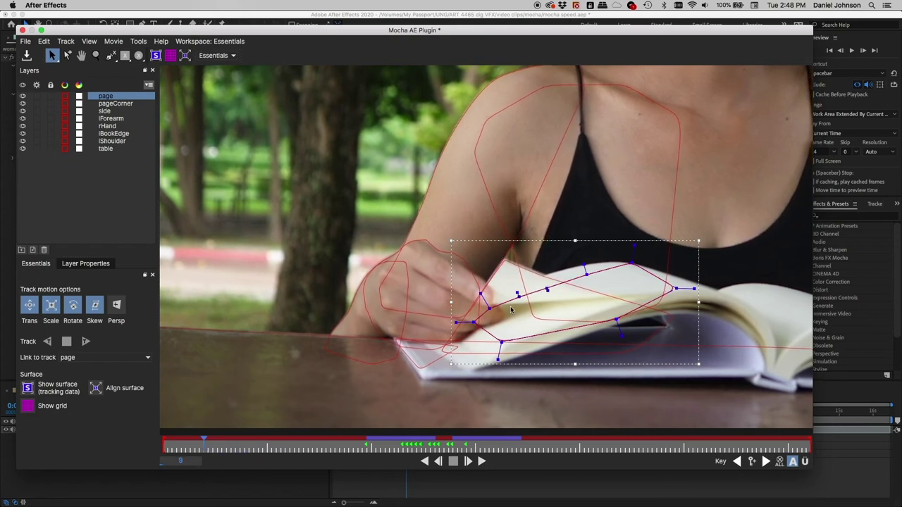
Play through the page track and deactivate the page layer at frame 44.
{"action": "key", "text": "space"}
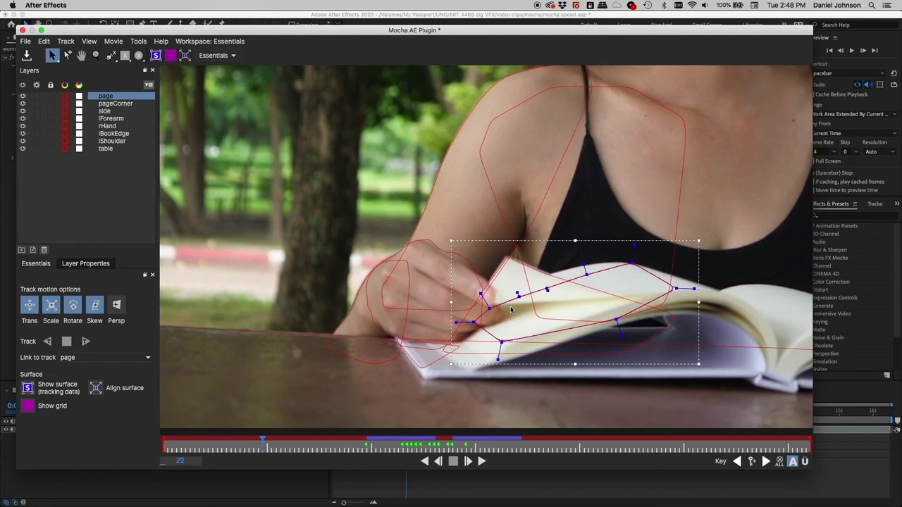
{"action": "key", "text": "space"}
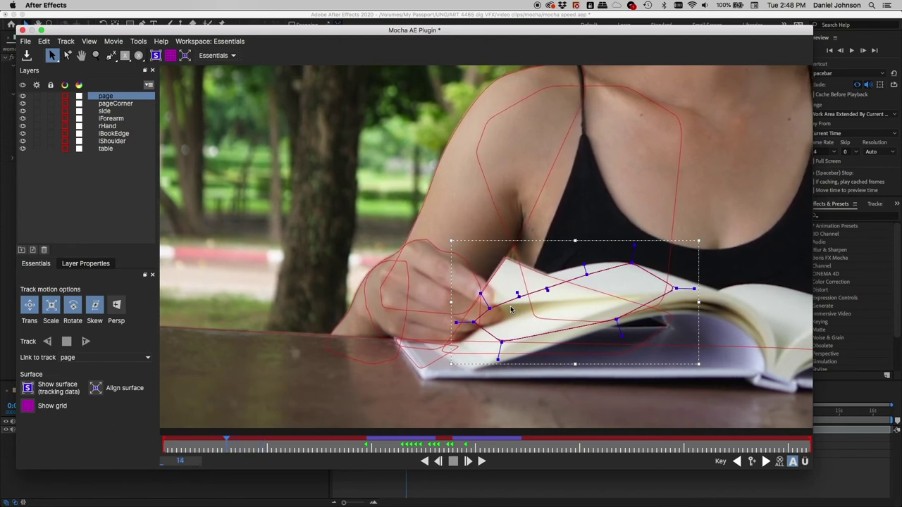
{"action": "key", "text": "period"}
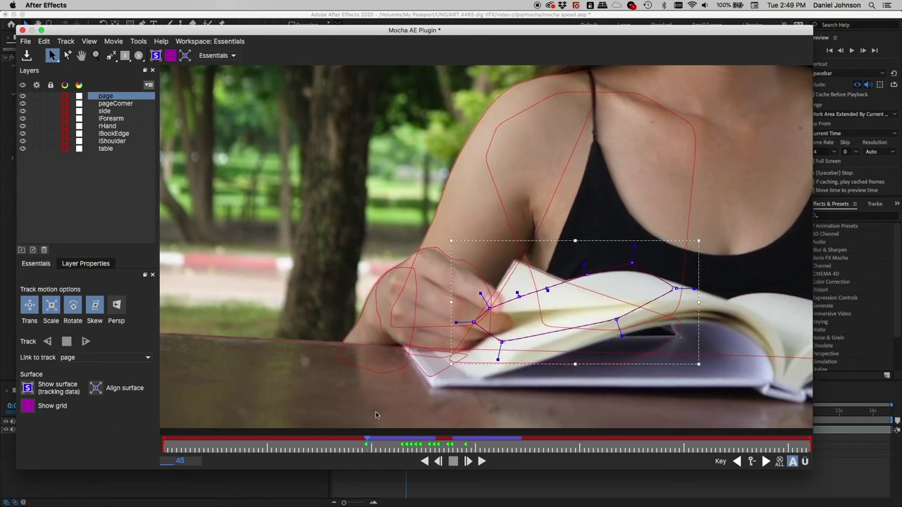
{"action": "left_click", "coordinate": [148, 86]}
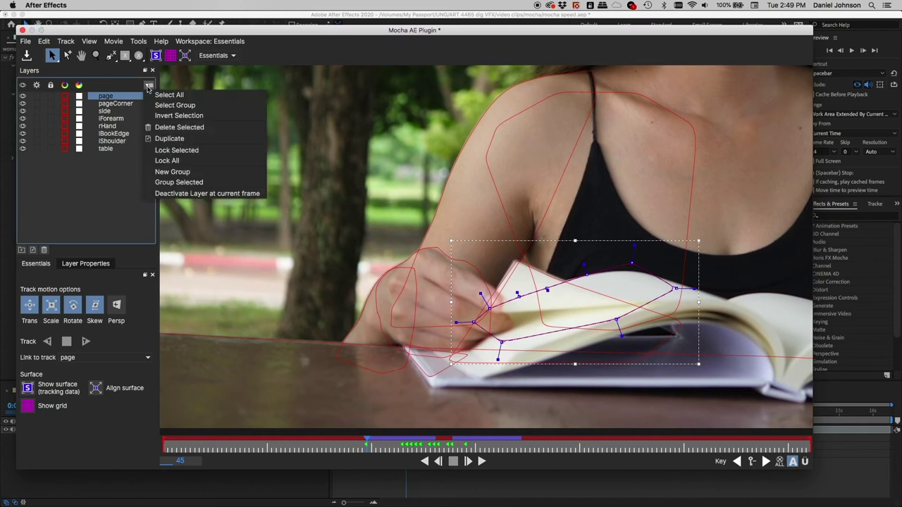
{"action": "left_click", "coordinate": [270, 38]}
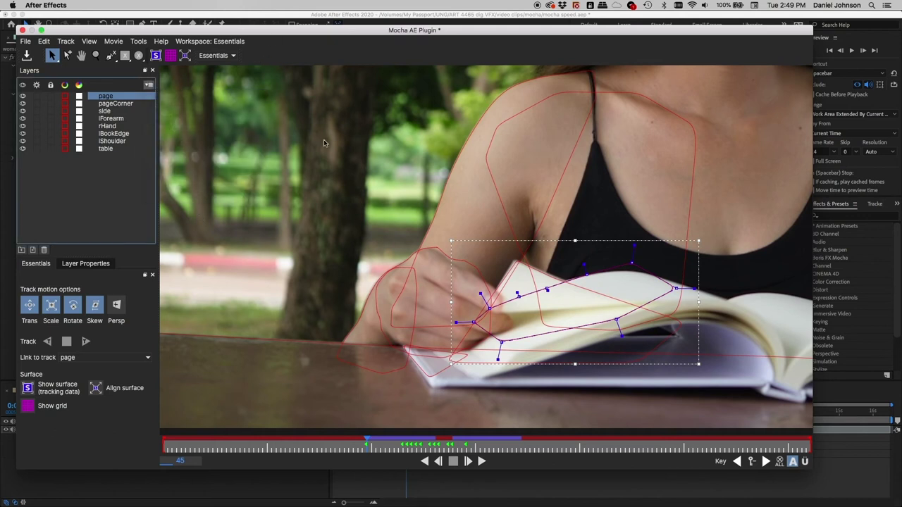
{"action": "key", "text": "comma"}
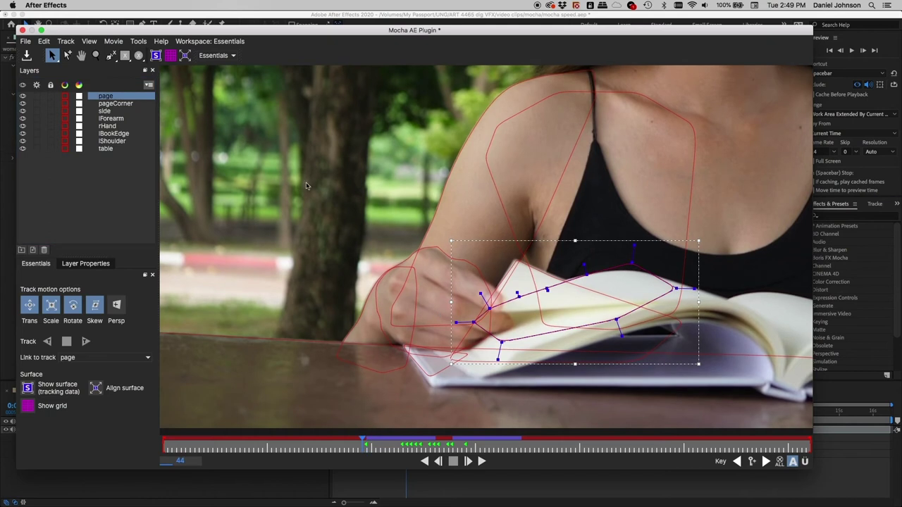
{"action": "left_click", "coordinate": [148, 86]}
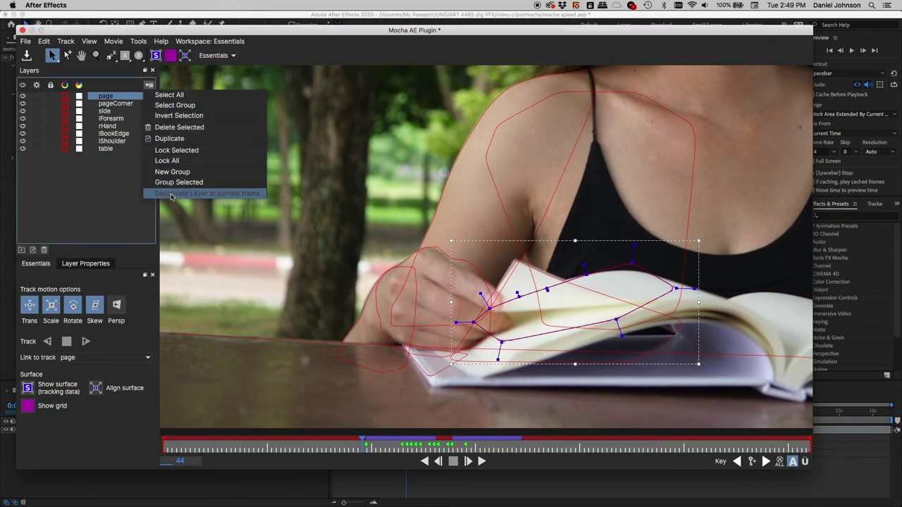
{"action": "left_click", "coordinate": [171, 197]}
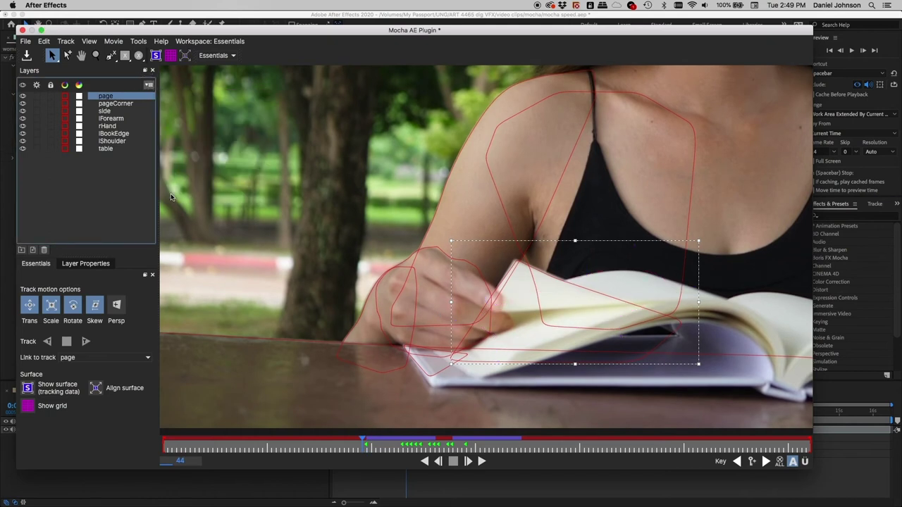
Reactivate the page layer at frame 45 and play back and forth to check the inactive frames.
{"action": "key", "text": "period"}
{"action": "left_click", "coordinate": [148, 85]}
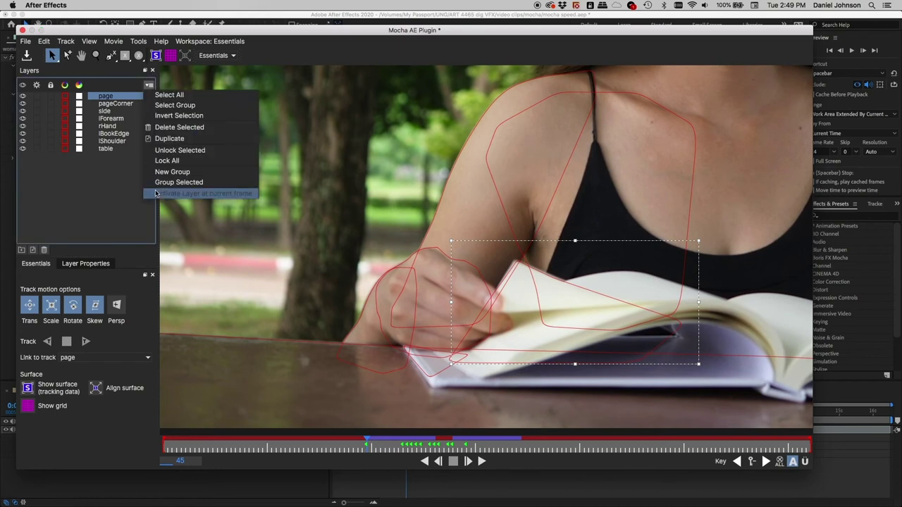
{"action": "left_click", "coordinate": [167, 197]}
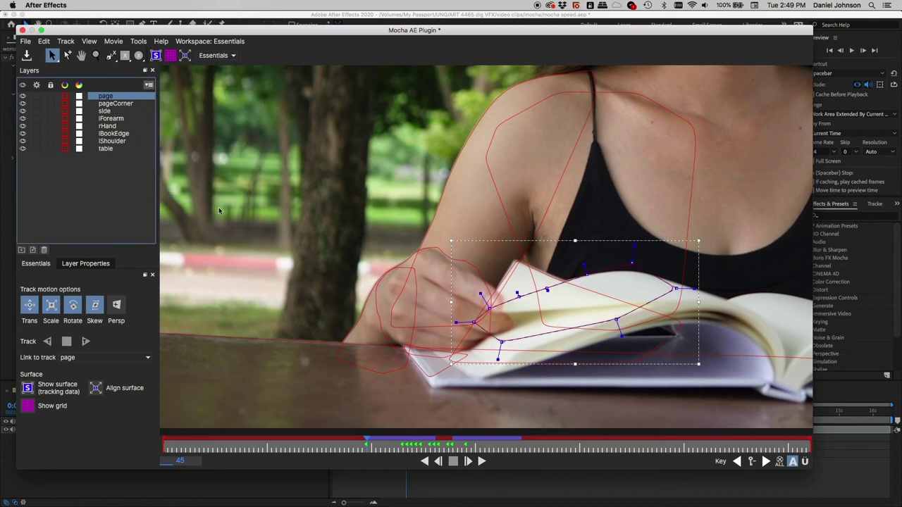
{"action": "key", "text": "comma"}
{"action": "key", "text": "comma"}
{"action": "key", "text": "comma"}
{"action": "key", "text": "comma"}
{"action": "key", "text": "comma"}
{"action": "key", "text": "comma"}
{"action": "key", "text": "comma"}
{"action": "key", "text": "comma"}
{"action": "key", "text": "comma"}
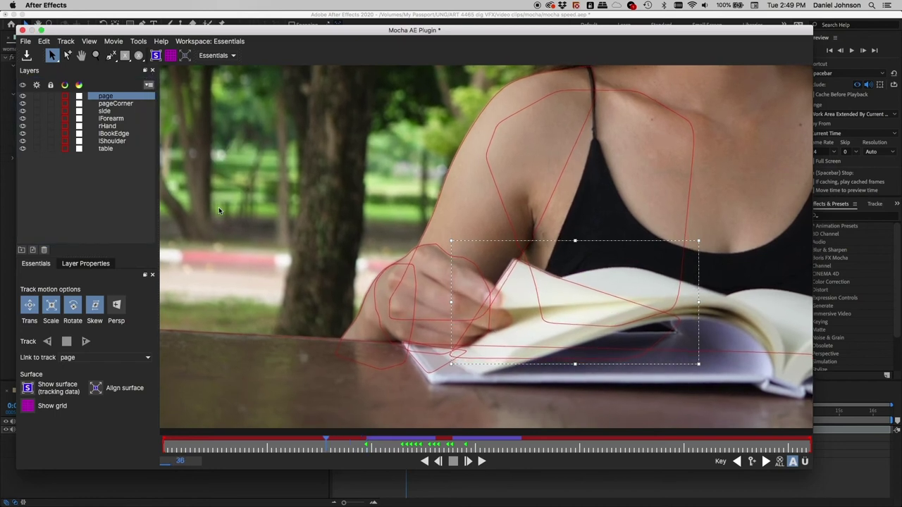
{"action": "key", "text": "comma"}
{"action": "key", "text": "comma"}
{"action": "key", "text": "comma"}
{"action": "key", "text": "comma"}
{"action": "key", "text": "comma"}
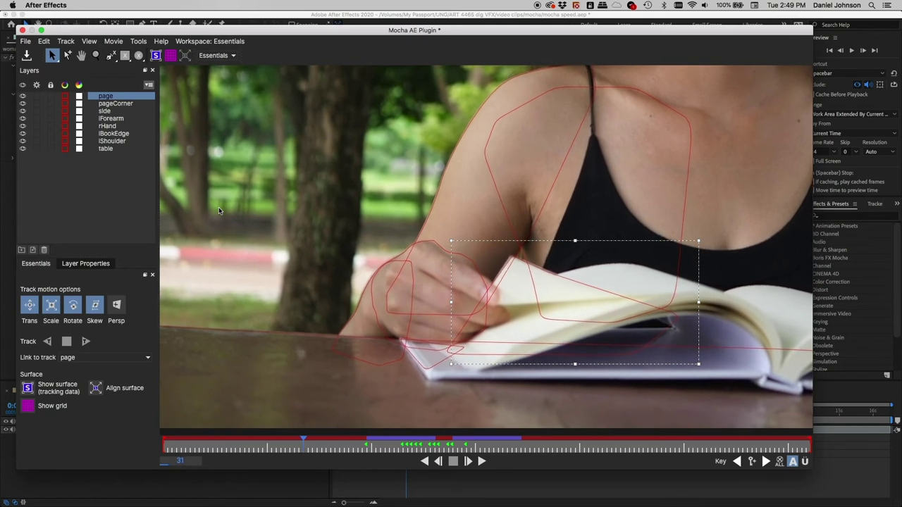
{"action": "key", "text": "period"}
{"action": "key", "text": "period"}
{"action": "key", "text": "period"}
{"action": "key", "text": "period"}
{"action": "key", "text": "period"}
{"action": "key", "text": "period"}
{"action": "key", "text": "period"}
{"action": "key", "text": "period"}
{"action": "key", "text": "period"}
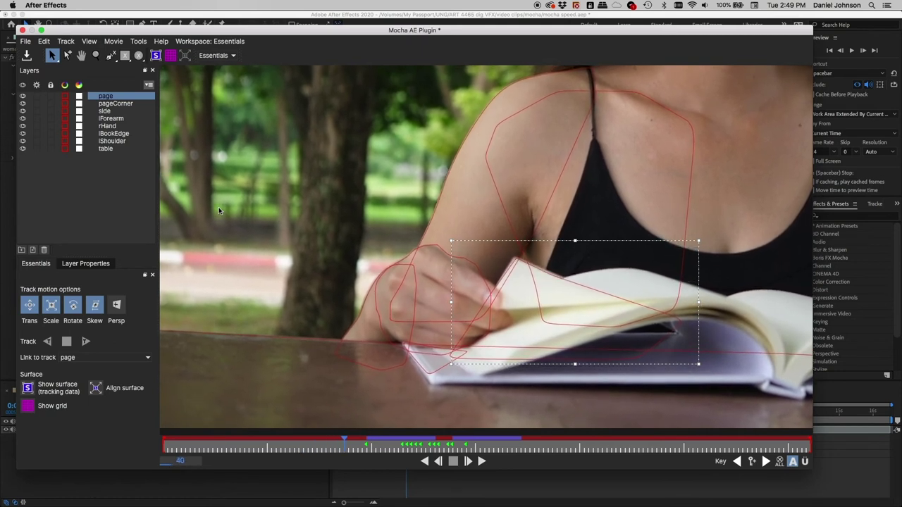
{"action": "key", "text": "period"}
{"action": "key", "text": "period"}
{"action": "key", "text": "period"}
{"action": "key", "text": "period"}
{"action": "key", "text": "period"}
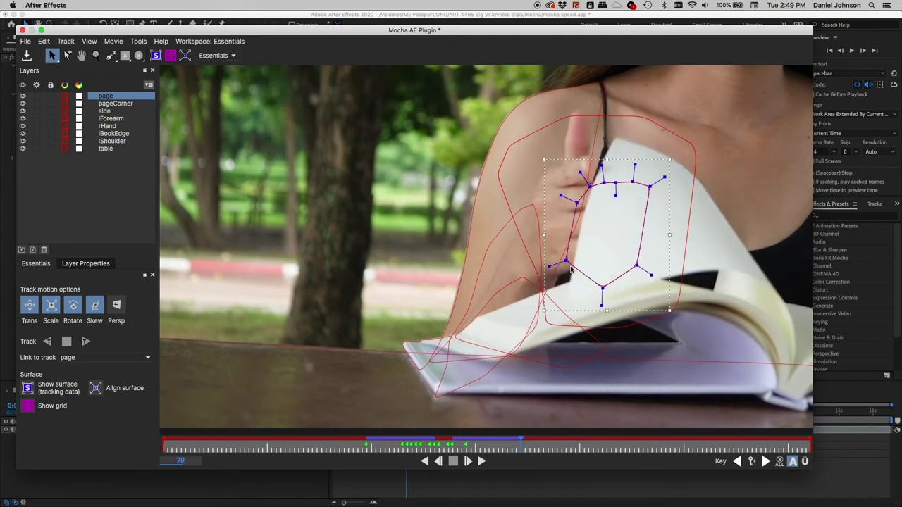
Deactivate the page layer from frame 80 and play backward to check its track.
{"action": "key", "text": "Right"}
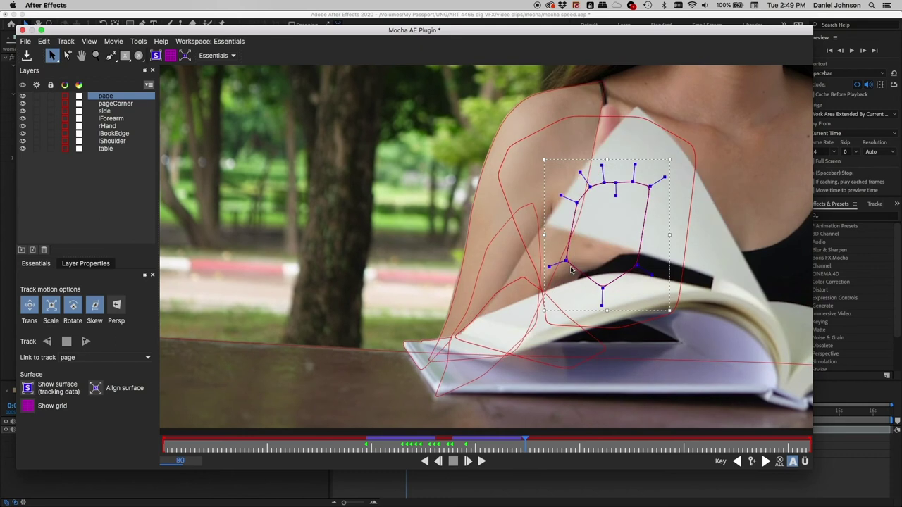
{"action": "left_click", "coordinate": [148, 86]}
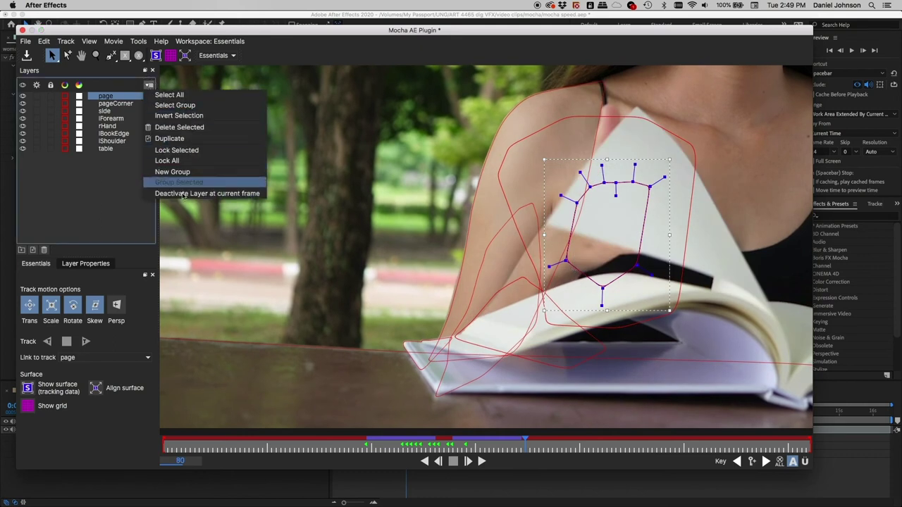
{"action": "left_click", "coordinate": [188, 194]}
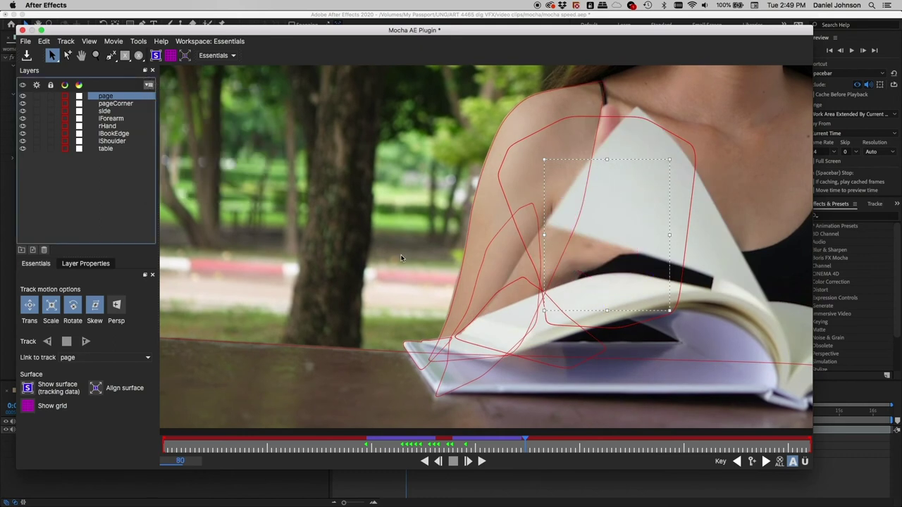
{"action": "key", "text": "shift+z"}
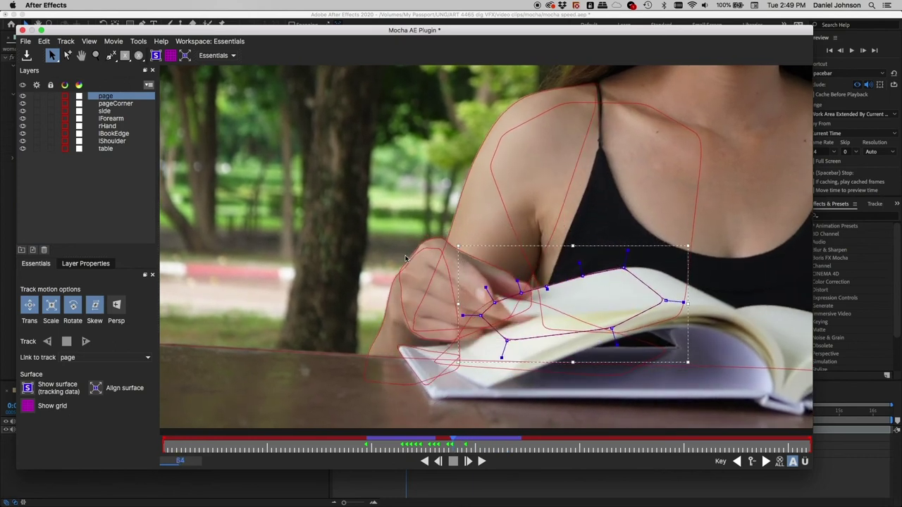
Play the page track, zoom out to the whole frame, and open the Essentials workspace dropdown.
{"action": "key", "text": "shift+g"}
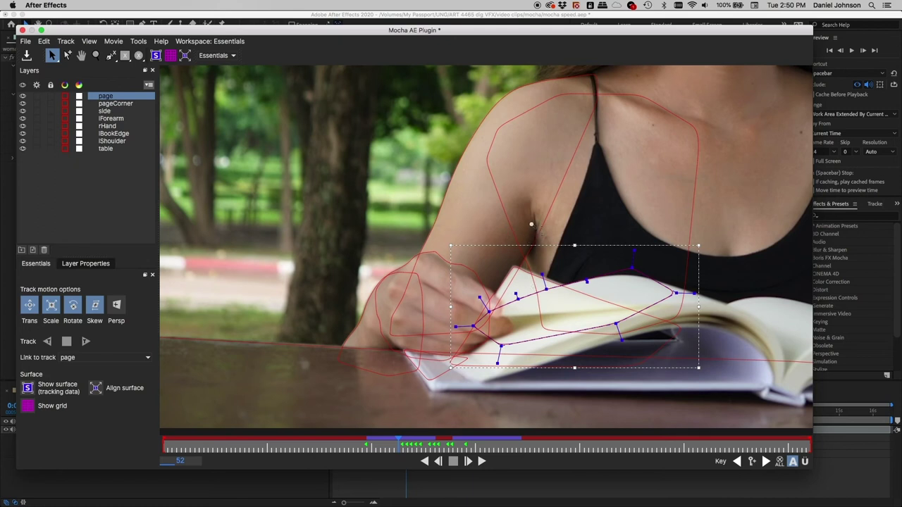
{"action": "scroll", "coordinate": [528, 282], "scroll_direction": "down", "scroll_amount": 4}
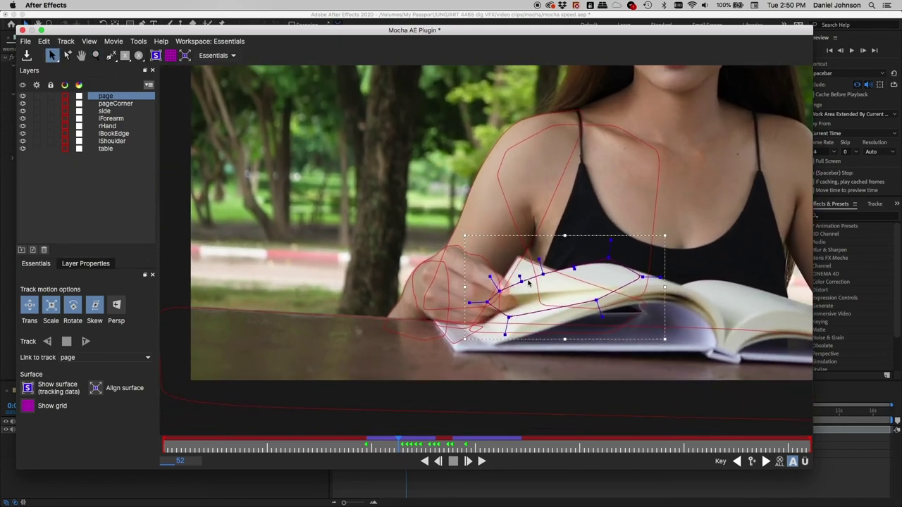
{"action": "left_click_drag", "start_coordinate": [535, 277], "coordinate": [528, 319]}
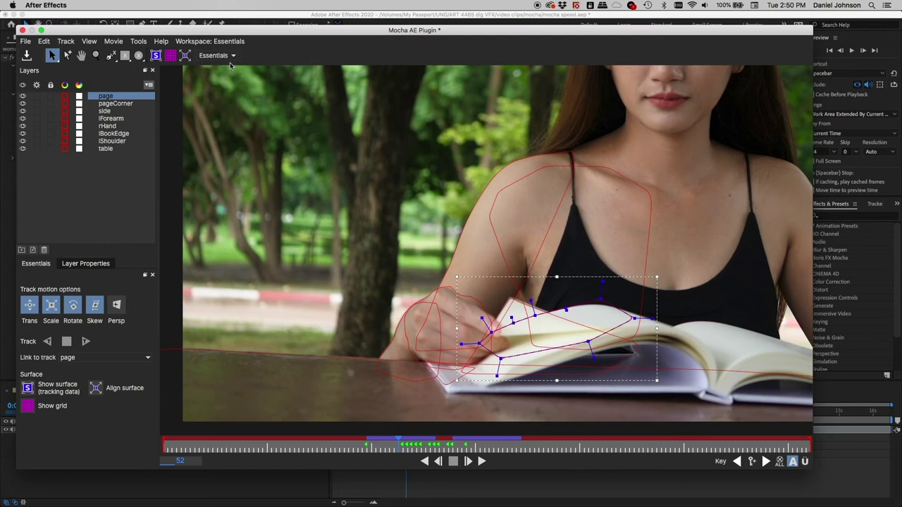
{"action": "left_click", "coordinate": [230, 59]}
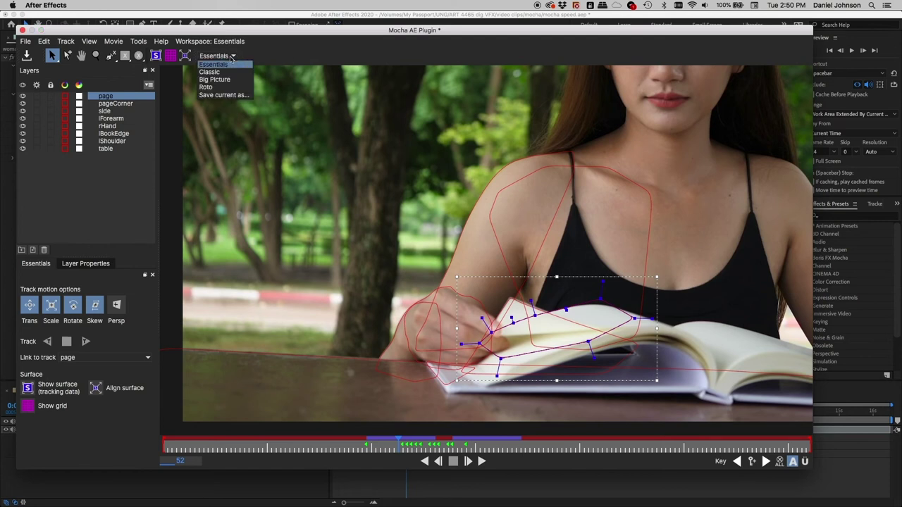
Switch to the Roto workspace, widen the Layers list, and toggle the stabilized view.
{"action": "left_click", "coordinate": [207, 87]}
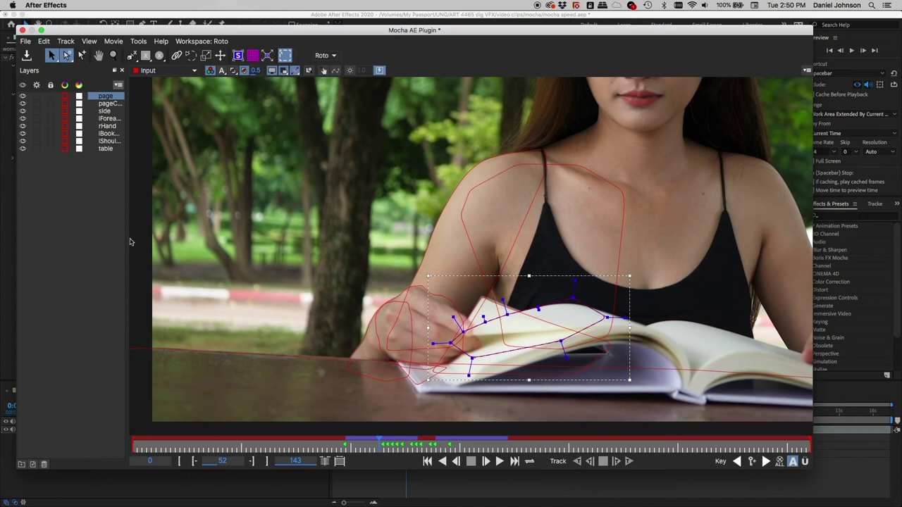
{"action": "left_click_drag", "start_coordinate": [128, 239], "coordinate": [143, 236]}
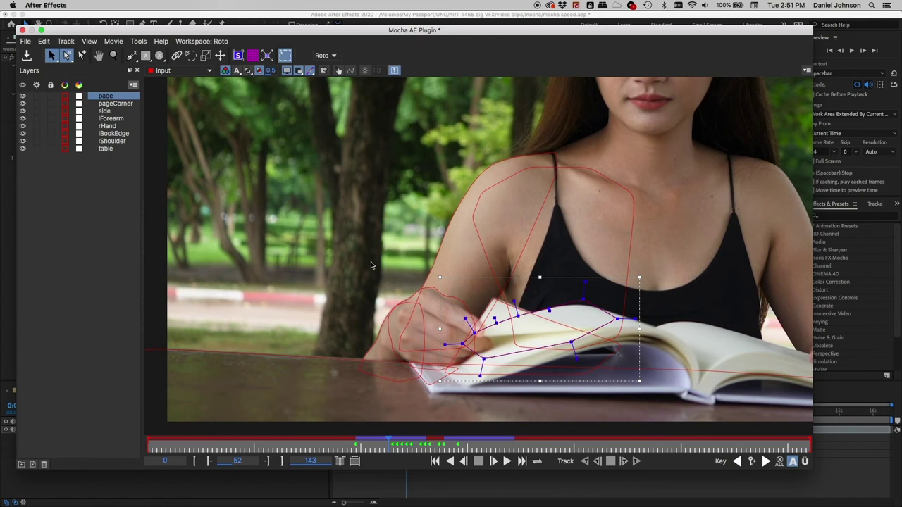
{"action": "left_click", "coordinate": [311, 72]}
{"action": "left_click", "coordinate": [310, 73]}
{"action": "left_click", "coordinate": [311, 73]}
{"action": "left_click", "coordinate": [311, 72]}
{"action": "left_click", "coordinate": [310, 73]}
{"action": "left_click", "coordinate": [310, 72]}
Show the spline points and tangents, then play the clip and stop at frame 9.
{"action": "left_click", "coordinate": [310, 72]}
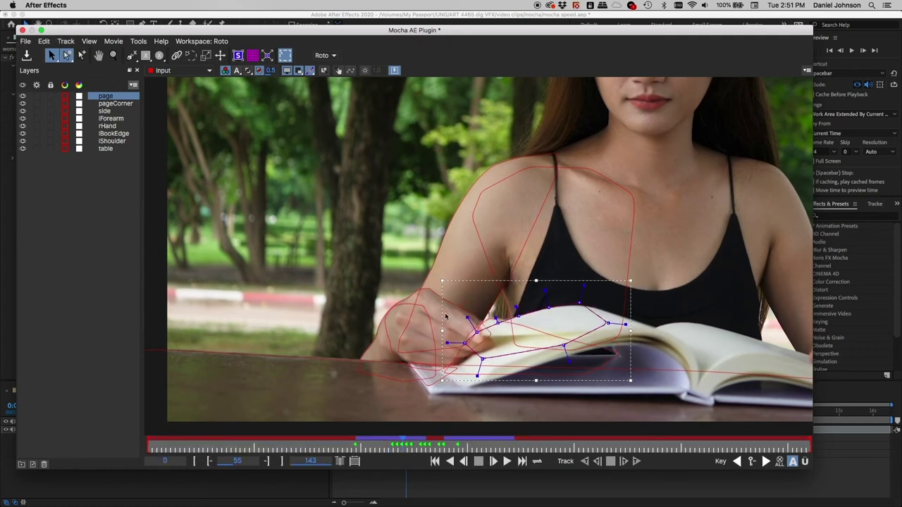
{"action": "key", "text": "space"}
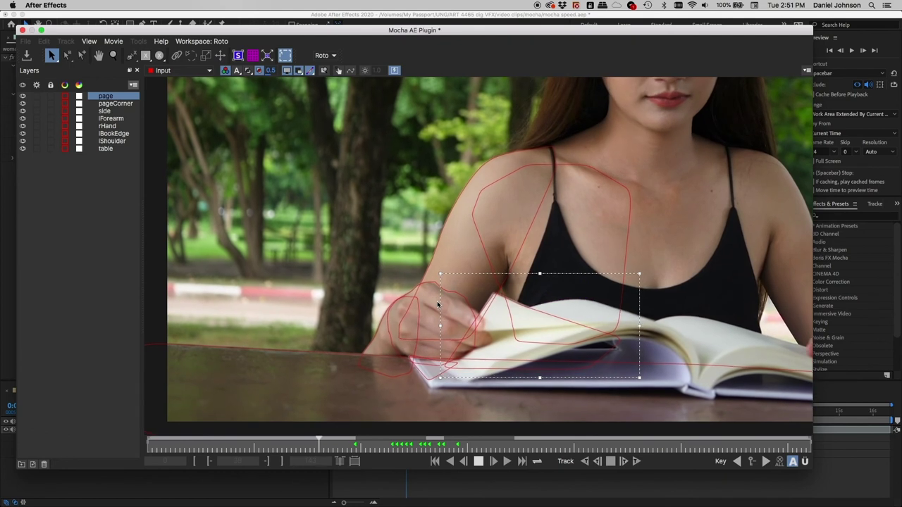
{"action": "key", "text": "space"}
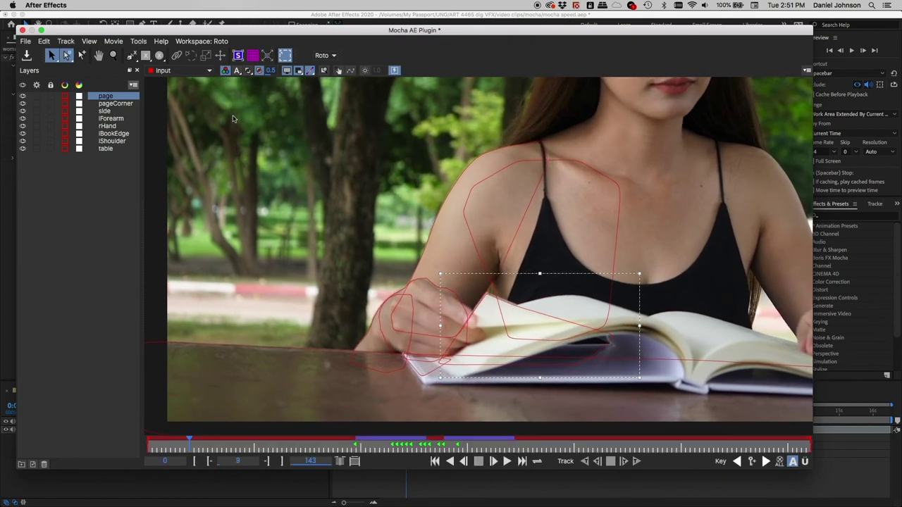
Set the matte display to Selected track mattes and turn on View Matte.
{"action": "left_click", "coordinate": [238, 71]}
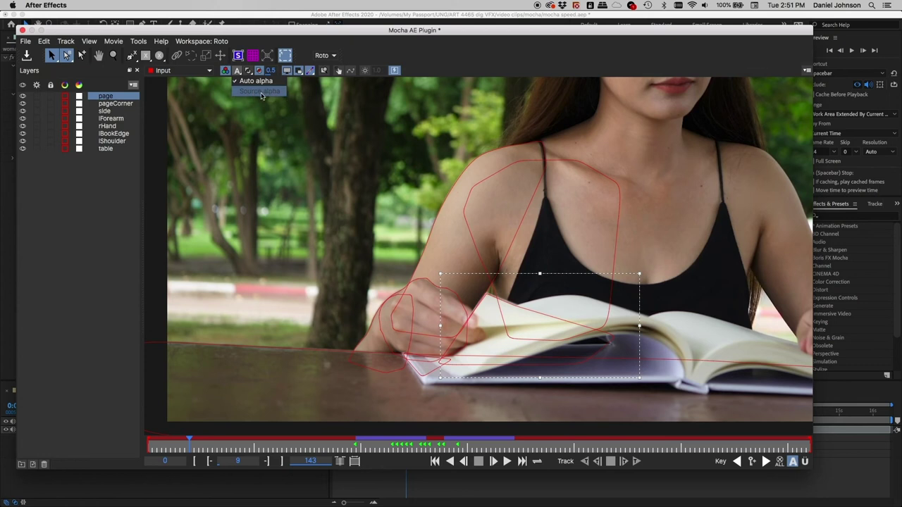
{"action": "left_click", "coordinate": [248, 73]}
{"action": "left_click", "coordinate": [249, 71]}
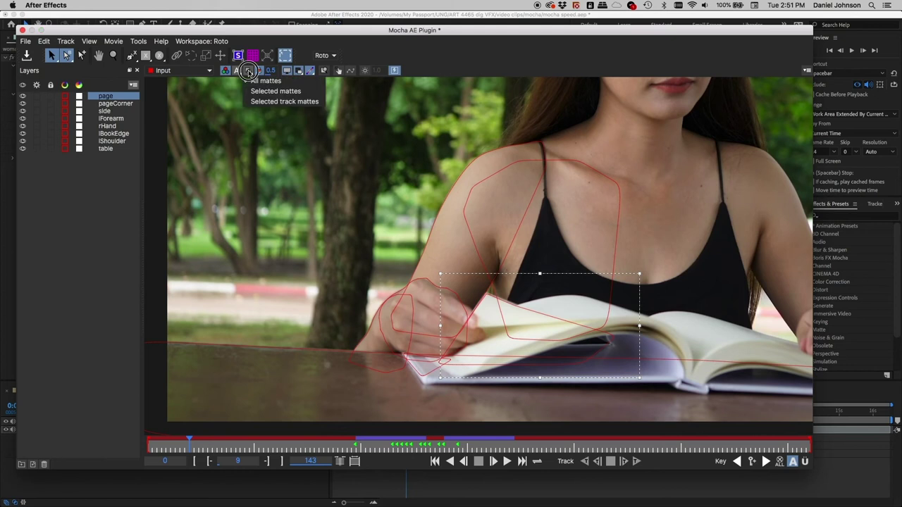
{"action": "left_click", "coordinate": [275, 101]}
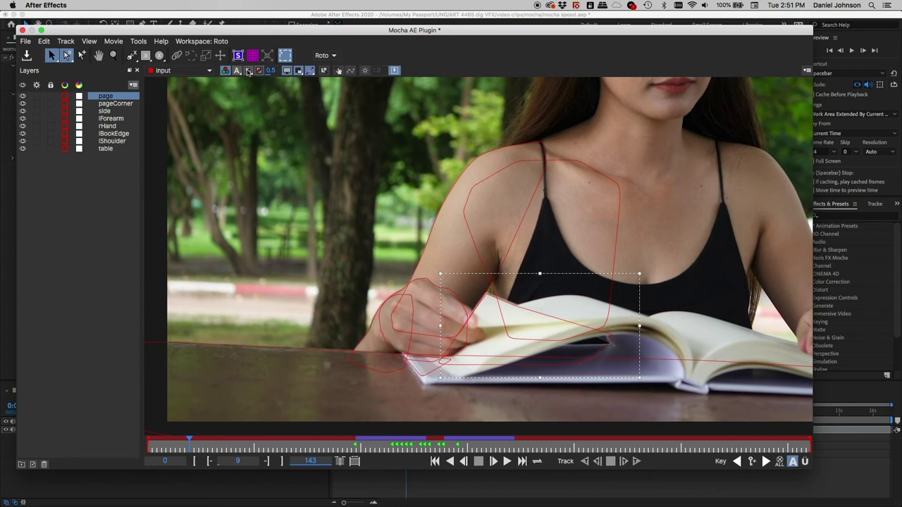
{"action": "left_click", "coordinate": [248, 72]}
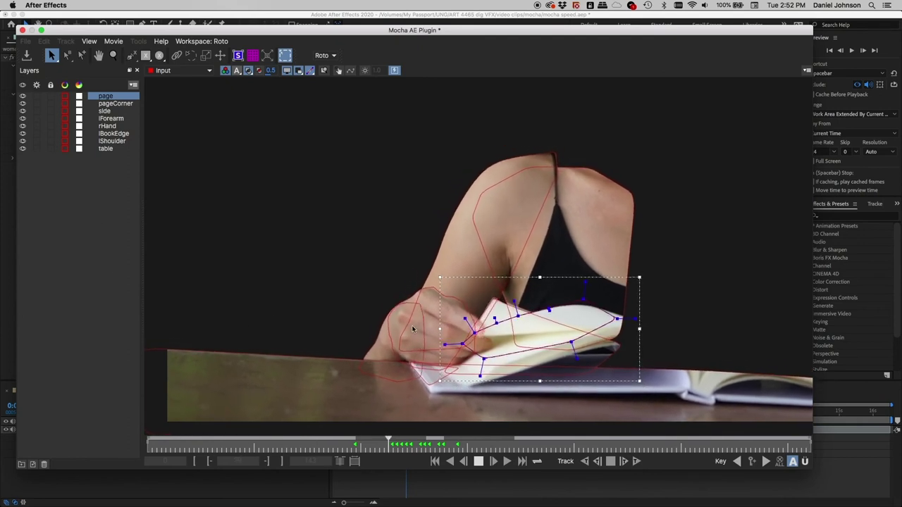
Deselect the page shape and play the matted shot with layer outlines hidden.
{"action": "left_click", "coordinate": [99, 226]}
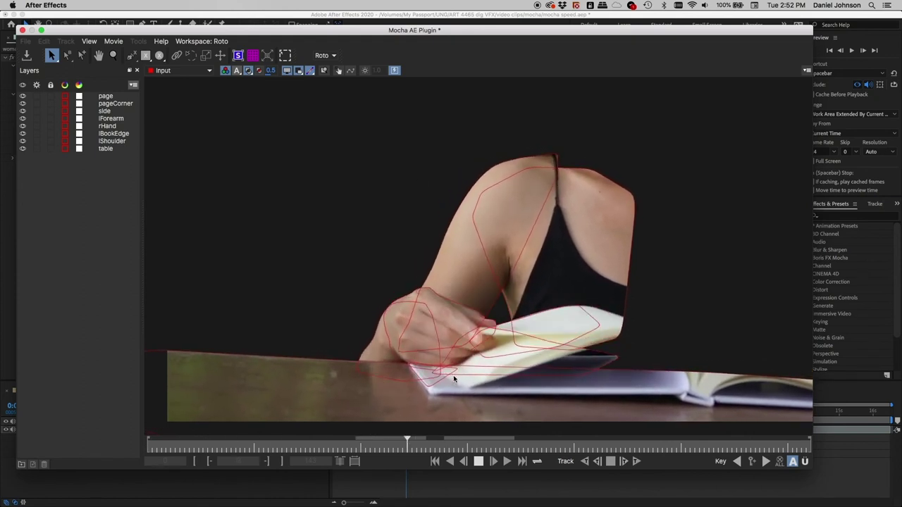
{"action": "key", "text": "space"}
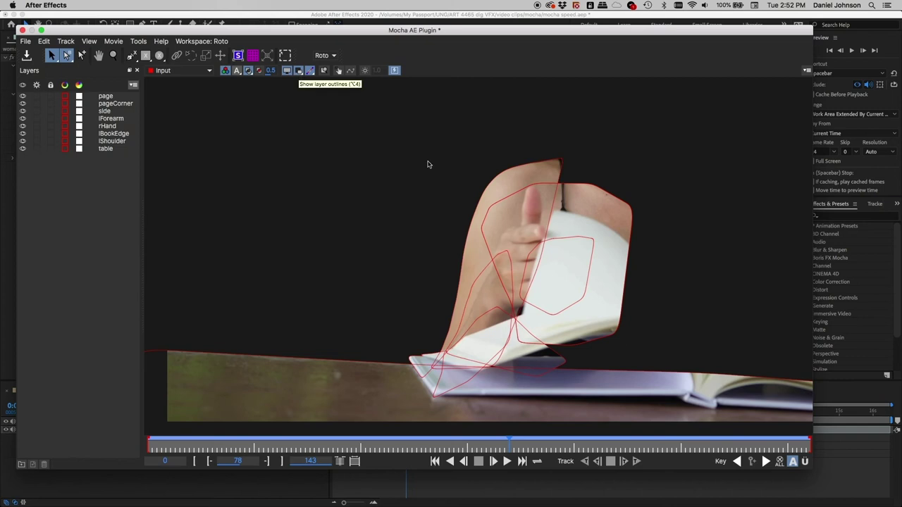
{"action": "left_click", "coordinate": [299, 72]}
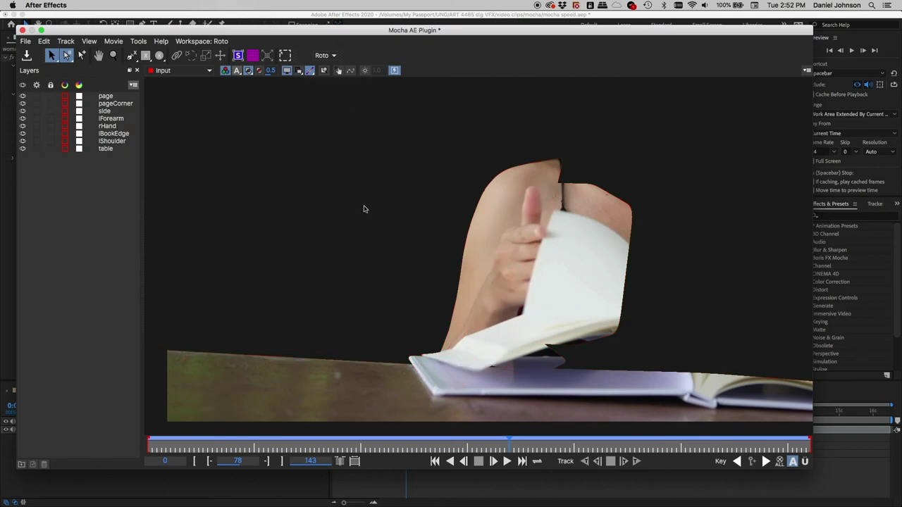
{"action": "key", "text": "space"}
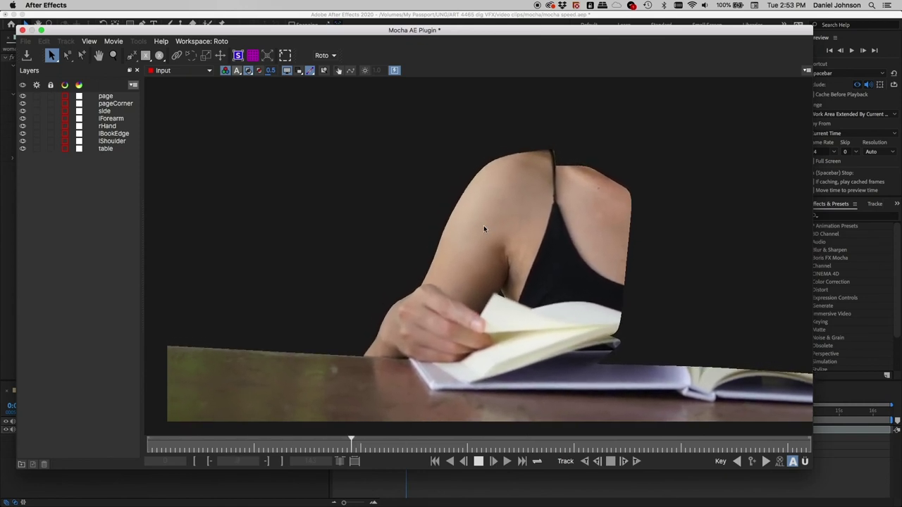
Turn layer outlines back on, play backward, and step forward to frame 72.
{"action": "left_click", "coordinate": [299, 71]}
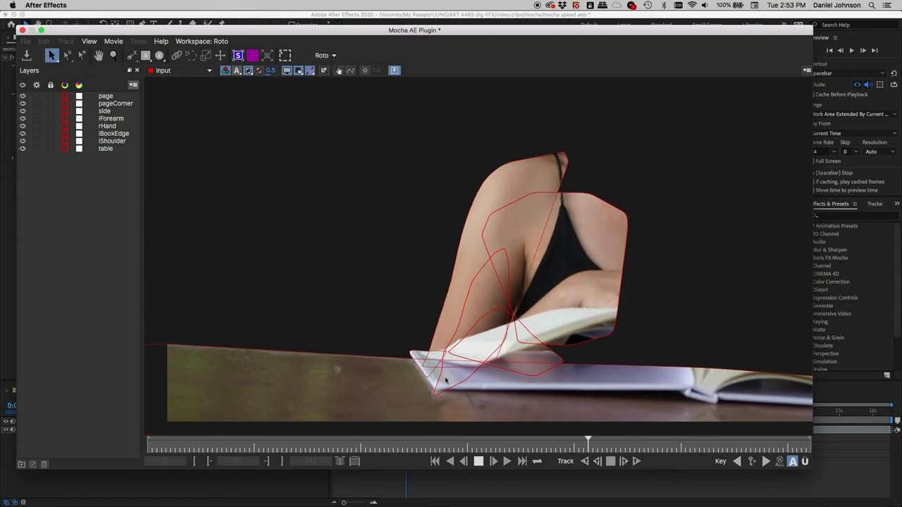
{"action": "key", "text": "space"}
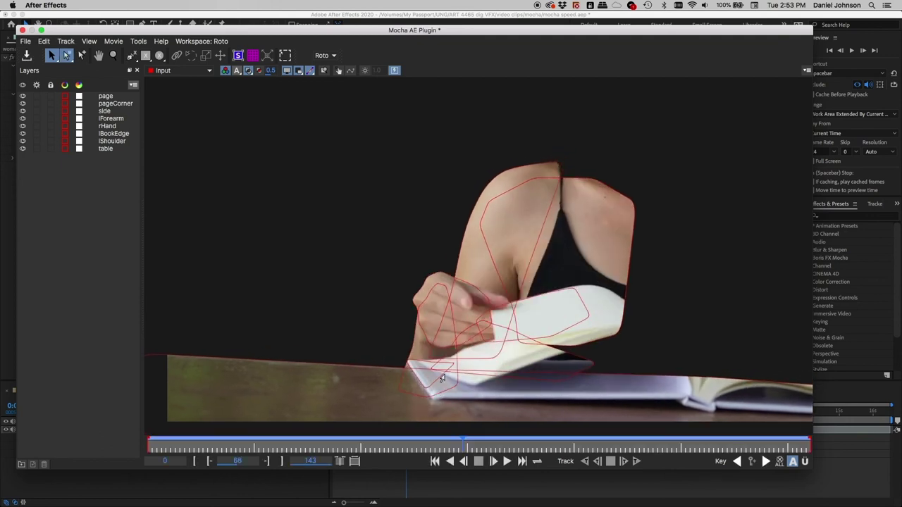
{"action": "key", "text": "Right"}
{"action": "key", "text": "Right"}
{"action": "key", "text": "Right"}
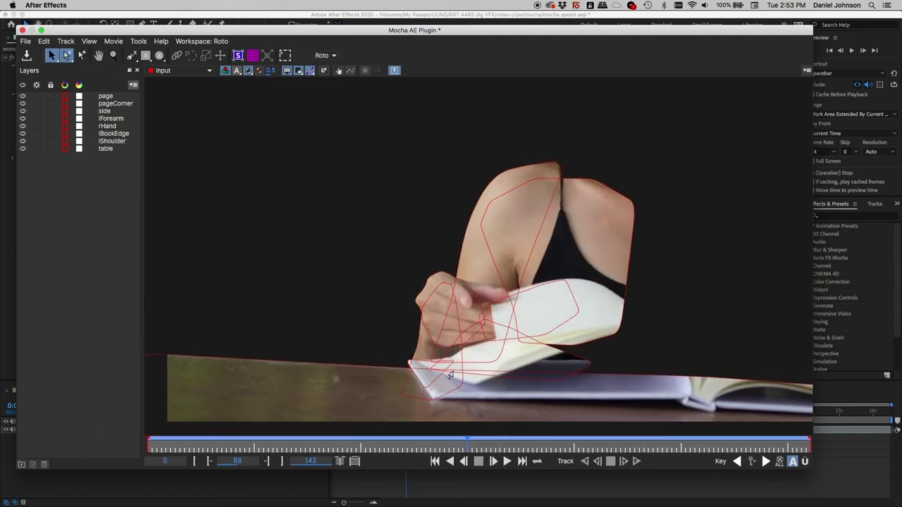
{"action": "key", "text": "Right"}
{"action": "key", "text": "Right"}
{"action": "key", "text": "Right"}
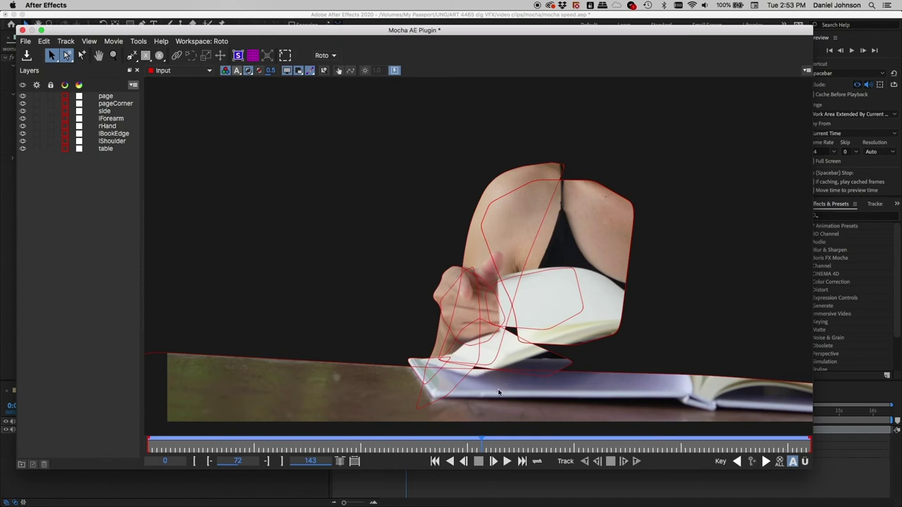
Zoom in on the hand and book corner, select pageCorner, and compare frames 71–75.
{"action": "key", "text": "z"}
{"action": "left_click_drag", "start_coordinate": [498, 394], "coordinate": [518, 198]}
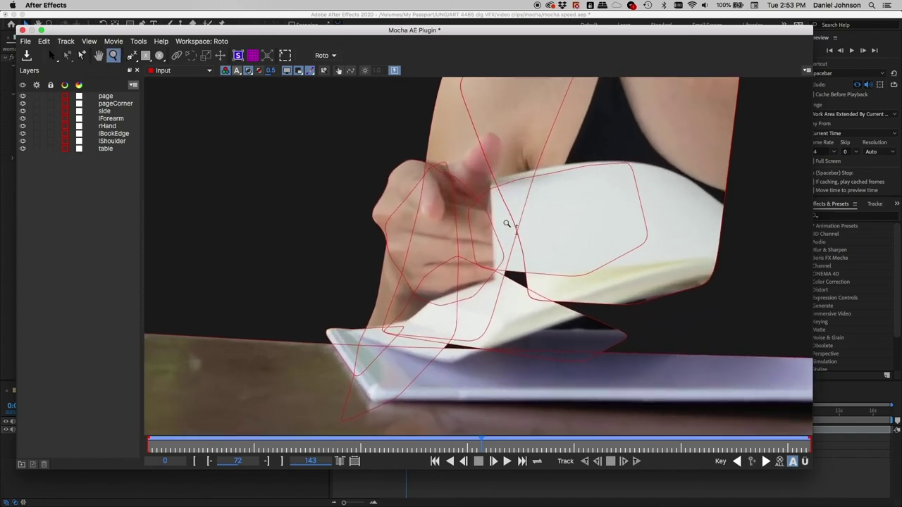
{"action": "left_click", "coordinate": [559, 364]}
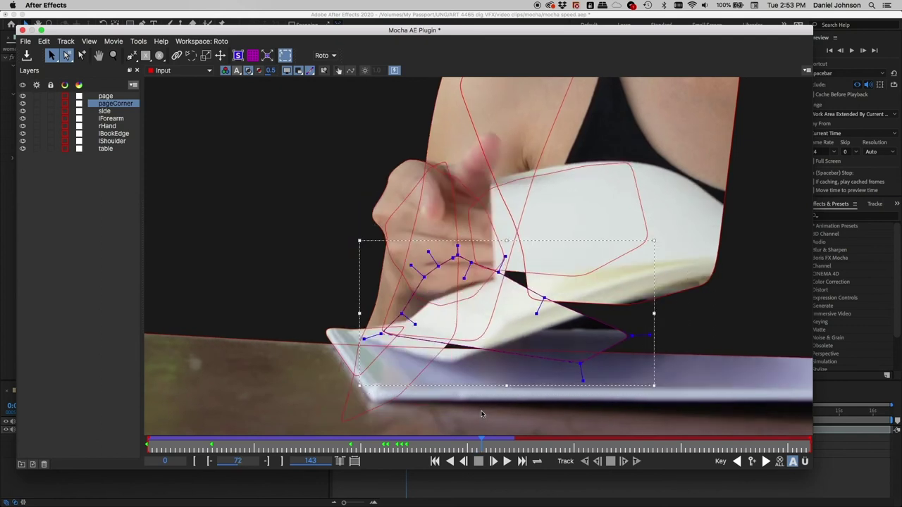
{"action": "key", "text": "period"}
{"action": "key", "text": "period"}
{"action": "key", "text": "period"}
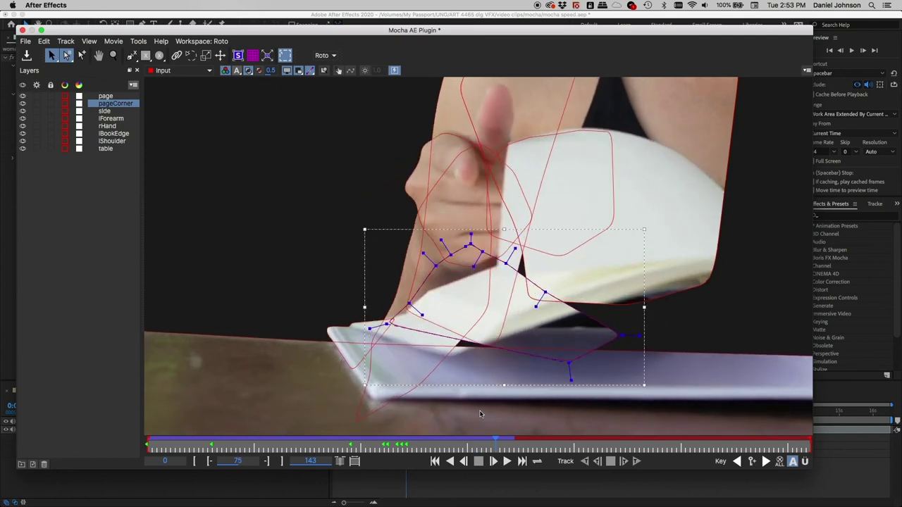
{"action": "key", "text": "comma"}
{"action": "key", "text": "comma"}
{"action": "key", "text": "comma"}
{"action": "key", "text": "comma"}
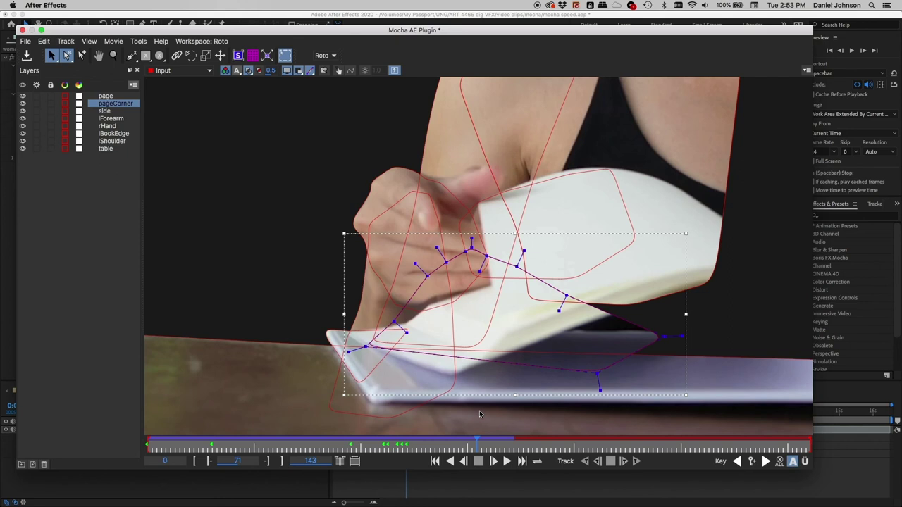
{"action": "key", "text": "period"}
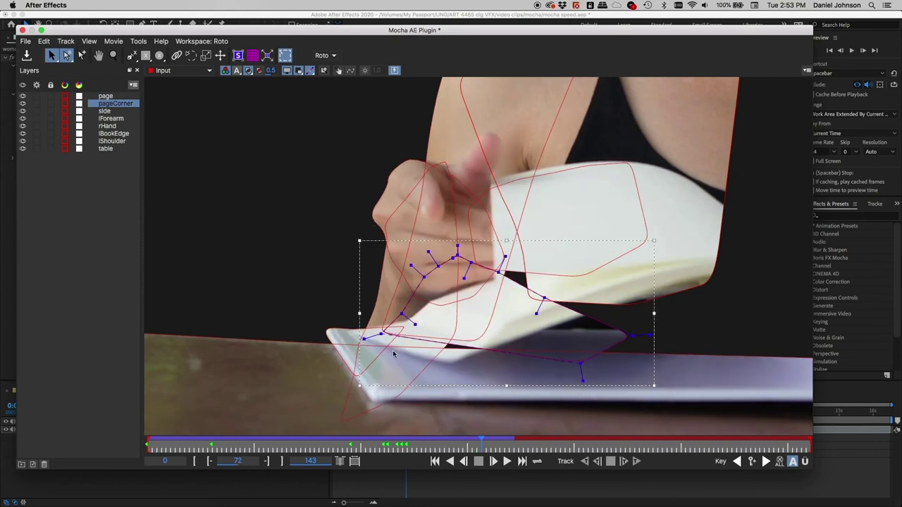
Pull the pageCorner point down onto the book corner at frame 72 and check frames 77–83.
{"action": "left_click_drag", "start_coordinate": [381, 333], "coordinate": [373, 377]}
{"action": "key", "text": "period"}
{"action": "key", "text": "period"}
{"action": "key", "text": "period"}
{"action": "key", "text": "period"}
{"action": "key", "text": "period"}
{"action": "key", "text": "period"}
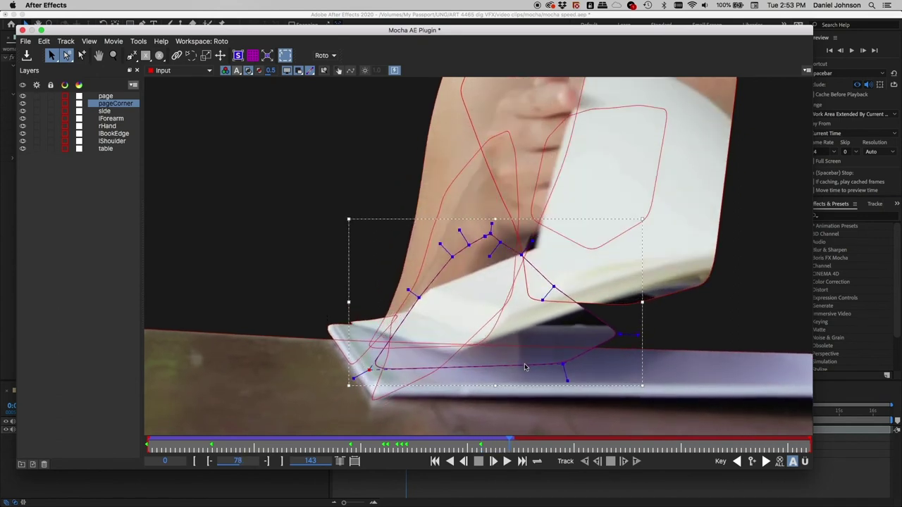
{"action": "key", "text": "period"}
{"action": "key", "text": "period"}
{"action": "key", "text": "period"}
{"action": "key", "text": "period"}
{"action": "key", "text": "period"}
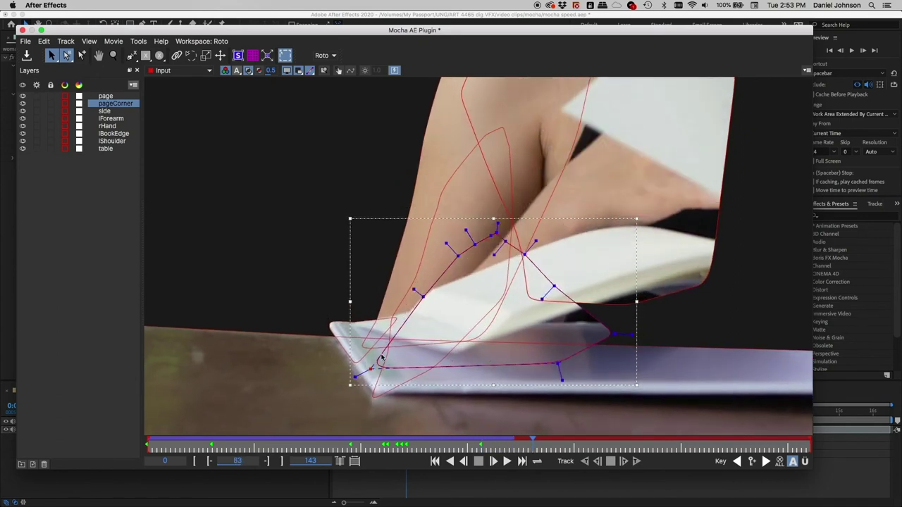
{"action": "key", "text": "comma"}
{"action": "key", "text": "comma"}
{"action": "key", "text": "comma"}
{"action": "key", "text": "comma"}
{"action": "key", "text": "comma"}
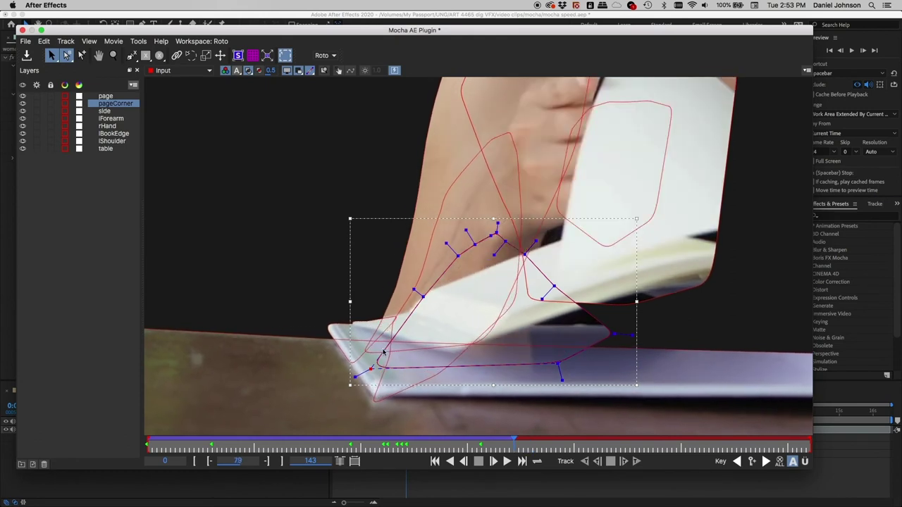
{"action": "key", "text": "comma"}
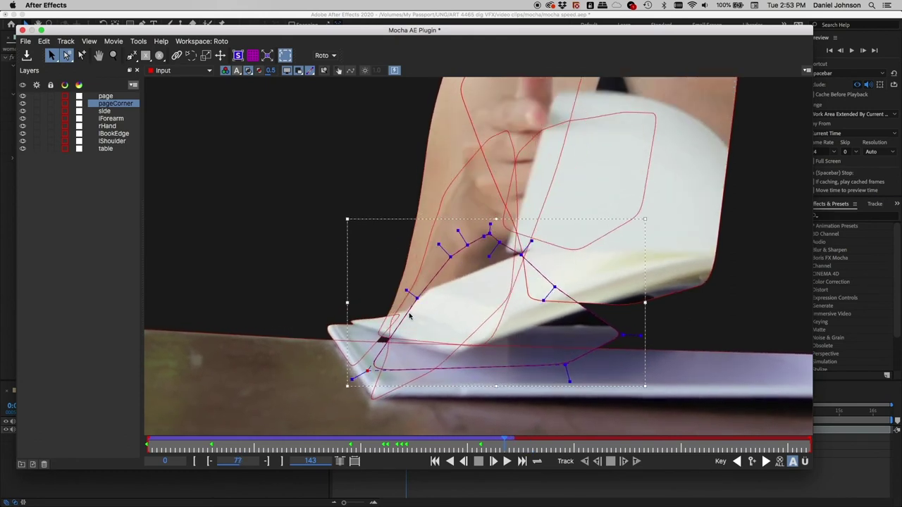
{"action": "left_click", "coordinate": [421, 201]}
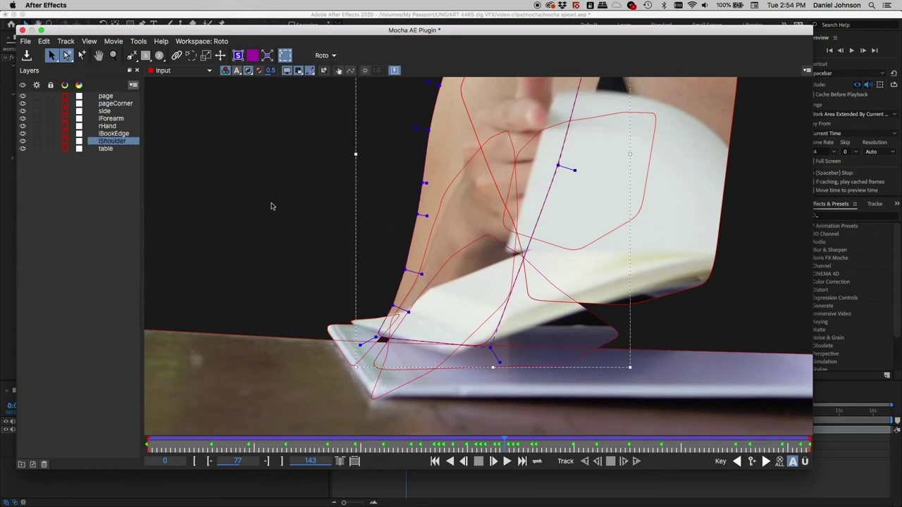
Check lShoulder at frames 75–76, then select the lBookEdge shape instead.
{"action": "key", "text": "comma"}
{"action": "key", "text": "comma"}
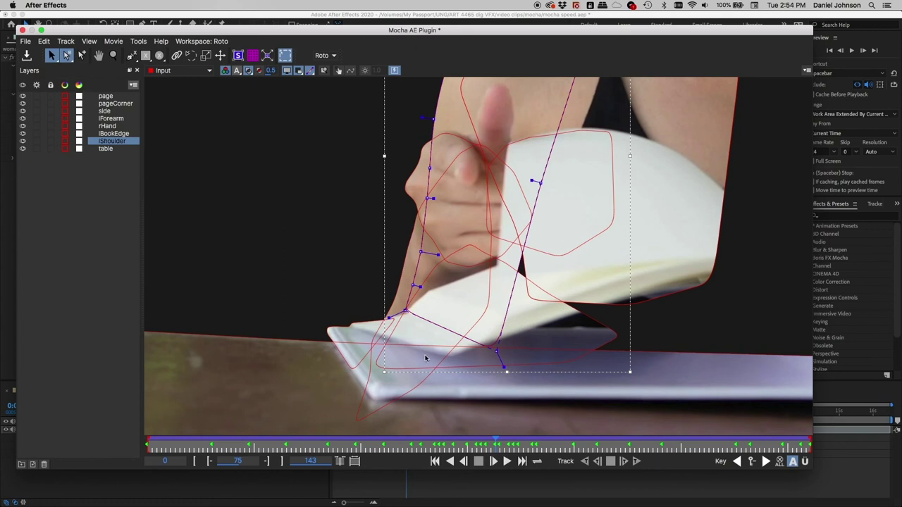
{"action": "key", "text": "period"}
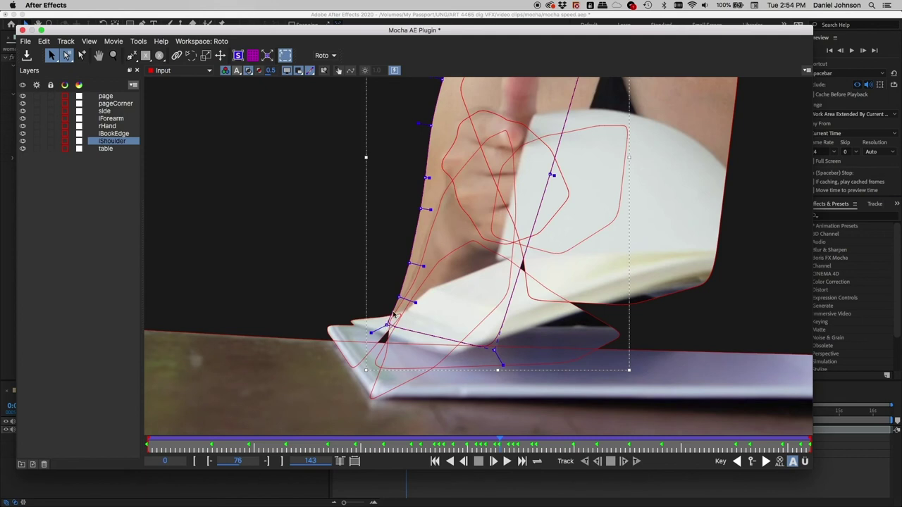
{"action": "left_click", "coordinate": [356, 367]}
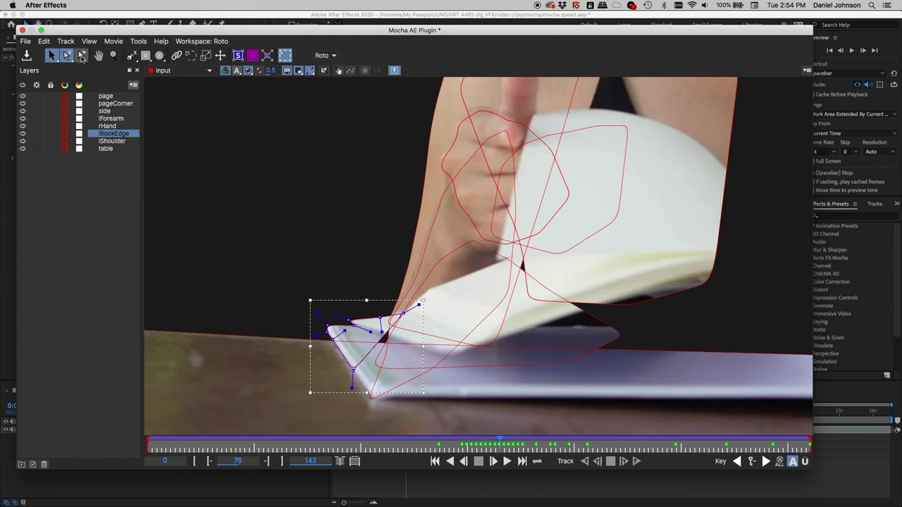
Add a new point to lBookEdge and move its points onto the book edge at frame 75.
{"action": "left_click", "coordinate": [82, 56]}
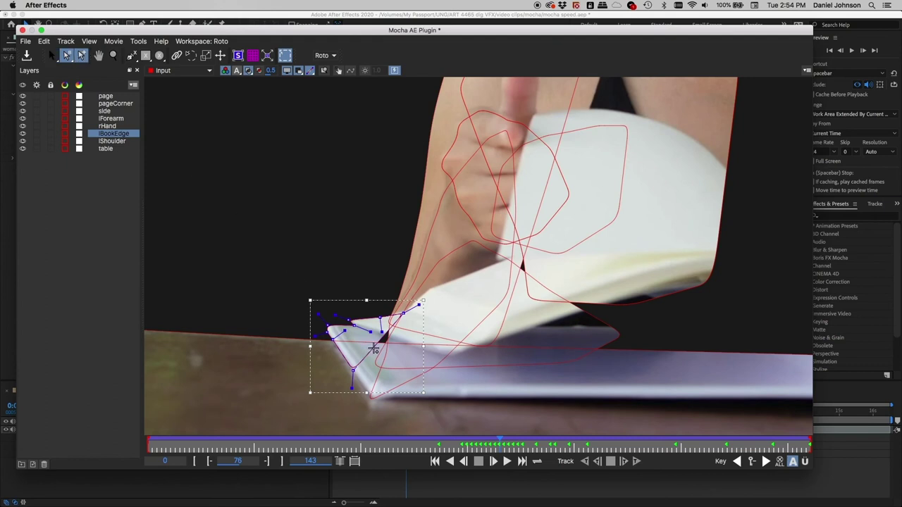
{"action": "left_click", "coordinate": [376, 350]}
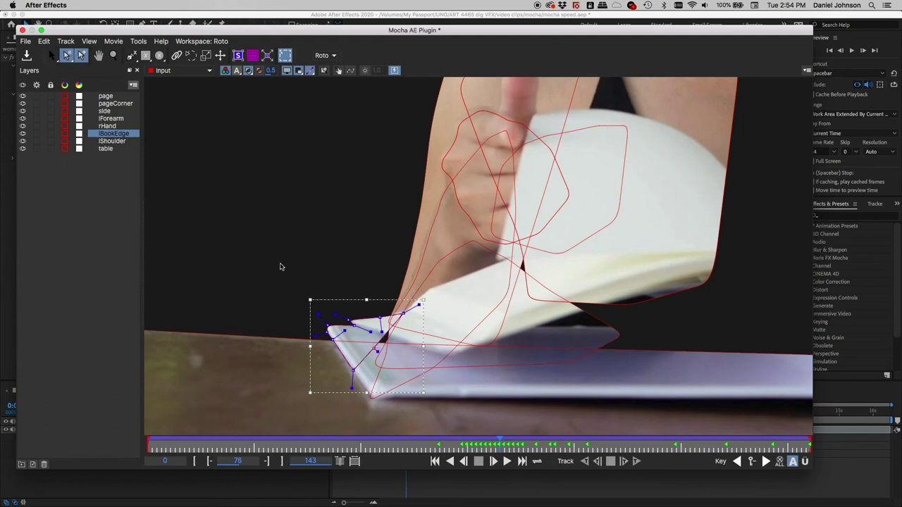
{"action": "left_click", "coordinate": [51, 56]}
{"action": "left_click_drag", "start_coordinate": [373, 349], "coordinate": [400, 358]}
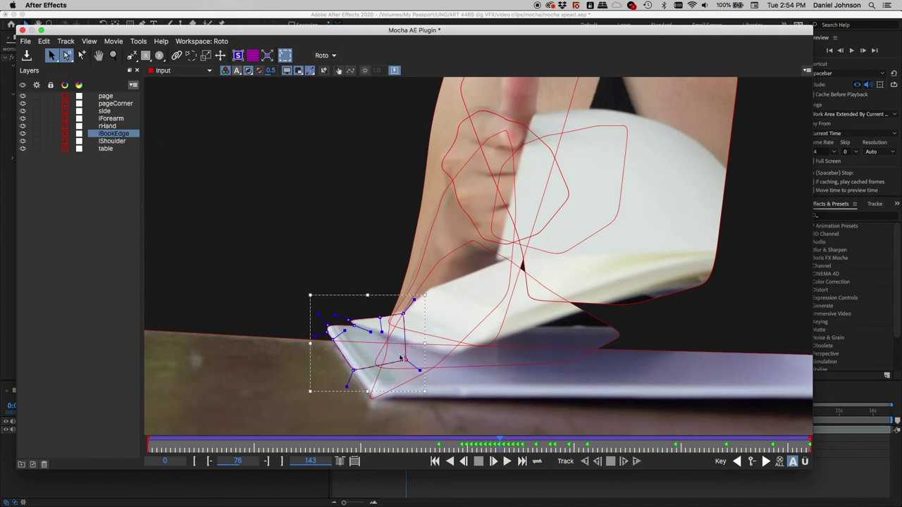
{"action": "key", "text": "comma"}
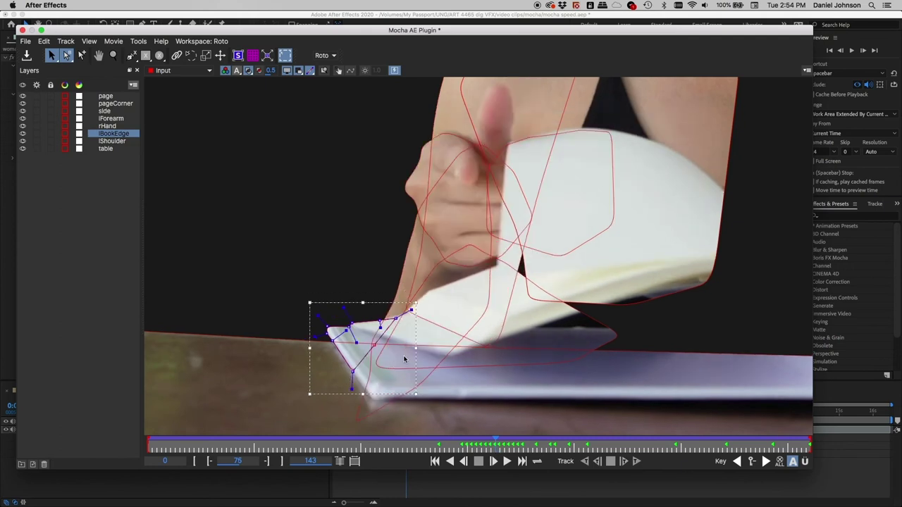
{"action": "left_click_drag", "start_coordinate": [374, 344], "coordinate": [391, 363]}
Fit an lBookEdge point to the book corner at frame 77 and check frames 74–79.
{"action": "key", "text": "comma"}
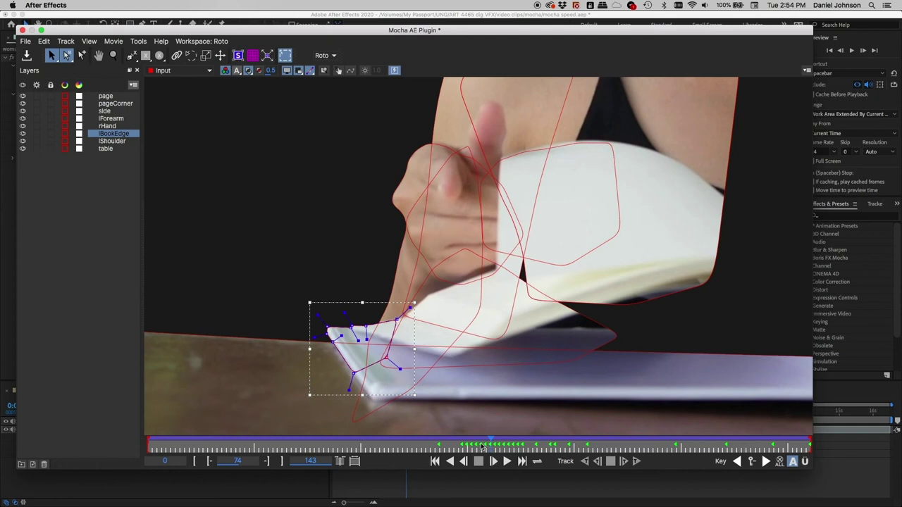
{"action": "key", "text": "period"}
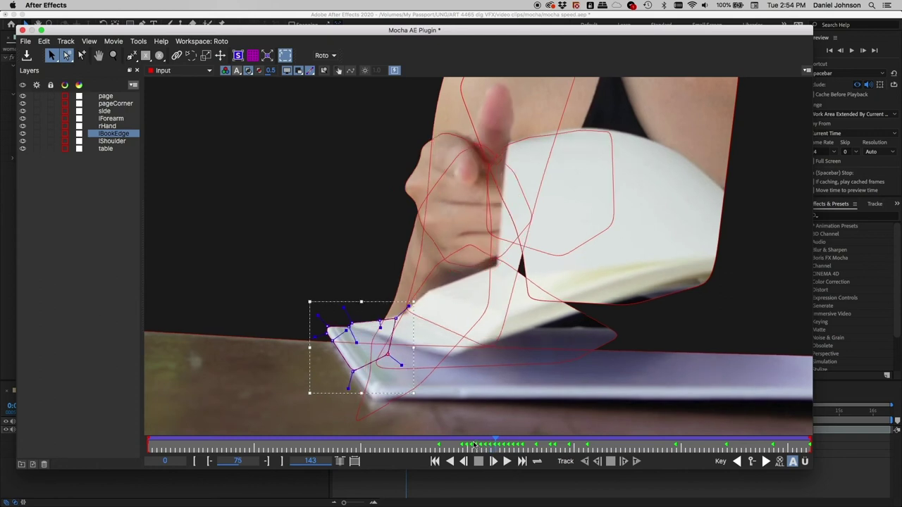
{"action": "key", "text": "period"}
{"action": "key", "text": "period"}
{"action": "key", "text": "period"}
{"action": "key", "text": "period"}
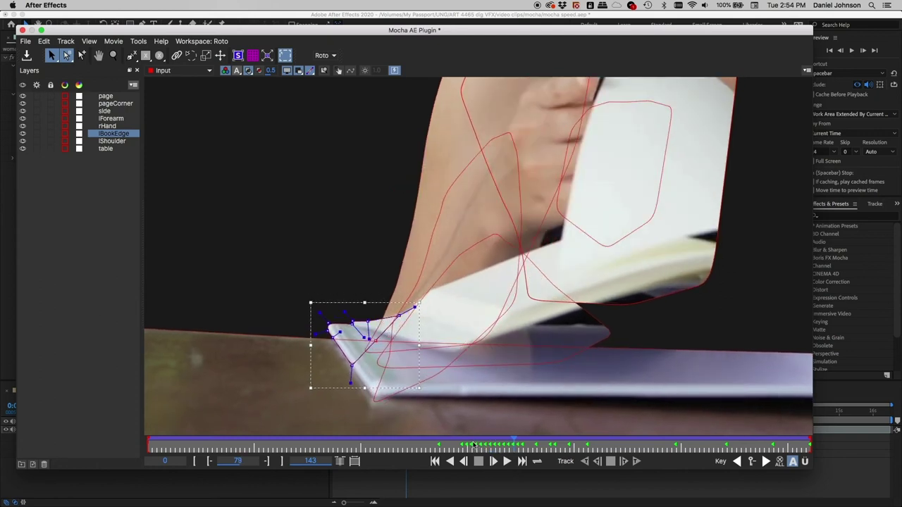
{"action": "key", "text": "comma"}
{"action": "key", "text": "comma"}
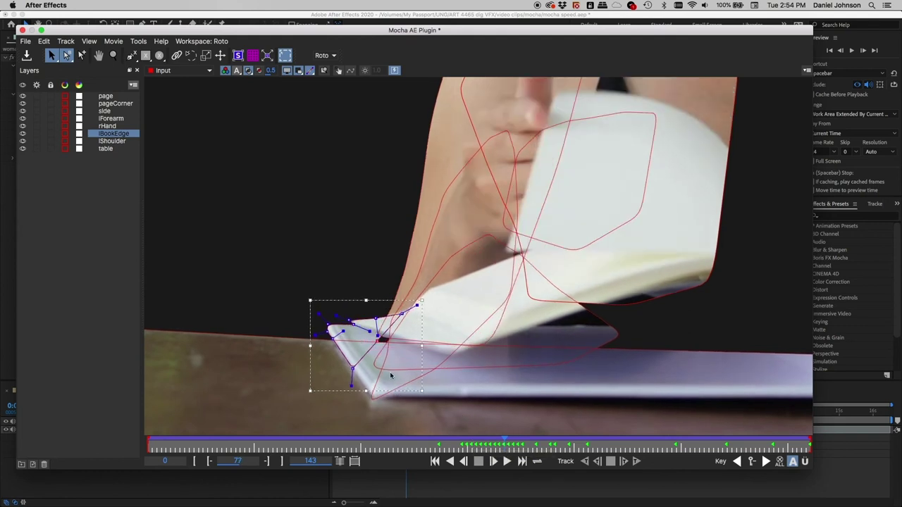
{"action": "left_click_drag", "start_coordinate": [383, 340], "coordinate": [398, 355]}
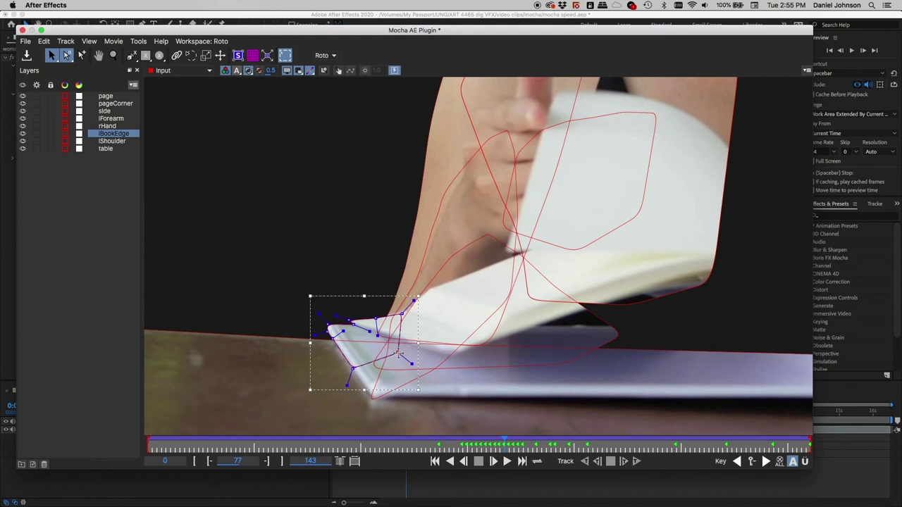
{"action": "key", "text": "period"}
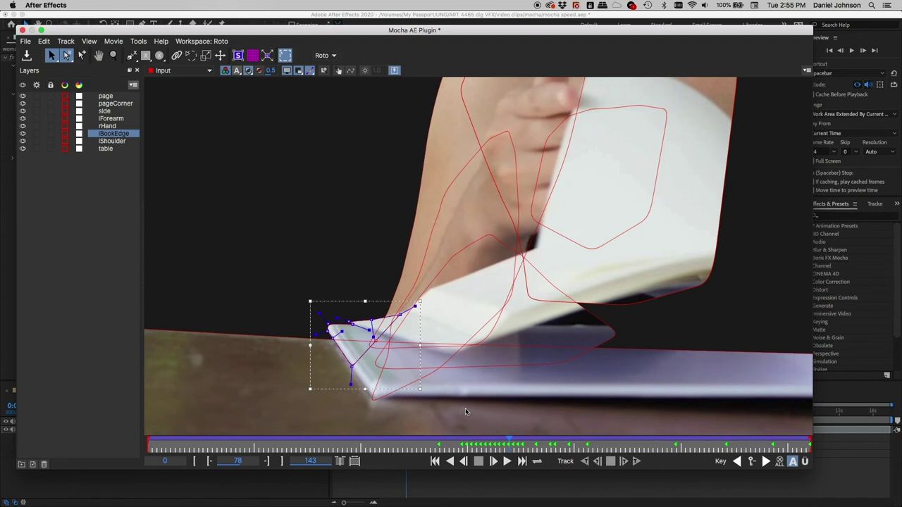
{"action": "key", "text": "period"}
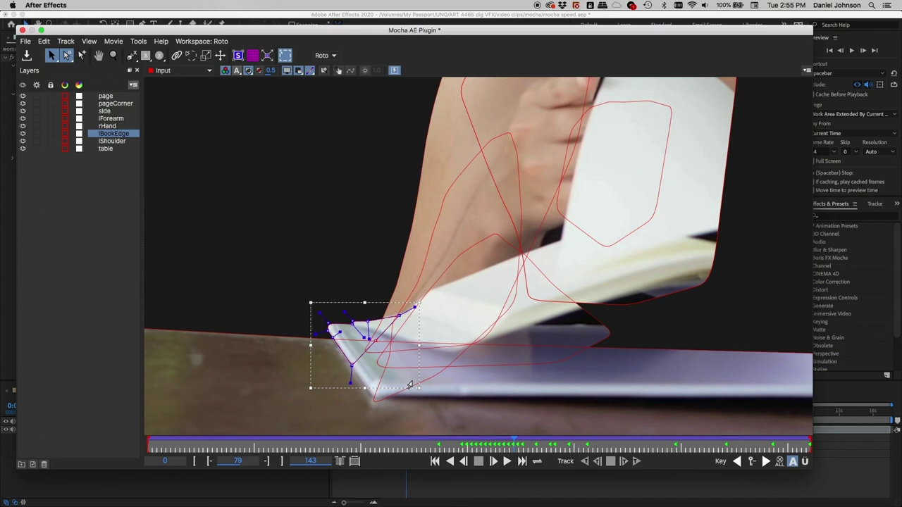
{"action": "key", "text": "comma"}
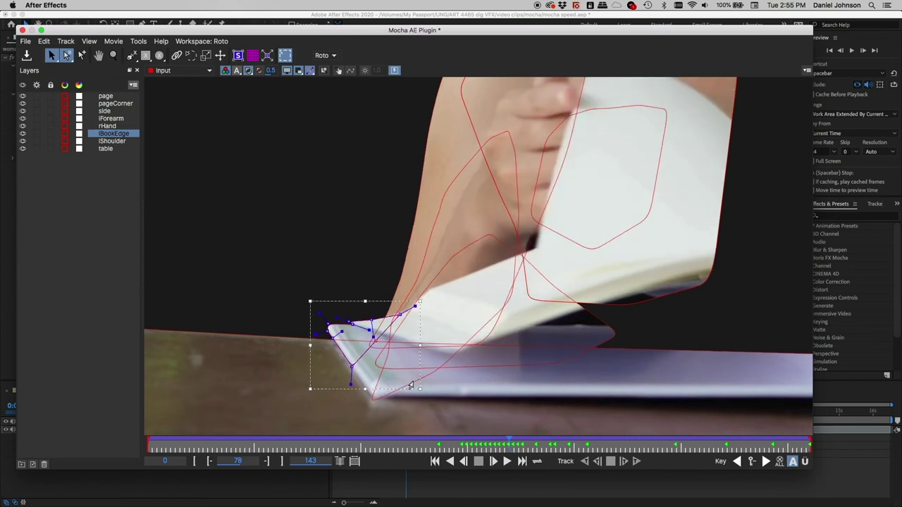
{"action": "key", "text": "period"}
{"action": "key", "text": "comma"}
Rotate and scale lBookEdge to fit the edge, checking through frame 93, then deselect it.
{"action": "mouse_move", "coordinate": [394, 369]}
{"action": "left_mouse_down"}
{"action": "mouse_move", "coordinate": [423, 369]}
{"action": "mouse_move", "coordinate": [408, 365]}
{"action": "mouse_move", "coordinate": [412, 372]}
{"action": "left_mouse_up"}
{"action": "key", "text": "period"}
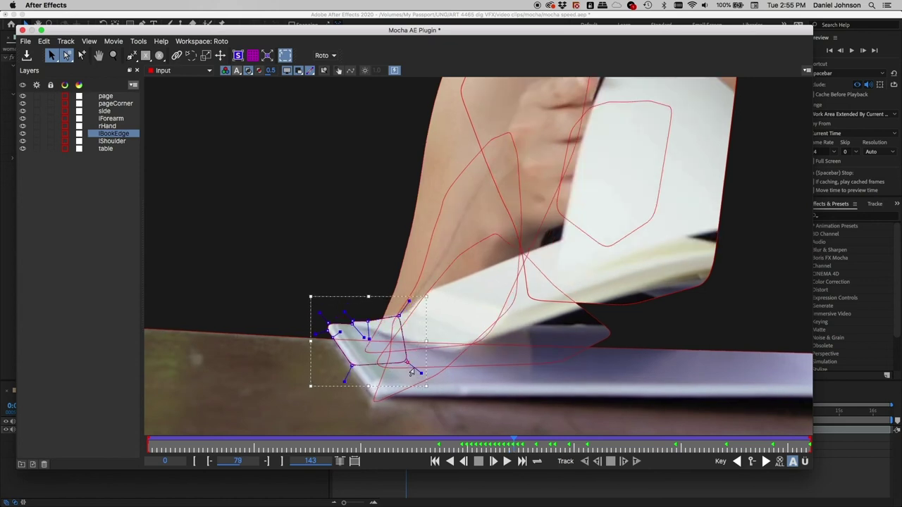
{"action": "key", "text": "period"}
{"action": "key", "text": "period"}
{"action": "key", "text": "period"}
{"action": "key", "text": "period"}
{"action": "key", "text": "period"}
{"action": "key", "text": "period"}
{"action": "key", "text": "period"}
{"action": "key", "text": "period"}
{"action": "key", "text": "period"}
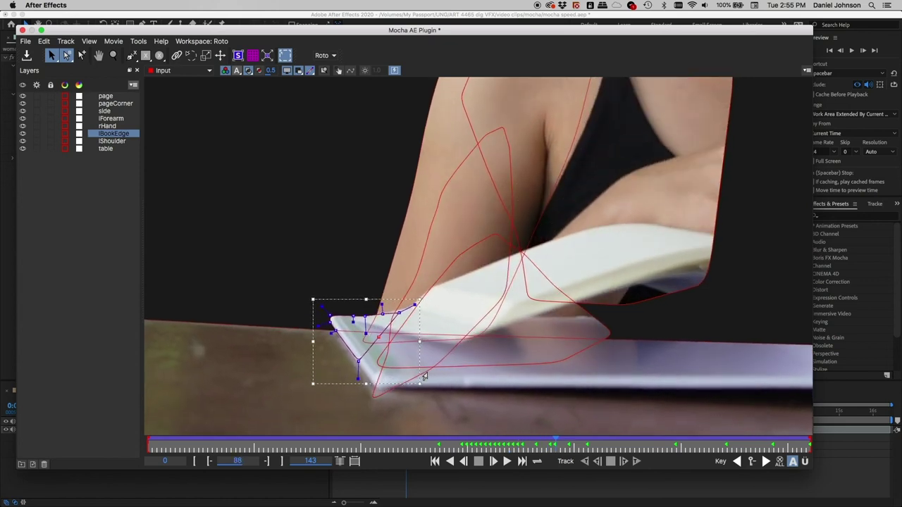
{"action": "key", "text": "period"}
{"action": "key", "text": "period"}
{"action": "key", "text": "period"}
{"action": "key", "text": "period"}
{"action": "key", "text": "period"}
{"action": "key", "text": "period"}
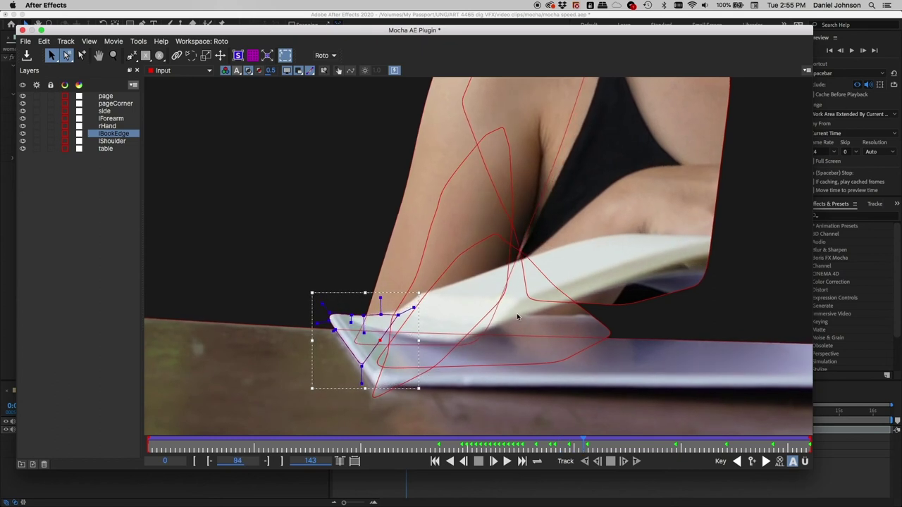
{"action": "key", "text": "comma"}
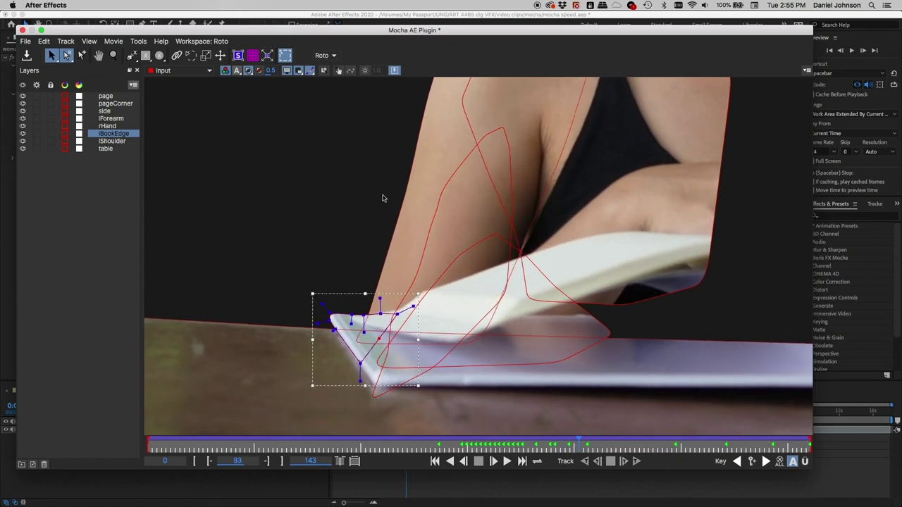
{"action": "left_click", "coordinate": [109, 196]}
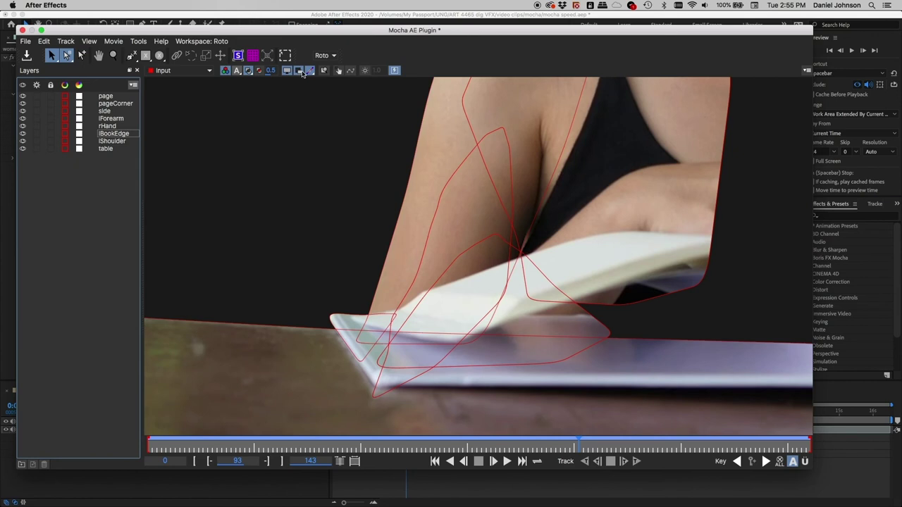
Review the outline-free matte from frame 93 back to 75, then restore outlines and select side.
{"action": "left_click", "coordinate": [301, 71]}
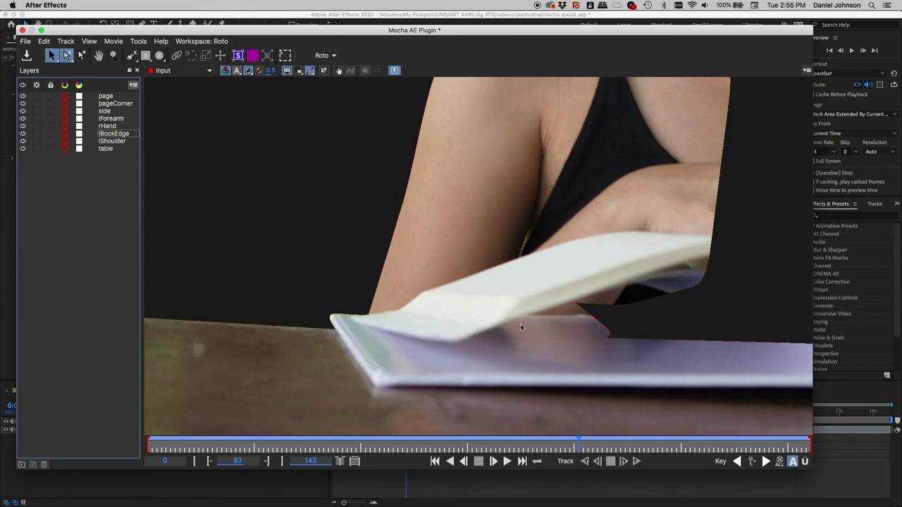
{"action": "key", "text": "comma"}
{"action": "key", "text": "comma"}
{"action": "key", "text": "comma"}
{"action": "key", "text": "comma"}
{"action": "key", "text": "comma"}
{"action": "key", "text": "comma"}
{"action": "key", "text": "comma"}
{"action": "key", "text": "comma"}
{"action": "key", "text": "comma"}
{"action": "key", "text": "comma"}
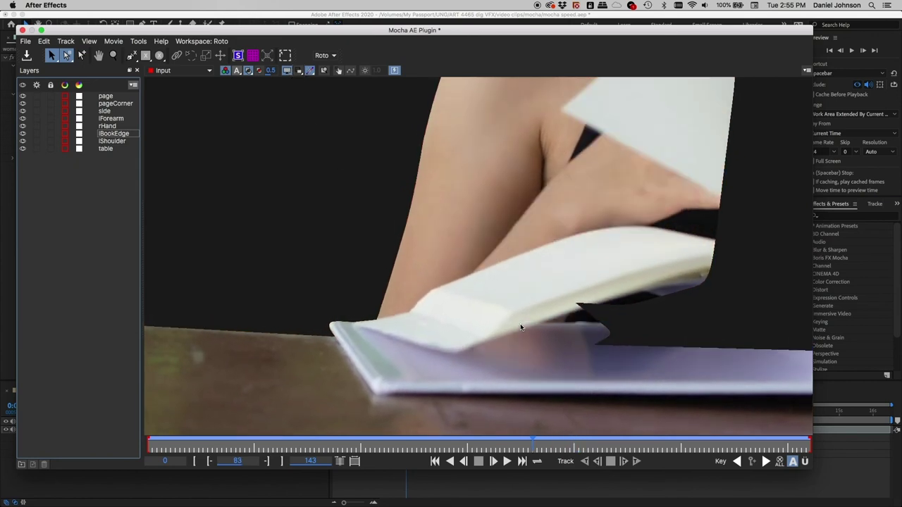
{"action": "key", "text": "comma"}
{"action": "key", "text": "comma"}
{"action": "key", "text": "comma"}
{"action": "key", "text": "comma"}
{"action": "key", "text": "comma"}
{"action": "key", "text": "comma"}
{"action": "key", "text": "comma"}
{"action": "key", "text": "comma"}
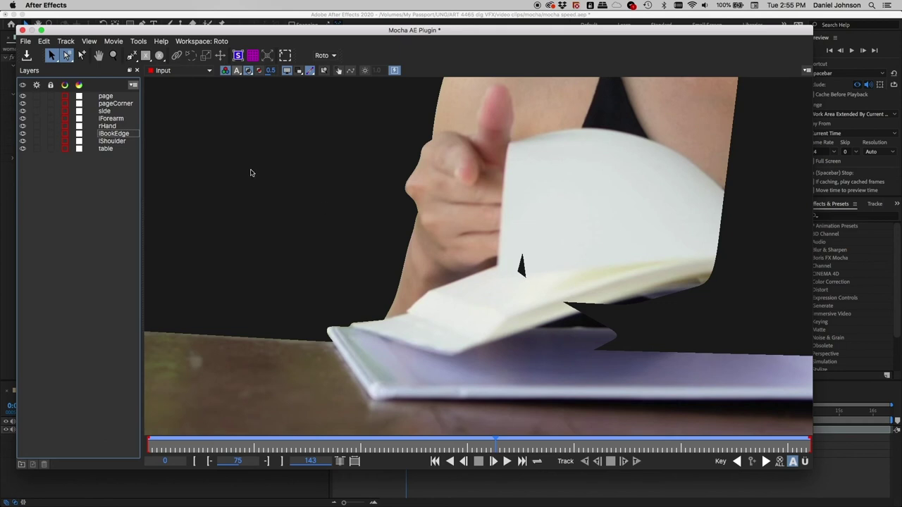
{"action": "left_click", "coordinate": [299, 71]}
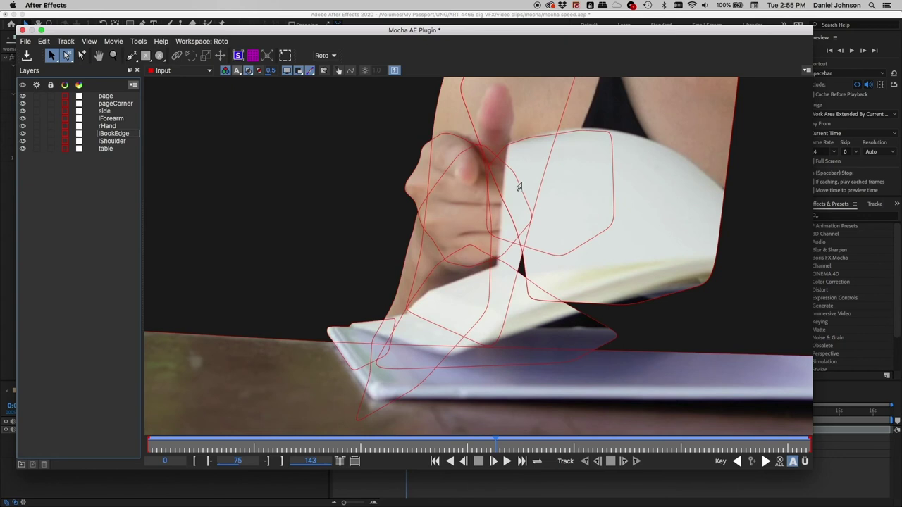
{"action": "left_click", "coordinate": [540, 306]}
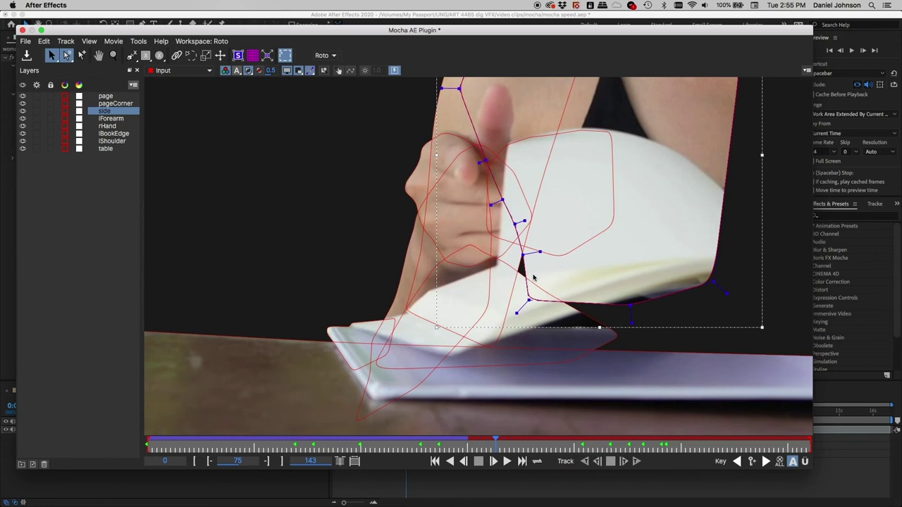
At frame 66, move three side points left onto the arm and page edge.
{"action": "key", "text": "comma"}
{"action": "key", "text": "comma"}
{"action": "key", "text": "comma"}
{"action": "key", "text": "comma"}
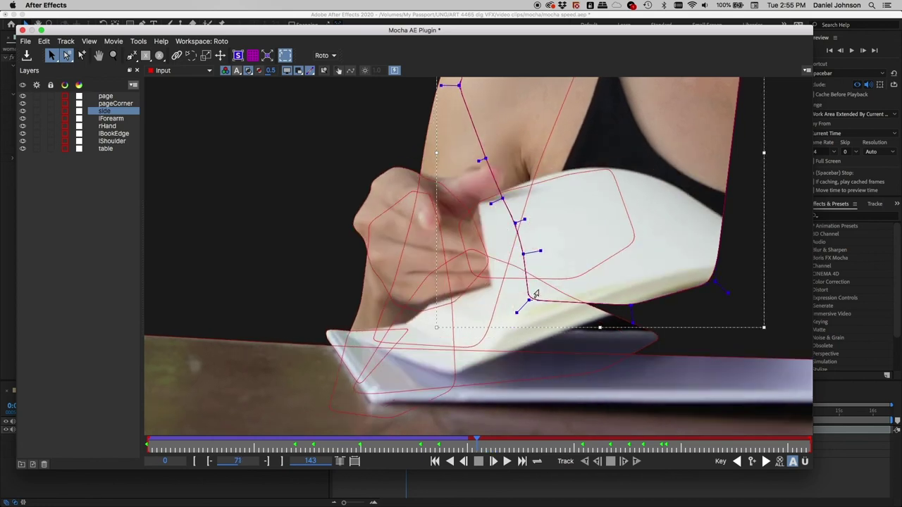
{"action": "key", "text": "comma"}
{"action": "key", "text": "comma"}
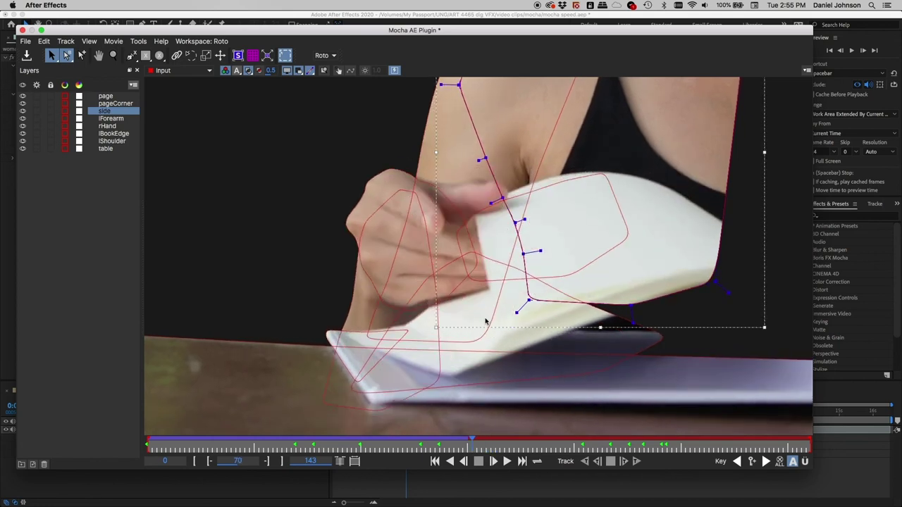
{"action": "key", "text": "comma"}
{"action": "key", "text": "comma"}
{"action": "key", "text": "comma"}
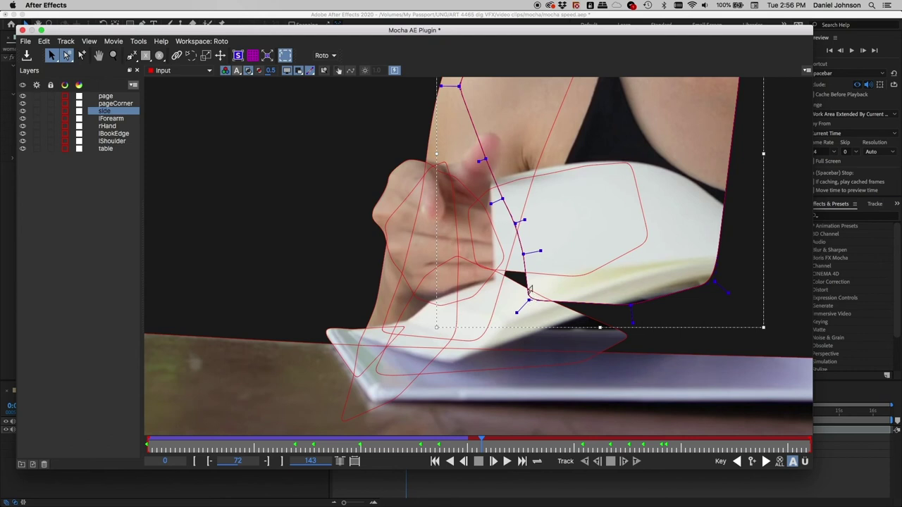
{"action": "left_click_drag", "start_coordinate": [523, 252], "coordinate": [494, 263]}
{"action": "left_click_drag", "start_coordinate": [527, 301], "coordinate": [500, 306]}
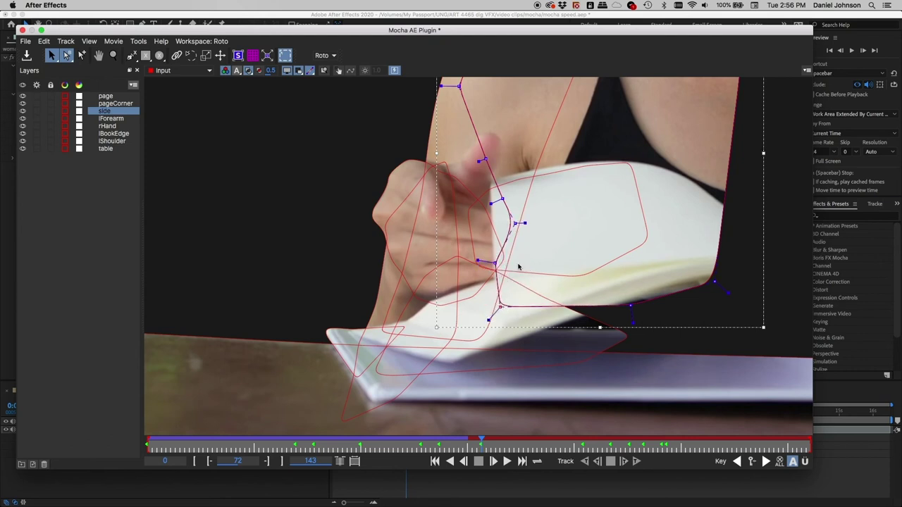
{"action": "left_click_drag", "start_coordinate": [513, 223], "coordinate": [509, 224]}
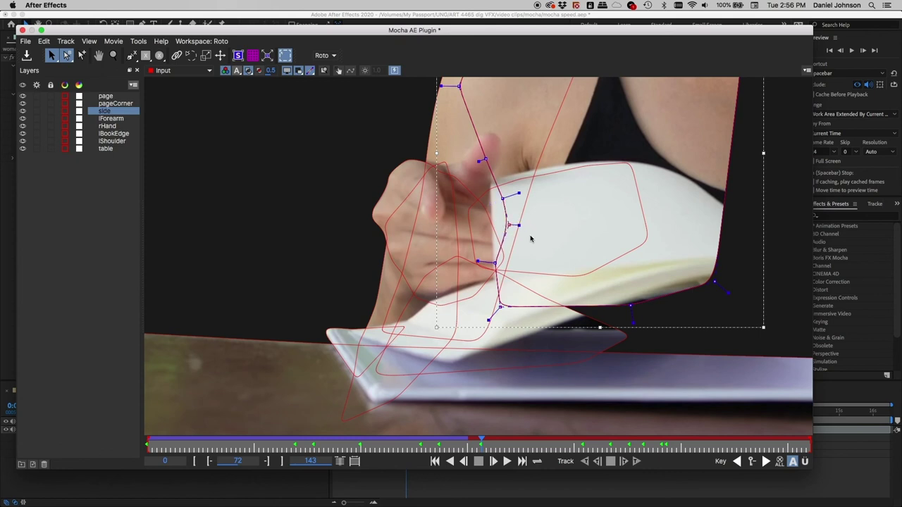
Check the side shape across frames 64–84 and move one side point up-right onto the edge.
{"action": "key", "text": "space"}
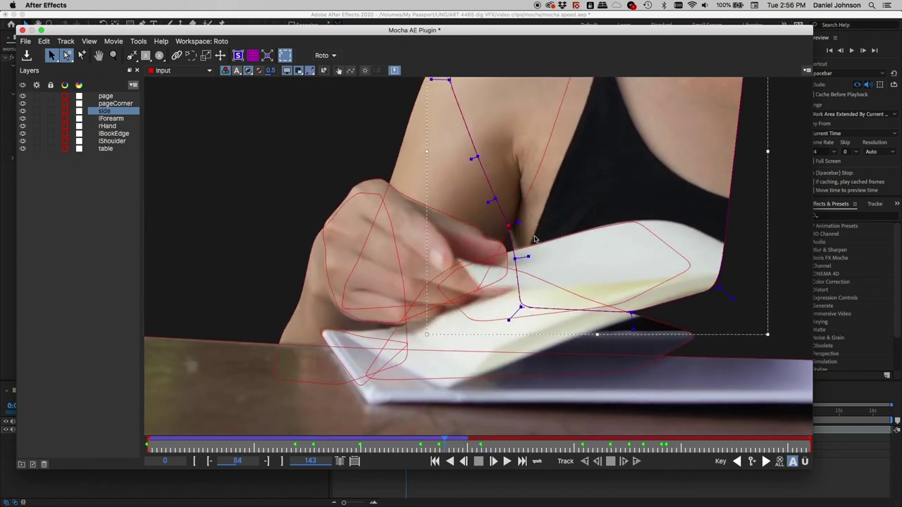
{"action": "key", "text": "comma"}
{"action": "key", "text": "period"}
{"action": "key", "text": "period"}
{"action": "key", "text": "comma"}
{"action": "key", "text": "period"}
{"action": "key", "text": "comma"}
{"action": "left_click", "coordinate": [508, 225]}
{"action": "left_click", "coordinate": [515, 260]}
{"action": "key", "text": "period"}
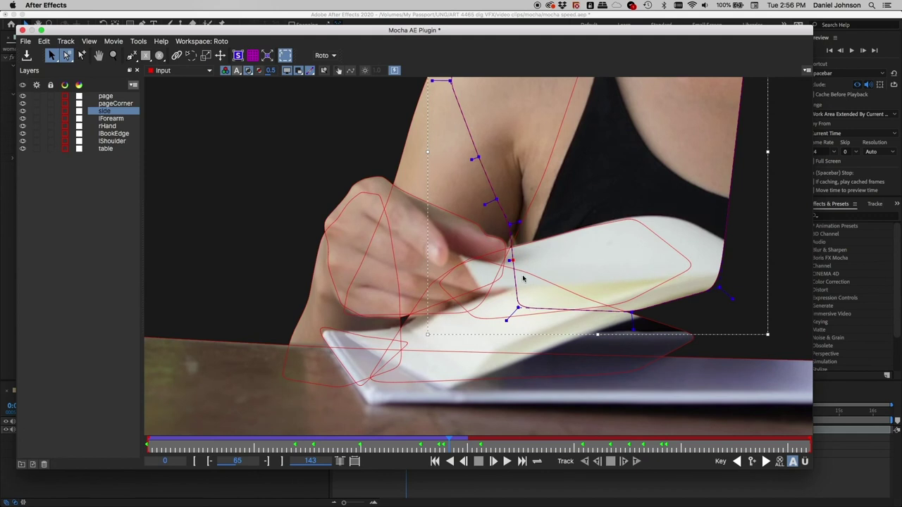
{"action": "left_click_drag", "start_coordinate": [513, 261], "coordinate": [522, 258]}
Zoom into the hand and book area and select the lShoulder shape.
{"action": "key", "text": "z"}
{"action": "left_click_drag", "start_coordinate": [538, 314], "coordinate": [554, 148]}
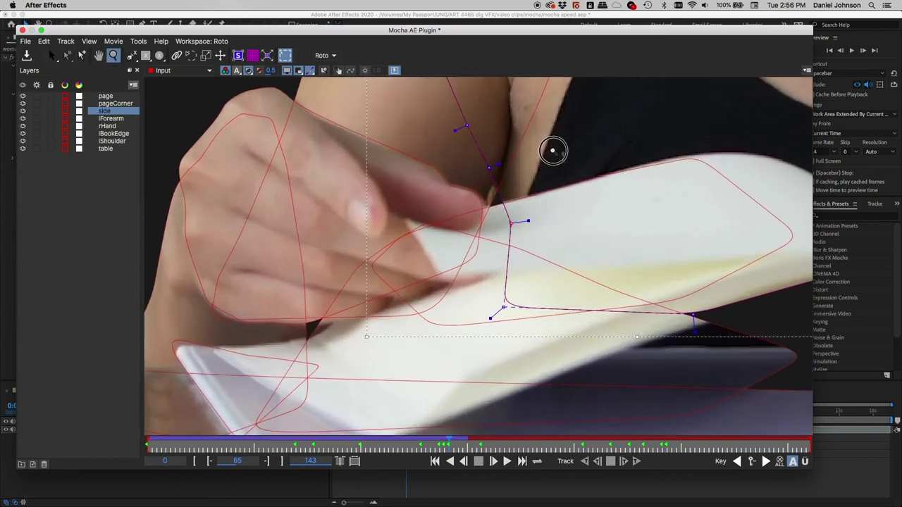
{"action": "left_click", "coordinate": [508, 166]}
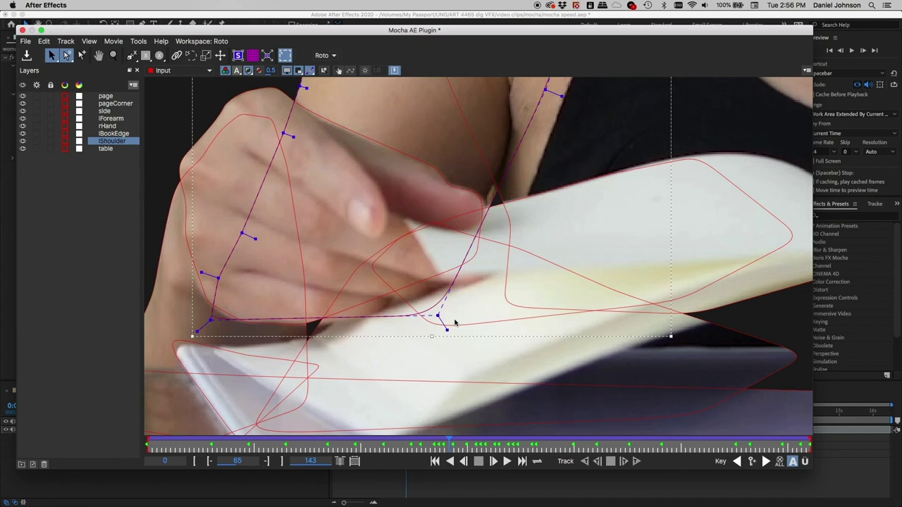
Move the top and lower lShoulder points onto the shoulder around frame 65, then hide outlines.
{"action": "key", "text": "comma"}
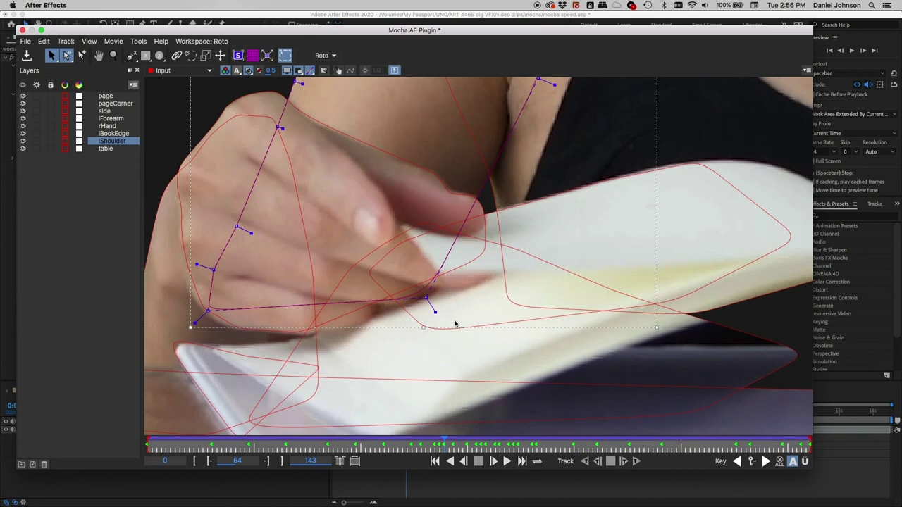
{"action": "key", "text": "period"}
{"action": "key", "text": "period"}
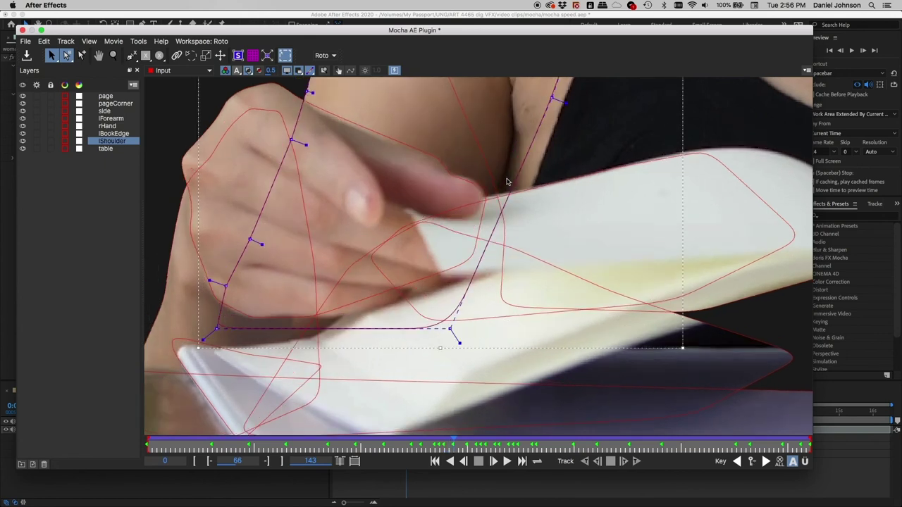
{"action": "key", "text": "comma"}
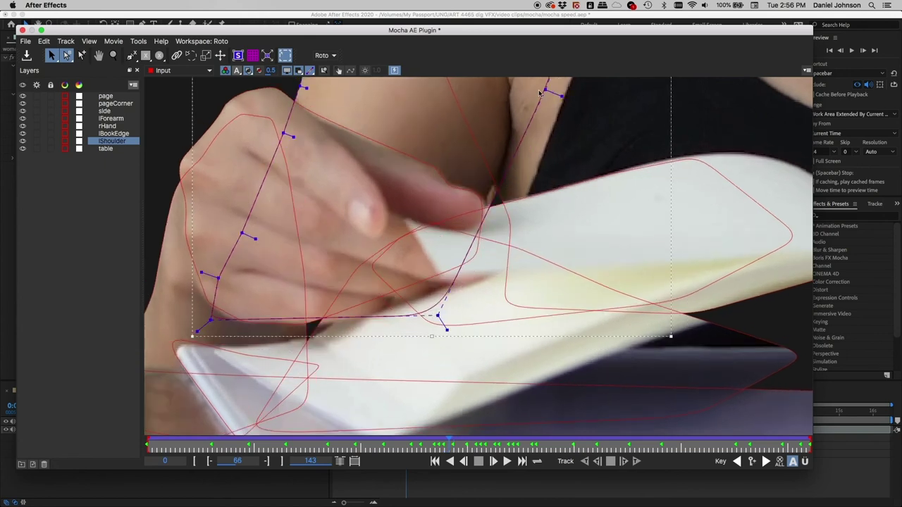
{"action": "left_click_drag", "start_coordinate": [544, 88], "coordinate": [533, 93]}
{"action": "left_click_drag", "start_coordinate": [437, 316], "coordinate": [435, 317]}
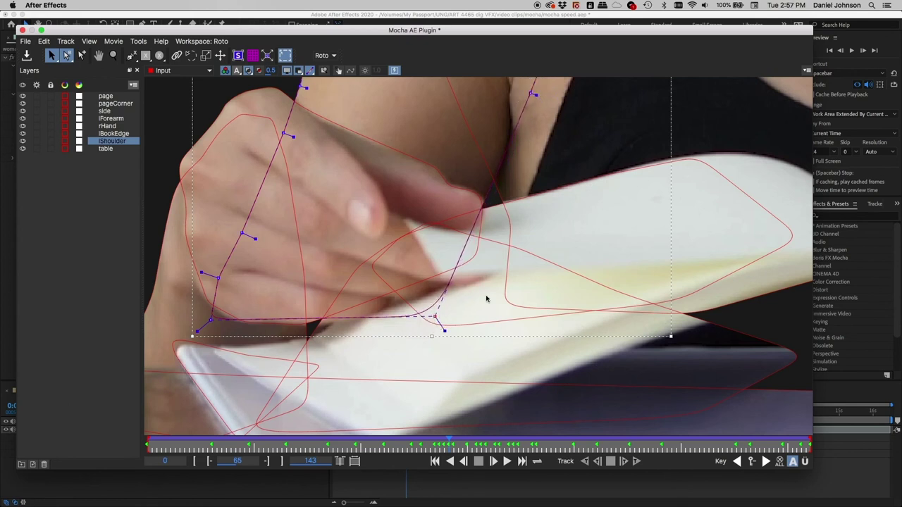
{"action": "key", "text": "period"}
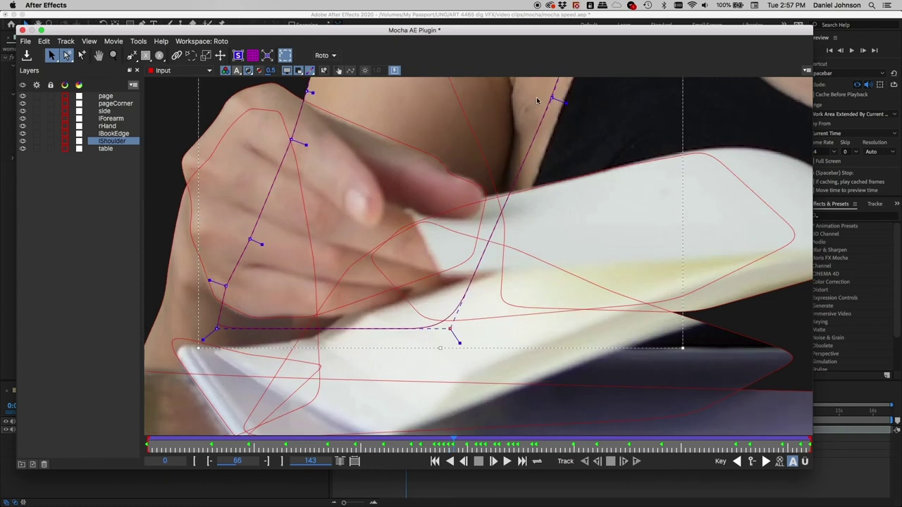
{"action": "left_click_drag", "start_coordinate": [552, 98], "coordinate": [522, 101]}
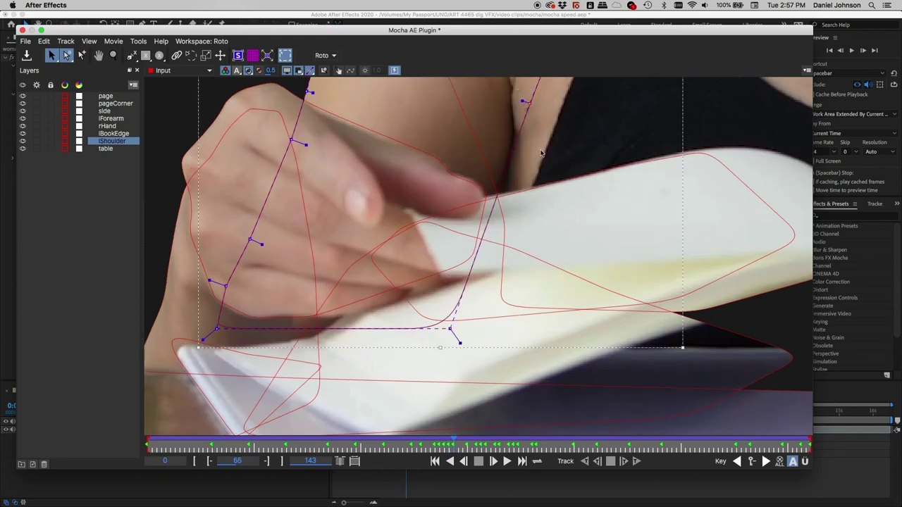
{"action": "key", "text": "period"}
{"action": "key", "text": "period"}
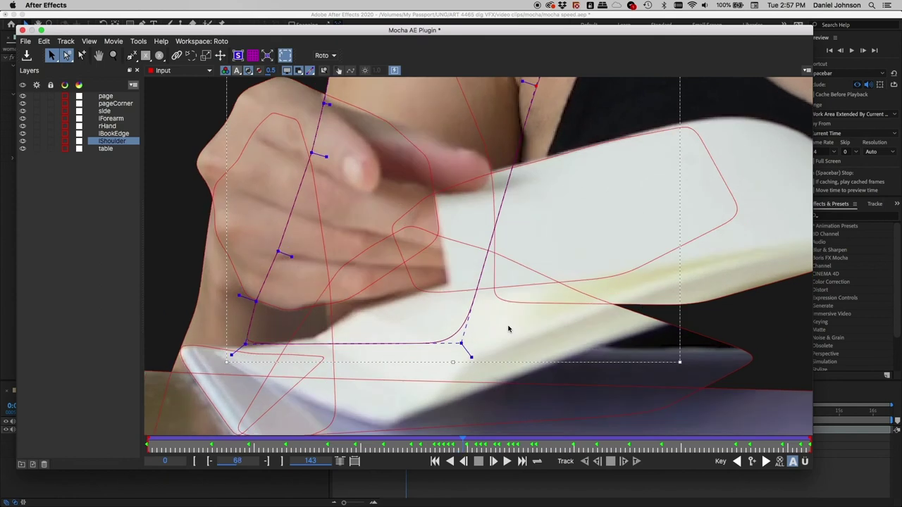
{"action": "key", "text": "period"}
{"action": "key", "text": "period"}
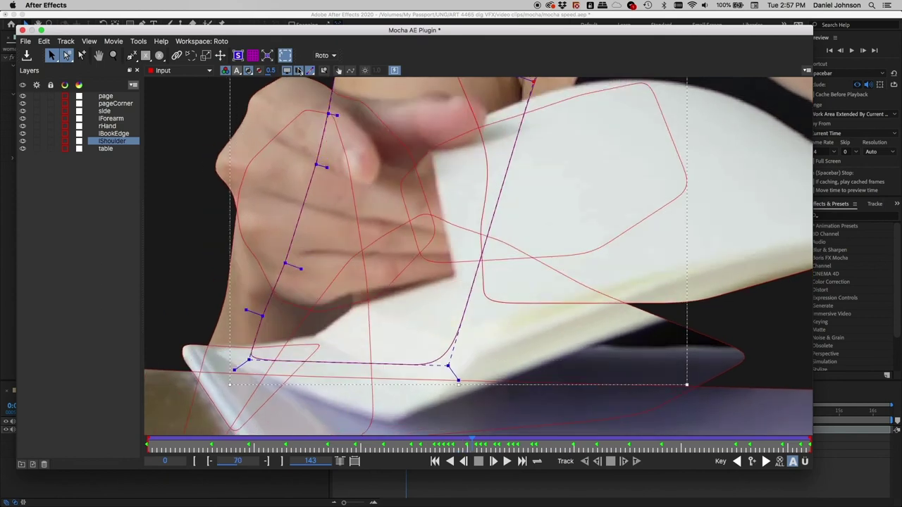
{"action": "left_click", "coordinate": [299, 70]}
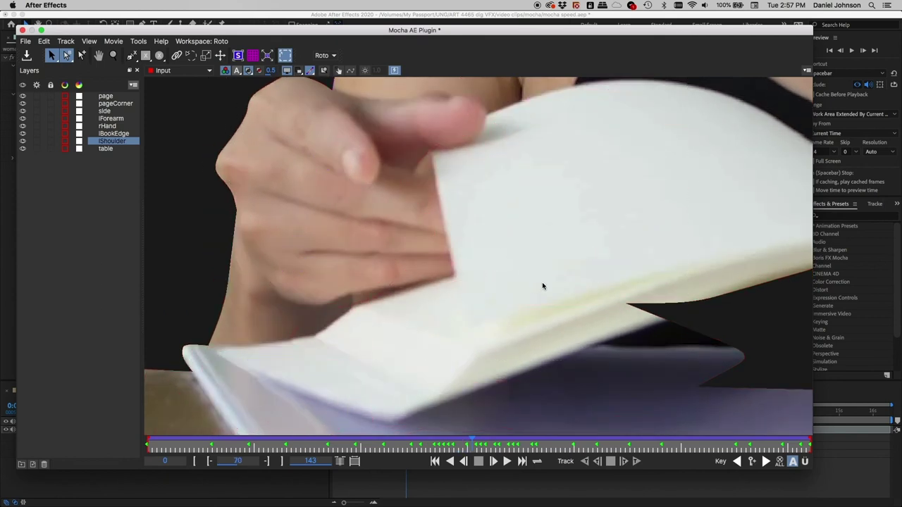
Zoom out, review the matte from frame 55 forward to 65, and show spline outlines again.
{"action": "key", "text": "z"}
{"action": "left_click_drag", "start_coordinate": [542, 287], "coordinate": [536, 362]}
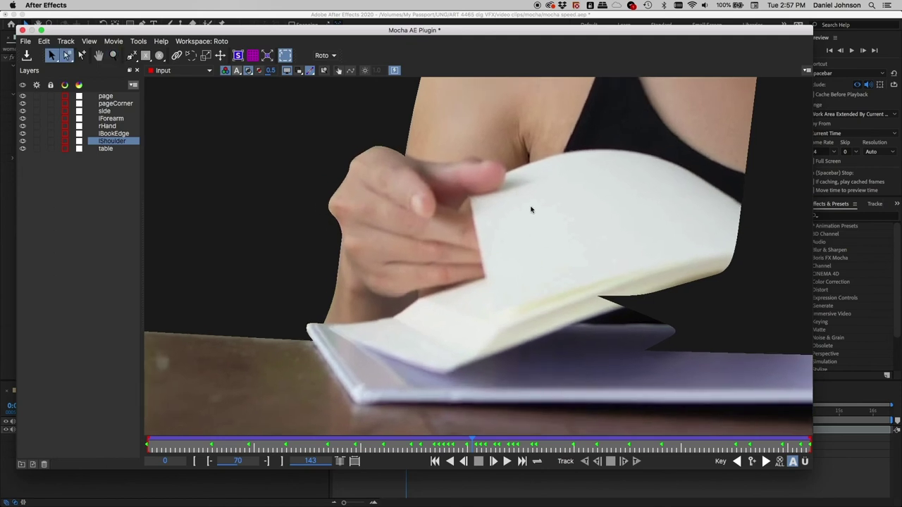
{"action": "key", "text": "comma"}
{"action": "key", "text": "comma"}
{"action": "key", "text": "comma"}
{"action": "key", "text": "comma"}
{"action": "key", "text": "comma"}
{"action": "key", "text": "comma"}
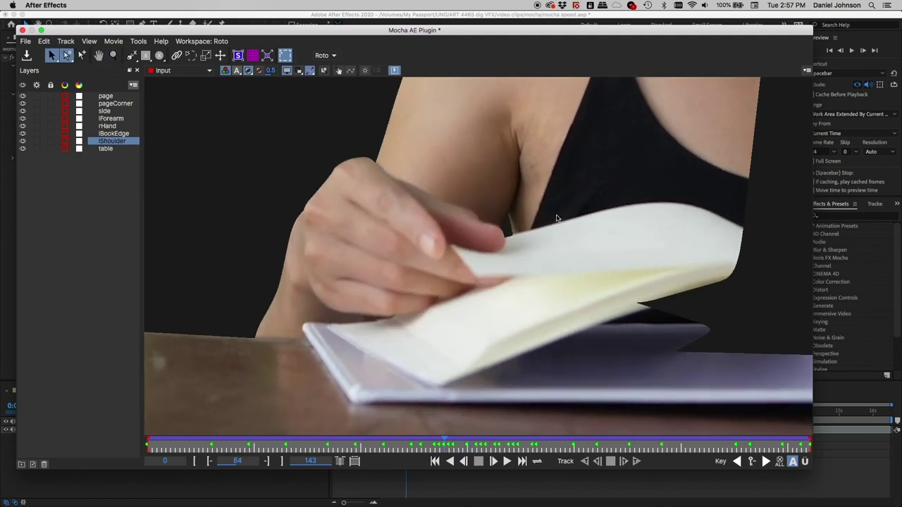
{"action": "key", "text": "comma"}
{"action": "key", "text": "comma"}
{"action": "key", "text": "comma"}
{"action": "key", "text": "comma"}
{"action": "key", "text": "comma"}
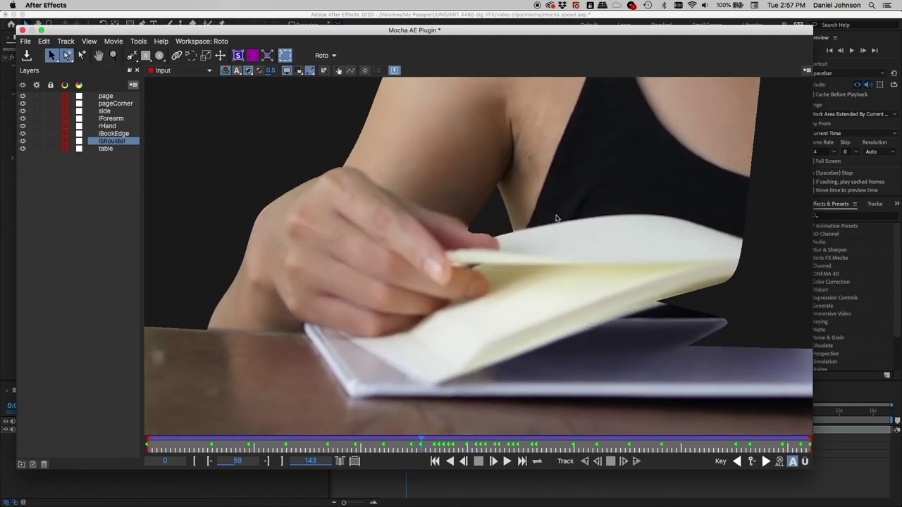
{"action": "key", "text": "comma"}
{"action": "key", "text": "comma"}
{"action": "key", "text": "comma"}
{"action": "key", "text": "comma"}
{"action": "key", "text": "period"}
{"action": "key", "text": "period"}
{"action": "key", "text": "period"}
{"action": "key", "text": "period"}
{"action": "key", "text": "period"}
{"action": "key", "text": "period"}
{"action": "key", "text": "period"}
{"action": "key", "text": "period"}
{"action": "key", "text": "period"}
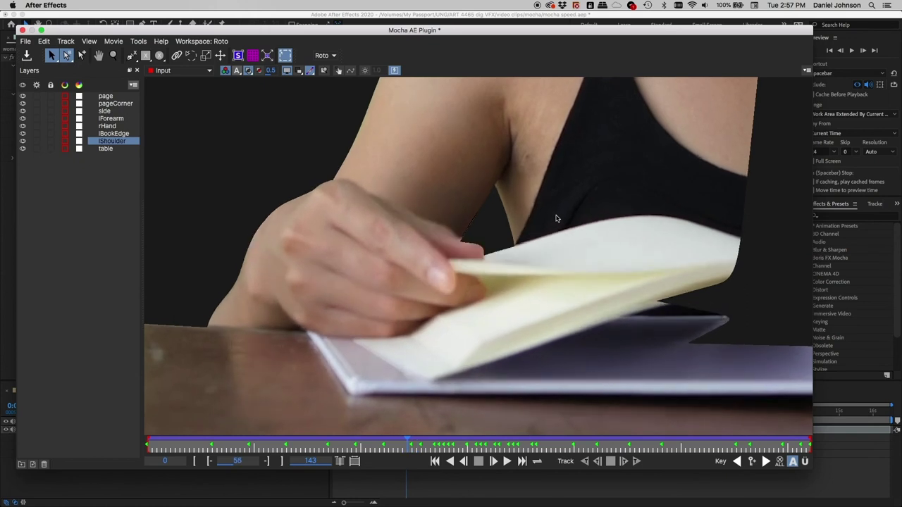
{"action": "key", "text": "period"}
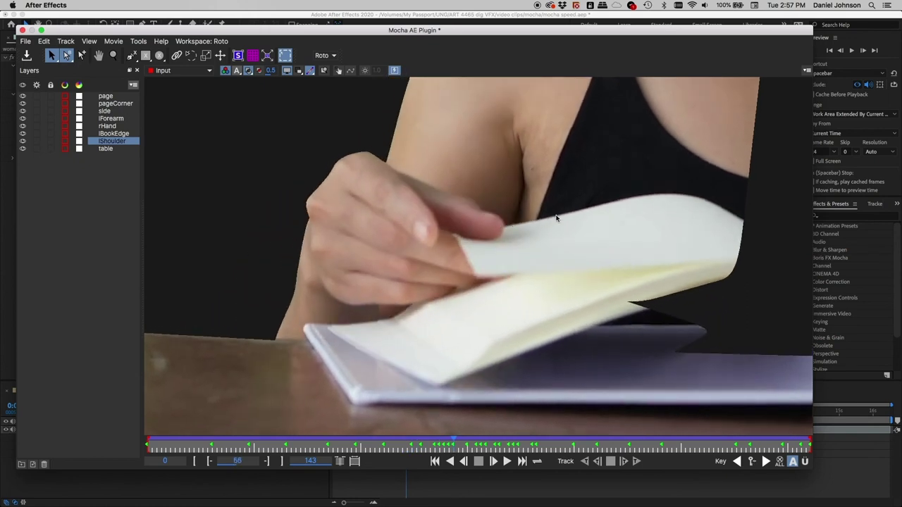
{"action": "key", "text": "period"}
{"action": "key", "text": "period"}
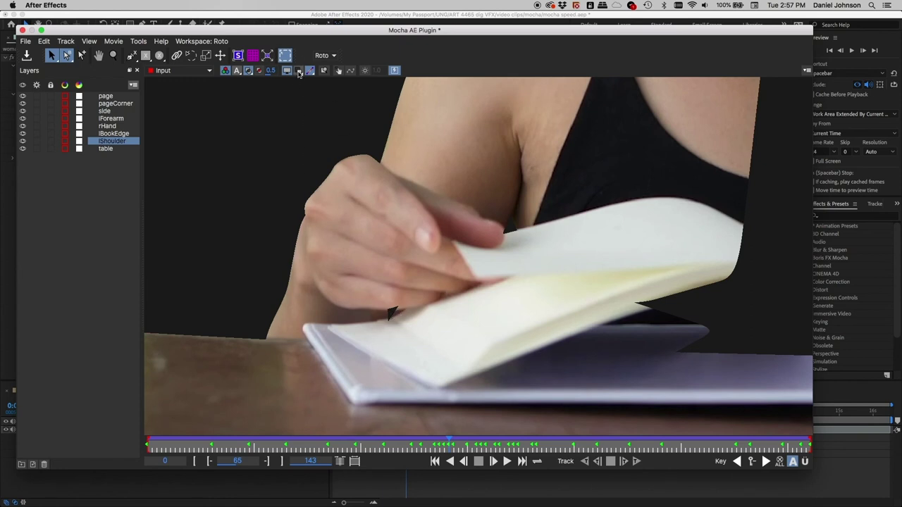
{"action": "left_click", "coordinate": [299, 71]}
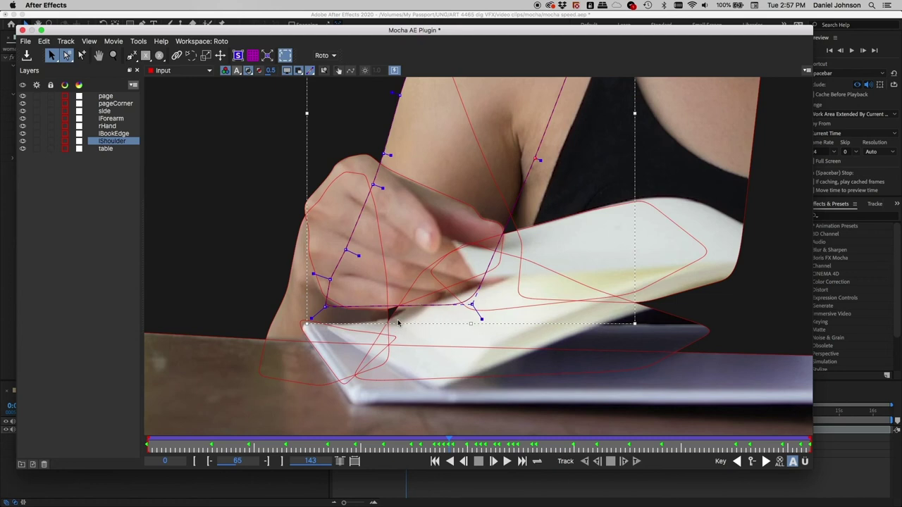
Pull pageCorner's lower-left point left to fit the page and check it across frames 60–78.
{"action": "left_click", "coordinate": [376, 342]}
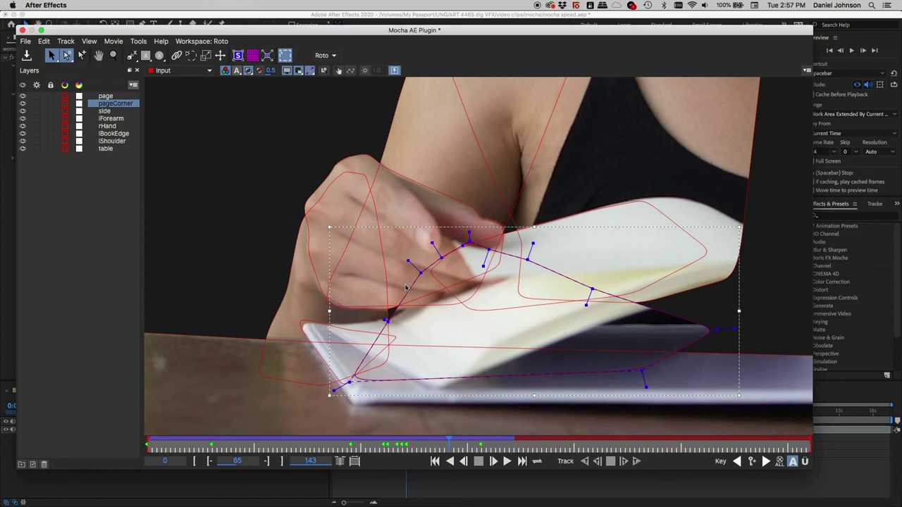
{"action": "left_click_drag", "start_coordinate": [386, 321], "coordinate": [356, 310]}
{"action": "key", "text": "comma"}
{"action": "key", "text": "comma"}
{"action": "key", "text": "comma"}
{"action": "key", "text": "comma"}
{"action": "key", "text": "comma"}
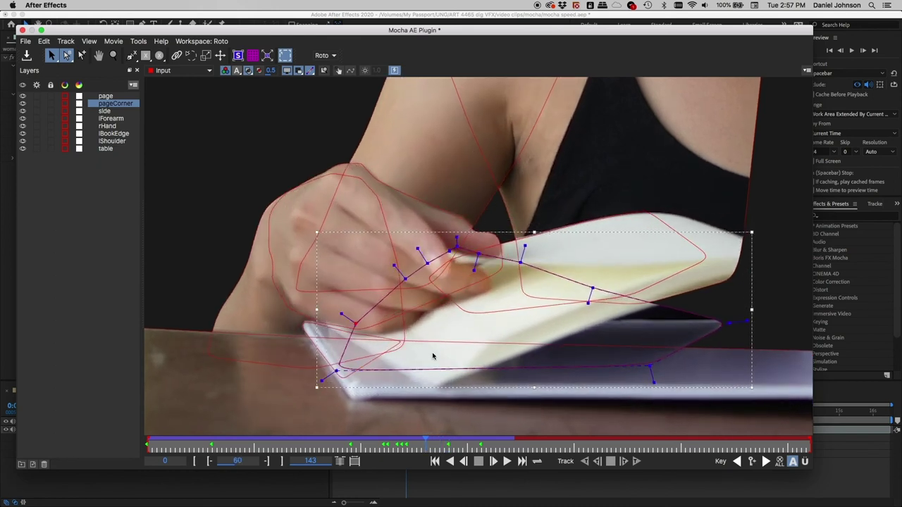
{"action": "key", "text": "period"}
{"action": "key", "text": "period"}
{"action": "key", "text": "period"}
{"action": "key", "text": "period"}
{"action": "key", "text": "period"}
{"action": "key", "text": "period"}
{"action": "key", "text": "period"}
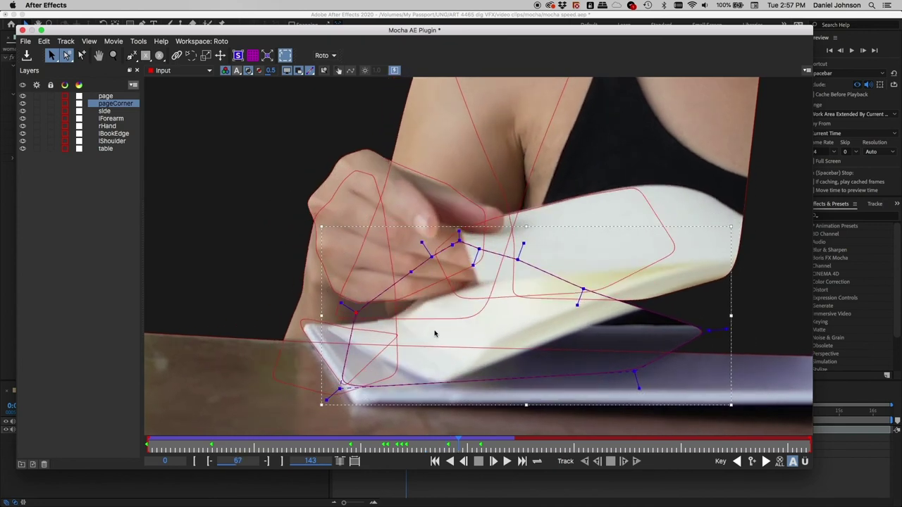
{"action": "key", "text": "period"}
{"action": "key", "text": "period"}
{"action": "key", "text": "period"}
{"action": "key", "text": "period"}
{"action": "key", "text": "period"}
{"action": "key", "text": "period"}
{"action": "key", "text": "period"}
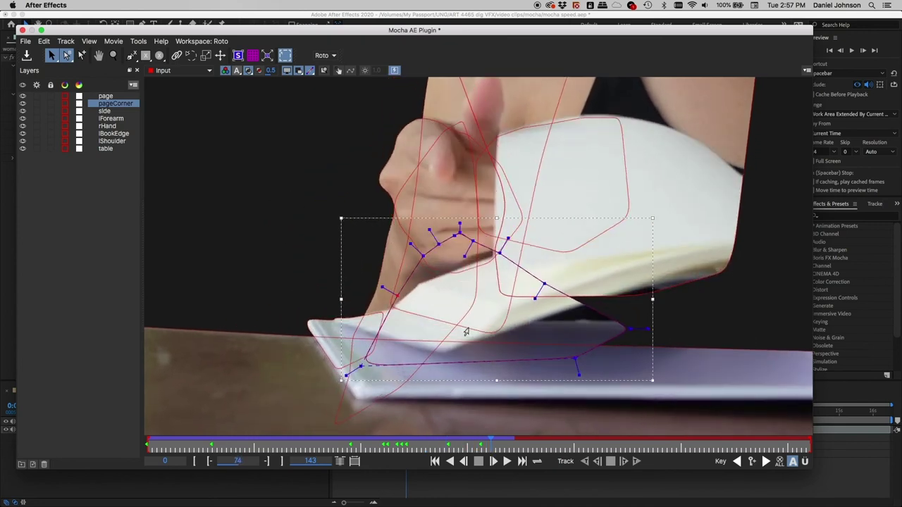
{"action": "key", "text": "period"}
{"action": "key", "text": "period"}
{"action": "key", "text": "period"}
{"action": "key", "text": "period"}
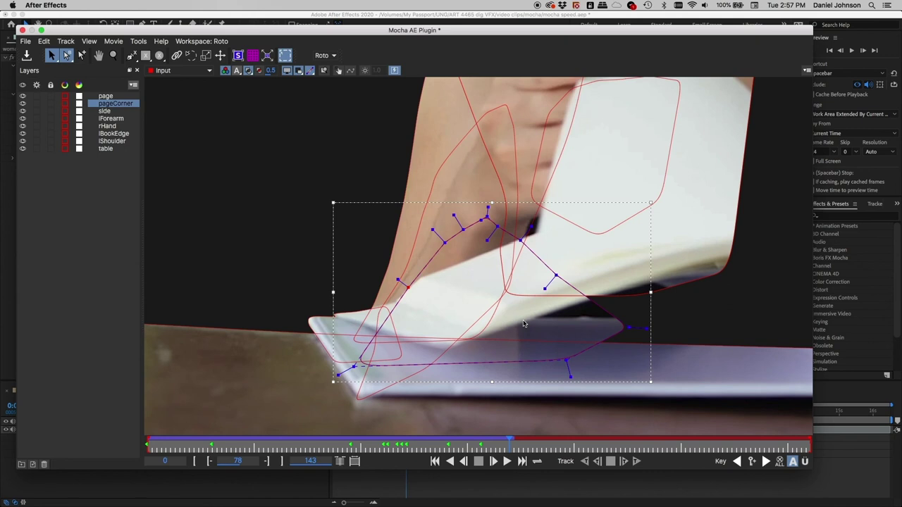
{"action": "key", "text": "period"}
{"action": "key", "text": "period"}
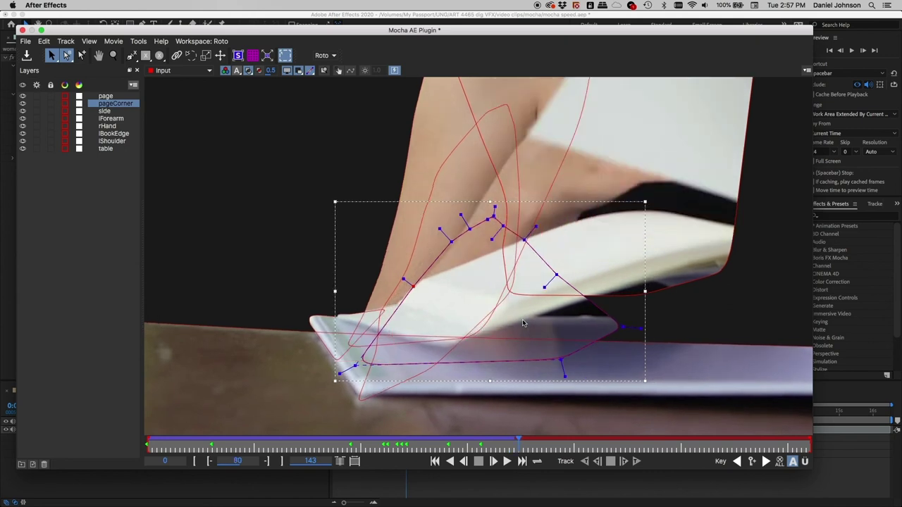
{"action": "key", "text": "comma"}
{"action": "key", "text": "comma"}
{"action": "key", "text": "comma"}
{"action": "key", "text": "comma"}
{"action": "key", "text": "comma"}
{"action": "key", "text": "comma"}
{"action": "key", "text": "comma"}
{"action": "key", "text": "comma"}
{"action": "key", "text": "comma"}
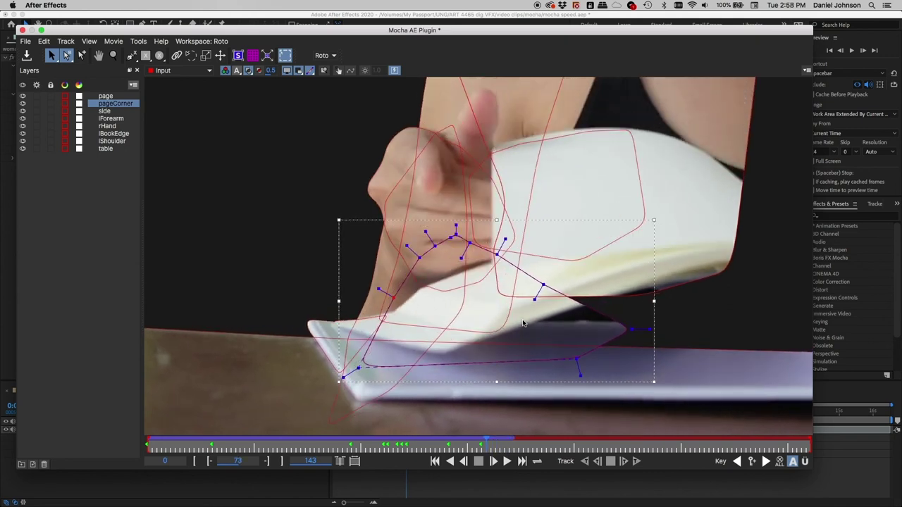
Play the matte through to frame 139 with outlines hidden, then restore outlines and select side.
{"action": "left_click", "coordinate": [89, 209]}
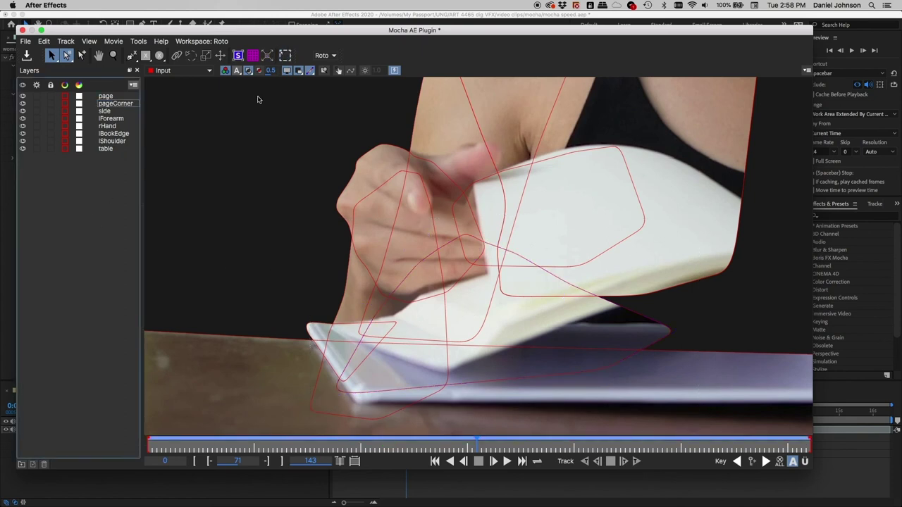
{"action": "left_click", "coordinate": [299, 71]}
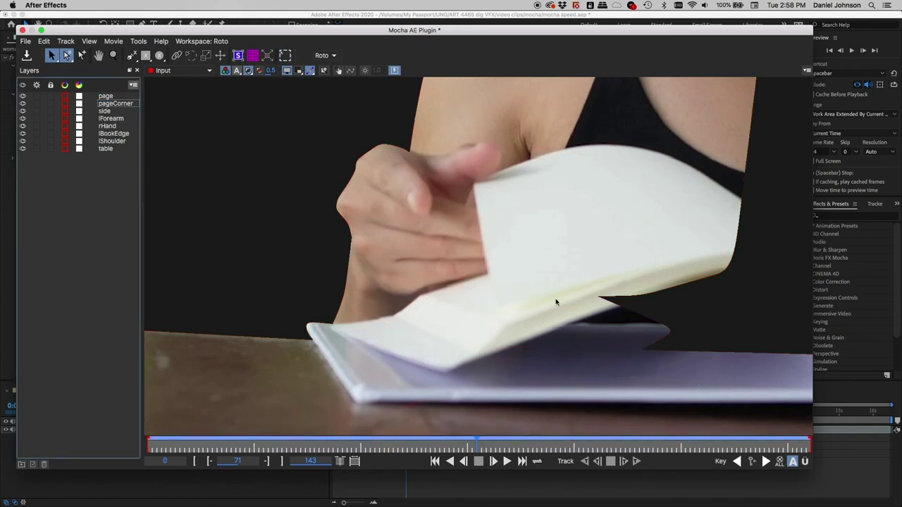
{"action": "key", "text": "l"}
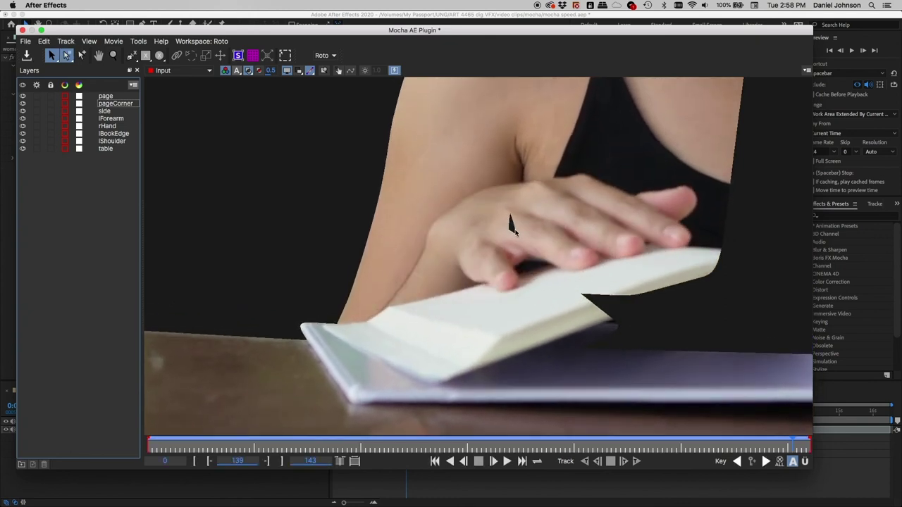
{"action": "left_click", "coordinate": [299, 71]}
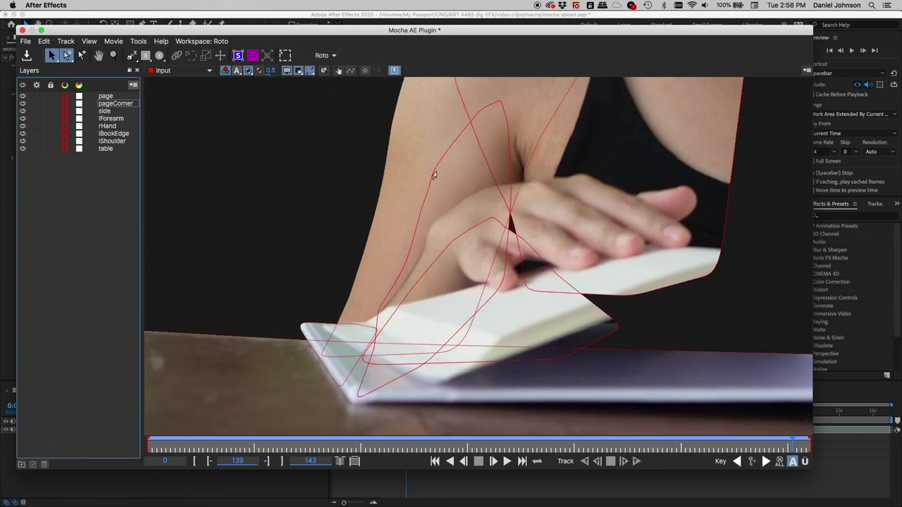
{"action": "left_click", "coordinate": [526, 290]}
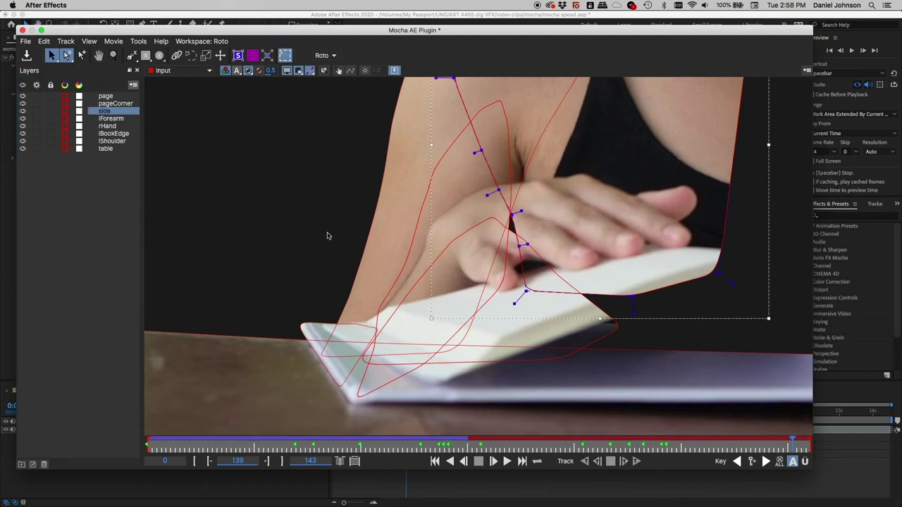
Step through frames 113–131 and nudge a side point left onto the arm at frame 130.
{"action": "key", "text": "z"}
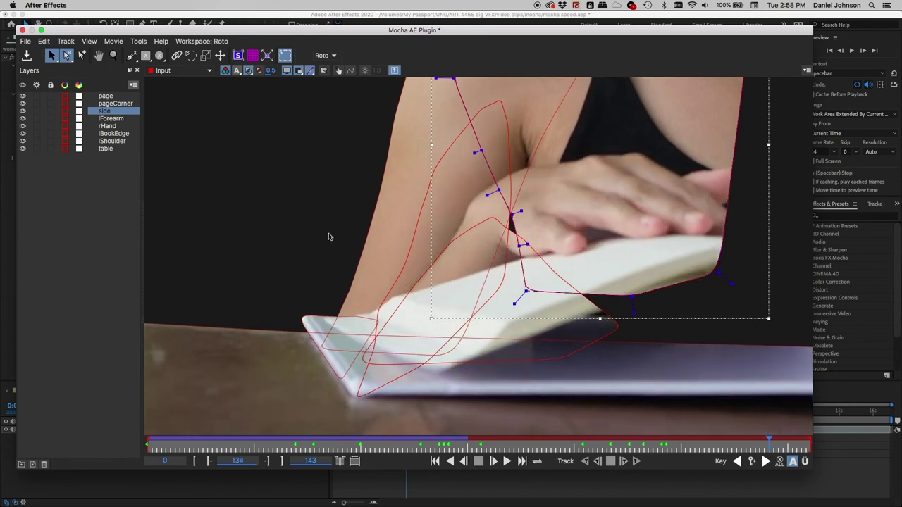
{"action": "key", "text": "z"}
{"action": "key", "text": "z"}
{"action": "key", "text": "z"}
{"action": "key", "text": "z"}
{"action": "key", "text": "z"}
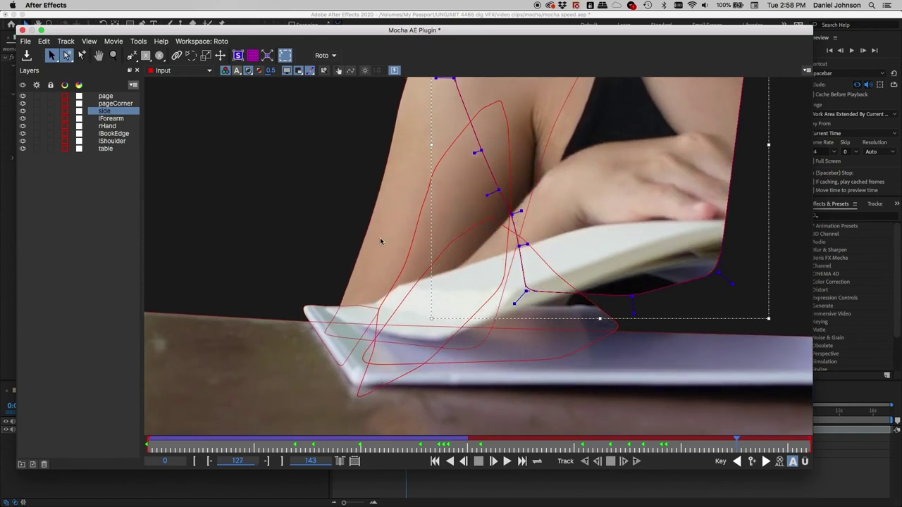
{"action": "key", "text": "z"}
{"action": "key", "text": "z"}
{"action": "key", "text": "z"}
{"action": "key", "text": "z"}
{"action": "key", "text": "z"}
{"action": "key", "text": "z"}
{"action": "key", "text": "z"}
{"action": "key", "text": "z"}
{"action": "key", "text": "z"}
{"action": "key", "text": "z"}
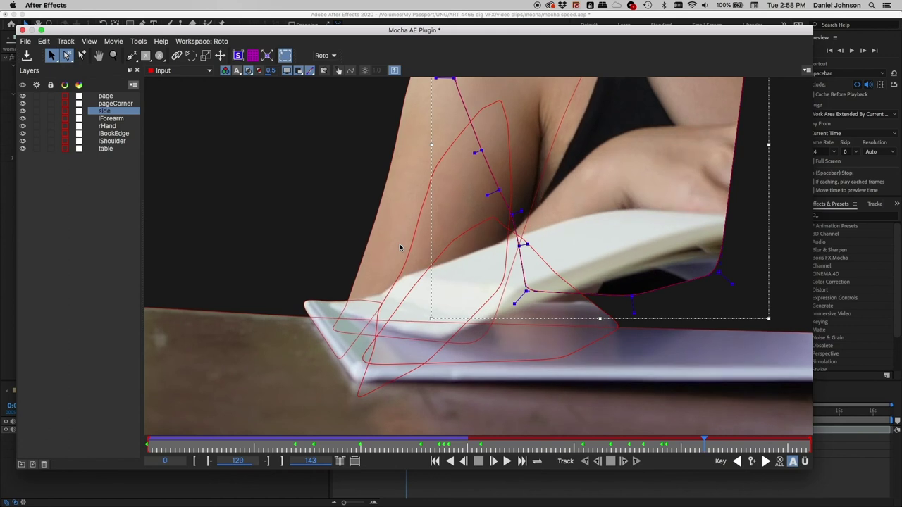
{"action": "key", "text": "z"}
{"action": "key", "text": "z"}
{"action": "key", "text": "z"}
{"action": "key", "text": "z"}
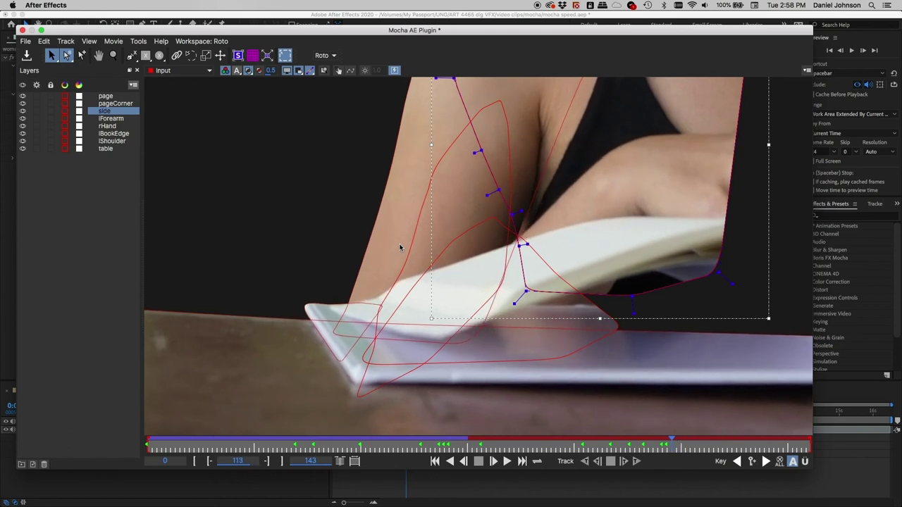
{"action": "key", "text": "x"}
{"action": "key", "text": "x"}
{"action": "key", "text": "x"}
{"action": "key", "text": "x"}
{"action": "key", "text": "x"}
{"action": "key", "text": "x"}
{"action": "key", "text": "x"}
{"action": "key", "text": "x"}
{"action": "key", "text": "x"}
{"action": "key", "text": "x"}
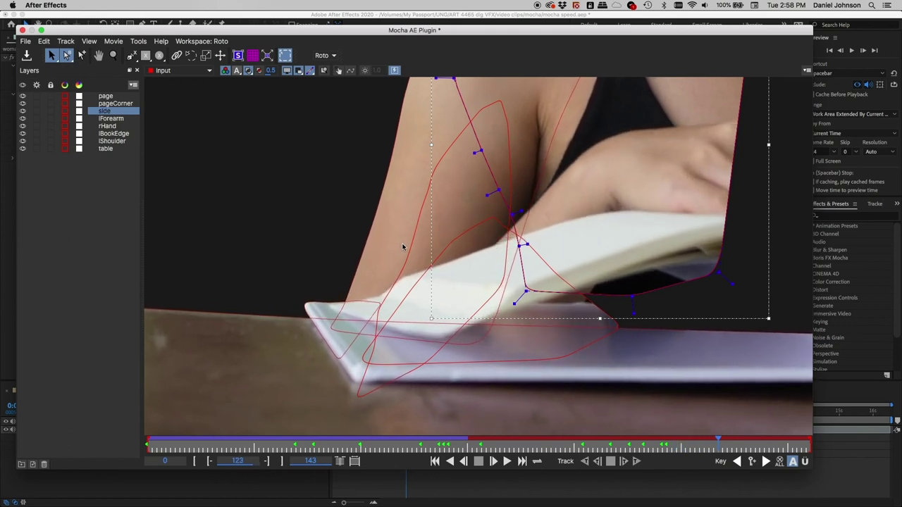
{"action": "key", "text": "x"}
{"action": "key", "text": "x"}
{"action": "key", "text": "x"}
{"action": "key", "text": "x"}
{"action": "key", "text": "x"}
{"action": "key", "text": "x"}
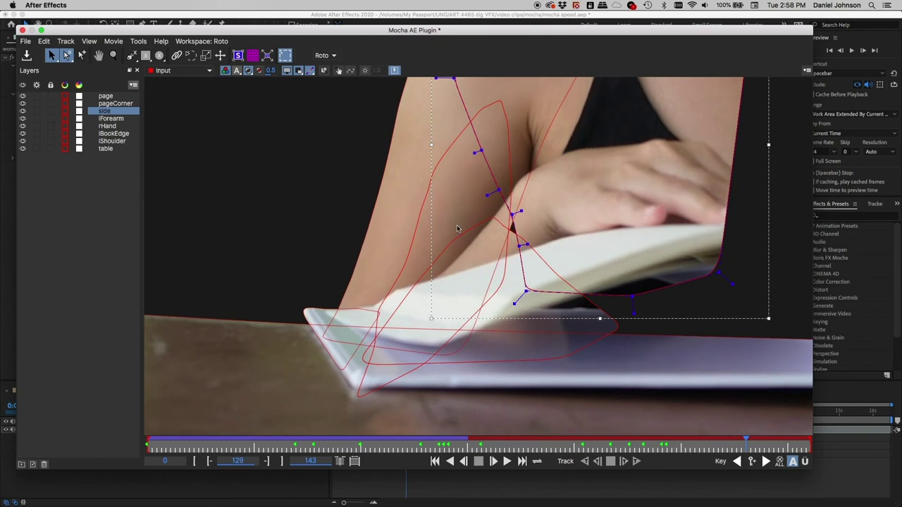
{"action": "key", "text": "x"}
{"action": "key", "text": "x"}
{"action": "key", "text": "z"}
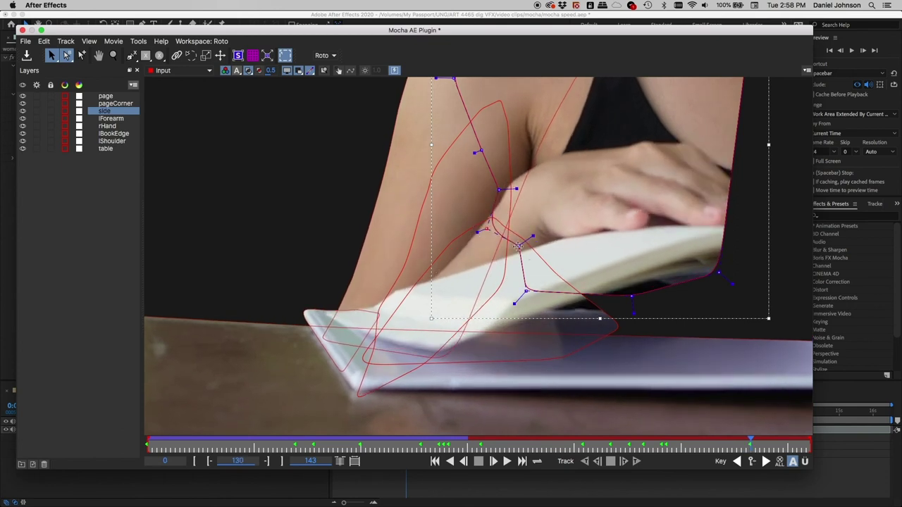
{"action": "left_click_drag", "start_coordinate": [499, 191], "coordinate": [492, 192]}
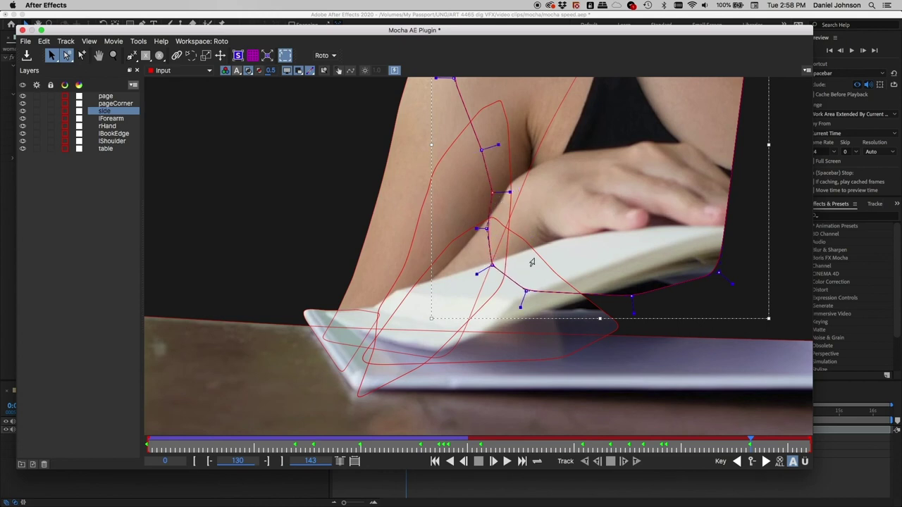
Check the side shape from frame 113 through to the last frame, 143.
{"action": "key", "text": "z"}
{"action": "key", "text": "z"}
{"action": "key", "text": "z"}
{"action": "key", "text": "z"}
{"action": "key", "text": "z"}
{"action": "key", "text": "z"}
{"action": "key", "text": "z"}
{"action": "key", "text": "z"}
{"action": "key", "text": "z"}
{"action": "key", "text": "z"}
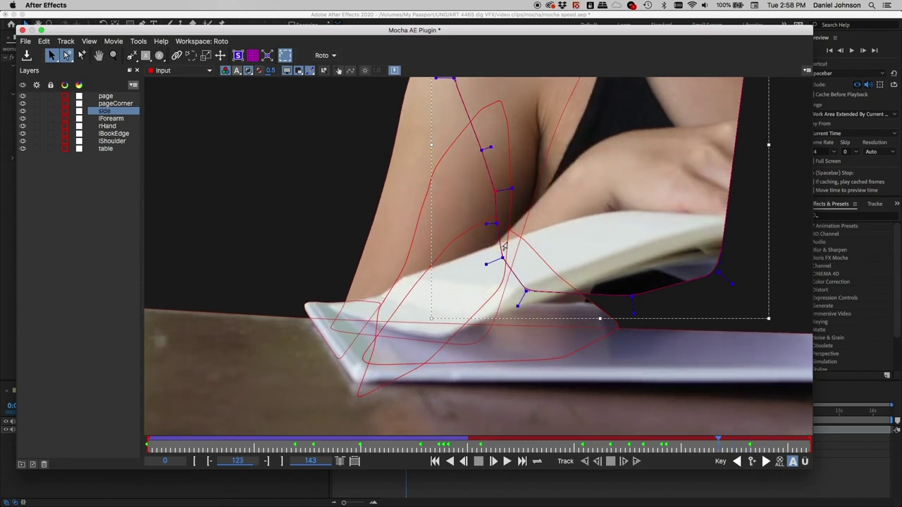
{"action": "key", "text": "z"}
{"action": "key", "text": "z"}
{"action": "key", "text": "z"}
{"action": "key", "text": "z"}
{"action": "key", "text": "z"}
{"action": "key", "text": "z"}
{"action": "key", "text": "z"}
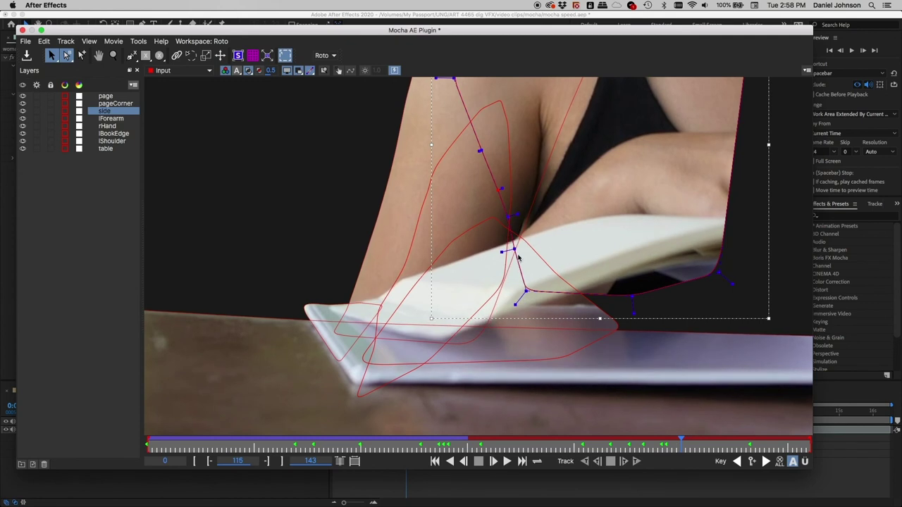
{"action": "key", "text": "z"}
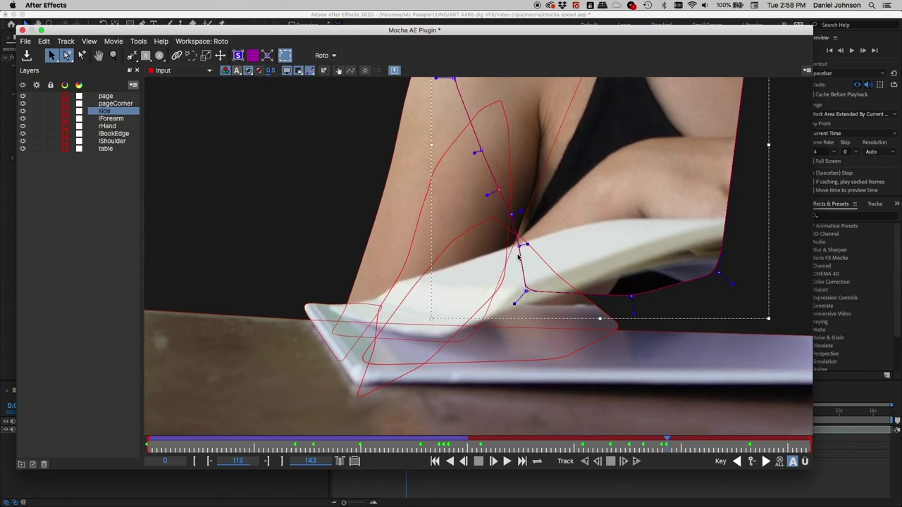
{"action": "key", "text": "z"}
{"action": "key", "text": "x"}
{"action": "key", "text": "x"}
{"action": "key", "text": "x"}
{"action": "key", "text": "x"}
{"action": "key", "text": "x"}
{"action": "key", "text": "x"}
{"action": "key", "text": "x"}
{"action": "key", "text": "x"}
{"action": "key", "text": "x"}
{"action": "key", "text": "x"}
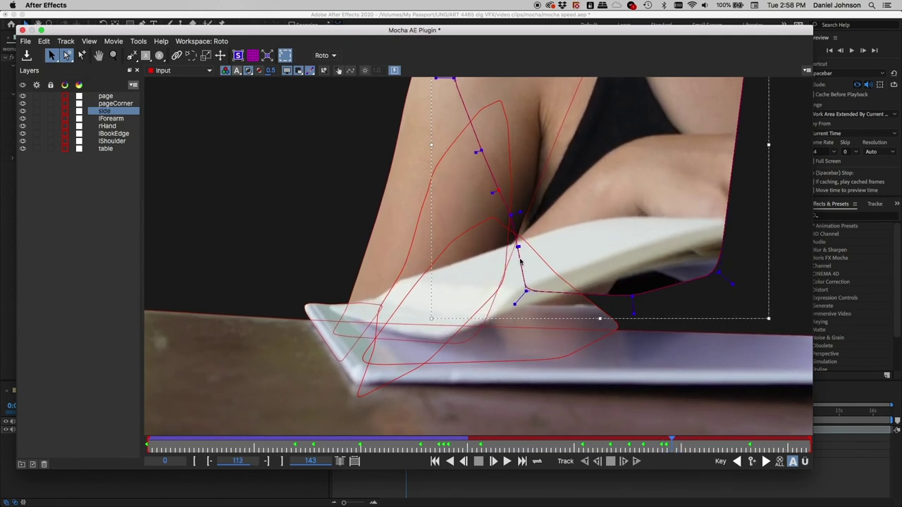
{"action": "key", "text": "x"}
{"action": "key", "text": "x"}
{"action": "key", "text": "x"}
{"action": "key", "text": "x"}
{"action": "key", "text": "x"}
{"action": "key", "text": "x"}
{"action": "key", "text": "x"}
{"action": "key", "text": "x"}
{"action": "key", "text": "x"}
{"action": "key", "text": "x"}
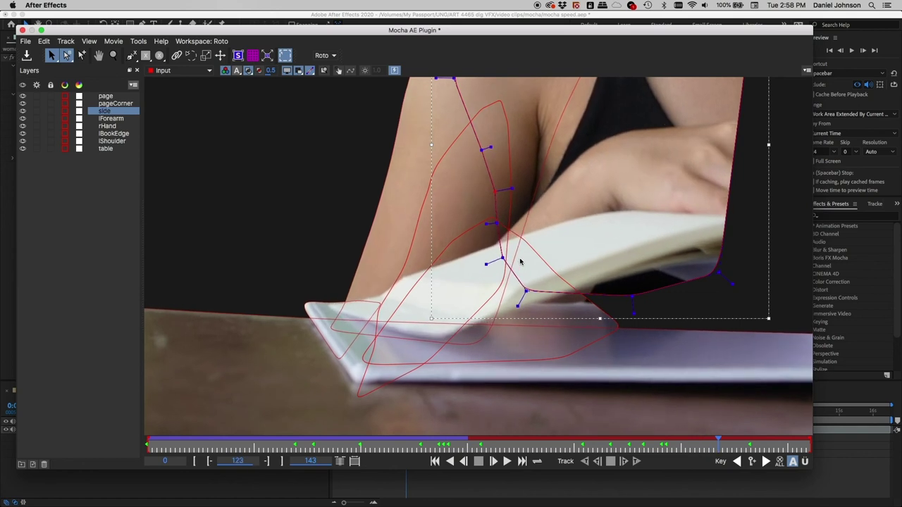
{"action": "key", "text": "x"}
{"action": "key", "text": "x"}
{"action": "key", "text": "x"}
{"action": "key", "text": "x"}
{"action": "key", "text": "x"}
{"action": "key", "text": "x"}
{"action": "key", "text": "x"}
{"action": "key", "text": "x"}
{"action": "key", "text": "x"}
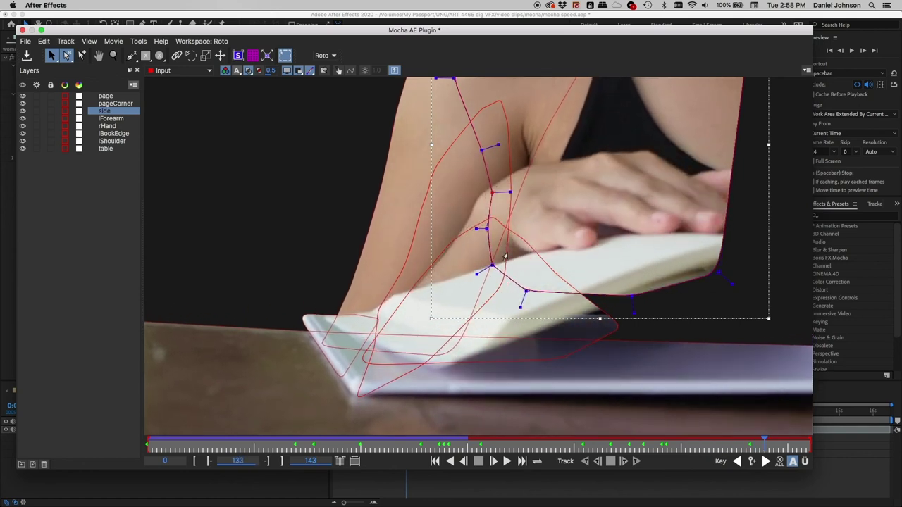
{"action": "key", "text": "x"}
{"action": "key", "text": "x"}
{"action": "key", "text": "x"}
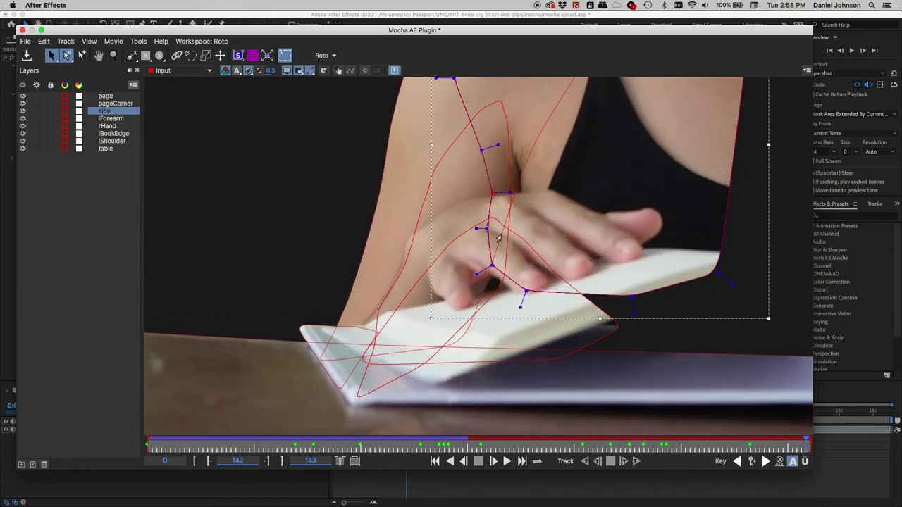
{"action": "key", "text": "z"}
{"action": "key", "text": "z"}
{"action": "key", "text": "z"}
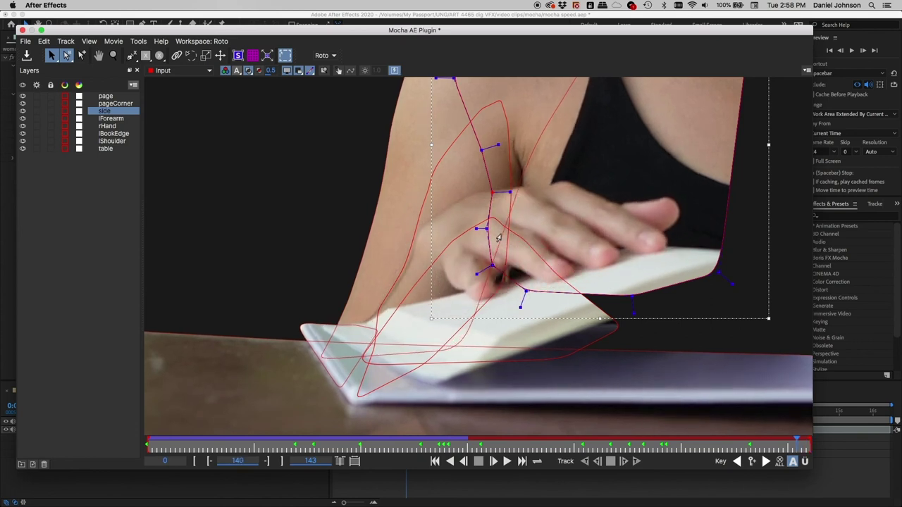
{"action": "key", "text": "x"}
{"action": "key", "text": "z"}
{"action": "key", "text": "x"}
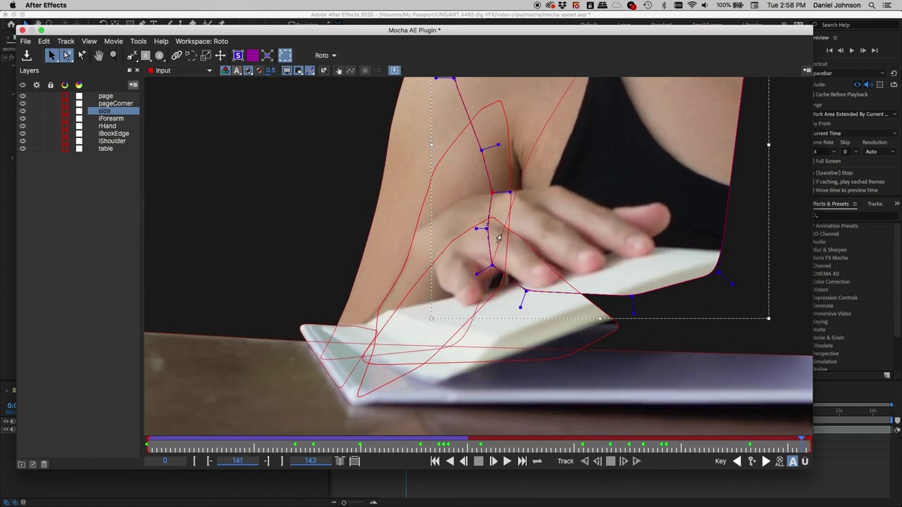
{"action": "key", "text": "x"}
{"action": "key", "text": "x"}
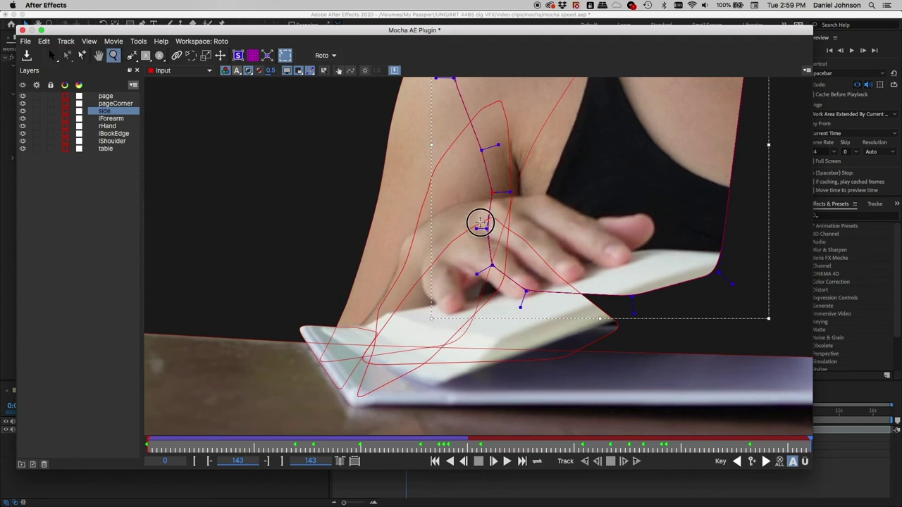
Zoom out to the whole arm and book, deselect the side layer, and overlay translucent mattes.
{"action": "left_click_drag", "start_coordinate": [479, 219], "coordinate": [450, 296]}
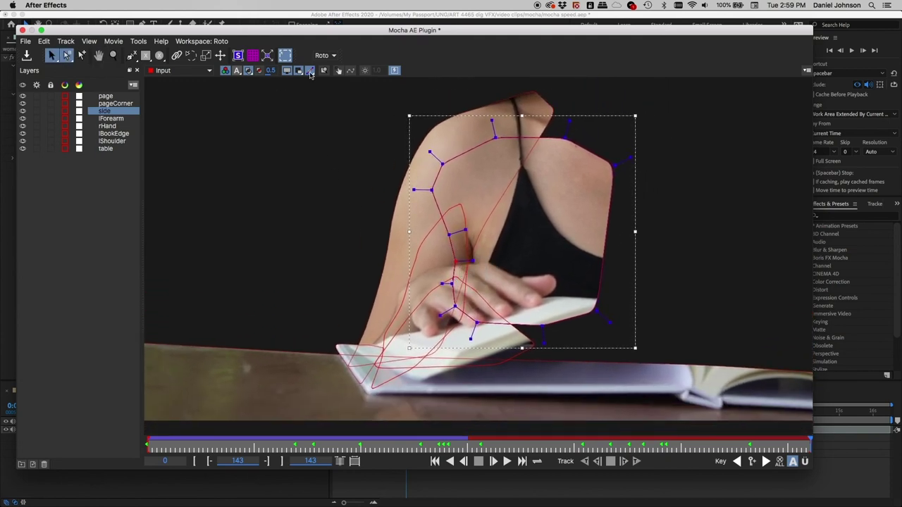
{"action": "left_click", "coordinate": [61, 219]}
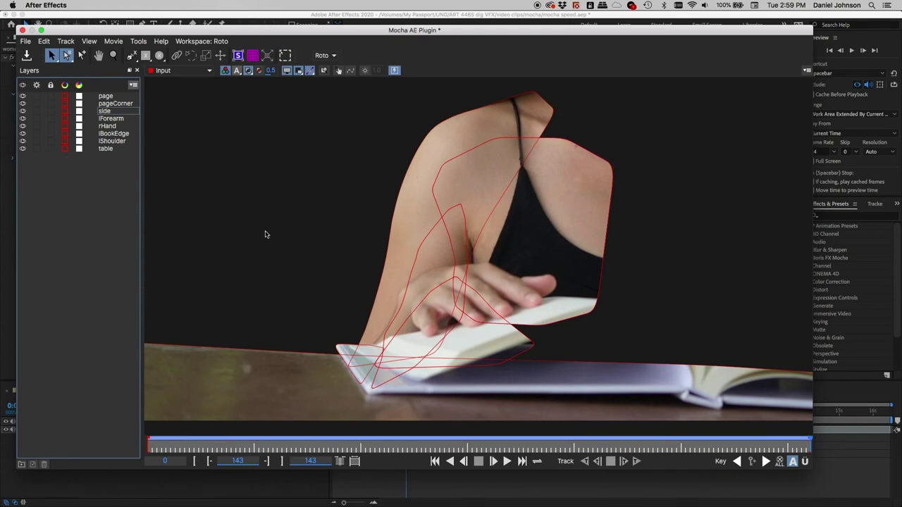
{"action": "left_click", "coordinate": [260, 72]}
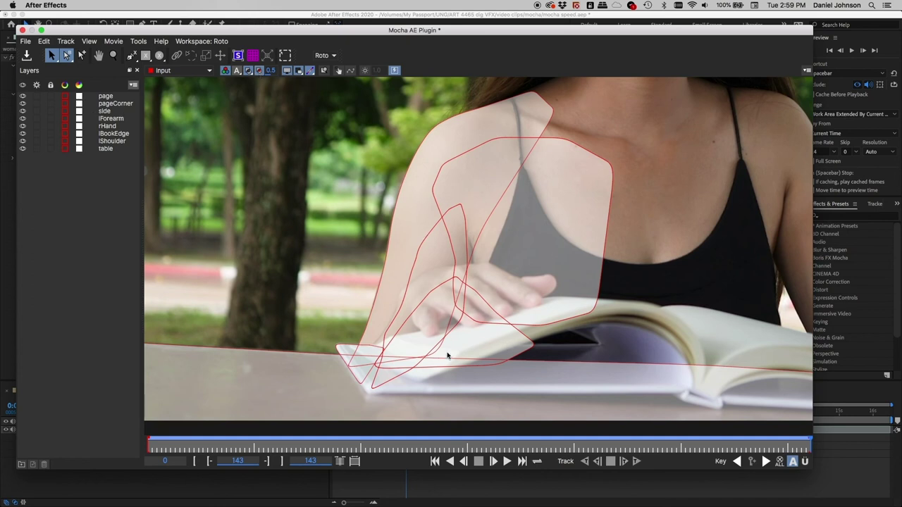
Hide the shape outlines, play the clip backwards to review the mattes, then restore outlines.
{"action": "left_click", "coordinate": [301, 74]}
{"action": "key", "text": "z"}
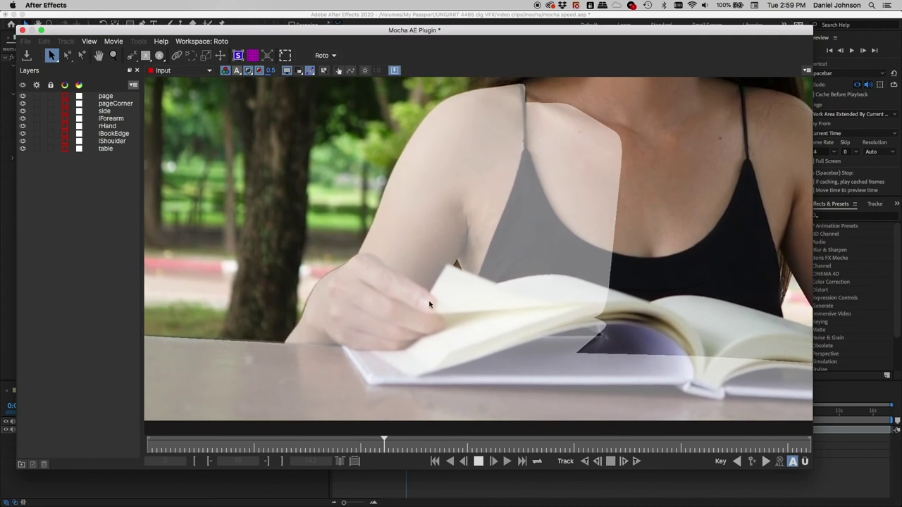
{"action": "key", "text": "space"}
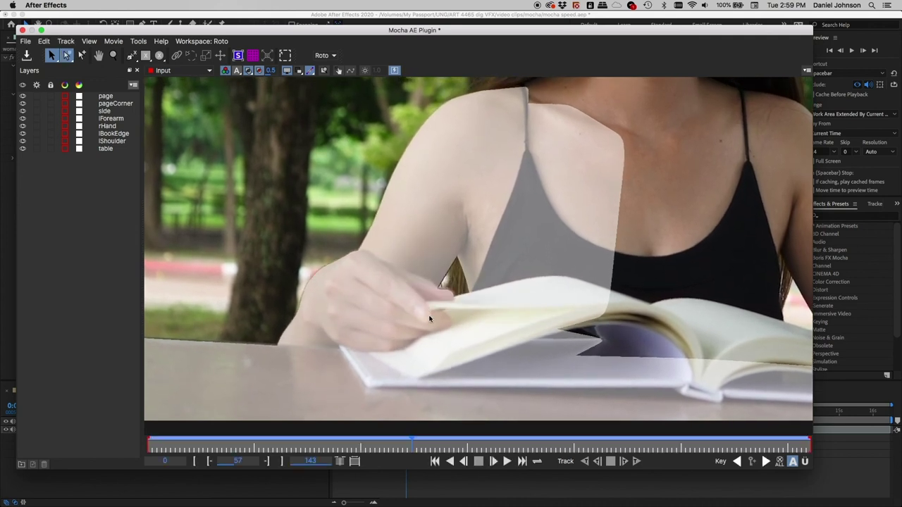
{"action": "left_click", "coordinate": [451, 463]}
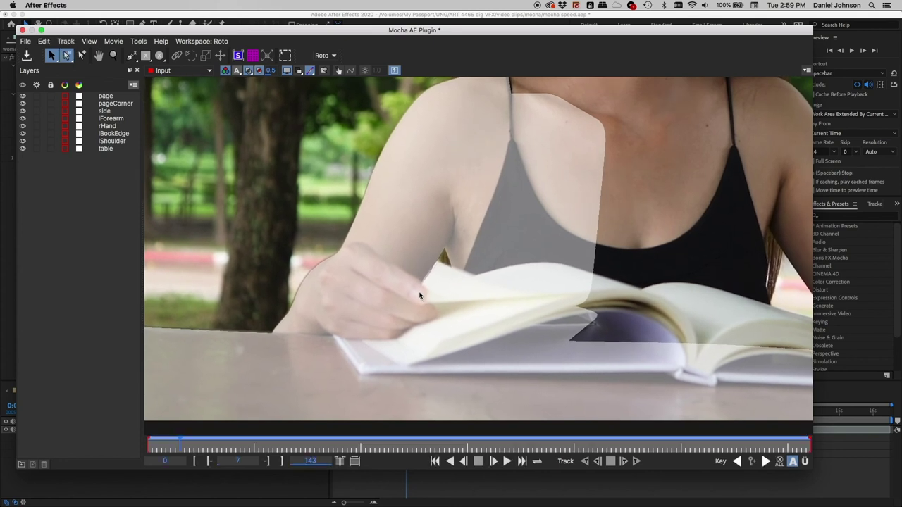
{"action": "left_click", "coordinate": [299, 70]}
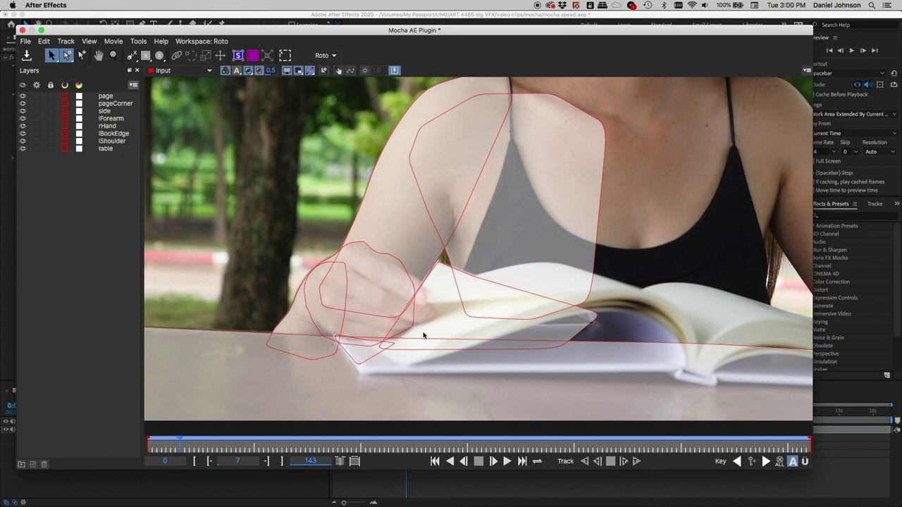
Zoom in on the hand and book corner and step forward through frames 13 to 58.
{"action": "key", "text": "z"}
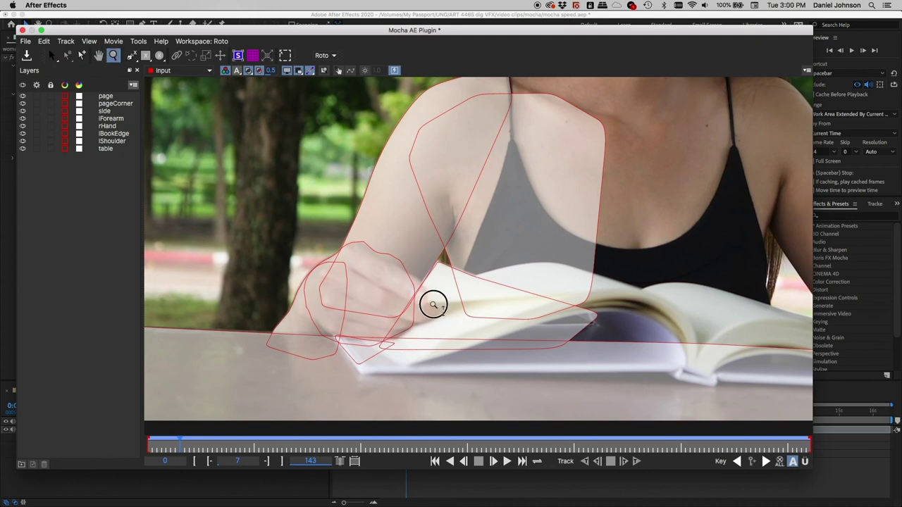
{"action": "left_click_drag", "start_coordinate": [429, 304], "coordinate": [469, 165]}
{"action": "key", "text": "s"}
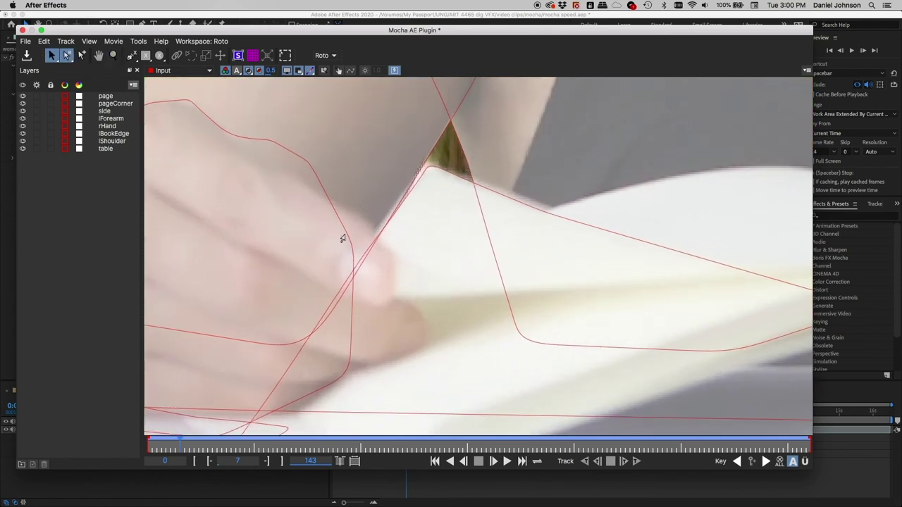
{"action": "key", "text": "Right"}
{"action": "key", "text": "Right"}
{"action": "key", "text": "Right"}
{"action": "key", "text": "Right"}
{"action": "key", "text": "Right"}
{"action": "key", "text": "Right"}
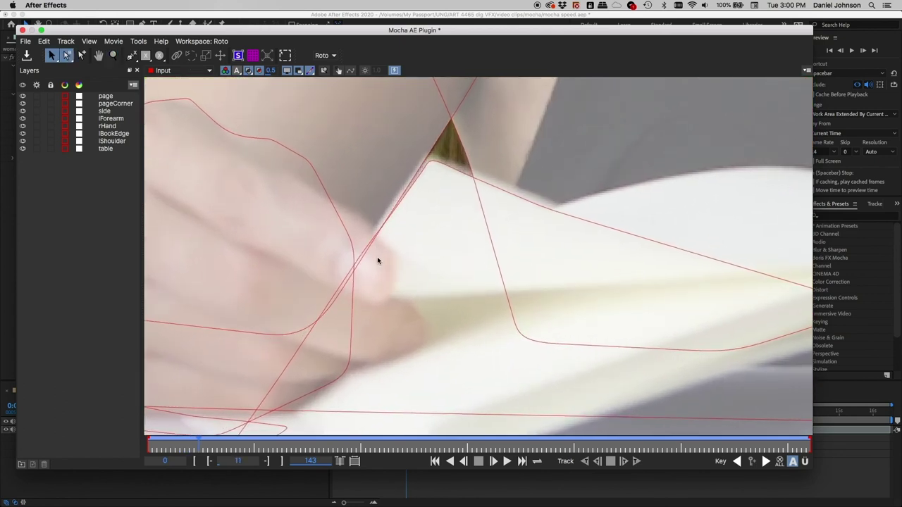
{"action": "key", "text": "Right"}
{"action": "key", "text": "Right"}
{"action": "key", "text": "Right"}
{"action": "key", "text": "Right"}
{"action": "key", "text": "Right"}
{"action": "key", "text": "Right"}
{"action": "key", "text": "Right"}
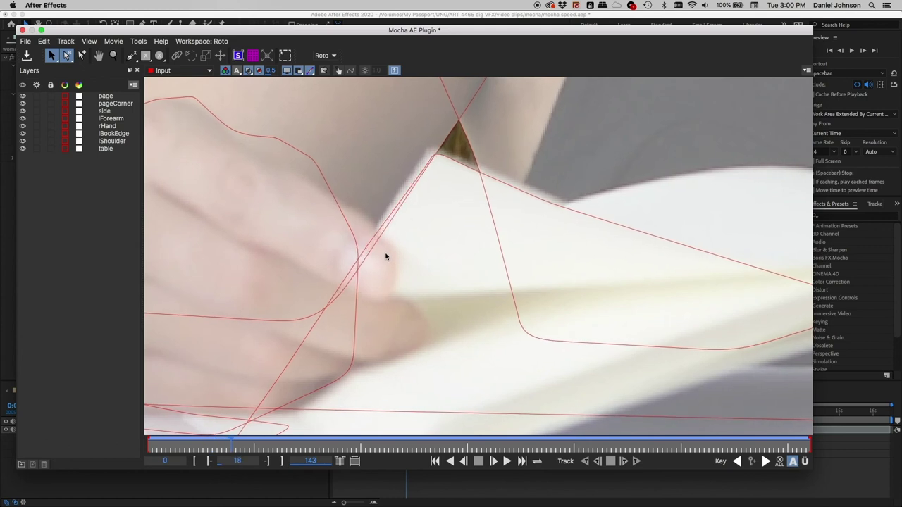
{"action": "key", "text": "Right"}
{"action": "key", "text": "Right"}
{"action": "key", "text": "Right"}
{"action": "key", "text": "Right"}
{"action": "key", "text": "Right"}
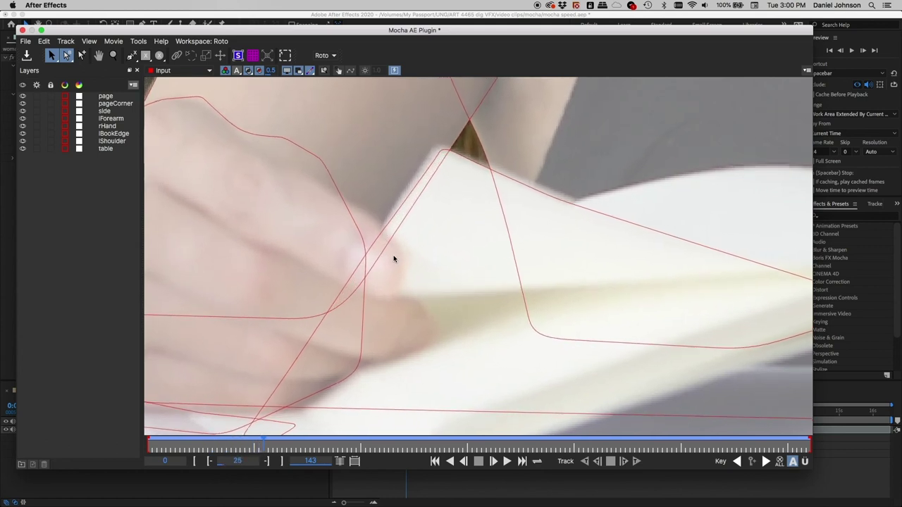
{"action": "key", "text": "Right"}
{"action": "key", "text": "Right"}
{"action": "key", "text": "Right"}
{"action": "key", "text": "Right"}
{"action": "key", "text": "Right"}
{"action": "key", "text": "Right"}
{"action": "key", "text": "Right"}
{"action": "key", "text": "Right"}
{"action": "key", "text": "Right"}
{"action": "key", "text": "Right"}
{"action": "key", "text": "Right"}
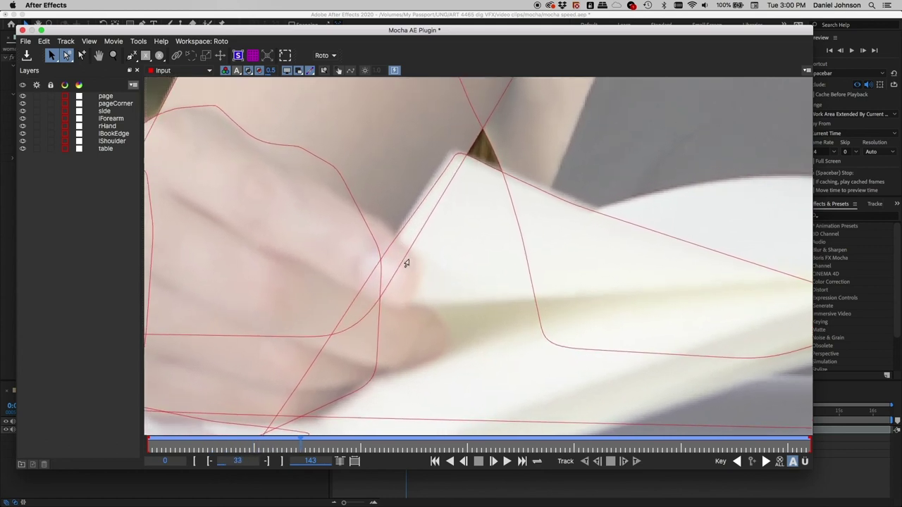
{"action": "key", "text": "Right"}
{"action": "key", "text": "Right"}
{"action": "key", "text": "Right"}
{"action": "key", "text": "Right"}
{"action": "key", "text": "Right"}
{"action": "key", "text": "Right"}
{"action": "key", "text": "Right"}
{"action": "key", "text": "Right"}
{"action": "key", "text": "Right"}
{"action": "key", "text": "Right"}
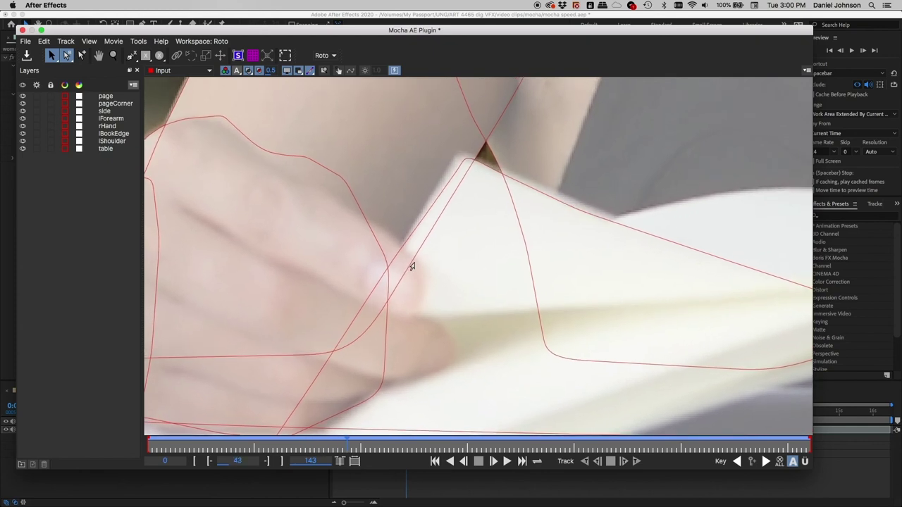
{"action": "key", "text": "Right"}
{"action": "key", "text": "Right"}
{"action": "key", "text": "Right"}
{"action": "key", "text": "Right"}
{"action": "key", "text": "Right"}
{"action": "key", "text": "Right"}
{"action": "key", "text": "Right"}
{"action": "key", "text": "Right"}
{"action": "key", "text": "Right"}
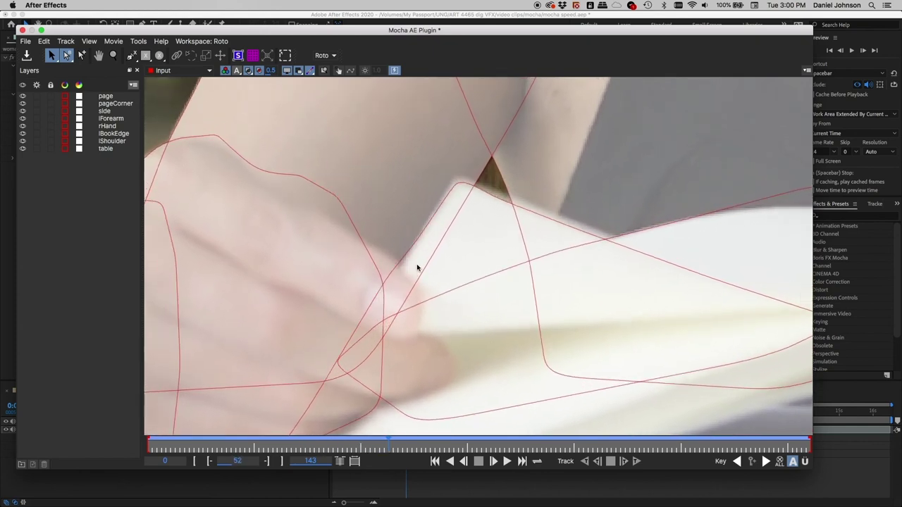
{"action": "key", "text": "Right"}
{"action": "key", "text": "Right"}
{"action": "key", "text": "Right"}
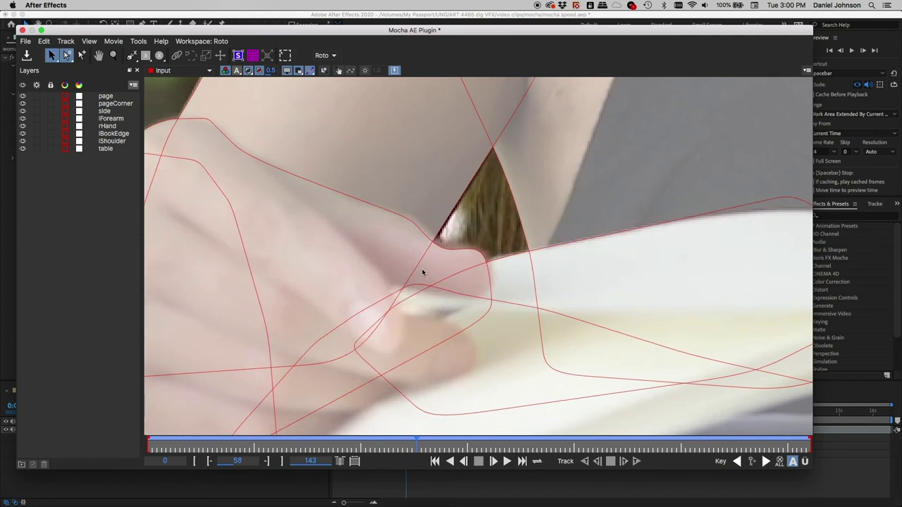
Step back through frames 51, 40, 30, 21, 13 and 8 to frame 0.
{"action": "key", "text": "Left"}
{"action": "key", "text": "Left"}
{"action": "key", "text": "Left"}
{"action": "key", "text": "Left"}
{"action": "key", "text": "Left"}
{"action": "key", "text": "Left"}
{"action": "key", "text": "Left"}
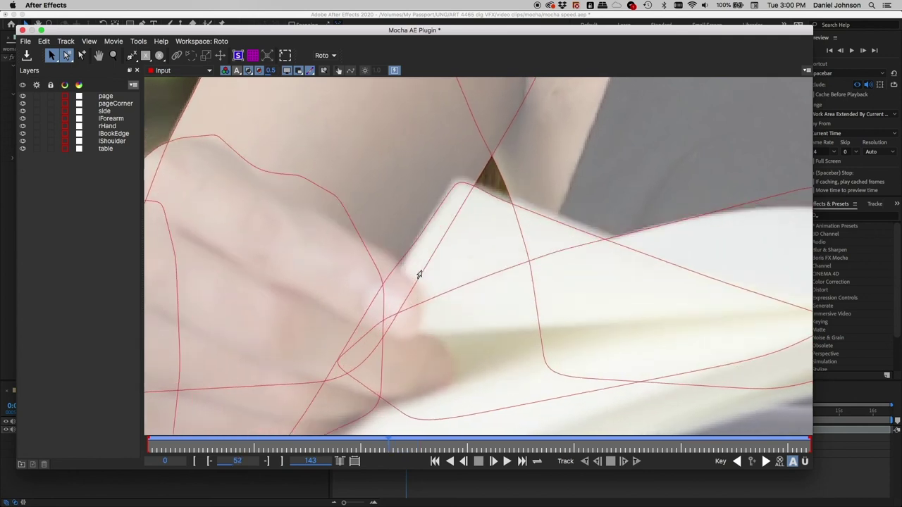
{"action": "key", "text": "Left"}
{"action": "key", "text": "Left"}
{"action": "key", "text": "Left"}
{"action": "key", "text": "Left"}
{"action": "key", "text": "Left"}
{"action": "key", "text": "Left"}
{"action": "key", "text": "Left"}
{"action": "key", "text": "Left"}
{"action": "key", "text": "Left"}
{"action": "key", "text": "Left"}
{"action": "key", "text": "Left"}
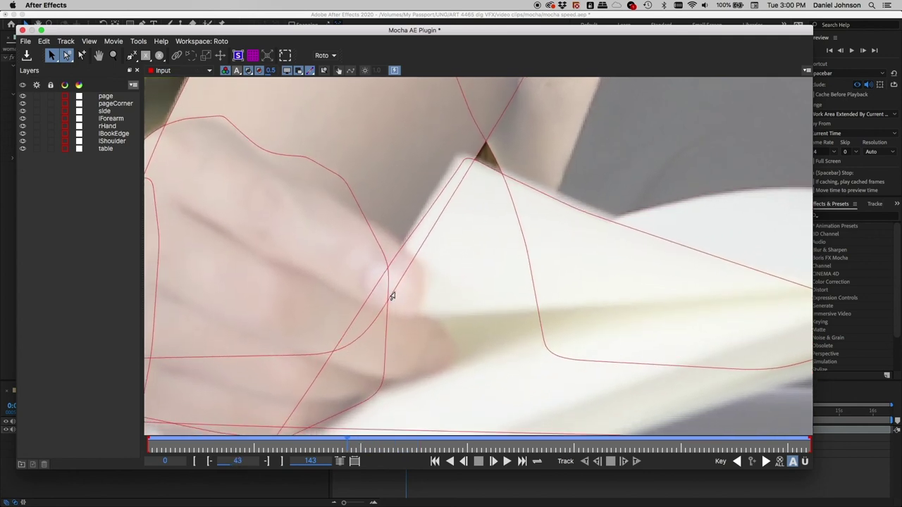
{"action": "key", "text": "Left"}
{"action": "key", "text": "Left"}
{"action": "key", "text": "Left"}
{"action": "key", "text": "Left"}
{"action": "key", "text": "Left"}
{"action": "key", "text": "Left"}
{"action": "key", "text": "Left"}
{"action": "key", "text": "Left"}
{"action": "key", "text": "Left"}
{"action": "key", "text": "Left"}
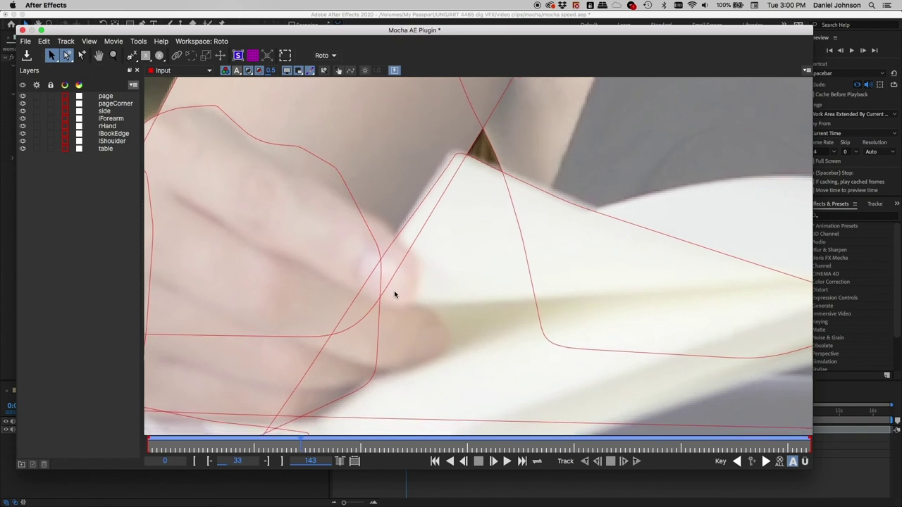
{"action": "key", "text": "Left"}
{"action": "key", "text": "Left"}
{"action": "key", "text": "Left"}
{"action": "key", "text": "Left"}
{"action": "key", "text": "Left"}
{"action": "key", "text": "Left"}
{"action": "key", "text": "Left"}
{"action": "key", "text": "Left"}
{"action": "key", "text": "Left"}
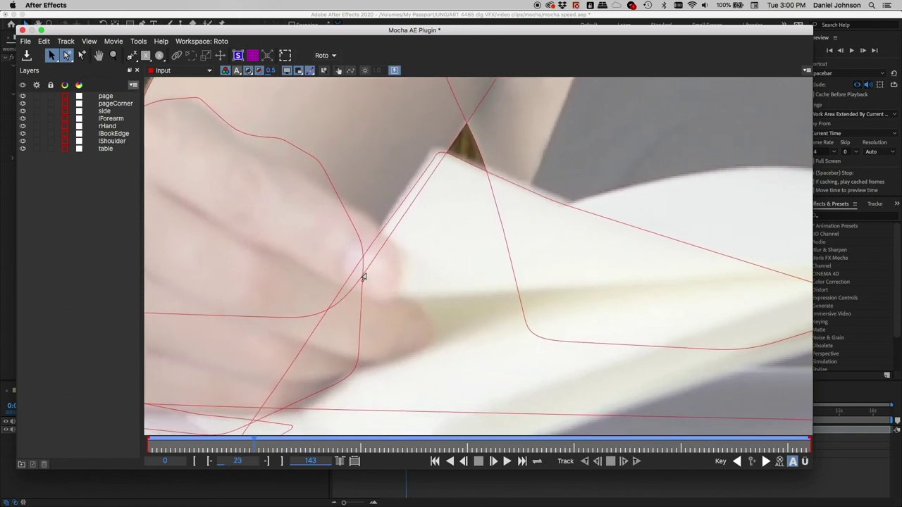
{"action": "key", "text": "Left"}
{"action": "key", "text": "Left"}
{"action": "key", "text": "Left"}
{"action": "key", "text": "Left"}
{"action": "key", "text": "Left"}
{"action": "key", "text": "Left"}
{"action": "key", "text": "Left"}
{"action": "key", "text": "Left"}
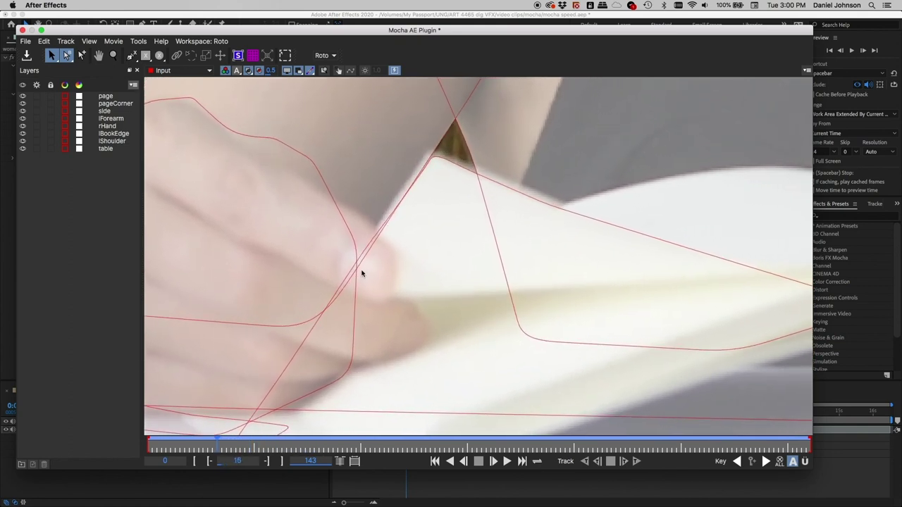
{"action": "key", "text": "Left"}
{"action": "key", "text": "Left"}
{"action": "key", "text": "Left"}
{"action": "key", "text": "Left"}
{"action": "key", "text": "Left"}
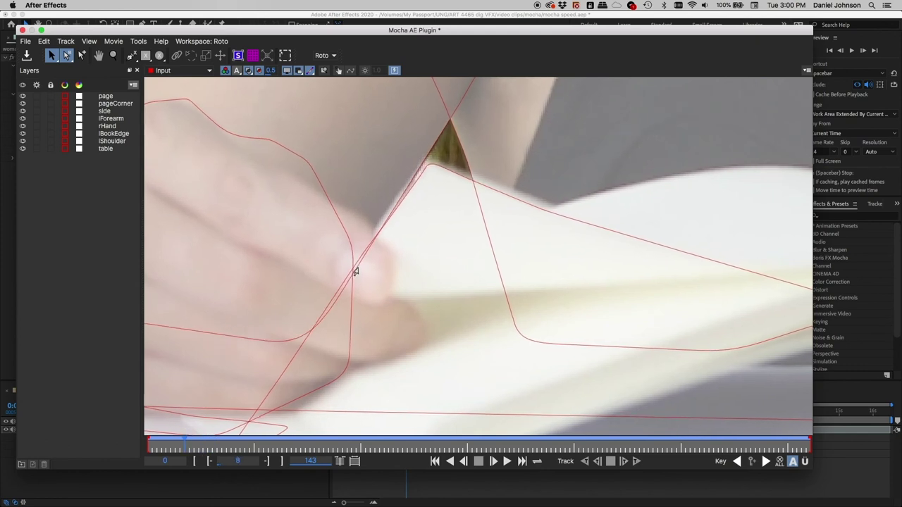
{"action": "key", "text": "Left"}
{"action": "key", "text": "Left"}
{"action": "key", "text": "Left"}
{"action": "key", "text": "Left"}
{"action": "key", "text": "Left"}
{"action": "key", "text": "Left"}
{"action": "key", "text": "Left"}
{"action": "key", "text": "Left"}
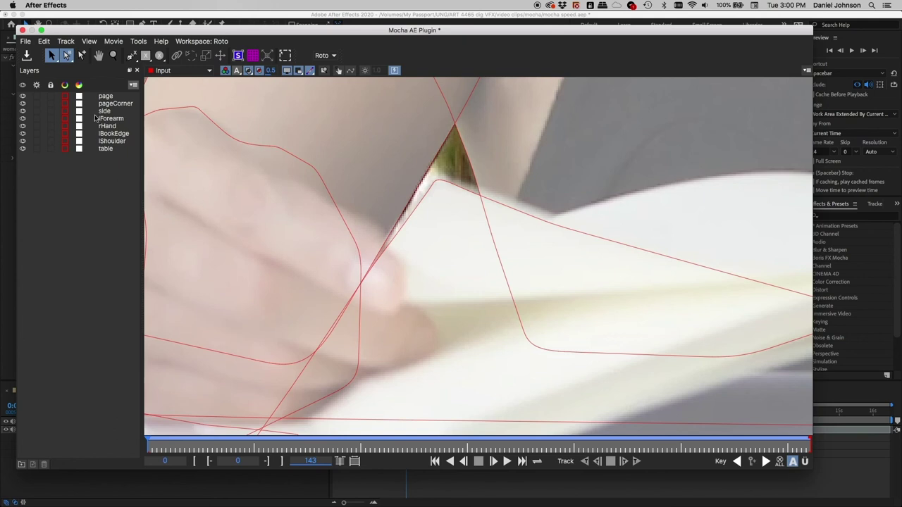
Select the rHand layer and check its keyframes at frames 14, 41 and 55.
{"action": "left_click", "coordinate": [103, 127]}
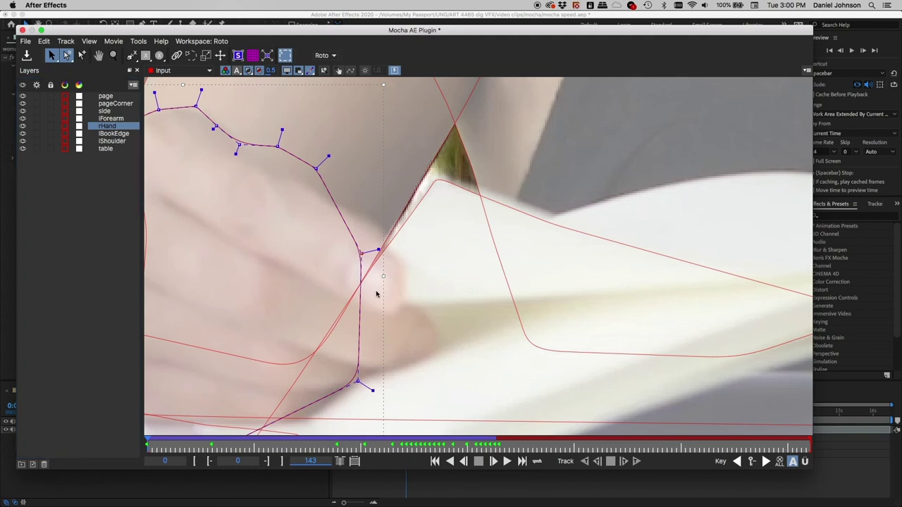
{"action": "key", "text": "ctrl+Right"}
{"action": "key", "text": "ctrl+Right"}
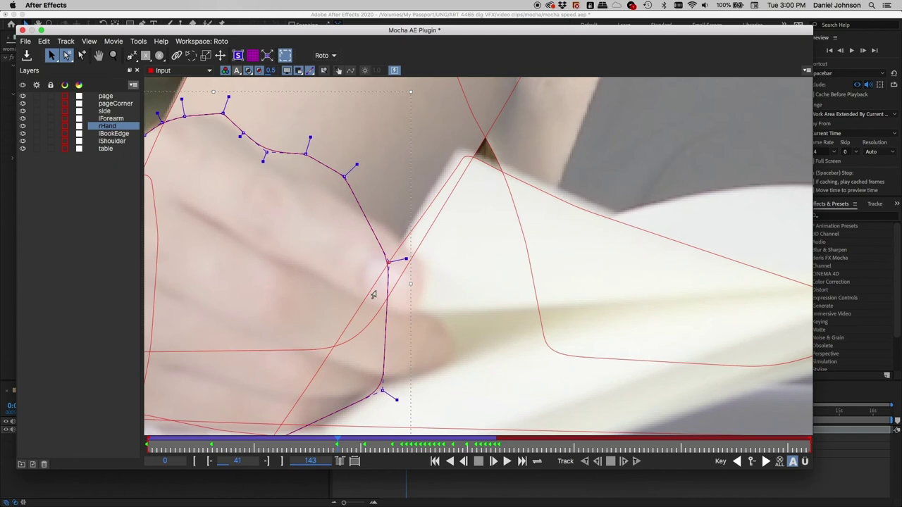
{"action": "key", "text": "ctrl+Right"}
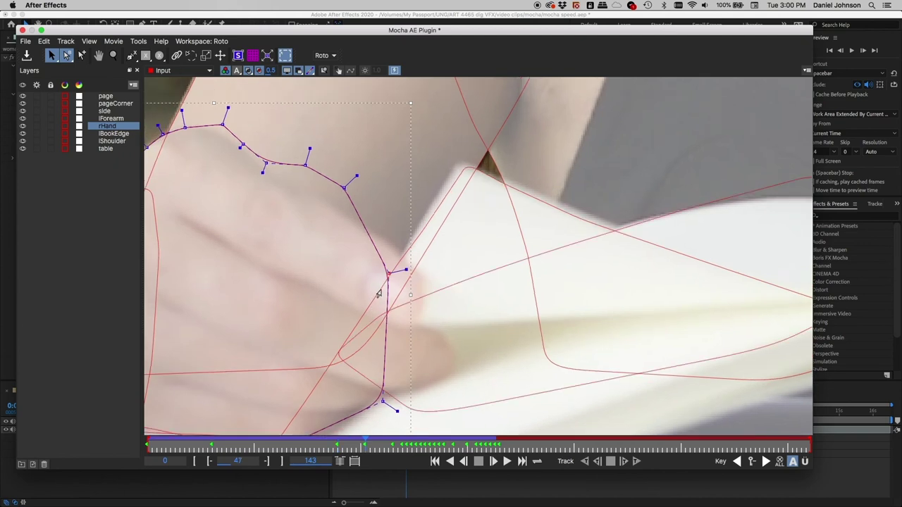
{"action": "key", "text": "ctrl+Right"}
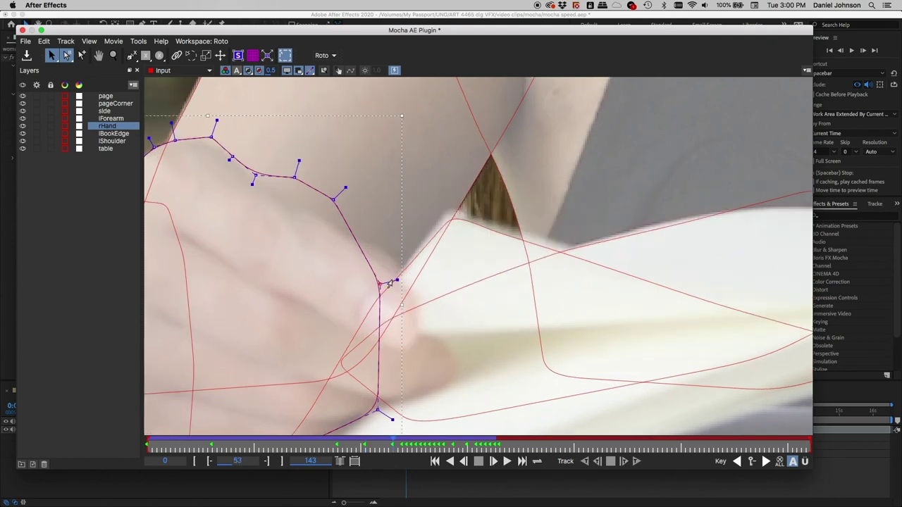
{"action": "key", "text": "ctrl+Right"}
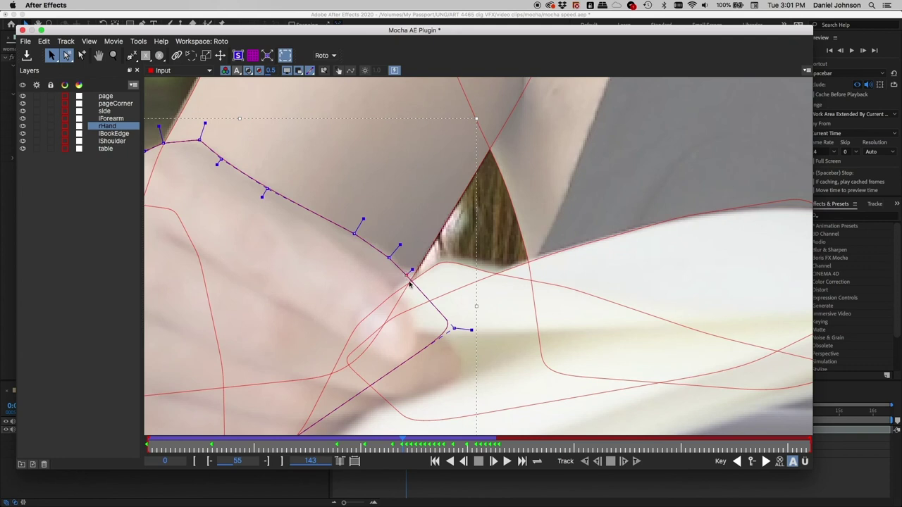
Drag rHand points onto the hand edge at frames 53 and 14, then return to frame 0.
{"action": "key", "text": "ctrl+Left"}
{"action": "key", "text": "ctrl+Left"}
{"action": "left_click_drag", "start_coordinate": [386, 288], "coordinate": [413, 260]}
{"action": "key", "text": "ctrl+Left"}
{"action": "key", "text": "ctrl+Left"}
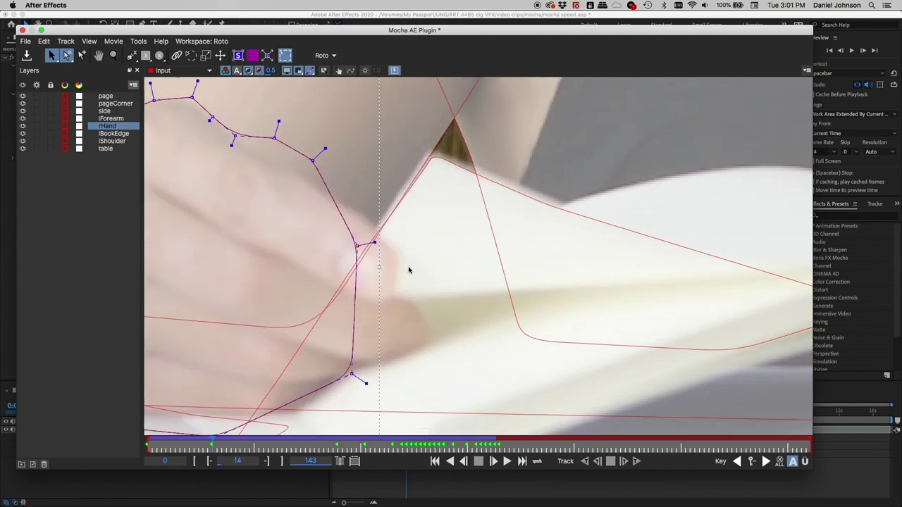
{"action": "left_click_drag", "start_coordinate": [361, 250], "coordinate": [396, 261]}
{"action": "key", "text": "Home"}
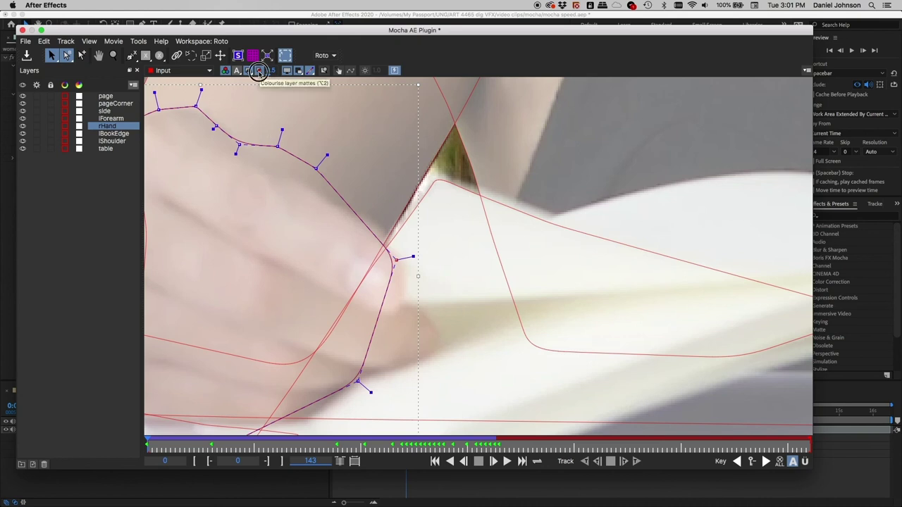
Turn off the colourised and shown layer mattes, then select the side spline.
{"action": "left_click", "coordinate": [260, 71]}
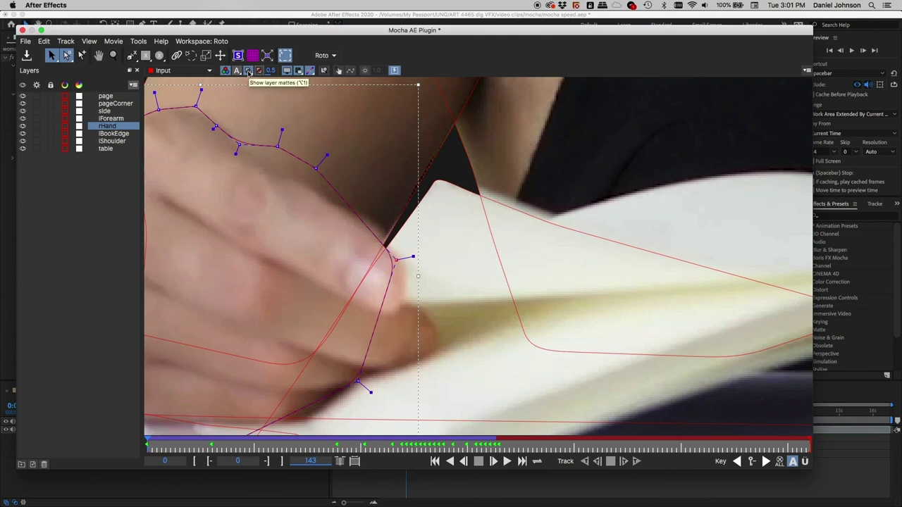
{"action": "left_click", "coordinate": [248, 73]}
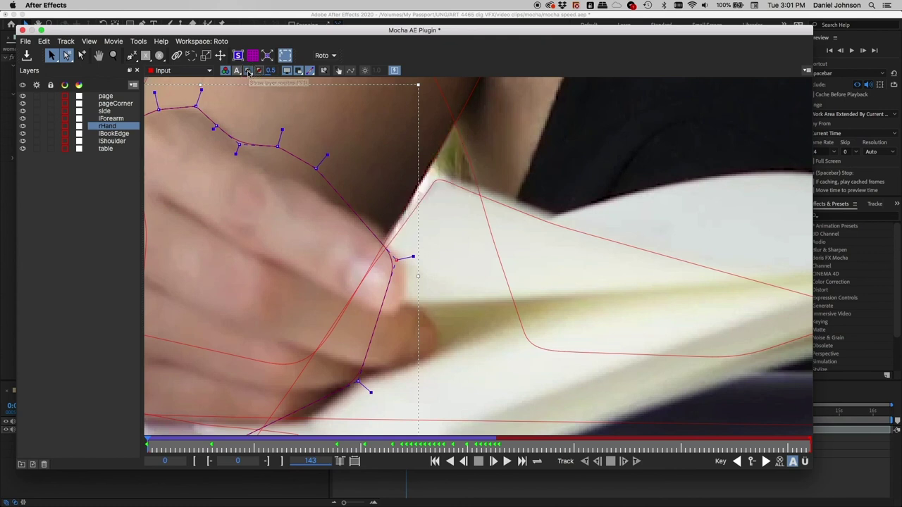
{"action": "left_click", "coordinate": [474, 185]}
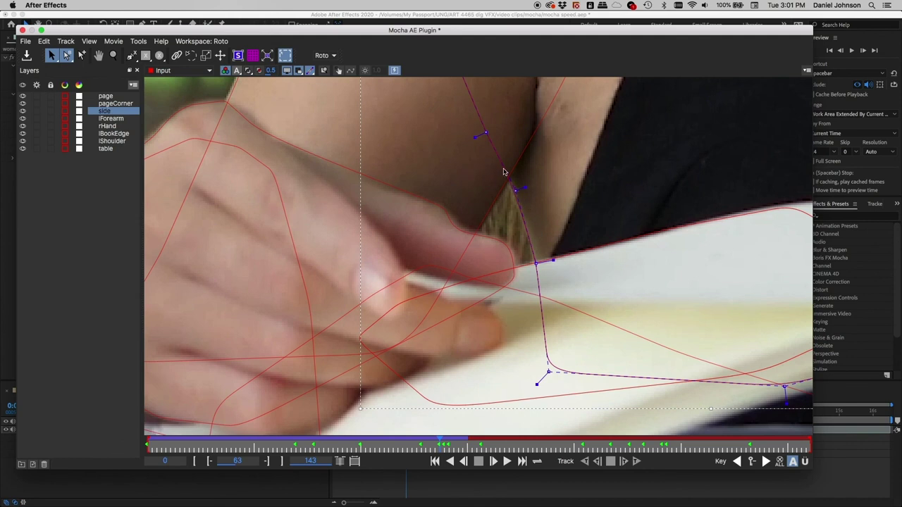
Nudge the side spline's points along the page edge on frames 60, 64 and 65, then step back to frame 46.
{"action": "left_click", "coordinate": [487, 132]}
{"action": "key", "text": "comma"}
{"action": "key", "text": "comma"}
{"action": "key", "text": "comma"}
{"action": "key", "text": "comma"}
{"action": "key", "text": "comma"}
{"action": "key", "text": "comma"}
{"action": "key", "text": "comma"}
{"action": "key", "text": "comma"}
{"action": "key", "text": "comma"}
{"action": "key", "text": "comma"}
{"action": "key", "text": "period"}
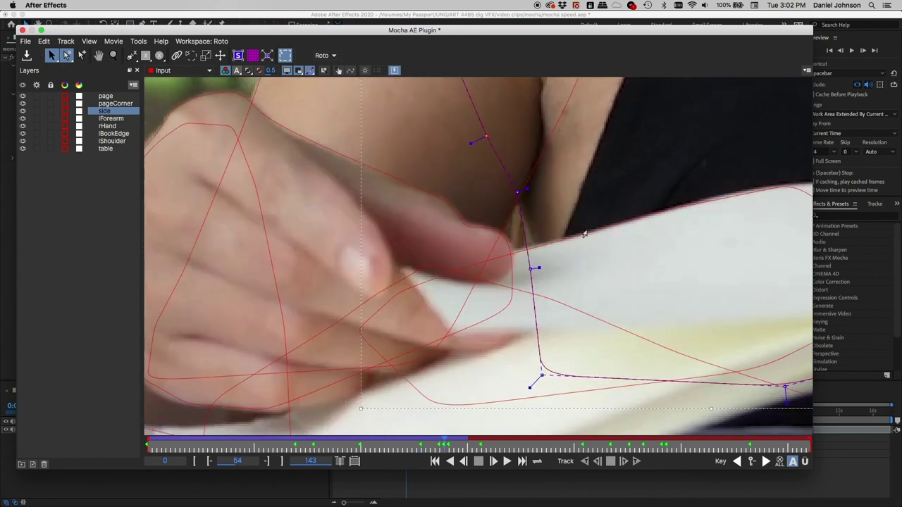
{"action": "left_click_drag", "start_coordinate": [530, 269], "coordinate": [537, 269]}
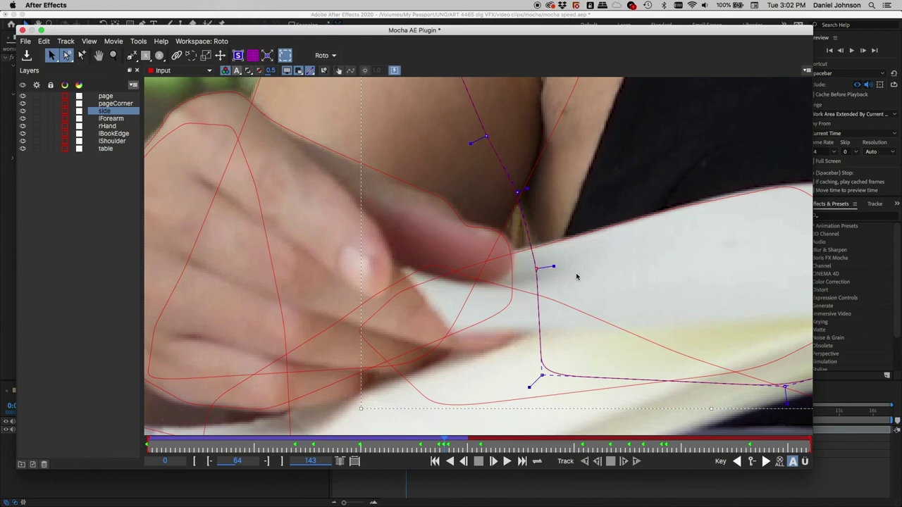
{"action": "key", "text": "period"}
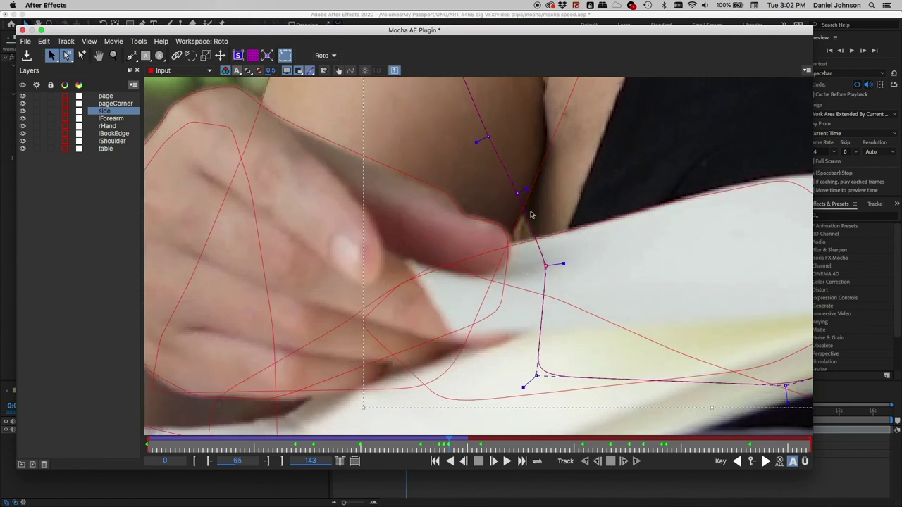
{"action": "left_click_drag", "start_coordinate": [519, 191], "coordinate": [516, 195]}
{"action": "key", "text": "comma"}
{"action": "left_click_drag", "start_coordinate": [539, 269], "coordinate": [543, 262]}
{"action": "key", "text": "comma"}
{"action": "key", "text": "comma"}
{"action": "key", "text": "comma"}
{"action": "key", "text": "comma"}
{"action": "key", "text": "comma"}
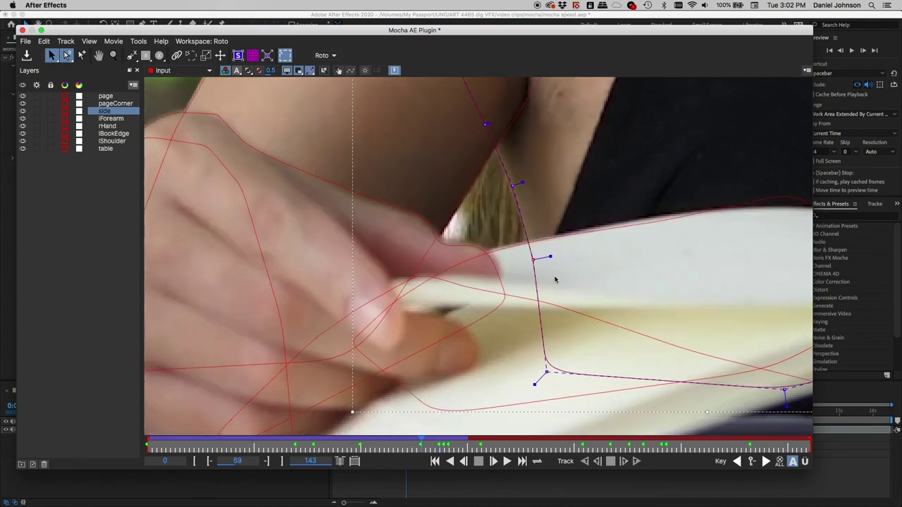
{"action": "key", "text": "comma"}
{"action": "key", "text": "comma"}
{"action": "key", "text": "comma"}
{"action": "key", "text": "comma"}
{"action": "key", "text": "comma"}
{"action": "key", "text": "comma"}
{"action": "key", "text": "comma"}
{"action": "key", "text": "comma"}
{"action": "key", "text": "comma"}
{"action": "key", "text": "comma"}
{"action": "key", "text": "comma"}
{"action": "key", "text": "comma"}
{"action": "key", "text": "comma"}
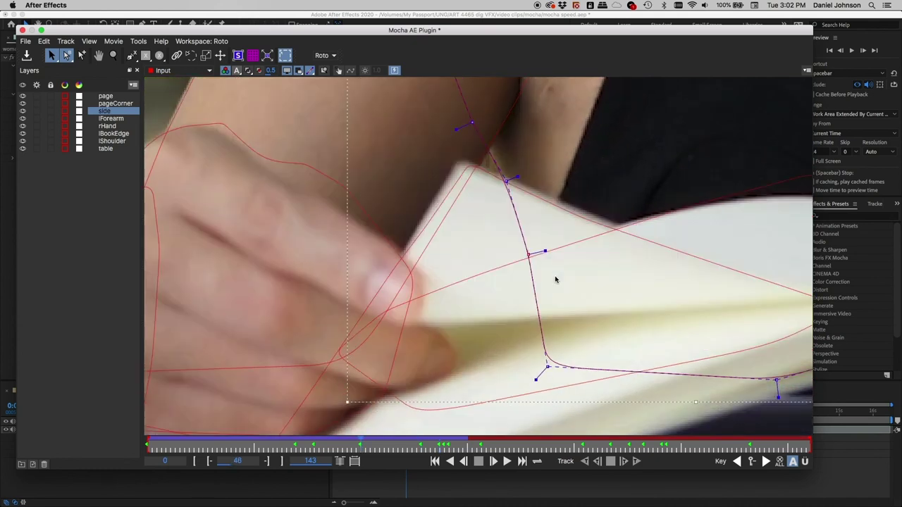
{"action": "key", "text": "comma"}
{"action": "key", "text": "comma"}
{"action": "key", "text": "comma"}
{"action": "key", "text": "comma"}
{"action": "key", "text": "comma"}
{"action": "key", "text": "comma"}
{"action": "key", "text": "comma"}
{"action": "key", "text": "comma"}
{"action": "key", "text": "comma"}
{"action": "key", "text": "comma"}
{"action": "key", "text": "comma"}
{"action": "key", "text": "comma"}
{"action": "key", "text": "comma"}
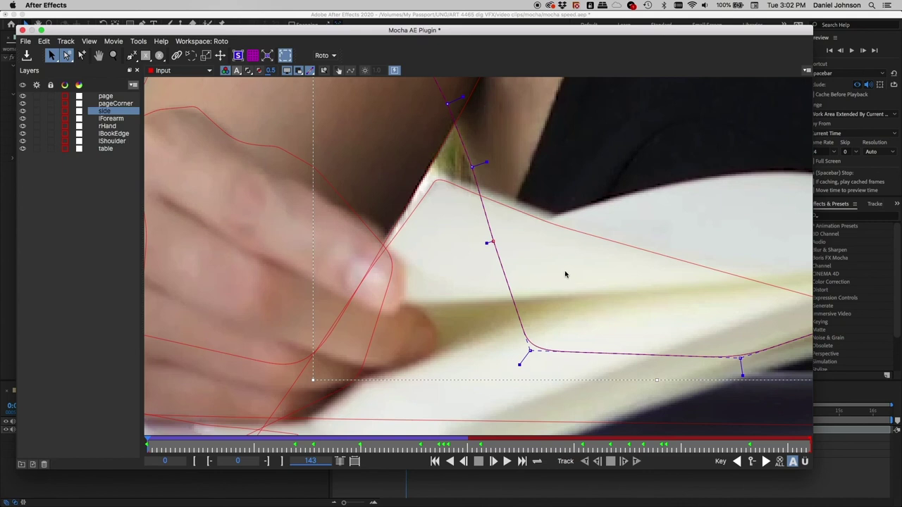
Zoom out so the footage fills the viewer and deselect the side layer.
{"action": "key", "text": "z"}
{"action": "left_click_drag", "start_coordinate": [531, 204], "coordinate": [566, 345]}
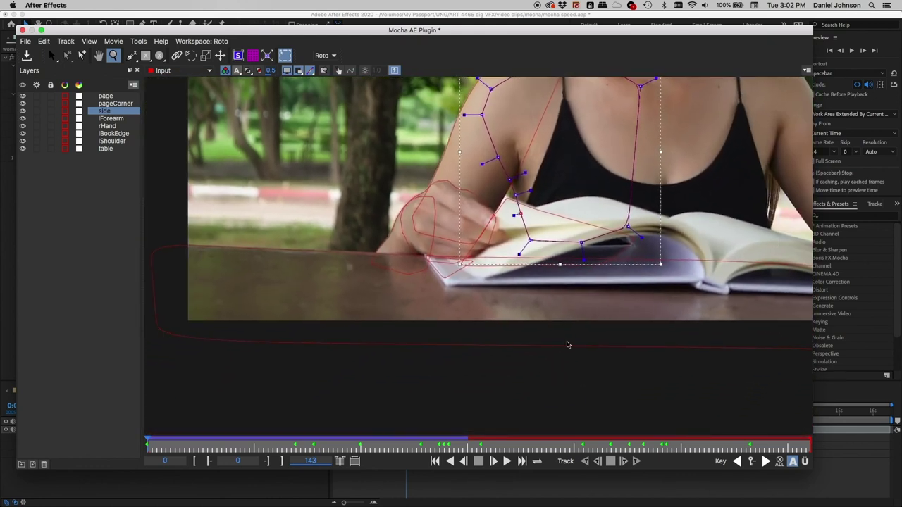
{"action": "key", "text": "s"}
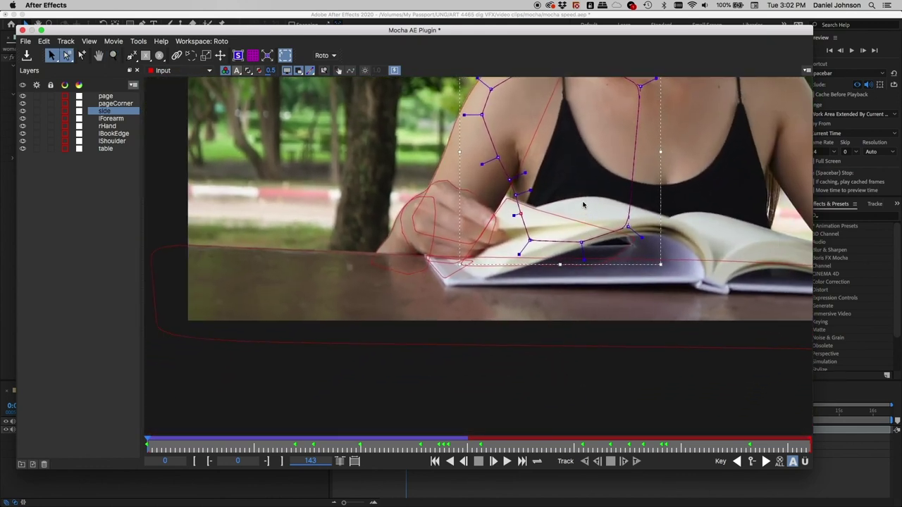
{"action": "scroll", "coordinate": [564, 255], "scroll_direction": "up", "scroll_amount": 2}
{"action": "left_click_drag", "start_coordinate": [564, 256], "coordinate": [528, 292]}
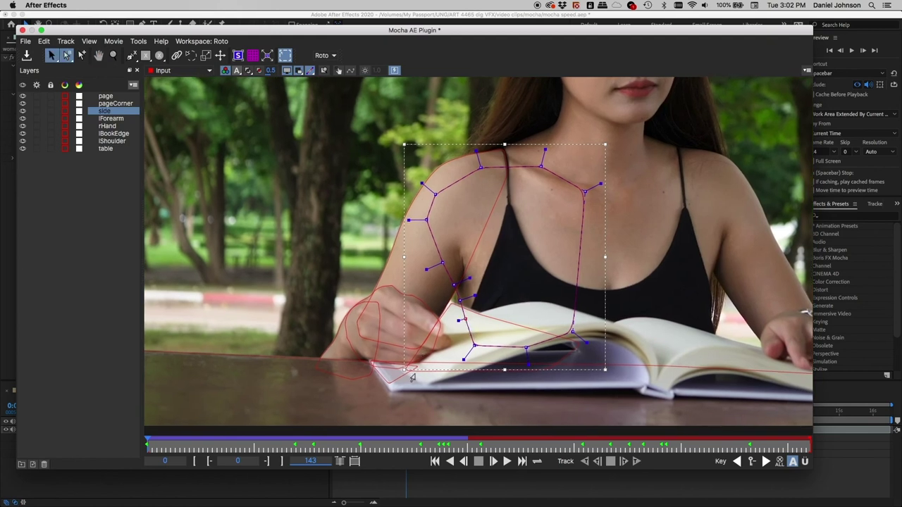
{"action": "left_click", "coordinate": [106, 262]}
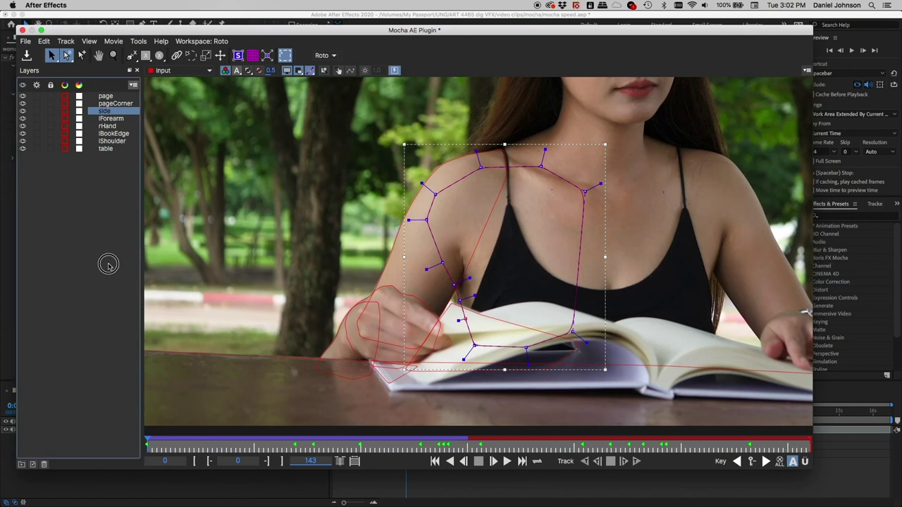
Play the clip to review all the roto shapes, then save the project.
{"action": "key", "text": "space"}
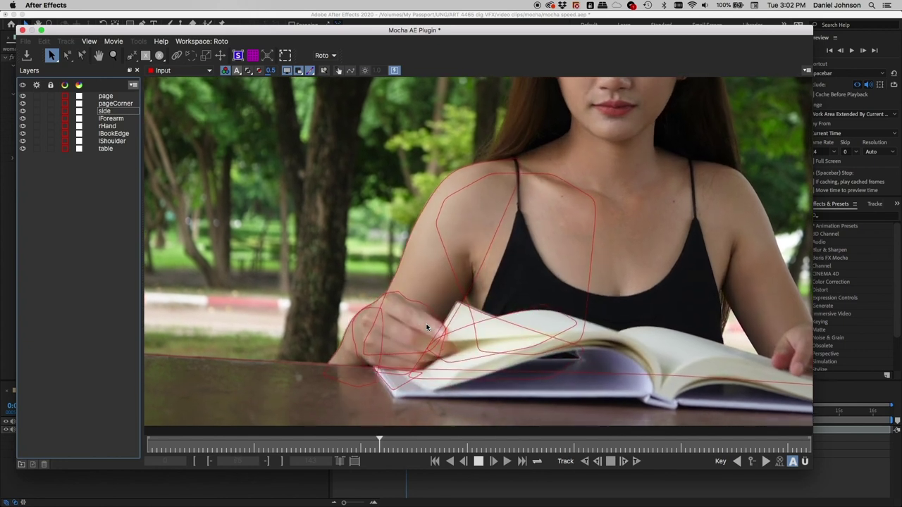
{"action": "key", "text": "space"}
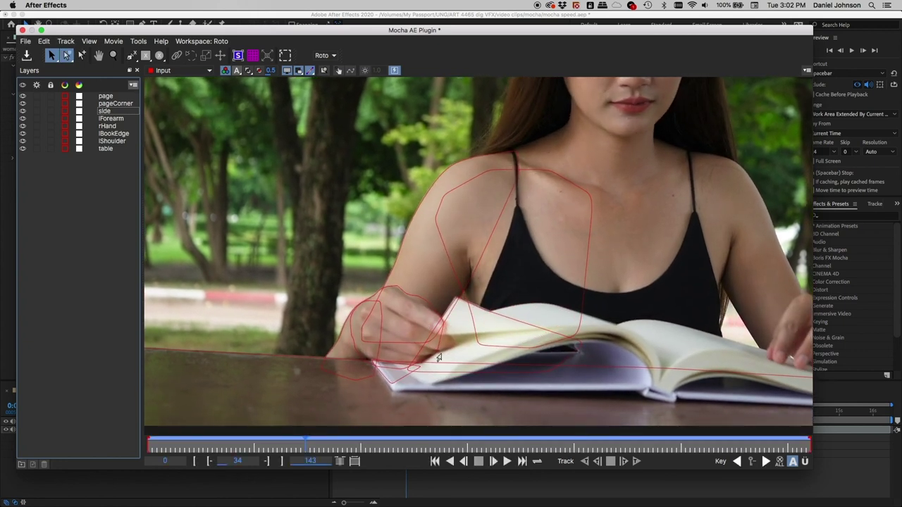
{"action": "left_click", "coordinate": [26, 41]}
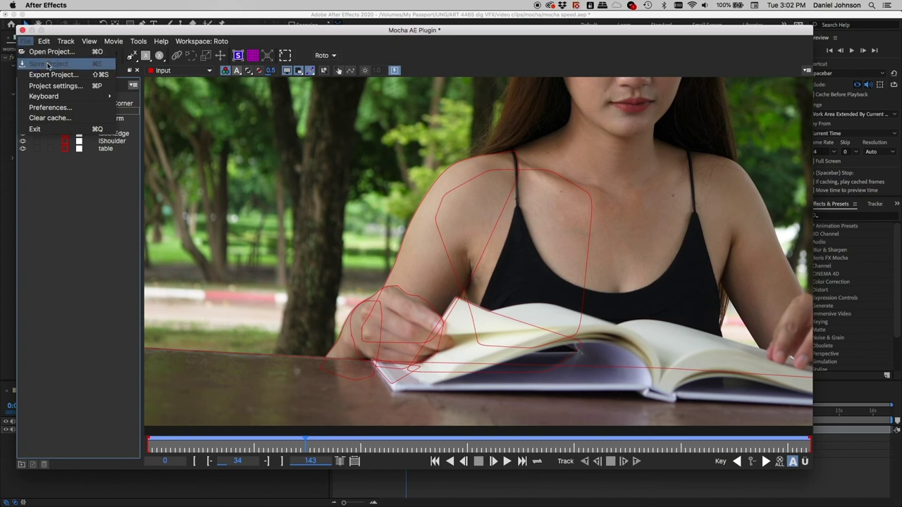
{"action": "left_click", "coordinate": [48, 65]}
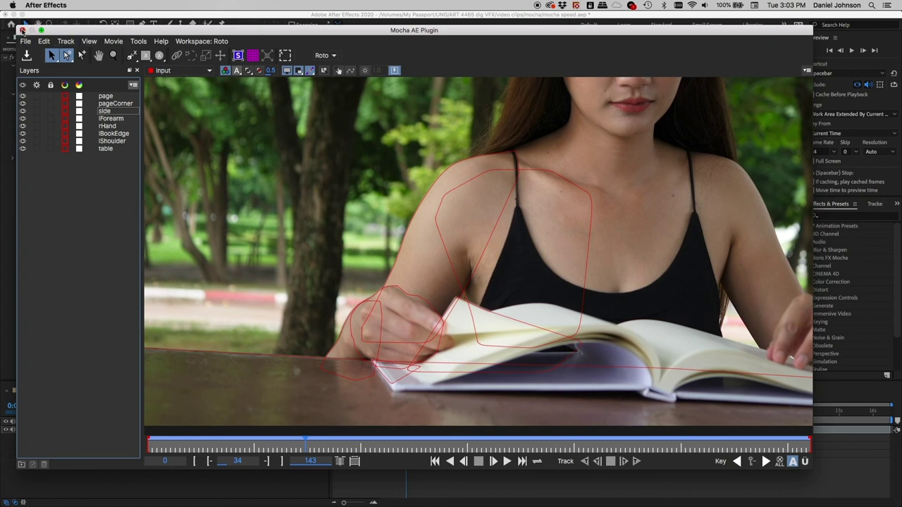
Close the Mocha AE plugin window to return to the woman_read1920.mp4 composition.
{"action": "left_click", "coordinate": [22, 31]}
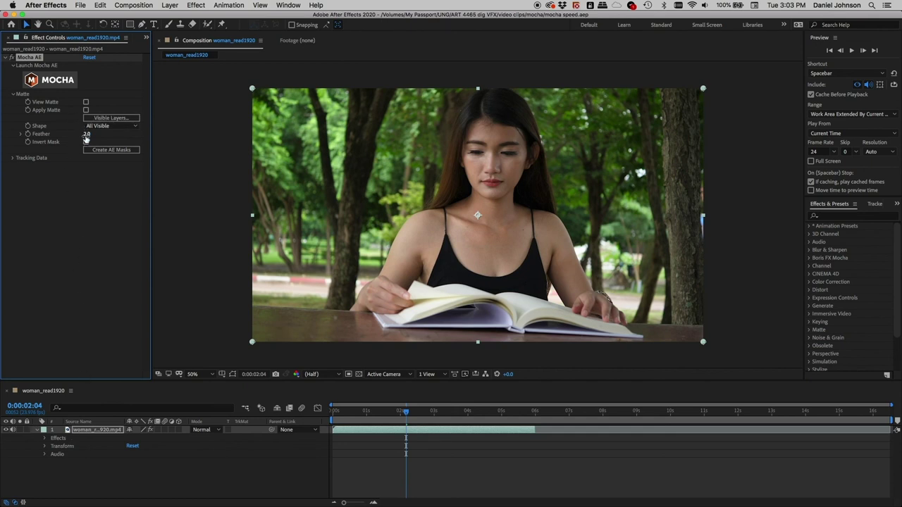
Tick View Matte in Mocha AE's Matte group to show the white-on-black matte.
{"action": "left_click", "coordinate": [13, 95]}
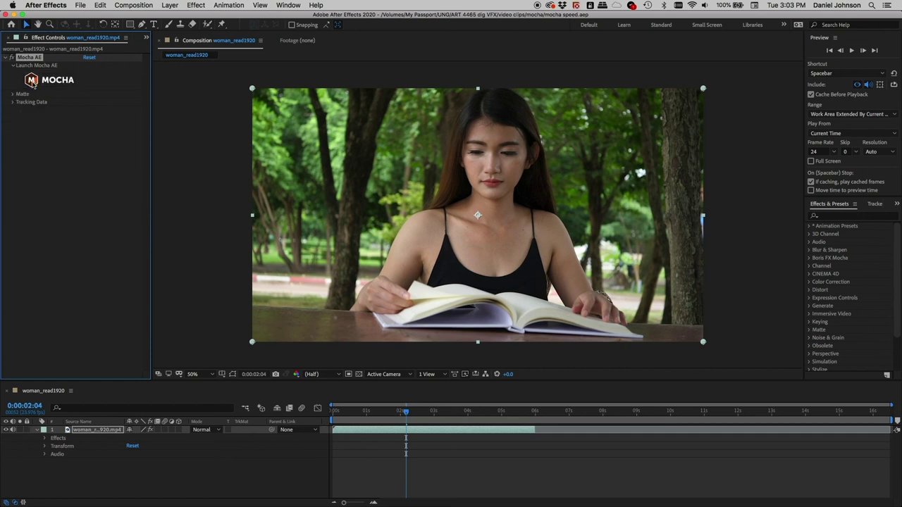
{"action": "left_click", "coordinate": [59, 83]}
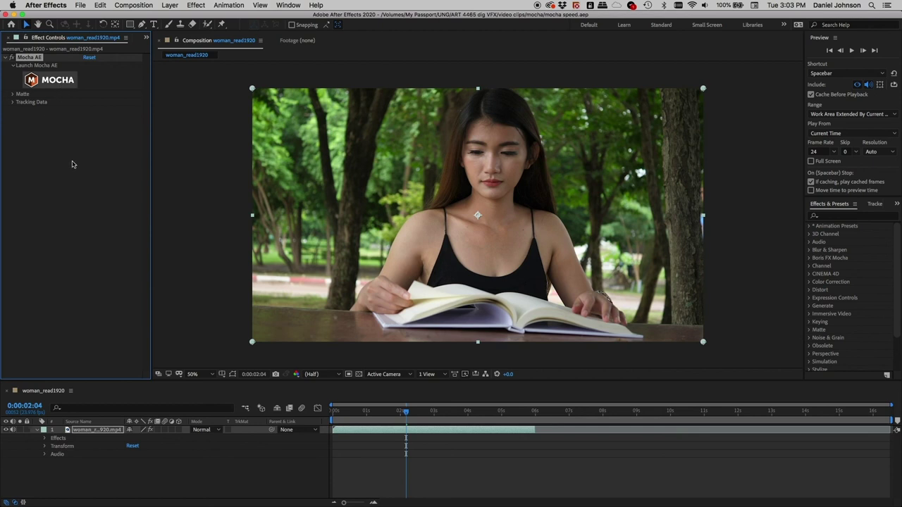
{"action": "left_click", "coordinate": [13, 102]}
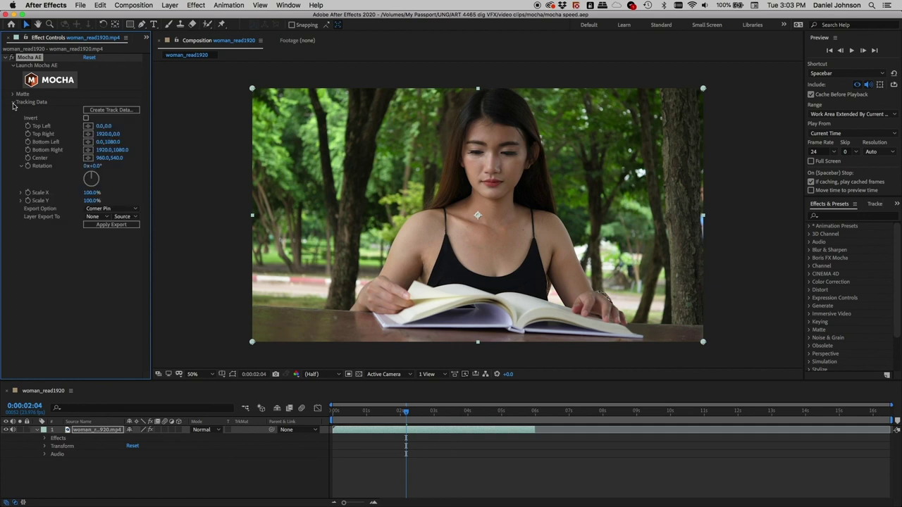
{"action": "left_click", "coordinate": [13, 102]}
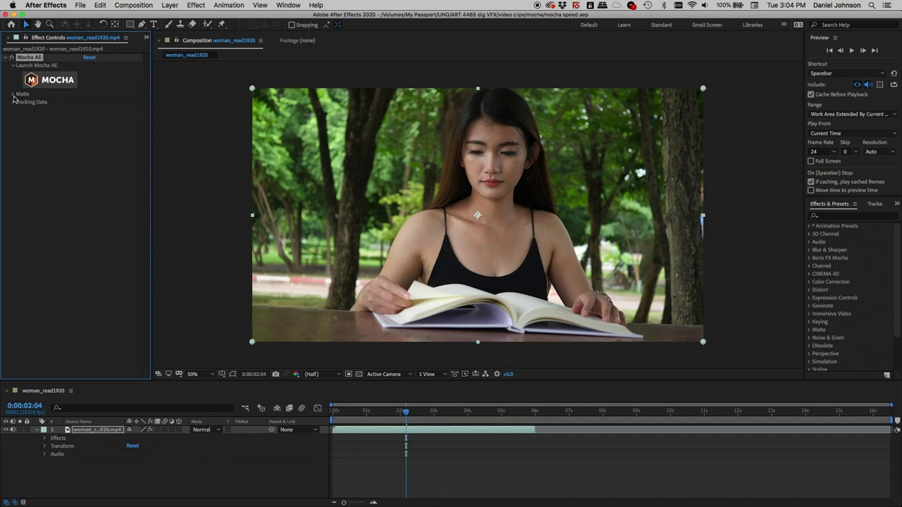
{"action": "left_click", "coordinate": [13, 94]}
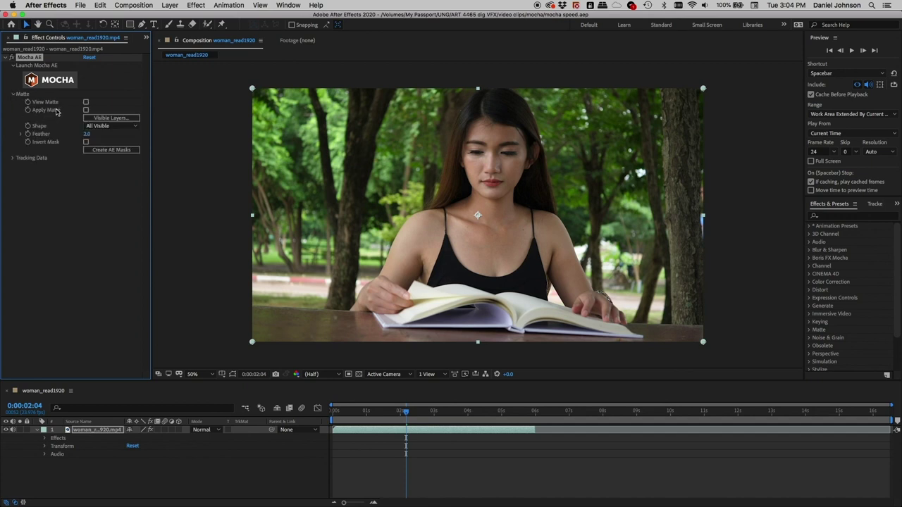
{"action": "left_click", "coordinate": [86, 102]}
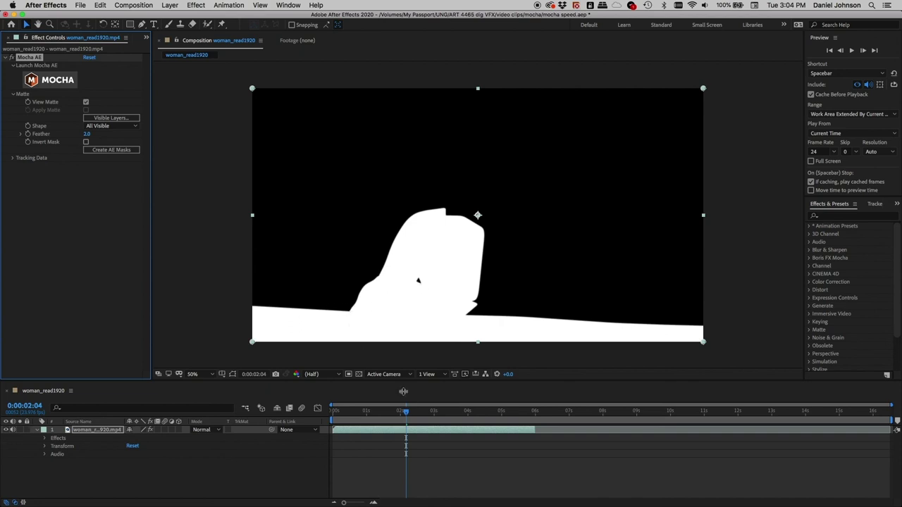
Preview the matte from 0:00:00:00, then untick View Matte to show the original footage.
{"action": "left_click_drag", "start_coordinate": [405, 414], "coordinate": [333, 414]}
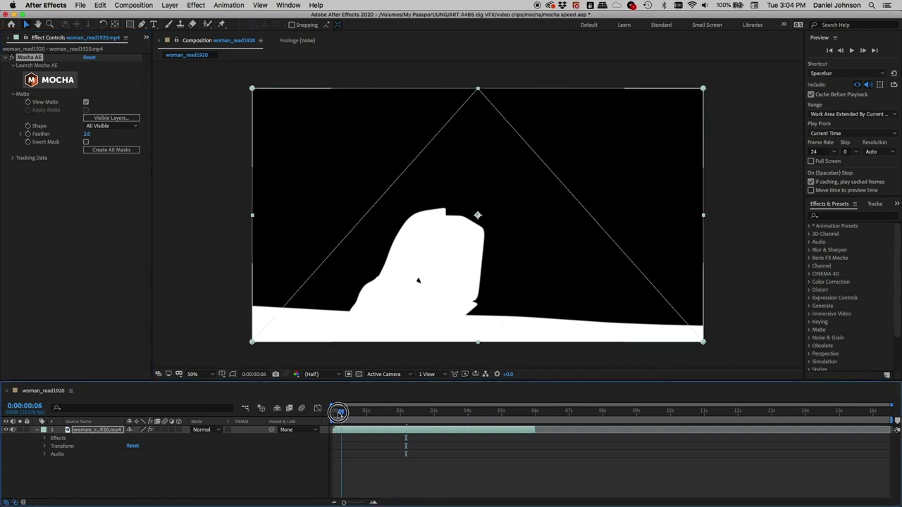
{"action": "left_click", "coordinate": [446, 425]}
{"action": "key", "text": "space"}
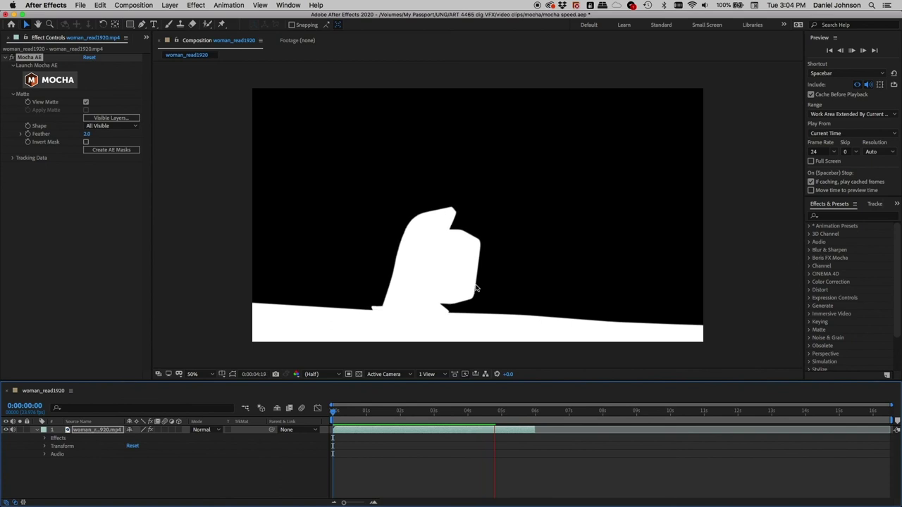
{"action": "key", "text": "space"}
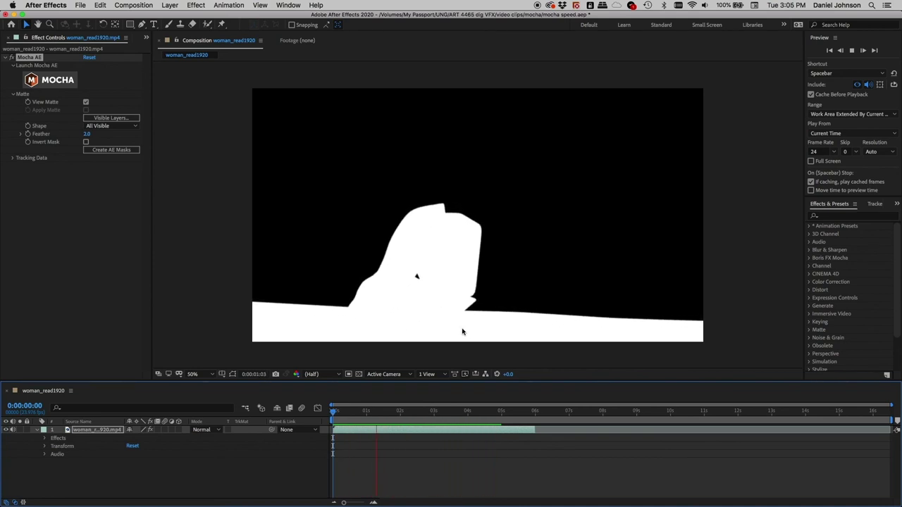
{"action": "key", "text": "space"}
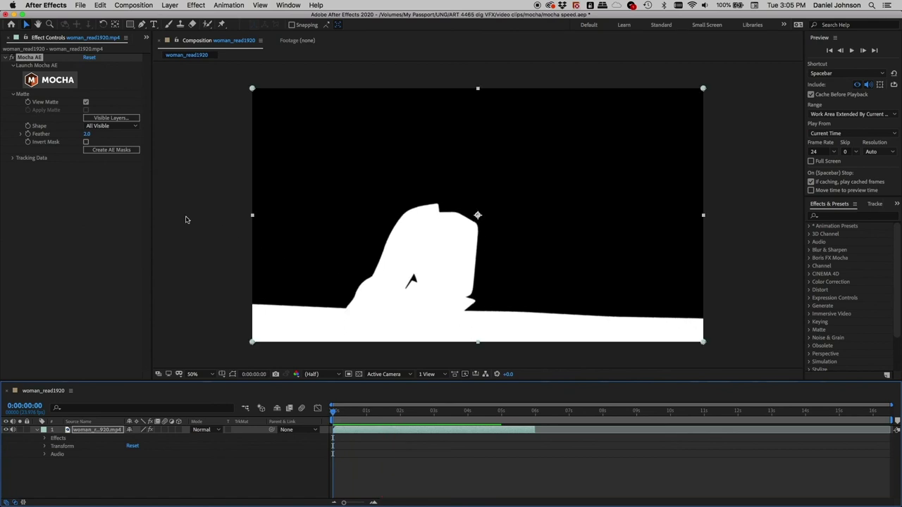
{"action": "left_click", "coordinate": [86, 102]}
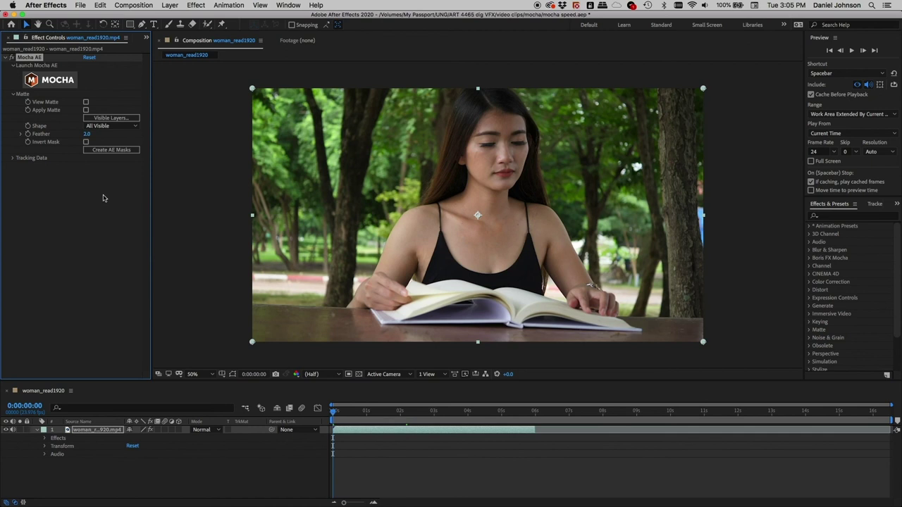
Enable Apply Matte in Mocha AE and preview the cutout over orange.
{"action": "left_click", "coordinate": [86, 110]}
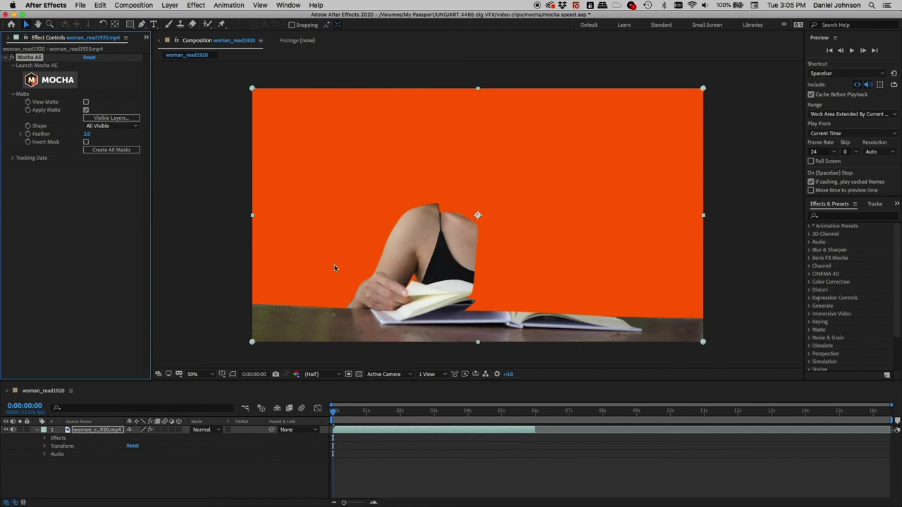
{"action": "key", "text": "space"}
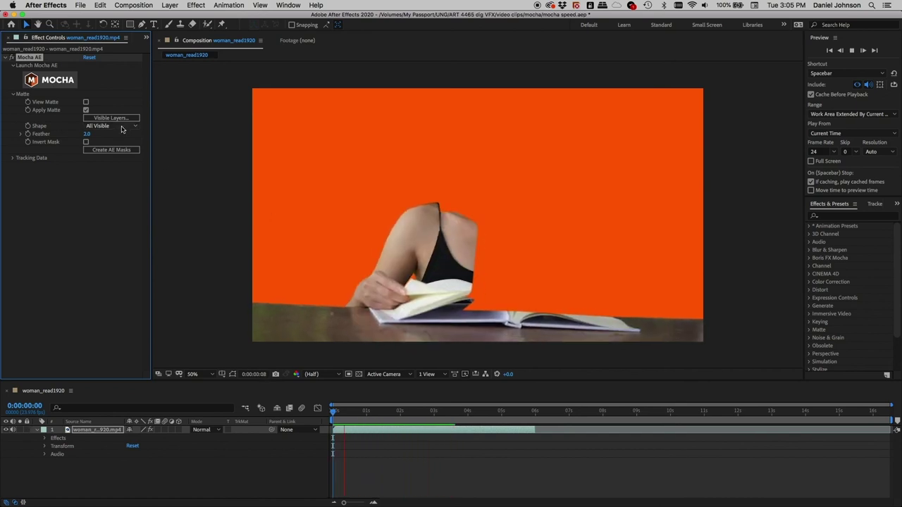
{"action": "key", "text": "space"}
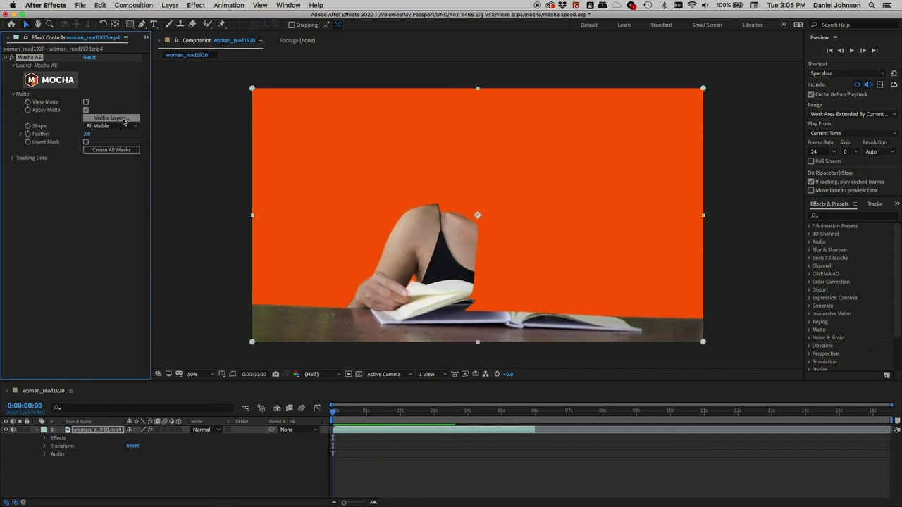
{"action": "left_click", "coordinate": [123, 119]}
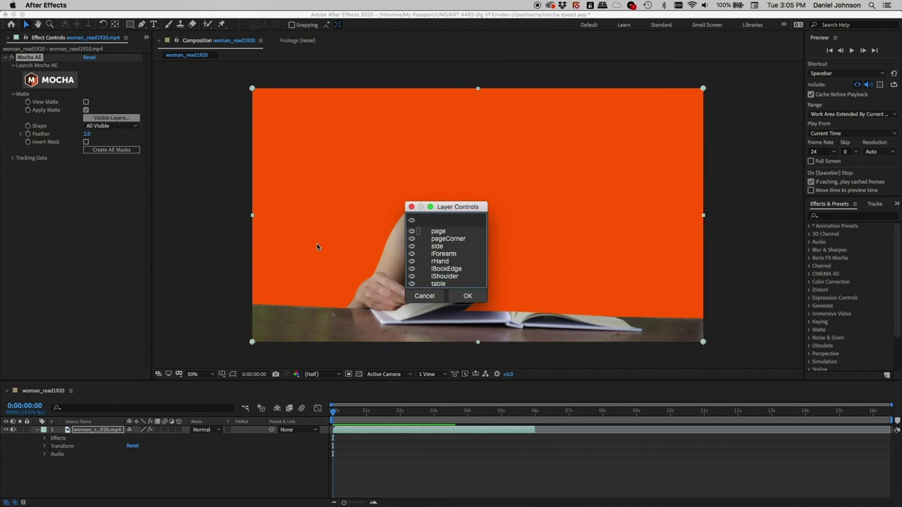
{"action": "left_click", "coordinate": [425, 296]}
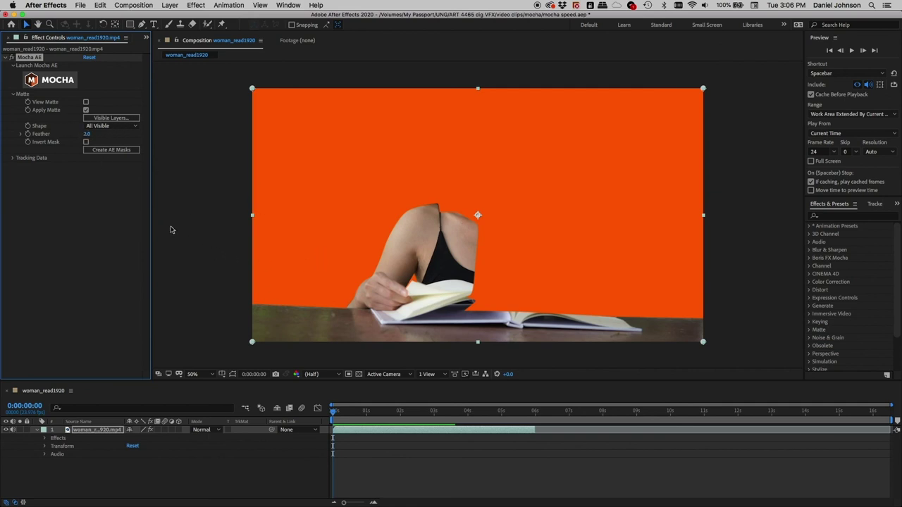
{"action": "left_click", "coordinate": [124, 120]}
Zoom in on the arm and book and try matte feather values, settling on 4.0.
{"action": "key", "text": "period"}
{"action": "key", "text": "period"}
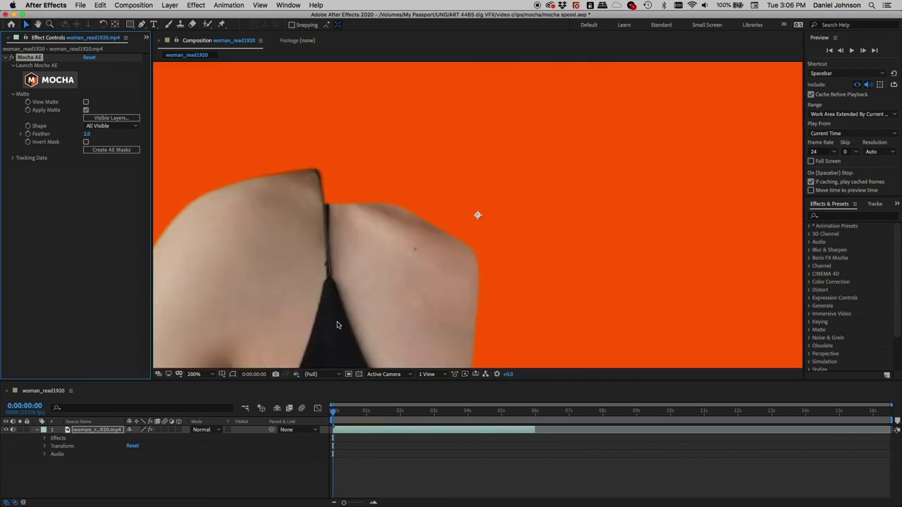
{"action": "left_click_drag", "start_coordinate": [333, 323], "coordinate": [413, 238]}
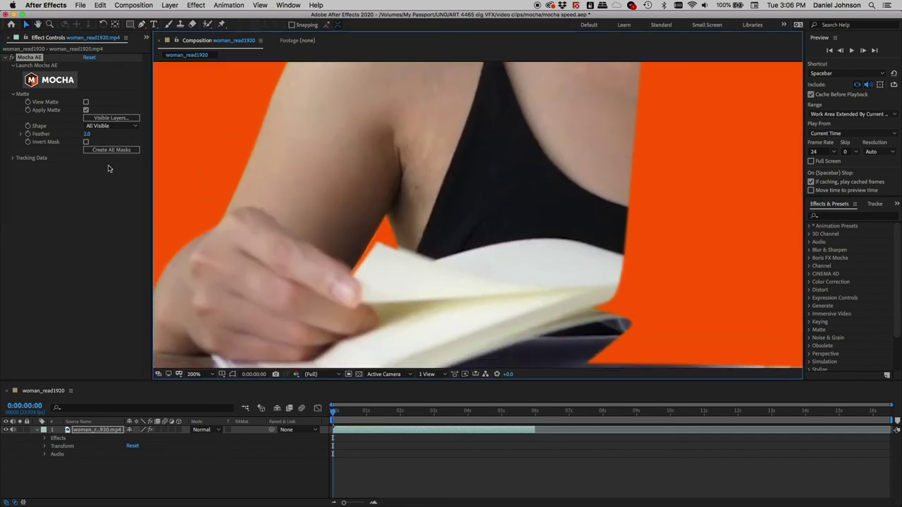
{"action": "left_click_drag", "start_coordinate": [86, 136], "coordinate": [94, 136]}
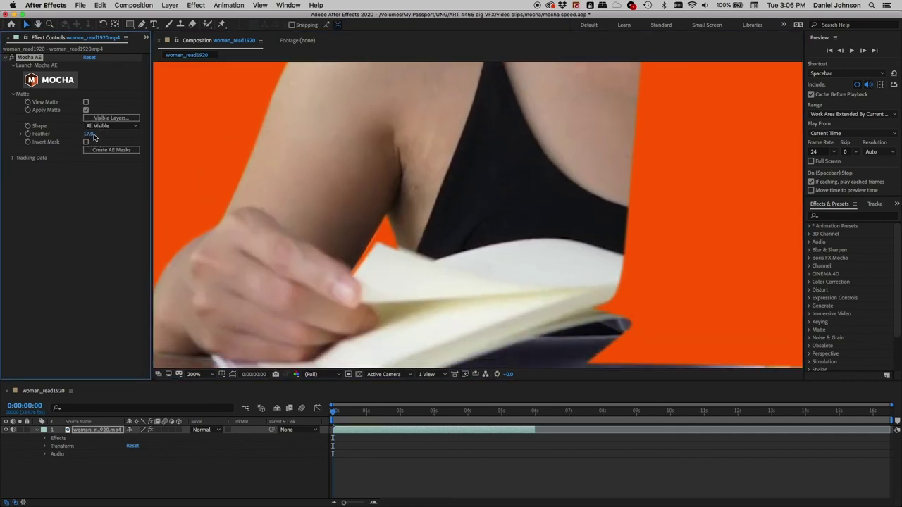
{"action": "left_click", "coordinate": [90, 135]}
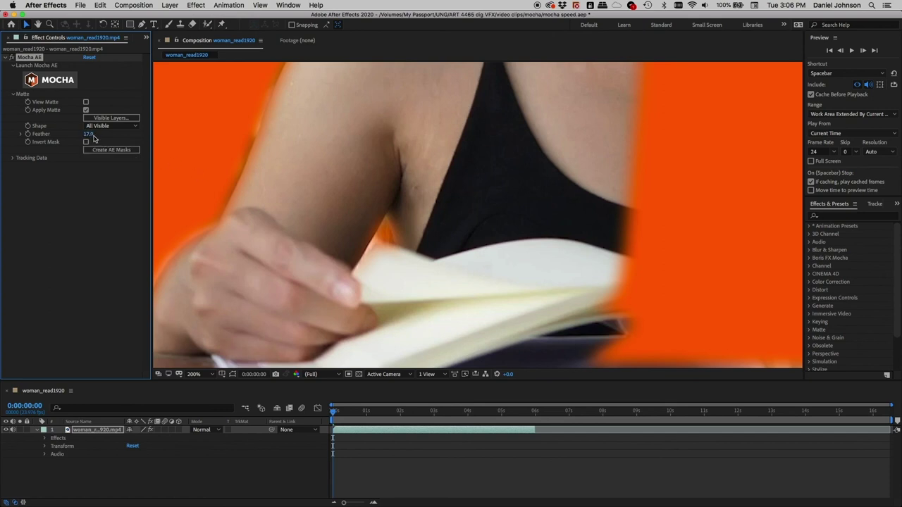
{"action": "left_click_drag", "start_coordinate": [91, 138], "coordinate": [88, 135]}
{"action": "left_click", "coordinate": [87, 135]}
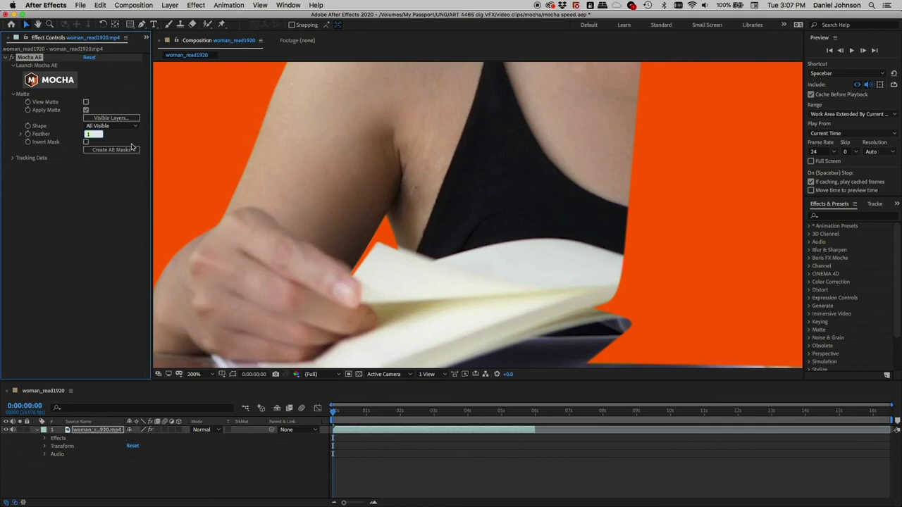
{"action": "left_click", "coordinate": [89, 151]}
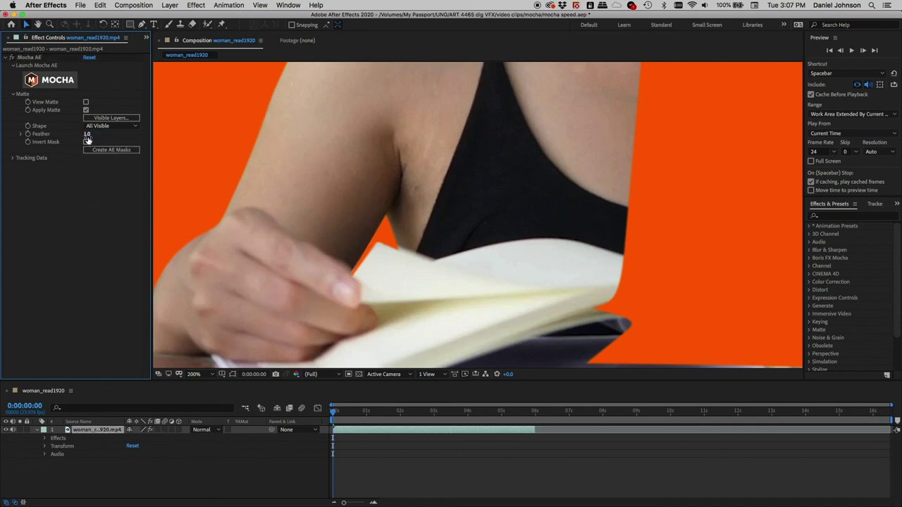
{"action": "left_click", "coordinate": [88, 135]}
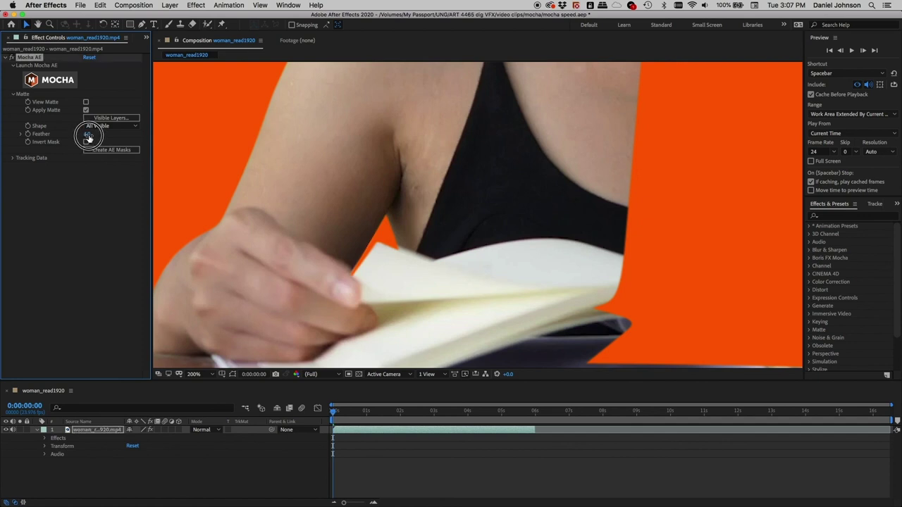
{"action": "type", "text": "4"}
{"action": "key", "text": "Return"}
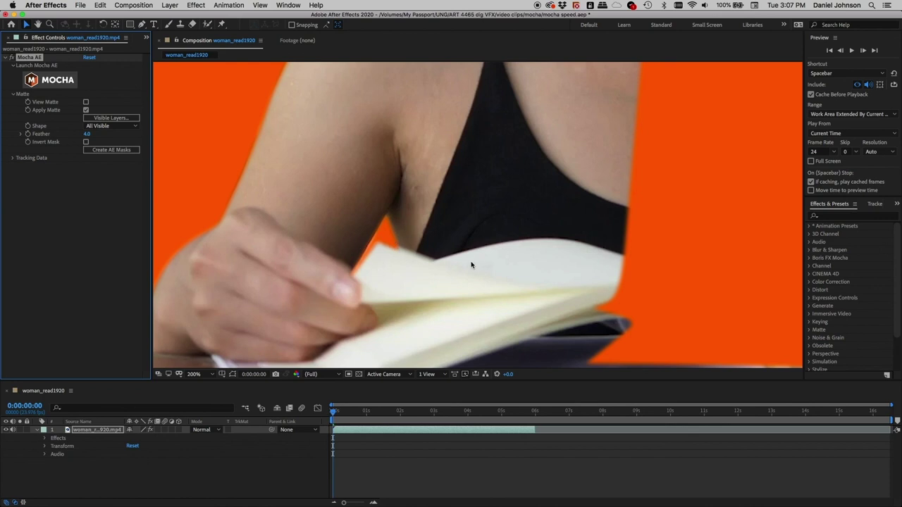
Scrub the Mocha matte Feather down to 0.0 for a hard cutout edge.
{"action": "left_click", "coordinate": [85, 135]}
{"action": "left_click_drag", "start_coordinate": [85, 135], "coordinate": [85, 132]}
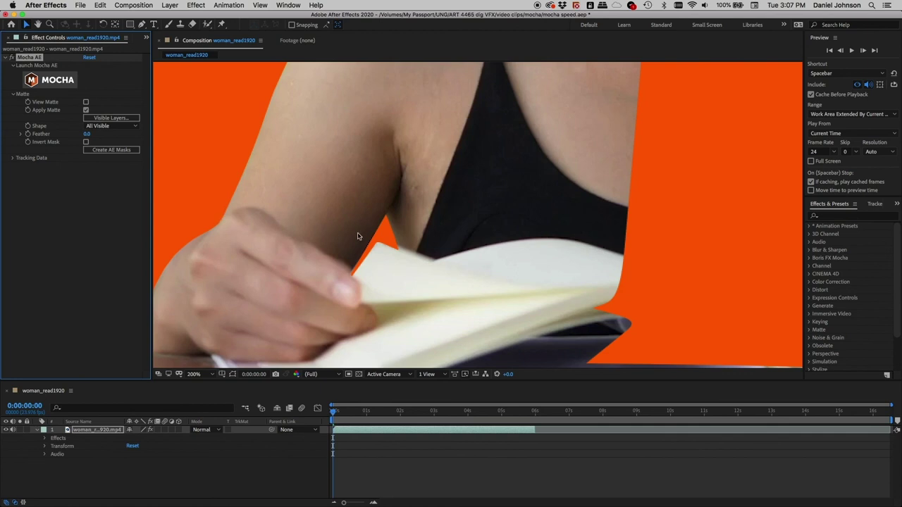
{"action": "scroll", "coordinate": [384, 218], "scroll_direction": "down", "scroll_amount": 2}
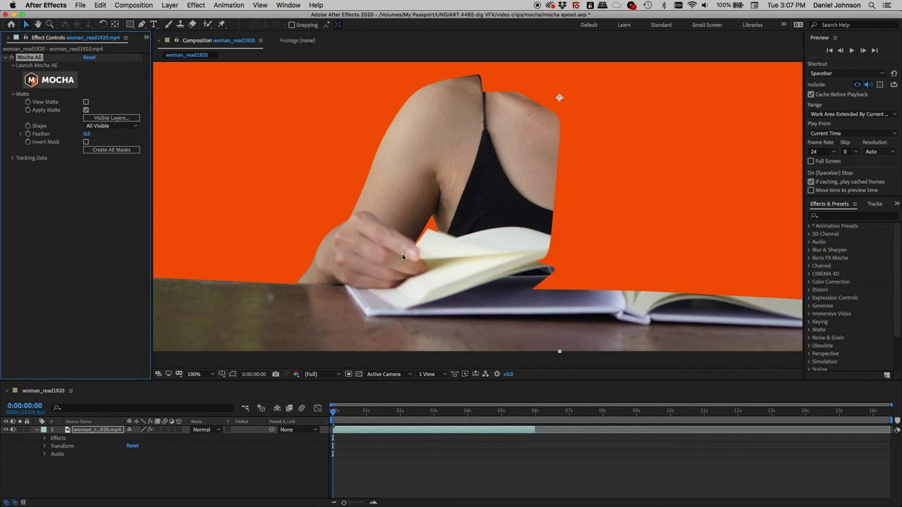
Untick Apply Matte and use Create AE Masks to generate table, lShoulder, rHand and other masks.
{"action": "left_click", "coordinate": [85, 111]}
{"action": "left_click", "coordinate": [85, 110]}
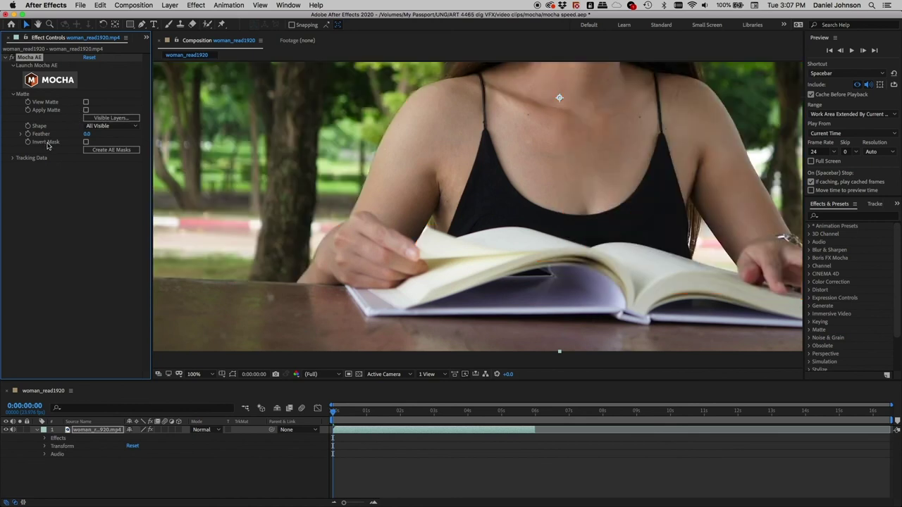
{"action": "left_click", "coordinate": [117, 154]}
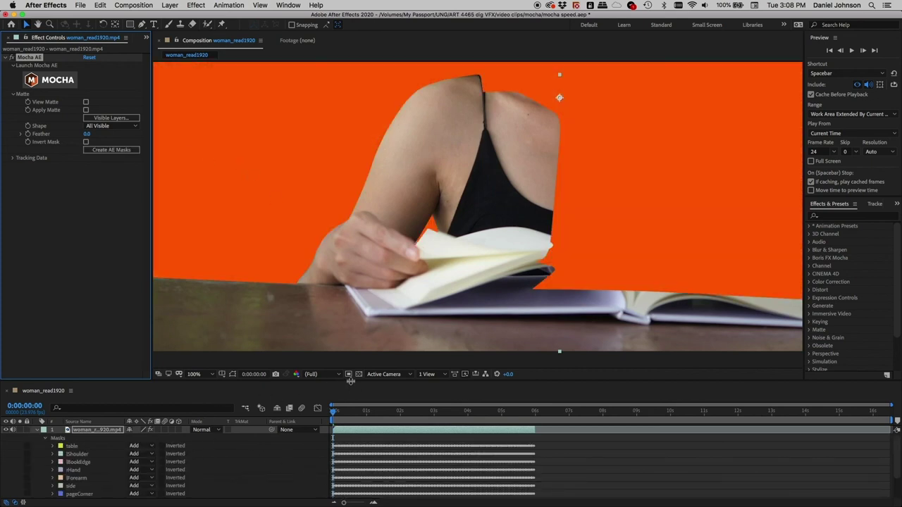
Enlarge the timeline and step through the eight masks, from table to page.
{"action": "left_click_drag", "start_coordinate": [350, 381], "coordinate": [352, 345]}
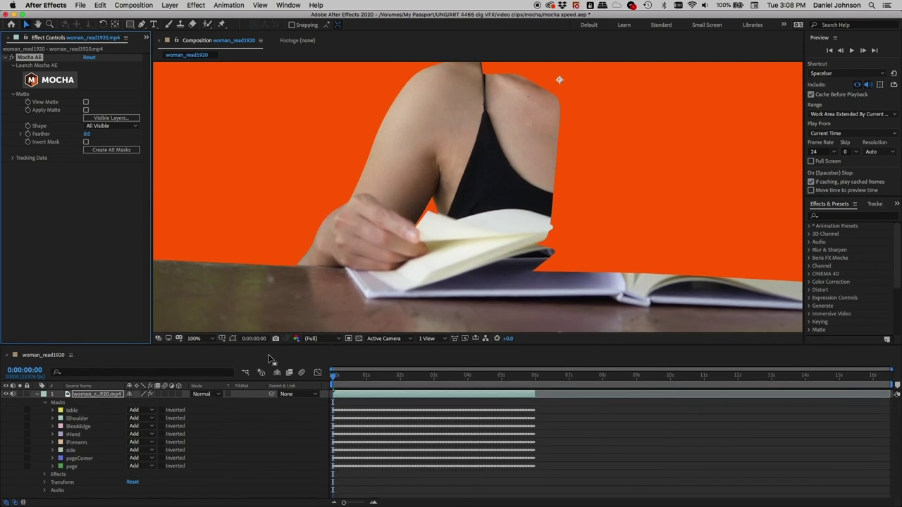
{"action": "left_click", "coordinate": [71, 415]}
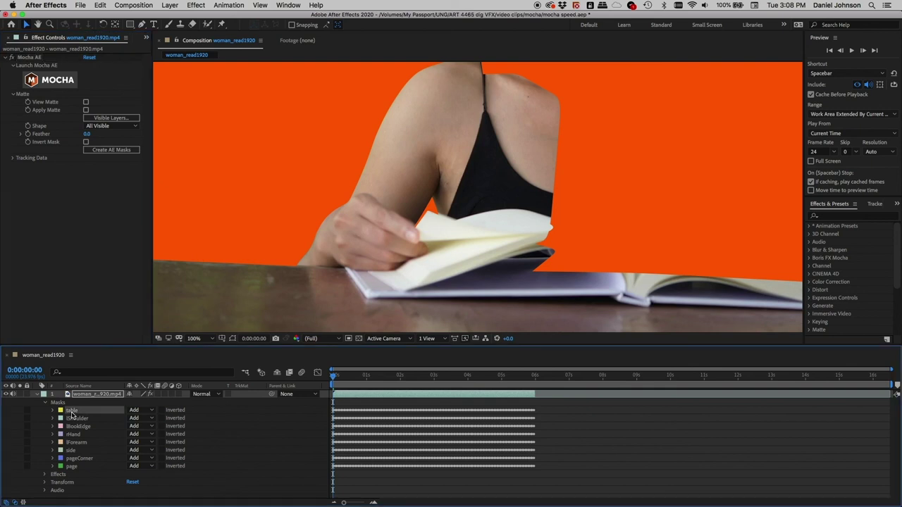
{"action": "left_click", "coordinate": [73, 418]}
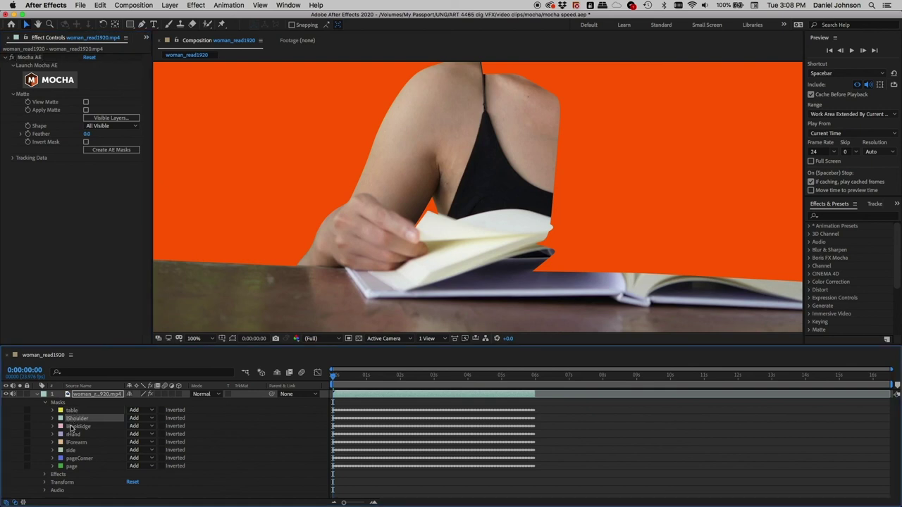
{"action": "left_click", "coordinate": [74, 426]}
{"action": "left_click", "coordinate": [73, 434]}
{"action": "left_click", "coordinate": [73, 443]}
{"action": "left_click", "coordinate": [74, 450]}
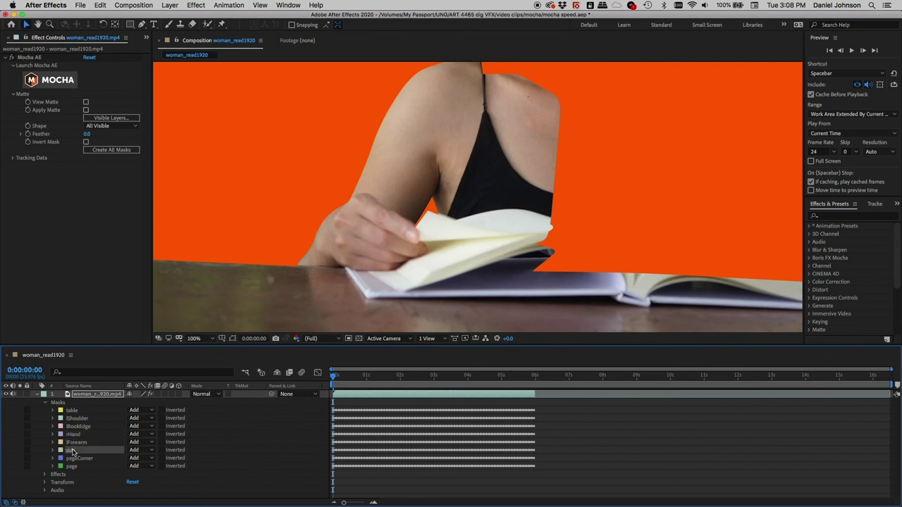
{"action": "left_click", "coordinate": [74, 459]}
{"action": "left_click", "coordinate": [73, 467]}
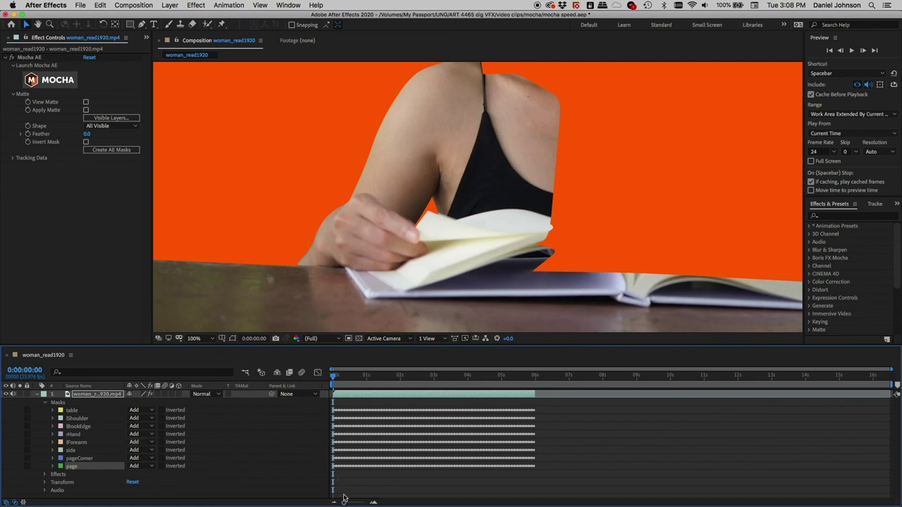
Zoom the timeline in, then select the table mask and the footage layer.
{"action": "left_click_drag", "start_coordinate": [344, 503], "coordinate": [357, 502]}
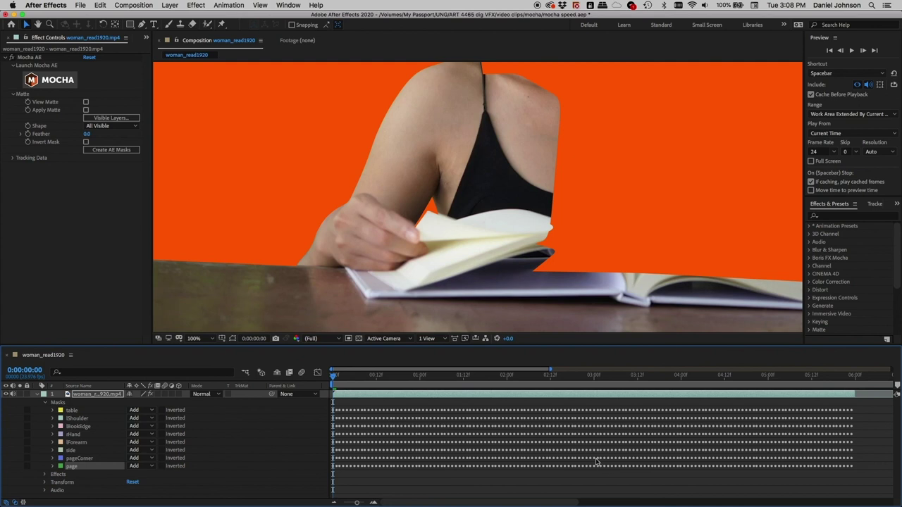
{"action": "left_click", "coordinate": [83, 412]}
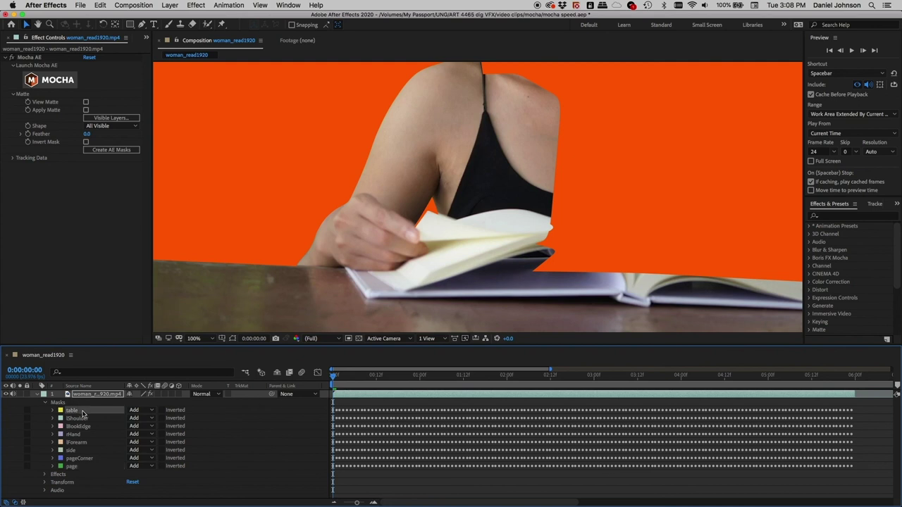
{"action": "left_click", "coordinate": [104, 394]}
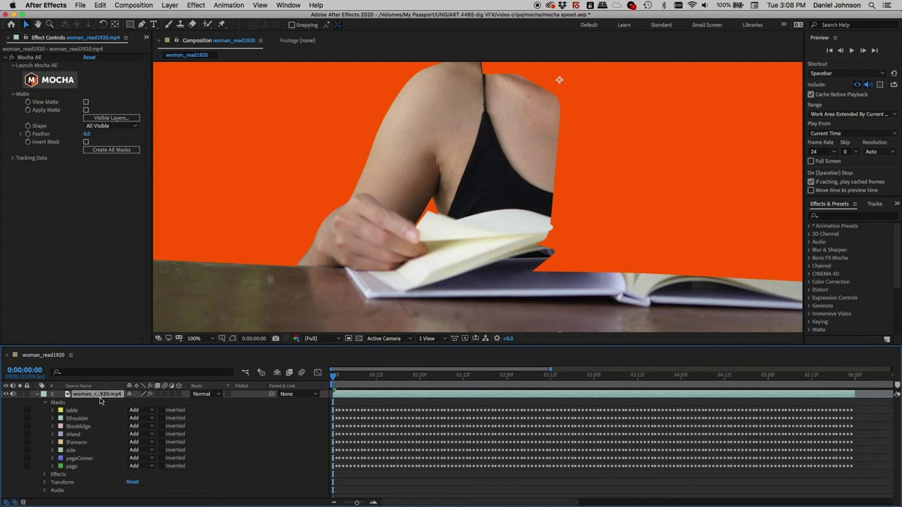
Show mask paths and scrub the clip, checking lShoulder and lBookEdge follow the footage.
{"action": "left_click", "coordinate": [83, 412]}
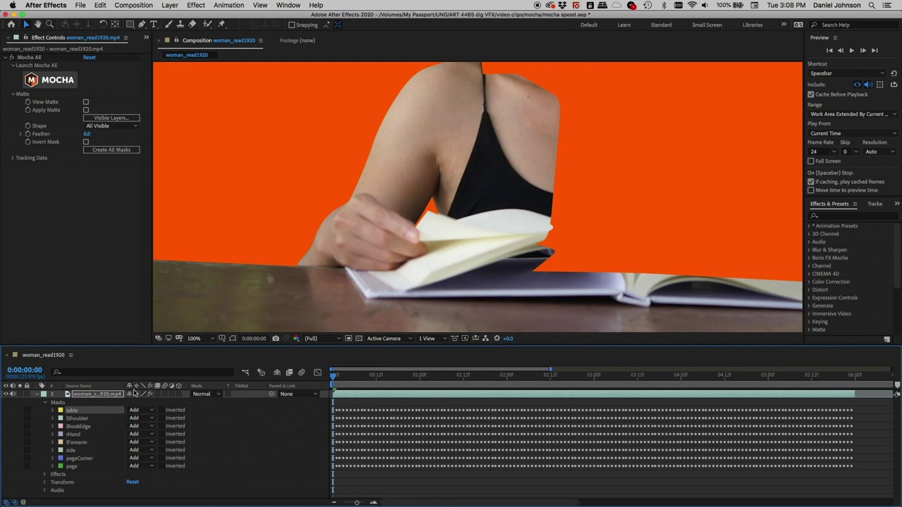
{"action": "left_click", "coordinate": [233, 339]}
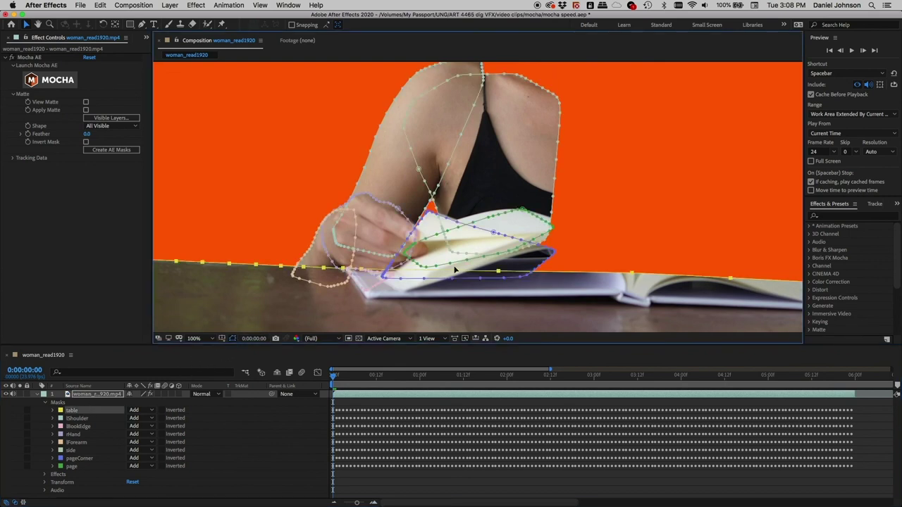
{"action": "left_click", "coordinate": [333, 376]}
{"action": "left_click_drag", "start_coordinate": [333, 376], "coordinate": [473, 384]}
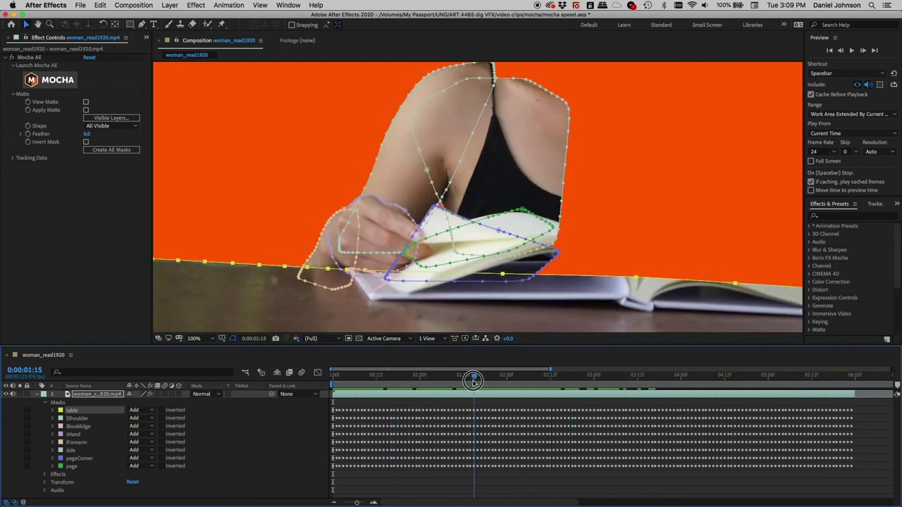
{"action": "left_click", "coordinate": [81, 418]}
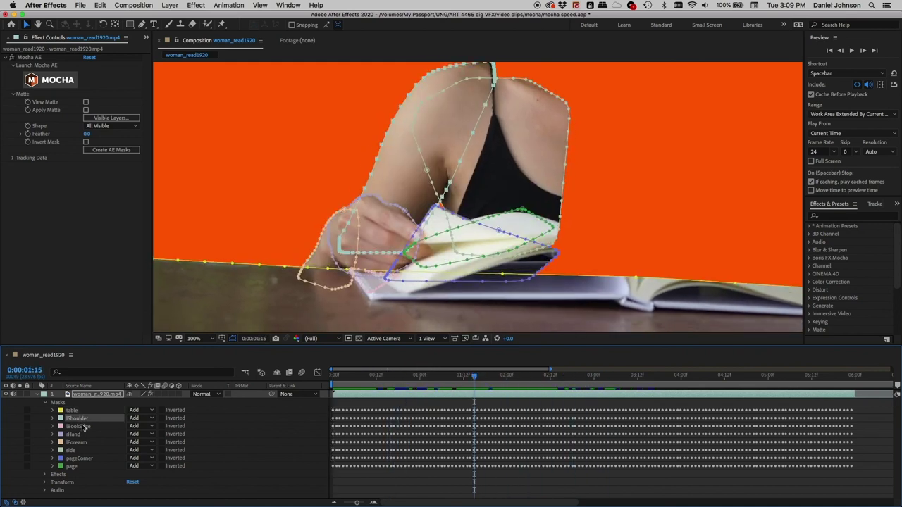
{"action": "left_click", "coordinate": [80, 427]}
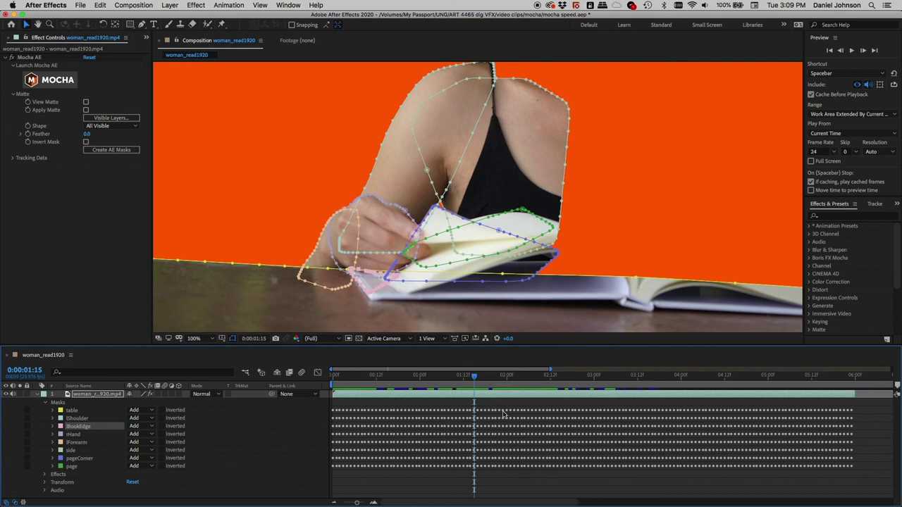
{"action": "mouse_move", "coordinate": [474, 377]}
{"action": "left_mouse_down"}
{"action": "mouse_move", "coordinate": [446, 375]}
{"action": "mouse_move", "coordinate": [519, 375]}
{"action": "mouse_move", "coordinate": [472, 375]}
{"action": "mouse_move", "coordinate": [482, 379]}
{"action": "left_mouse_up"}
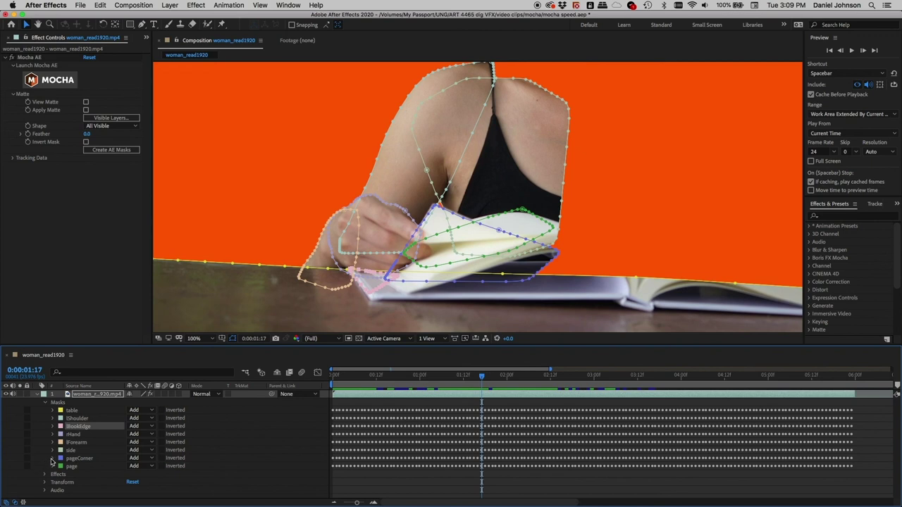
Set the pageCorner mask's Mask Feather to 7 px and pan the viewer to the page corner.
{"action": "left_click", "coordinate": [51, 459]}
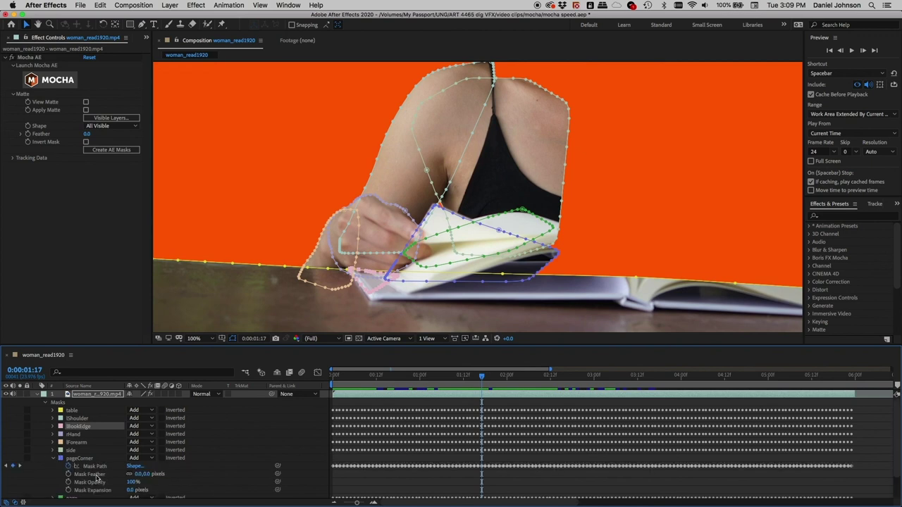
{"action": "left_click", "coordinate": [97, 475]}
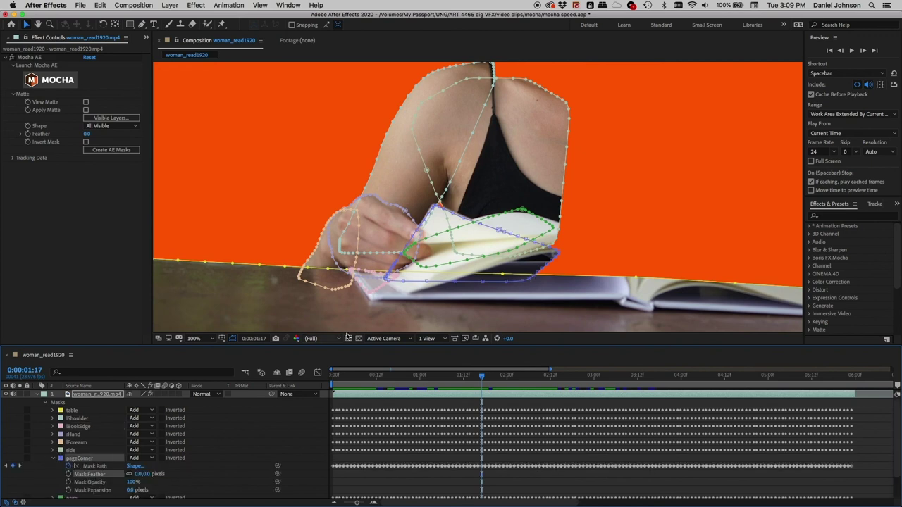
{"action": "left_click", "coordinate": [146, 476]}
{"action": "left_click_drag", "start_coordinate": [148, 476], "coordinate": [152, 476]}
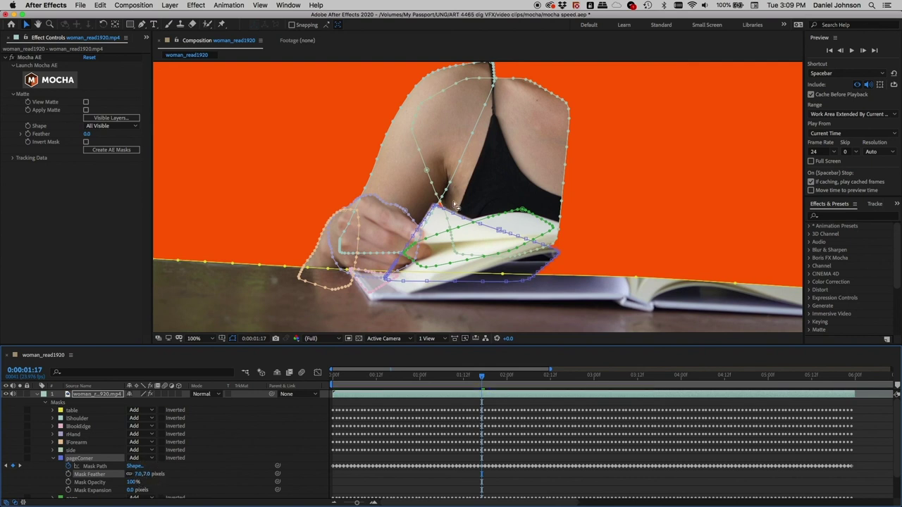
{"action": "scroll", "coordinate": [454, 205], "scroll_direction": "up", "scroll_amount": 4}
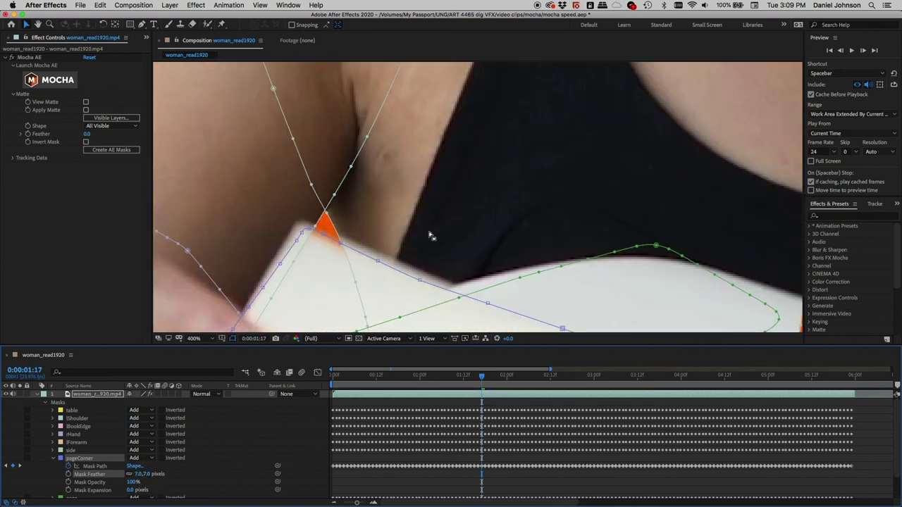
{"action": "key", "text": "h"}
{"action": "left_click_drag", "start_coordinate": [330, 266], "coordinate": [398, 187]}
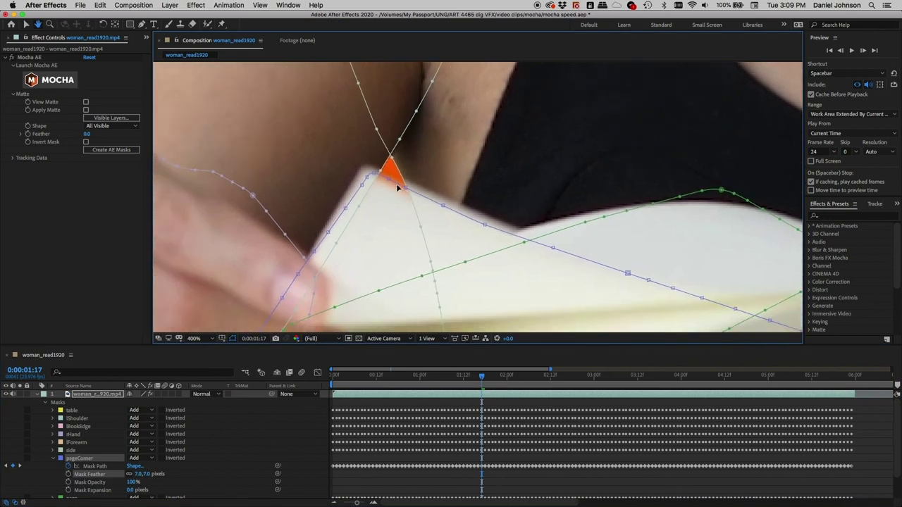
{"action": "key", "text": "v"}
Give pageCorner a 3 px Mask Expansion, keeping its feather at 7 px.
{"action": "left_click_drag", "start_coordinate": [131, 493], "coordinate": [132, 494]}
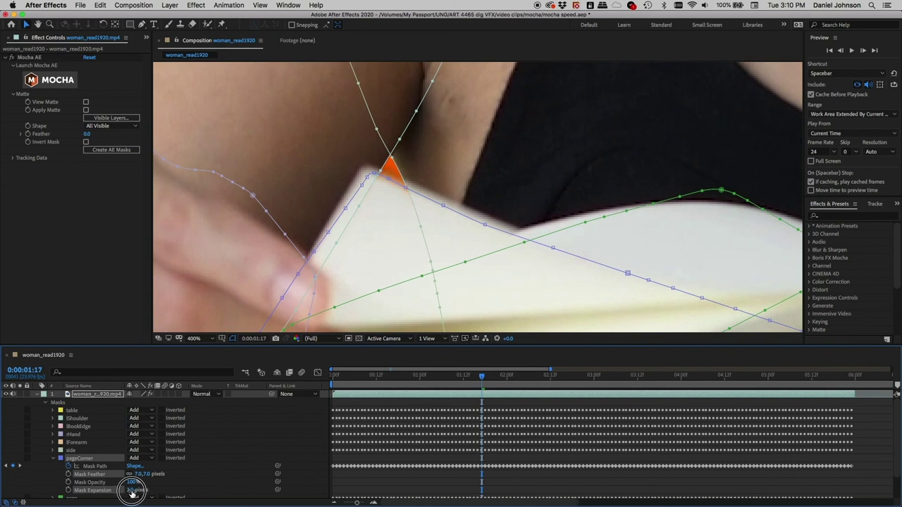
{"action": "left_click_drag", "start_coordinate": [131, 494], "coordinate": [130, 494]}
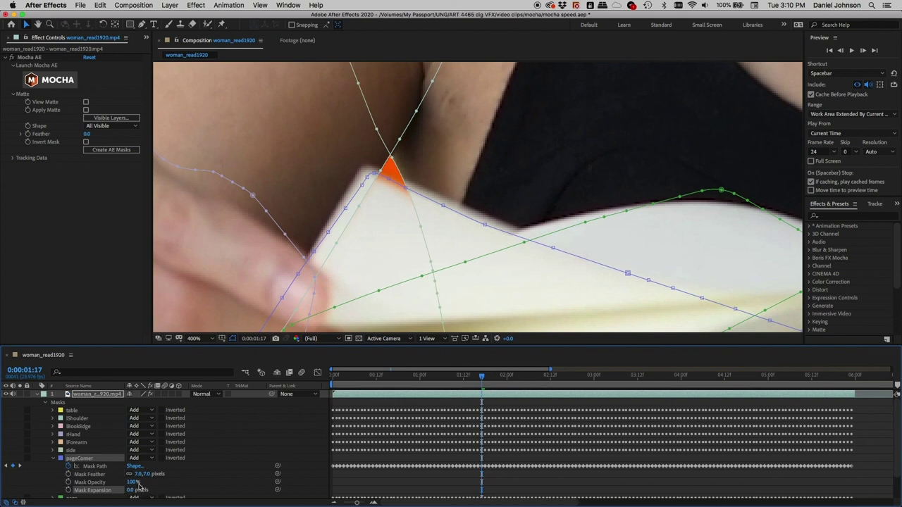
{"action": "left_click_drag", "start_coordinate": [143, 476], "coordinate": [143, 477]}
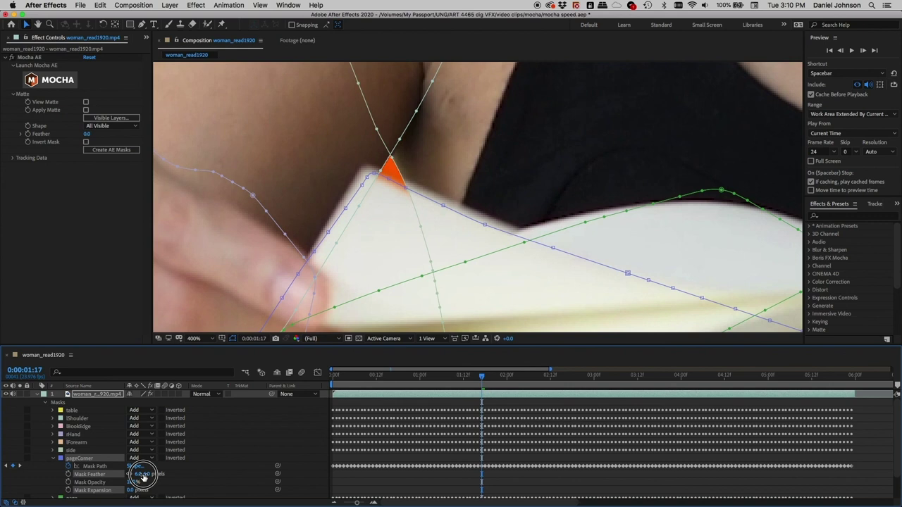
{"action": "left_click_drag", "start_coordinate": [143, 477], "coordinate": [144, 477]}
{"action": "left_click_drag", "start_coordinate": [143, 477], "coordinate": [133, 492]}
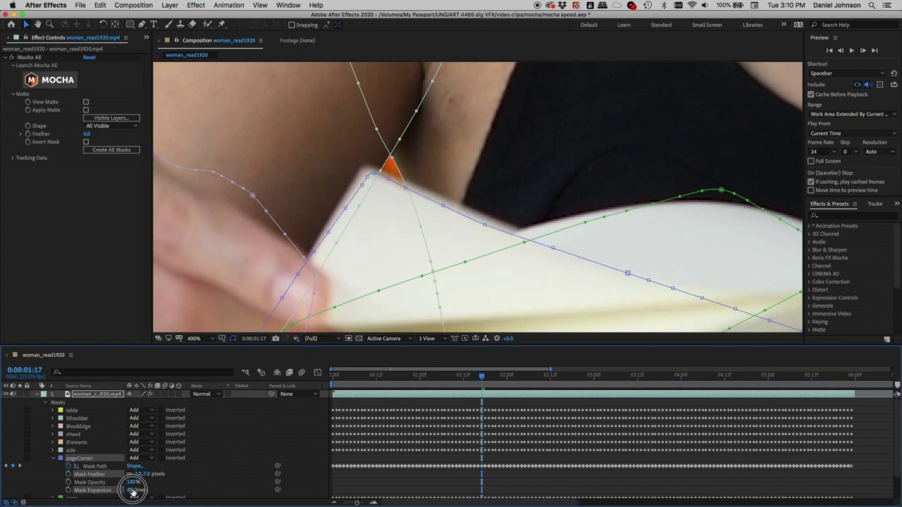
{"action": "left_click_drag", "start_coordinate": [133, 492], "coordinate": [133, 492]}
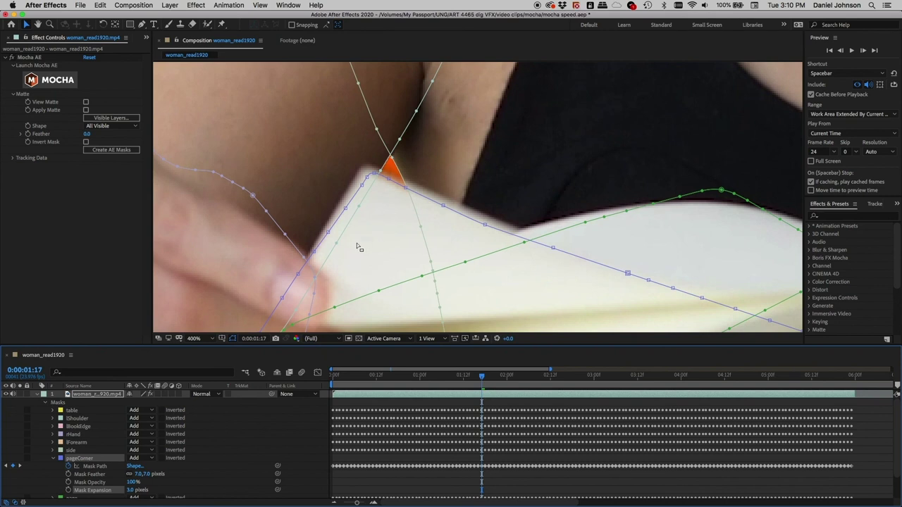
{"action": "left_click_drag", "start_coordinate": [354, 183], "coordinate": [508, 275]}
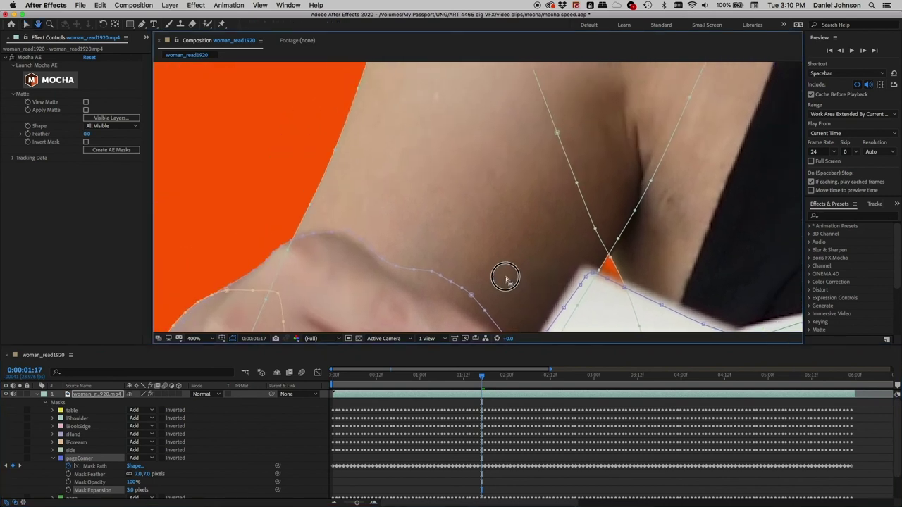
Set Mask Feather to 1.0 px on the lShoulder and side masks, then hide mask outlines.
{"action": "key", "text": "v"}
{"action": "left_click", "coordinate": [330, 149]}
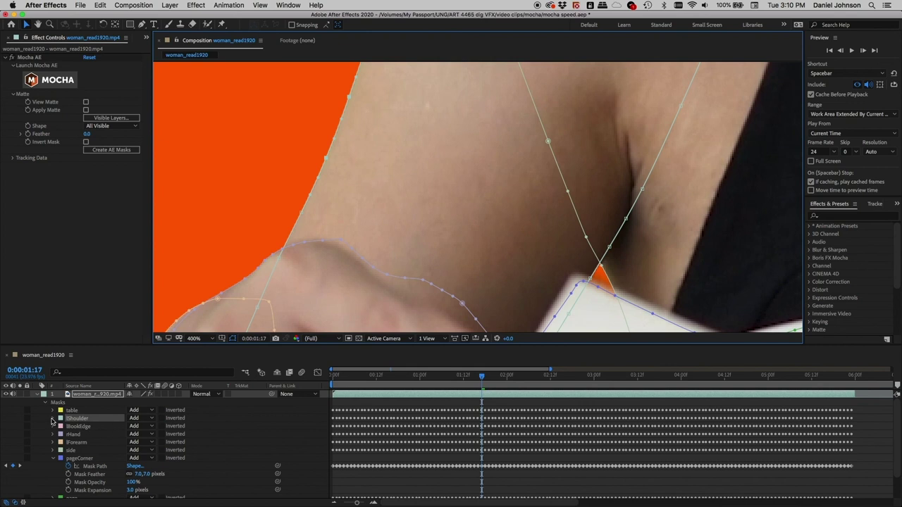
{"action": "left_click", "coordinate": [52, 419]}
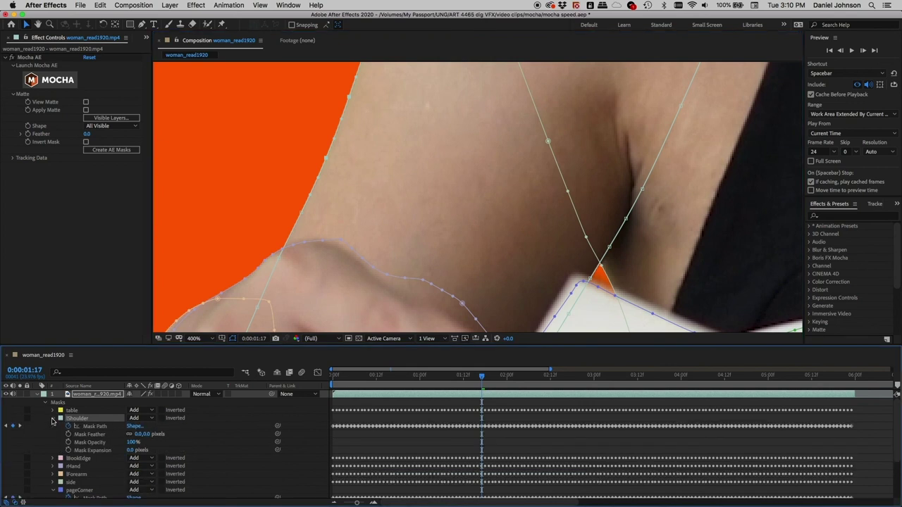
{"action": "left_click", "coordinate": [147, 435]}
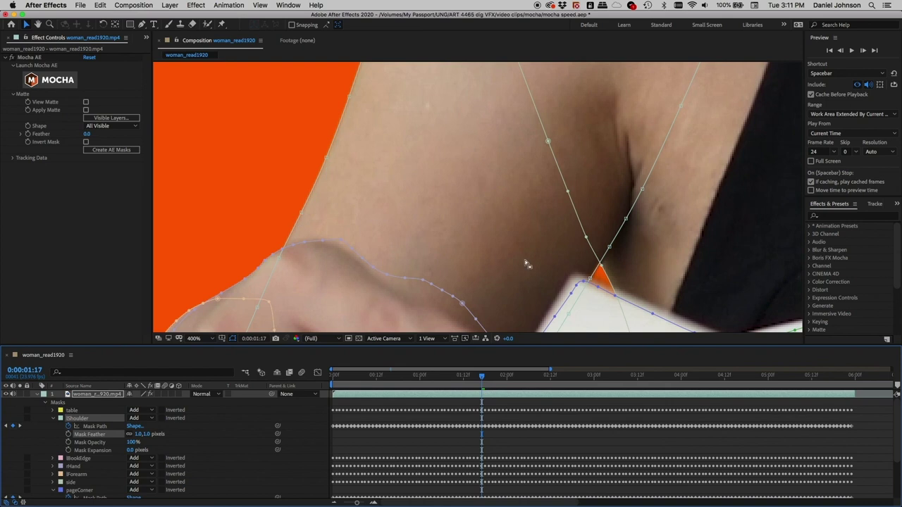
{"action": "left_click", "coordinate": [608, 278]}
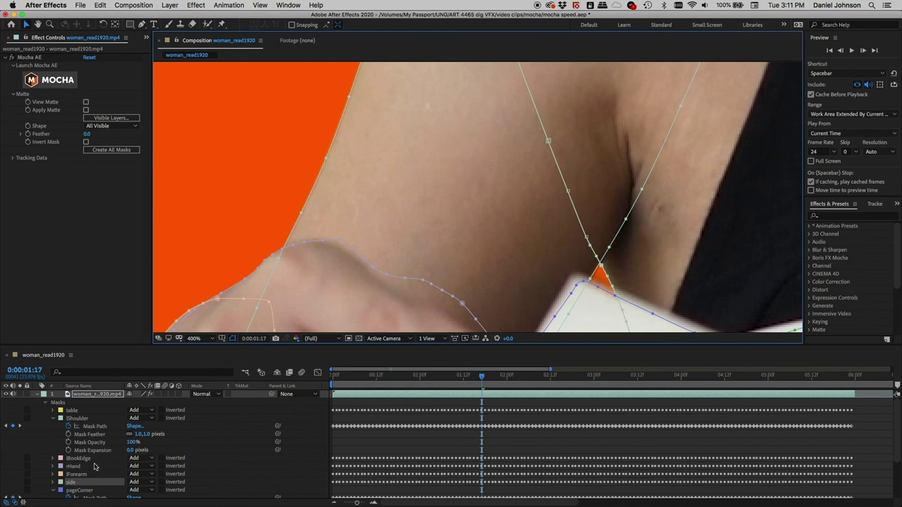
{"action": "left_click", "coordinate": [53, 482]}
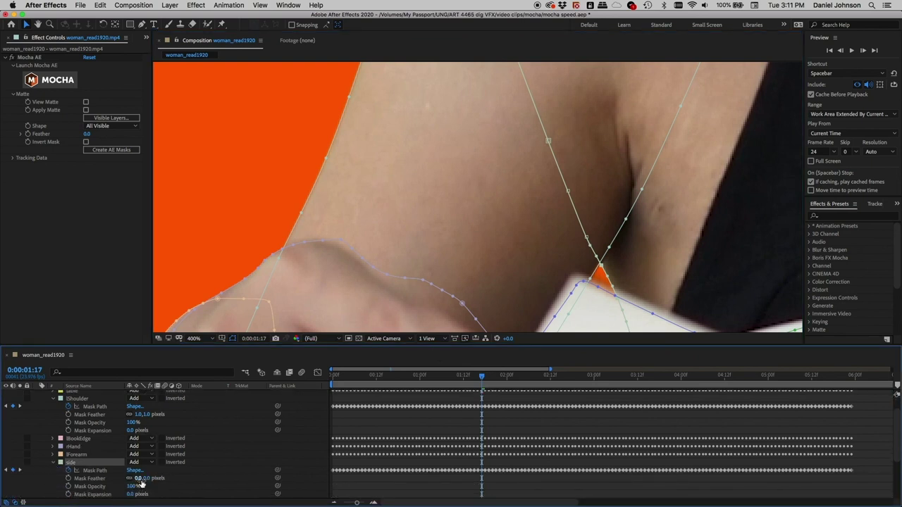
{"action": "left_click_drag", "start_coordinate": [144, 480], "coordinate": [146, 482]}
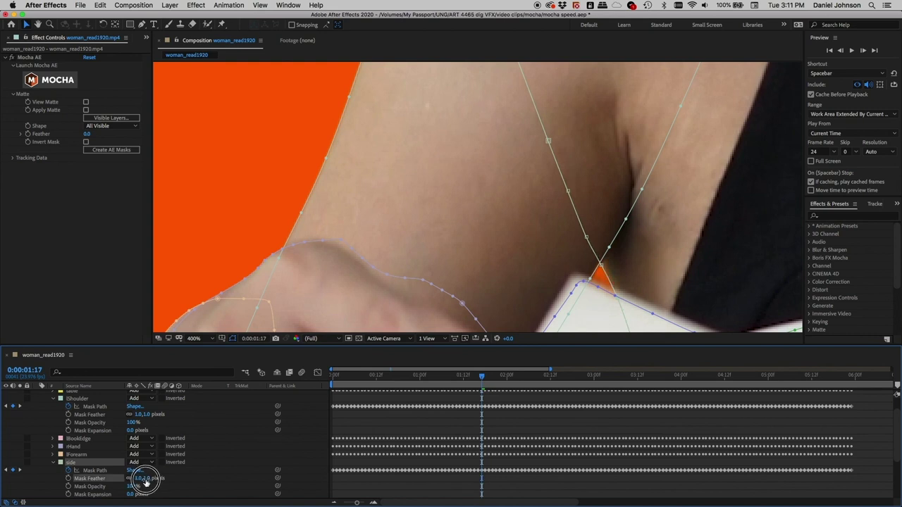
{"action": "left_click", "coordinate": [232, 341]}
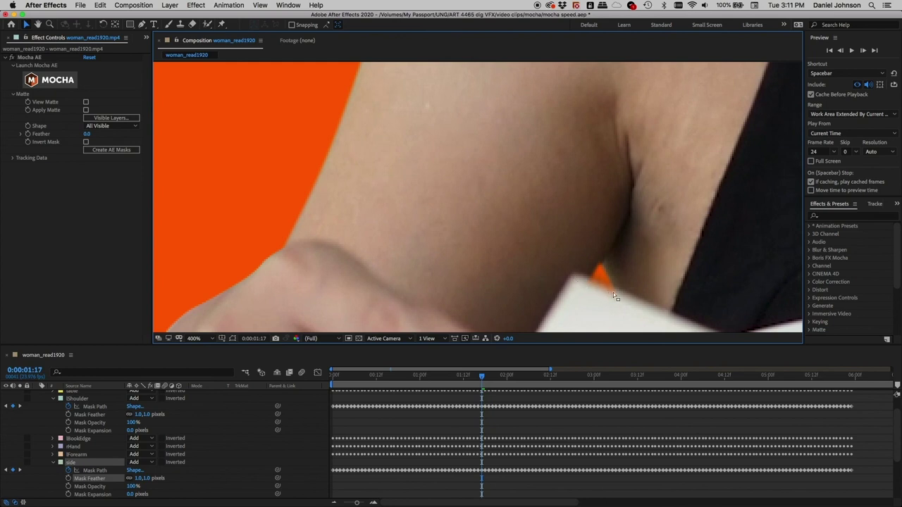
{"action": "key", "text": "Page_Up"}
{"action": "key", "text": "Page_Up"}
{"action": "key", "text": "Page_Up"}
{"action": "key", "text": "Page_Up"}
{"action": "key", "text": "Page_Up"}
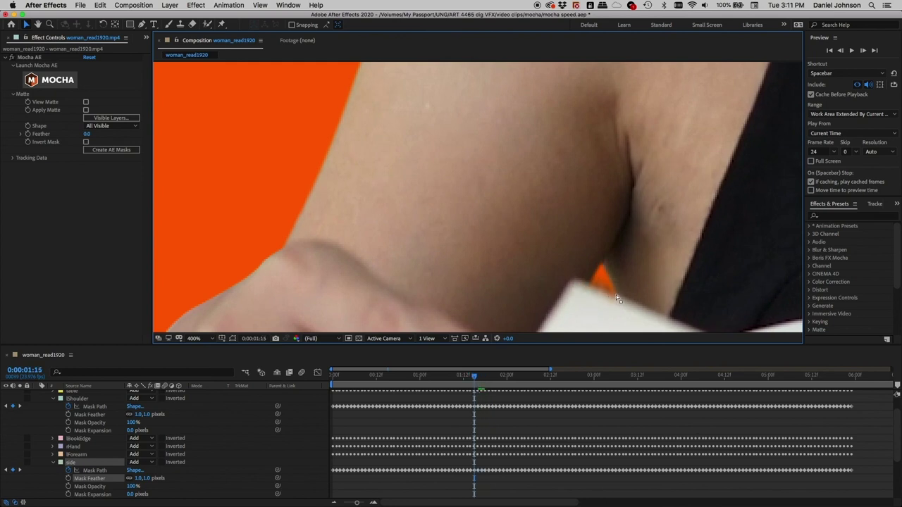
{"action": "key", "text": "Page_Up"}
{"action": "key", "text": "Page_Up"}
{"action": "key", "text": "Page_Up"}
{"action": "key", "text": "Page_Up"}
{"action": "key", "text": "Page_Up"}
{"action": "key", "text": "Page_Up"}
{"action": "key", "text": "Page_Up"}
{"action": "key", "text": "Page_Up"}
{"action": "key", "text": "Page_Up"}
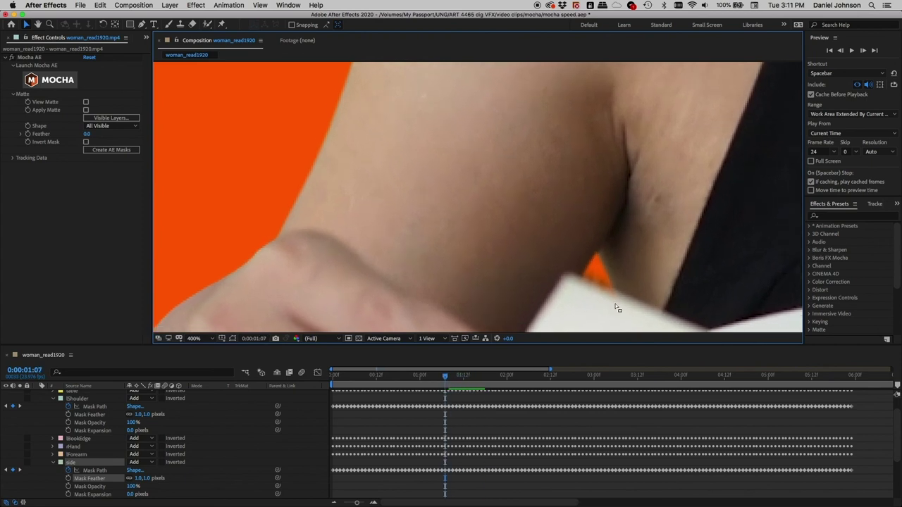
{"action": "key", "text": "Page_Up"}
{"action": "key", "text": "Page_Up"}
{"action": "key", "text": "Page_Up"}
{"action": "key", "text": "Page_Up"}
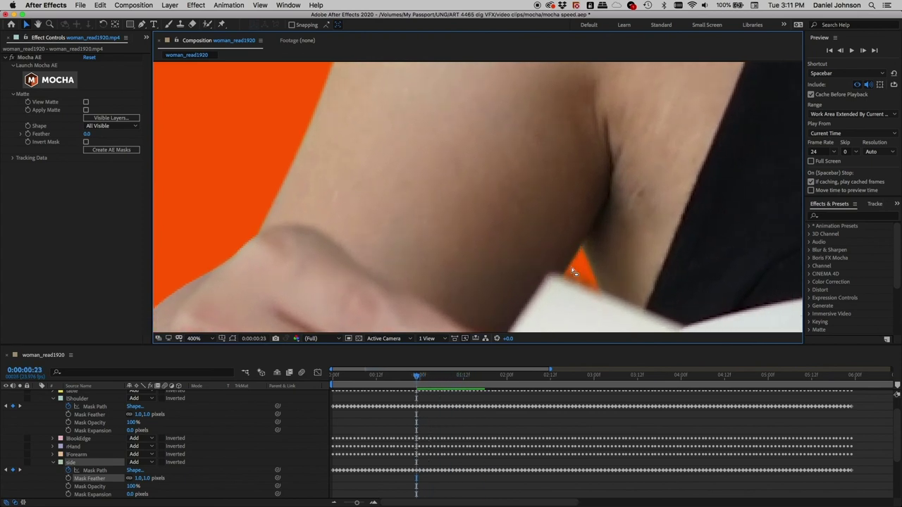
{"action": "key", "text": "Page_Up"}
{"action": "key", "text": "Page_Up"}
{"action": "key", "text": "Page_Up"}
{"action": "key", "text": "Page_Up"}
{"action": "key", "text": "Page_Up"}
{"action": "key", "text": "Page_Up"}
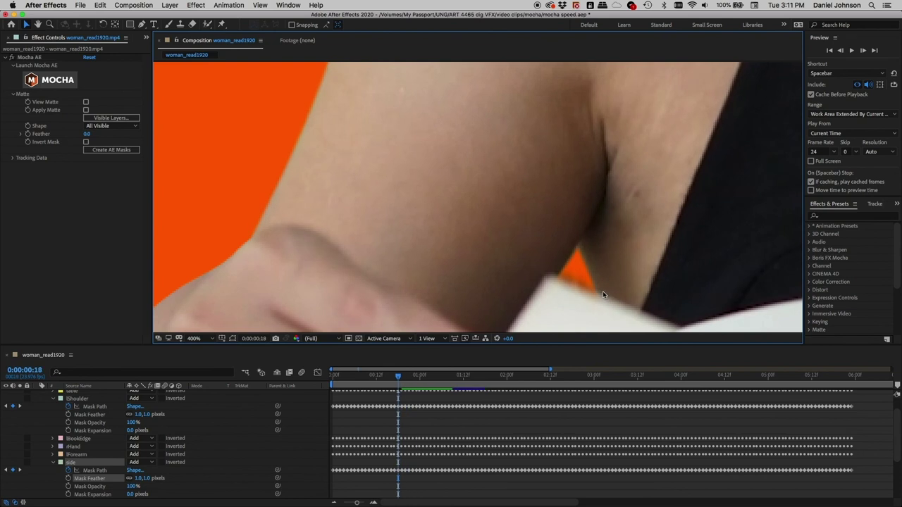
{"action": "key", "text": "Page_Down"}
{"action": "key", "text": "Page_Down"}
{"action": "key", "text": "Page_Down"}
{"action": "key", "text": "Page_Down"}
{"action": "key", "text": "Page_Down"}
{"action": "key", "text": "Page_Down"}
{"action": "key", "text": "Page_Down"}
{"action": "key", "text": "Page_Down"}
{"action": "key", "text": "Page_Down"}
{"action": "key", "text": "Page_Down"}
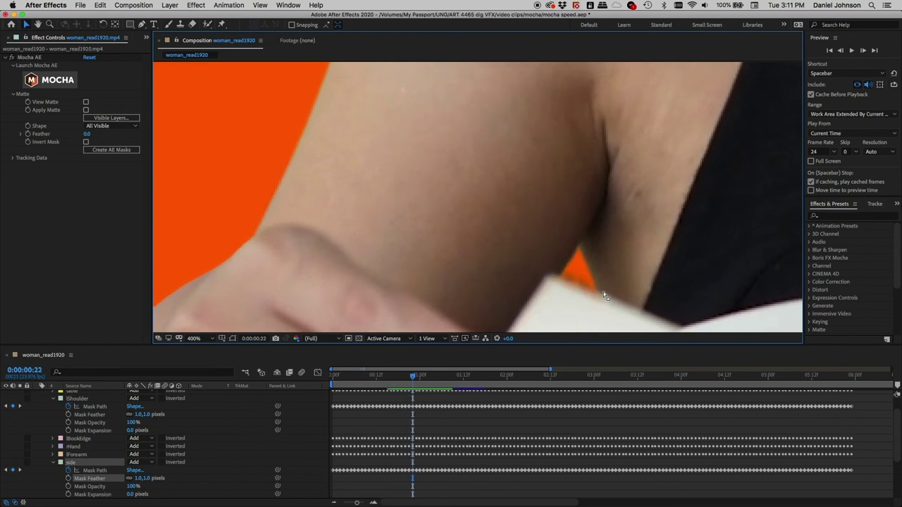
{"action": "key", "text": "Page_Down"}
{"action": "key", "text": "Page_Down"}
{"action": "key", "text": "Page_Down"}
{"action": "key", "text": "Page_Down"}
{"action": "key", "text": "Page_Down"}
{"action": "key", "text": "Page_Down"}
{"action": "key", "text": "Page_Down"}
{"action": "key", "text": "Page_Down"}
{"action": "key", "text": "Page_Down"}
{"action": "key", "text": "Page_Down"}
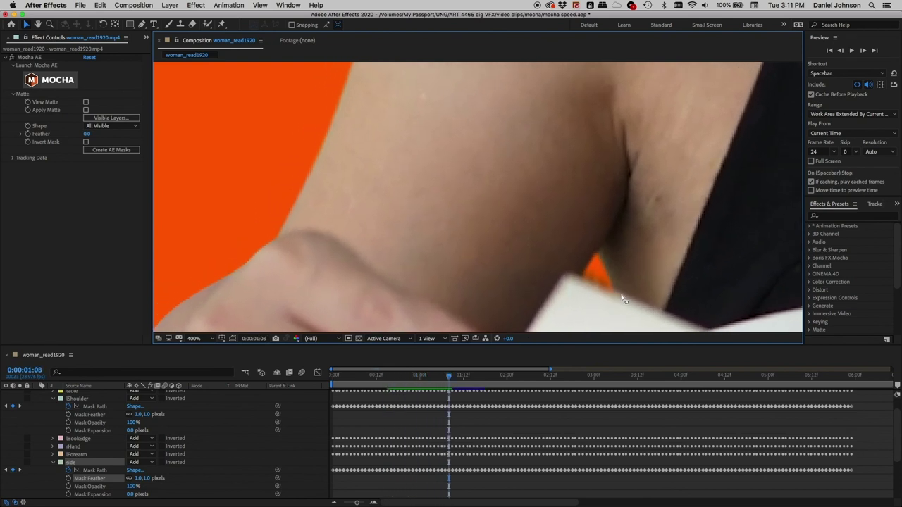
{"action": "key", "text": "Page_Down"}
{"action": "key", "text": "Page_Down"}
{"action": "key", "text": "Page_Down"}
{"action": "key", "text": "Page_Down"}
{"action": "key", "text": "Page_Down"}
{"action": "key", "text": "Page_Down"}
{"action": "key", "text": "Page_Down"}
{"action": "key", "text": "Page_Down"}
{"action": "key", "text": "Page_Down"}
{"action": "key", "text": "Page_Down"}
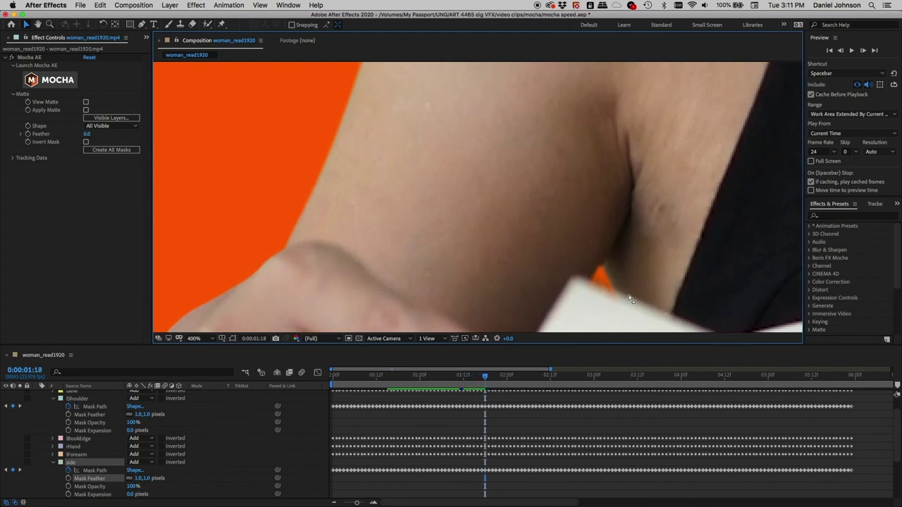
{"action": "key", "text": "Page_Down"}
{"action": "key", "text": "Page_Down"}
{"action": "key", "text": "Page_Down"}
{"action": "key", "text": "Page_Down"}
{"action": "key", "text": "Page_Down"}
{"action": "key", "text": "Page_Down"}
{"action": "key", "text": "Page_Down"}
{"action": "key", "text": "Page_Down"}
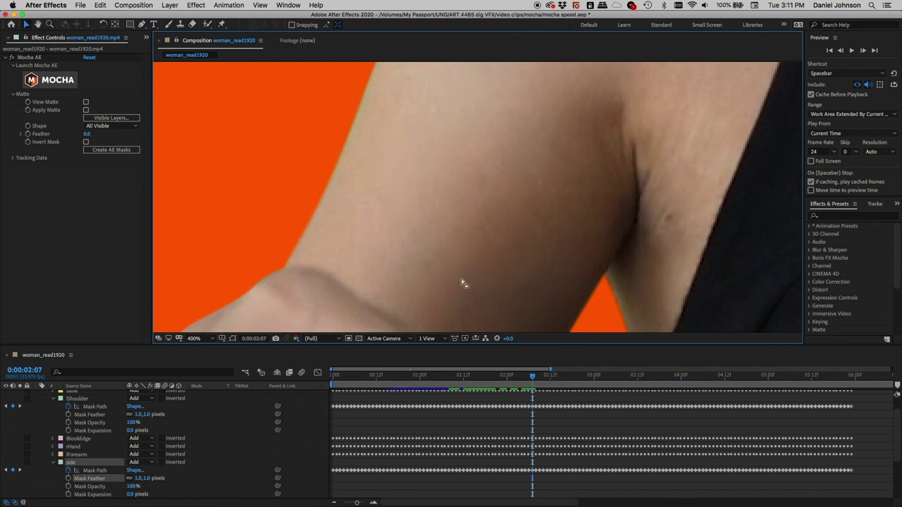
{"action": "key", "text": "Page_Up"}
{"action": "key", "text": "Page_Up"}
{"action": "key", "text": "Page_Up"}
{"action": "key", "text": "Page_Up"}
{"action": "key", "text": "Page_Up"}
{"action": "key", "text": "Page_Up"}
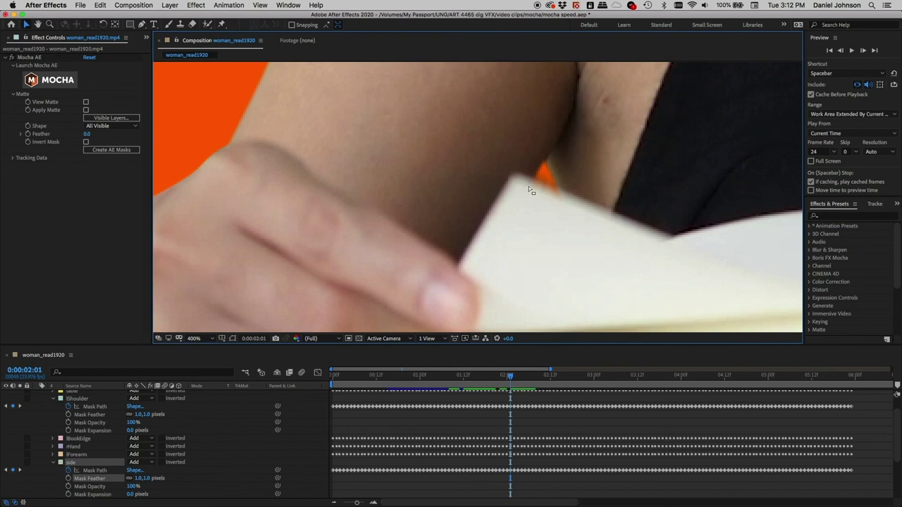
{"action": "scroll", "coordinate": [528, 186], "scroll_direction": "down", "scroll_amount": 4}
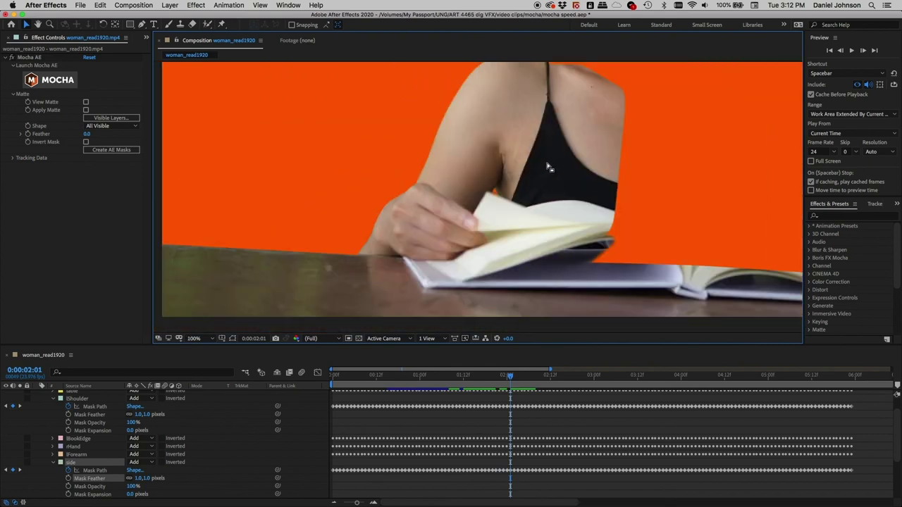
{"action": "scroll", "coordinate": [548, 167], "scroll_direction": "down", "scroll_amount": 3}
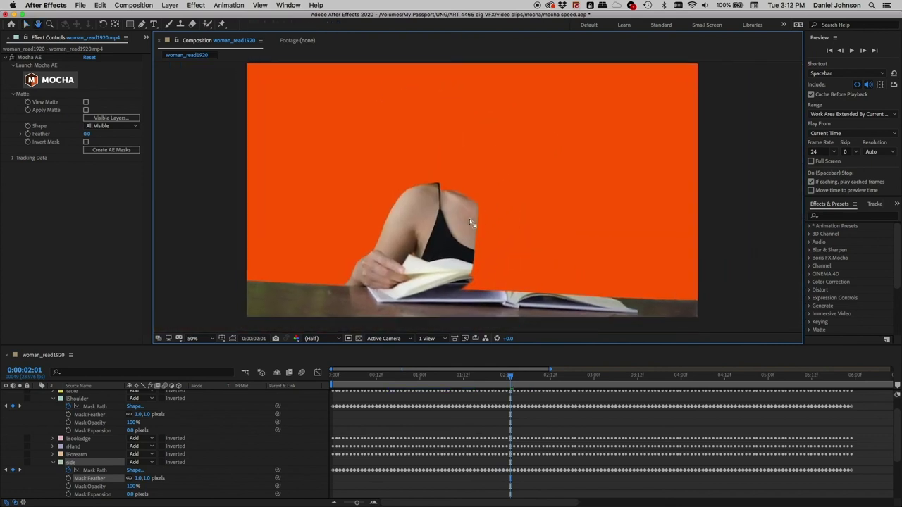
{"action": "key", "text": "v"}
{"action": "left_click", "coordinate": [112, 152]}
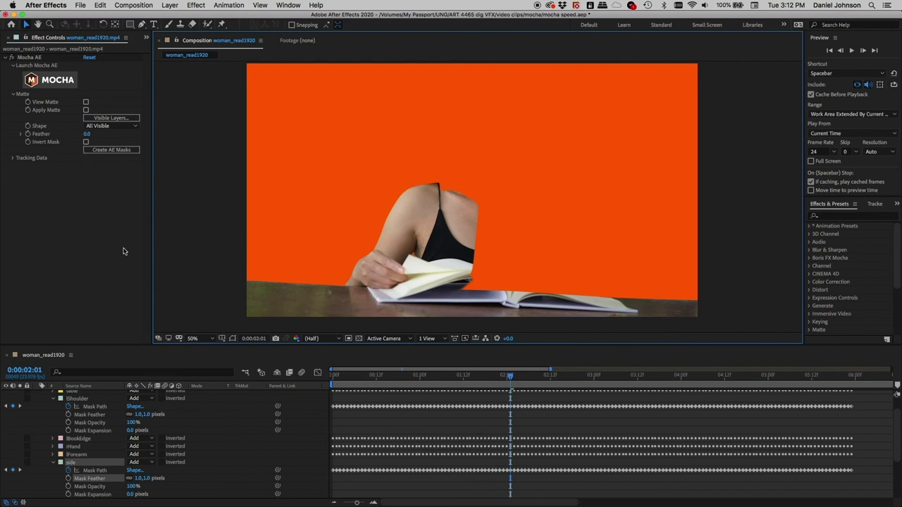